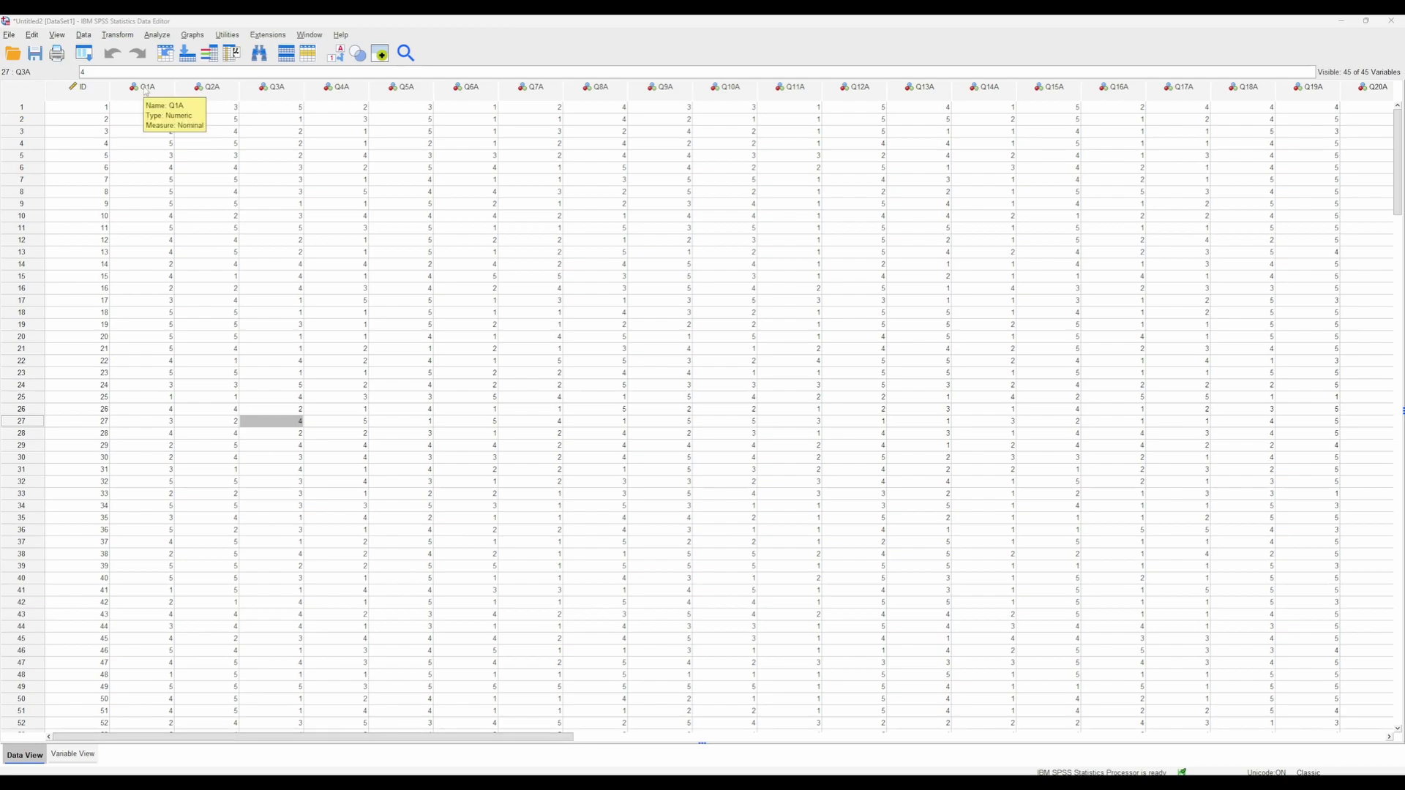
Look through the data columns: the Q1A to Q20A items, the TIPI1 to TIPI10 items and the demographic variables from country to major
left_click(146, 89)
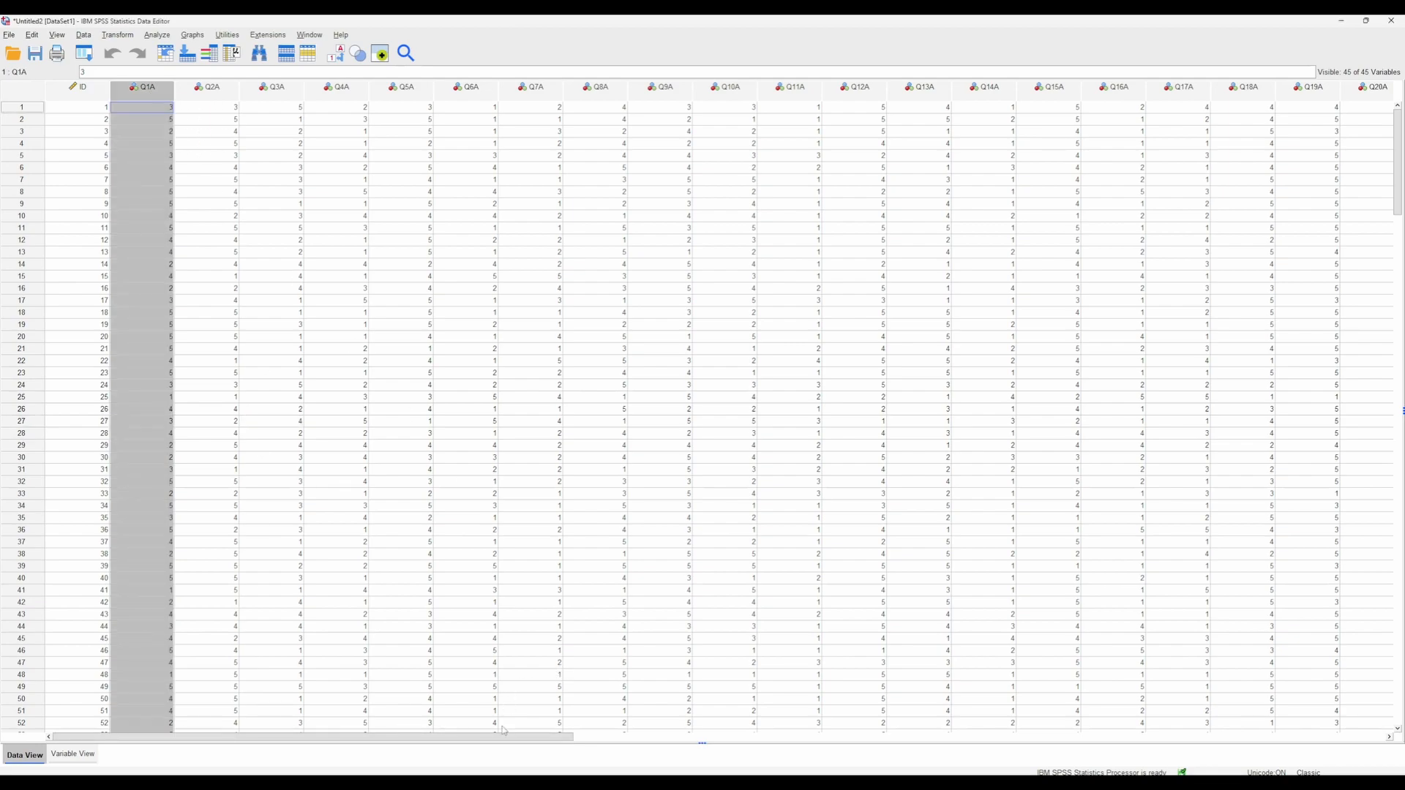
left_click_drag(503, 741, 469, 737)
left_click_drag(345, 738, 585, 712)
left_click(755, 87)
left_click(530, 241)
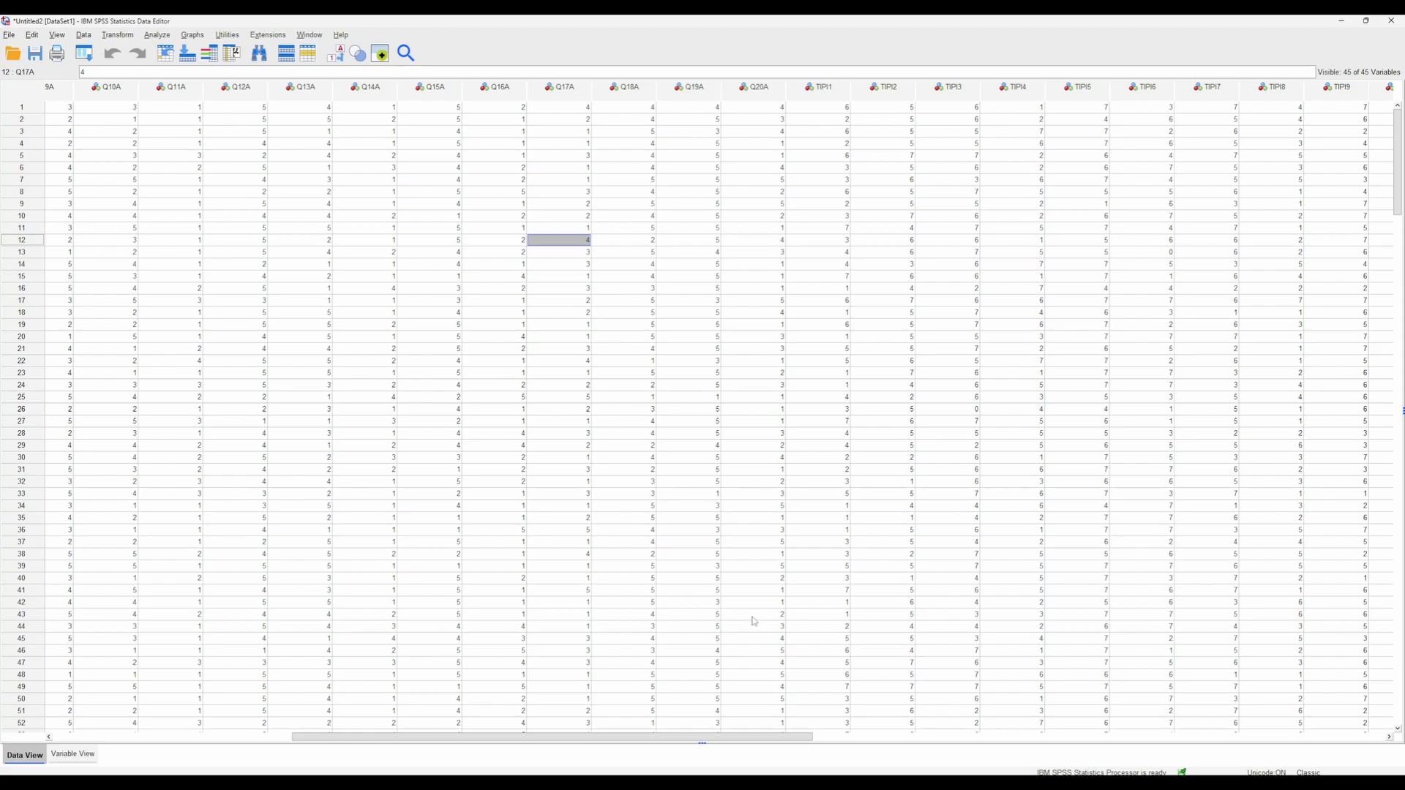
scroll(747, 740, "right", 2)
scroll(747, 740, "right", 4)
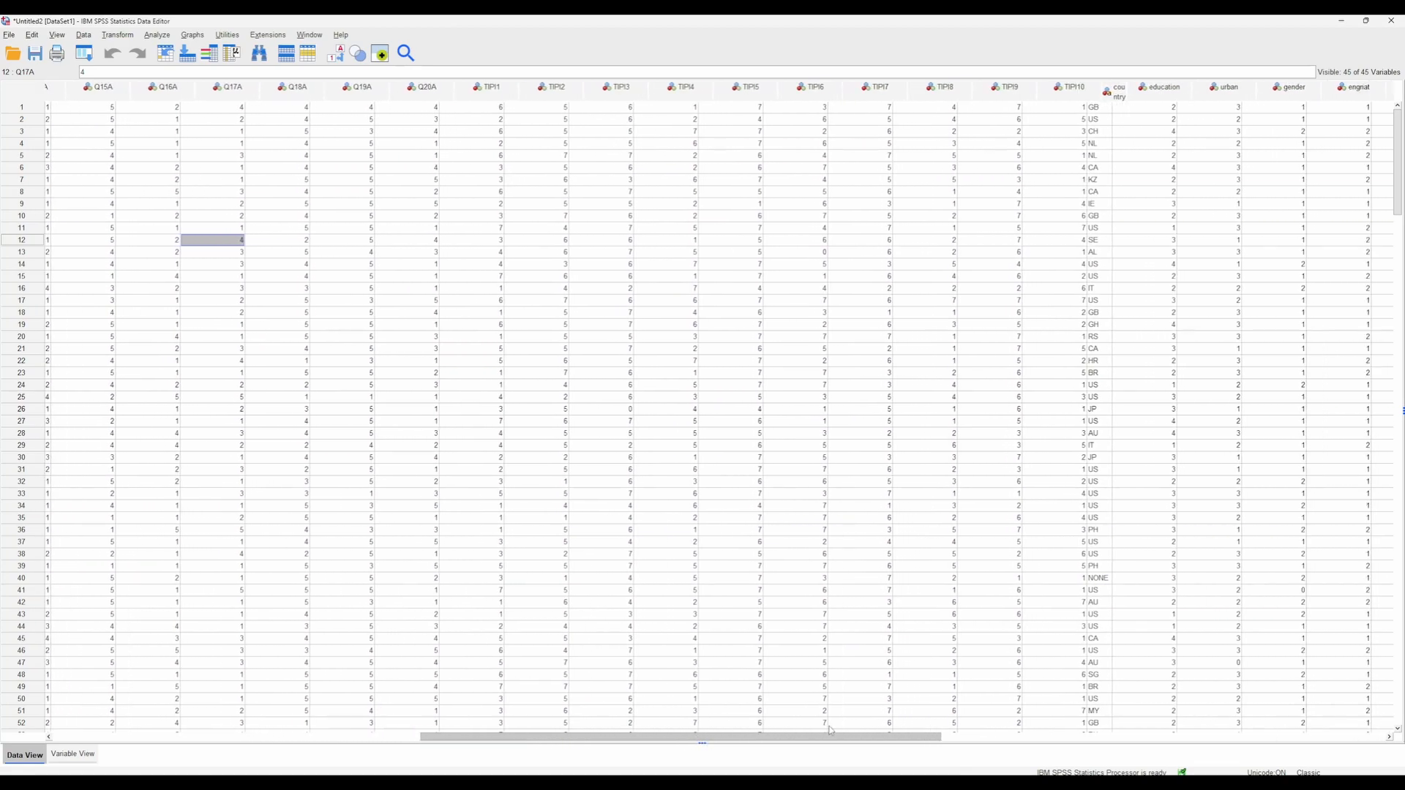
left_click(446, 99)
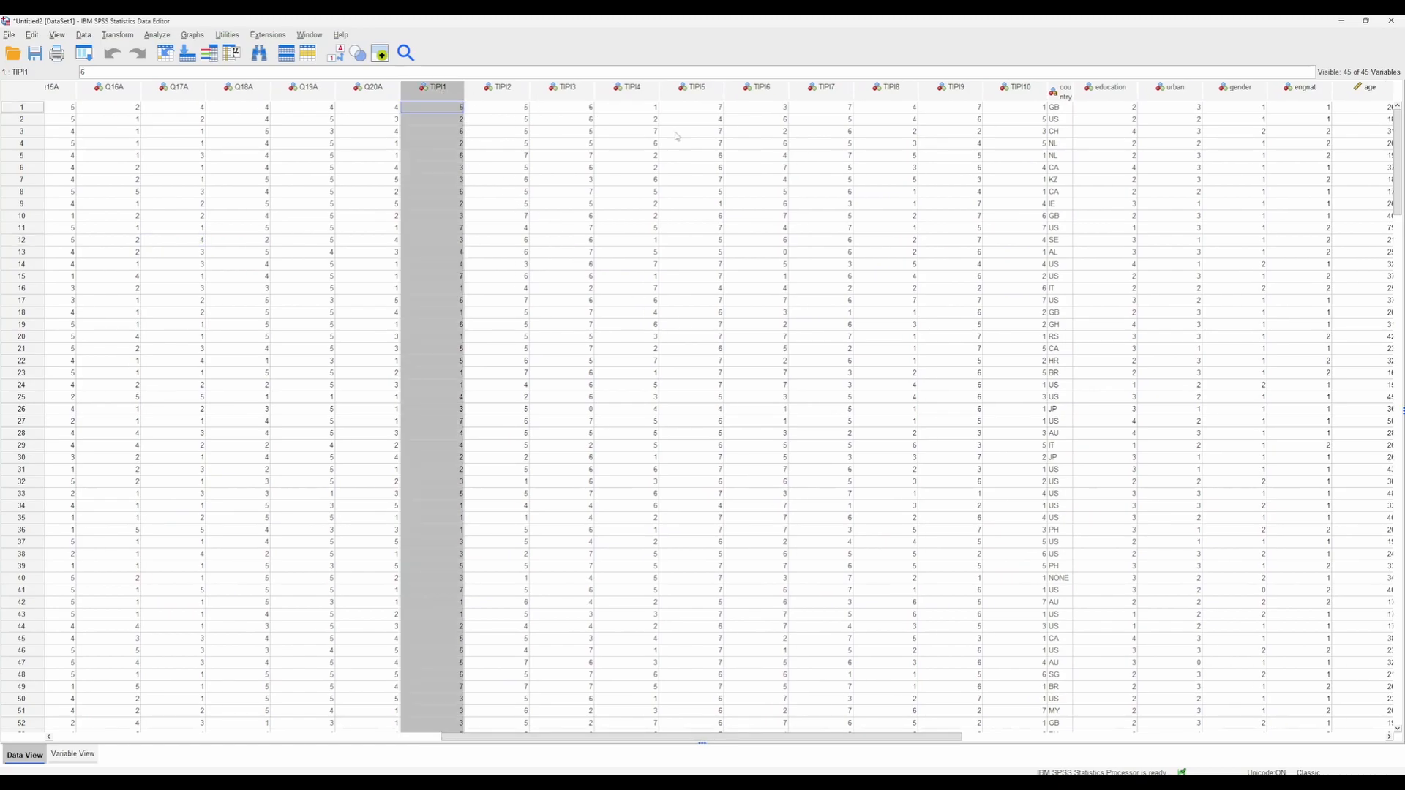
left_click(1014, 92, "shift")
left_click(835, 209)
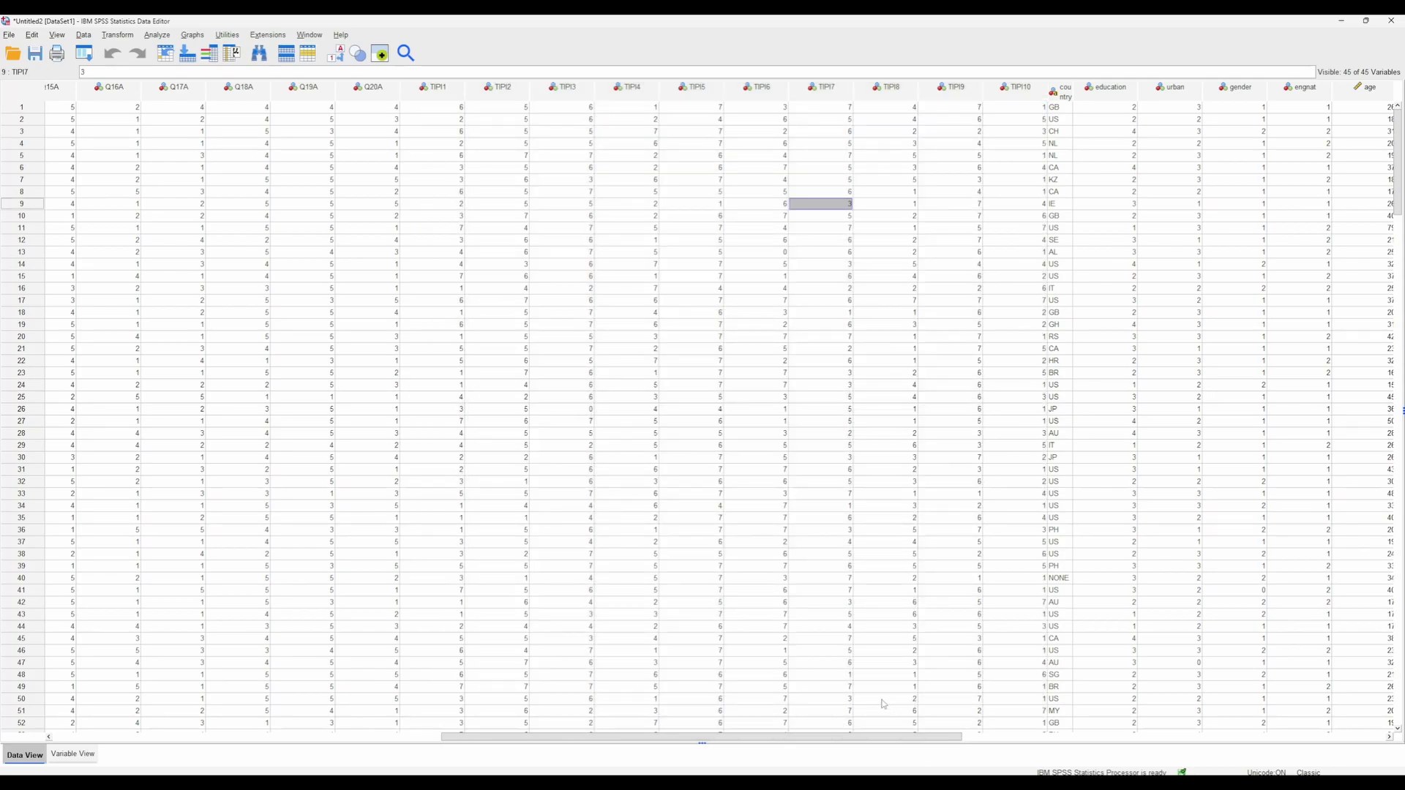
left_click_drag(850, 738, 1170, 730)
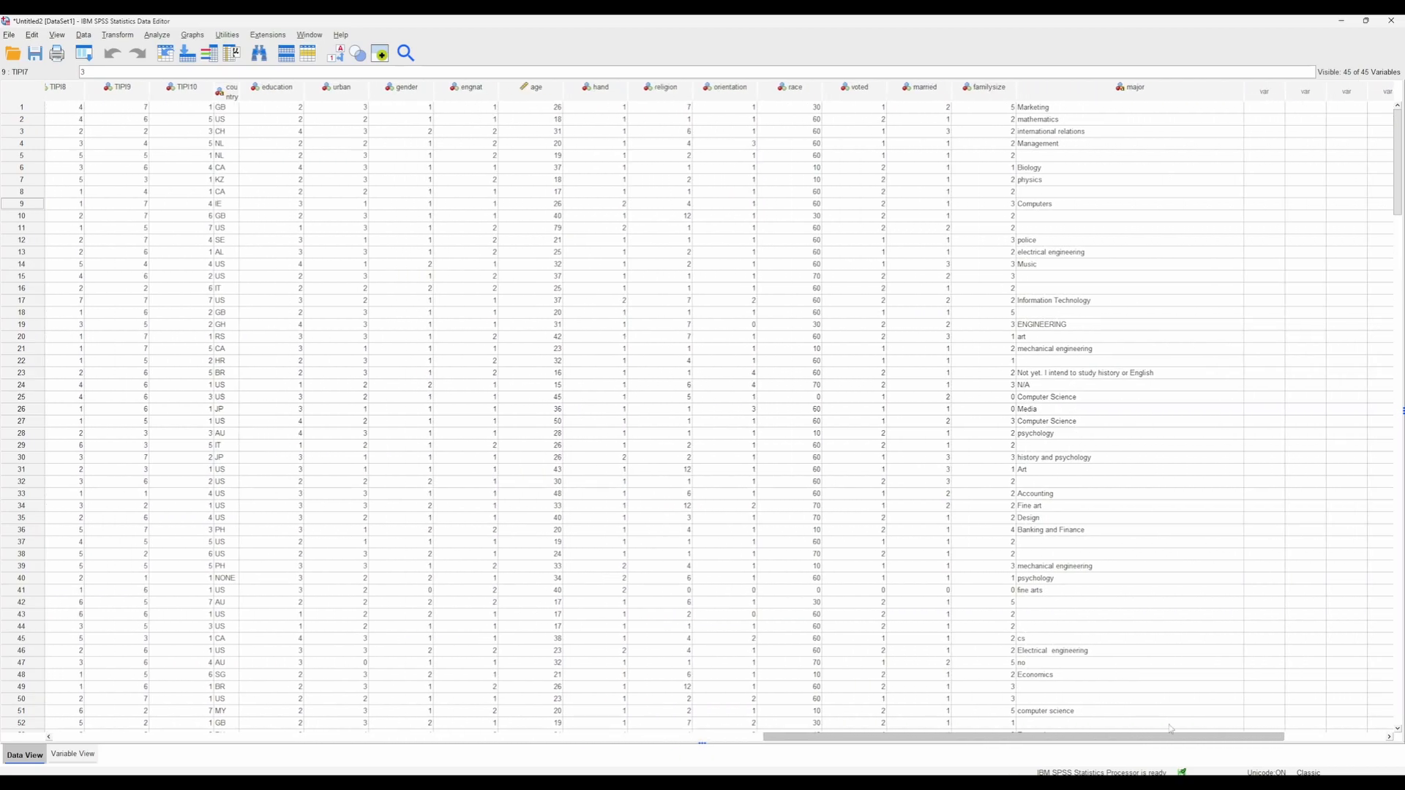
left_click_drag(1171, 730, 418, 693)
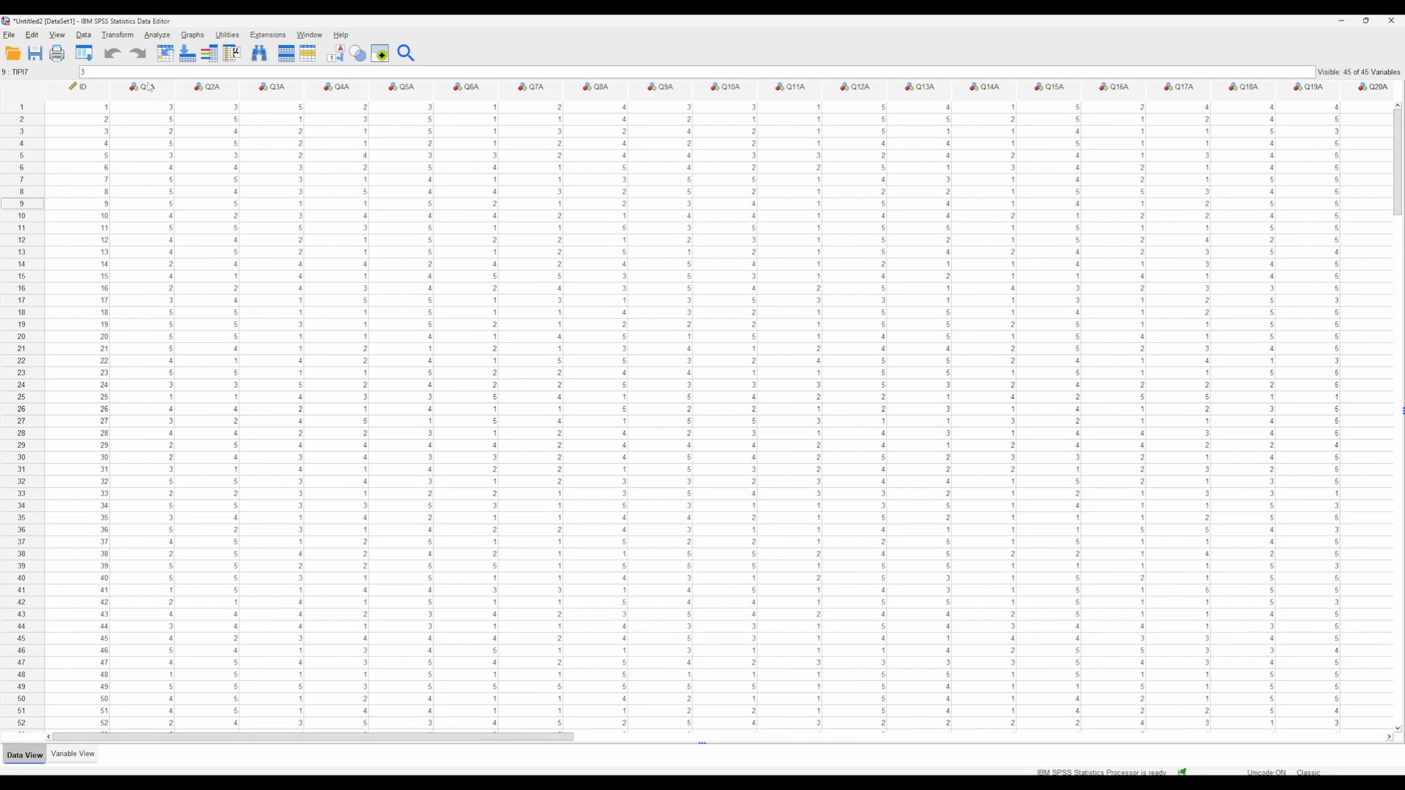
left_click(148, 88)
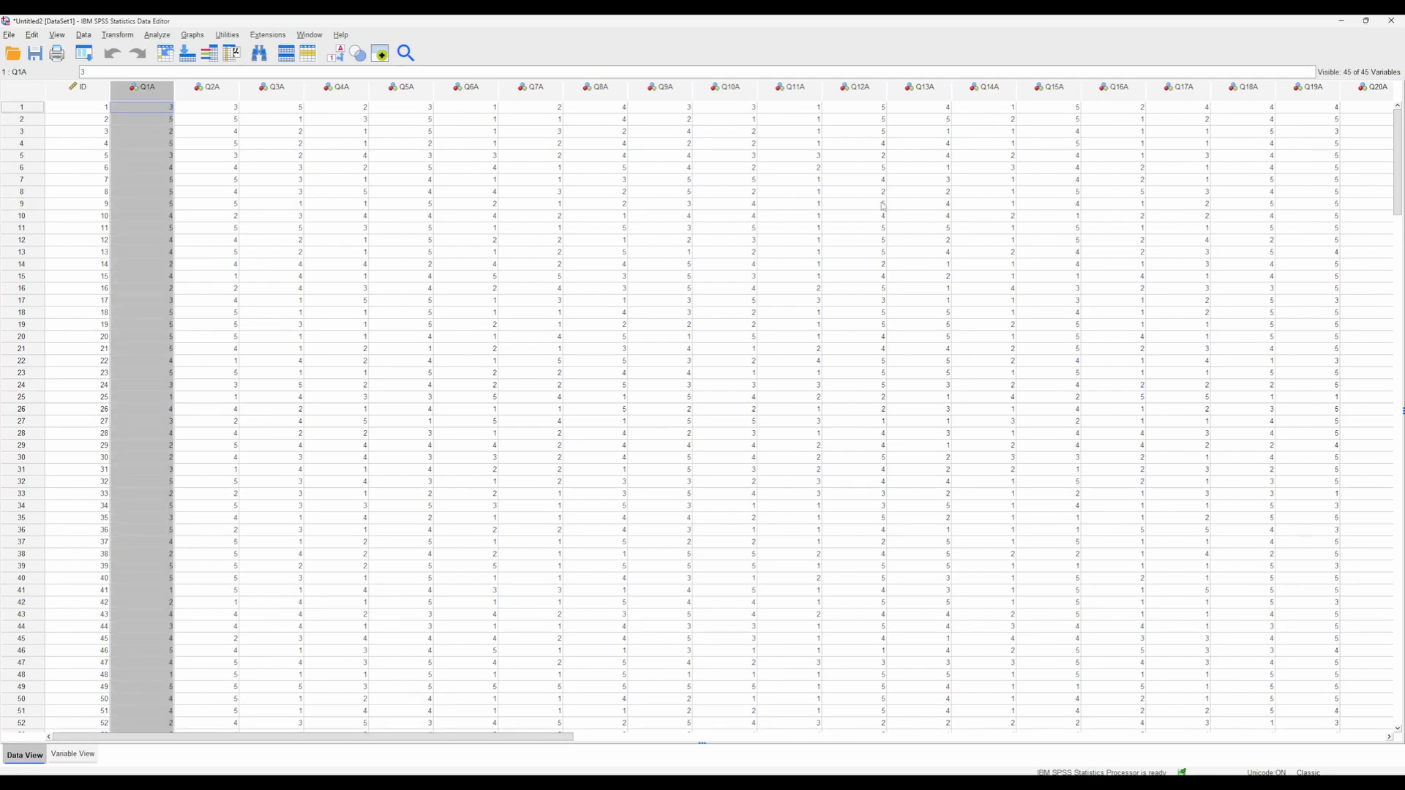
mouse_move(524, 737)
left_mouse_down()
mouse_move(590, 737)
mouse_move(524, 737)
left_mouse_up()
left_click(531, 446)
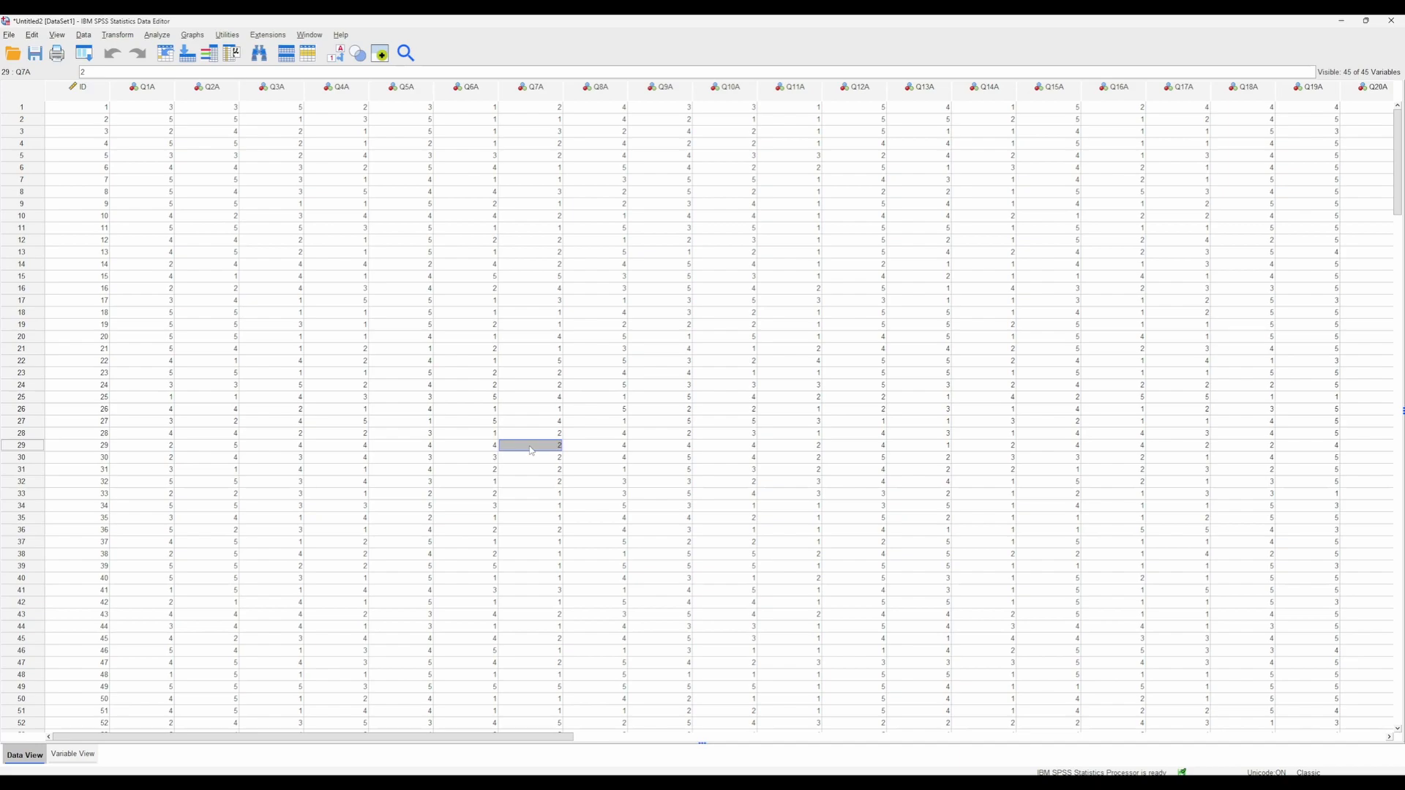
left_click(147, 87)
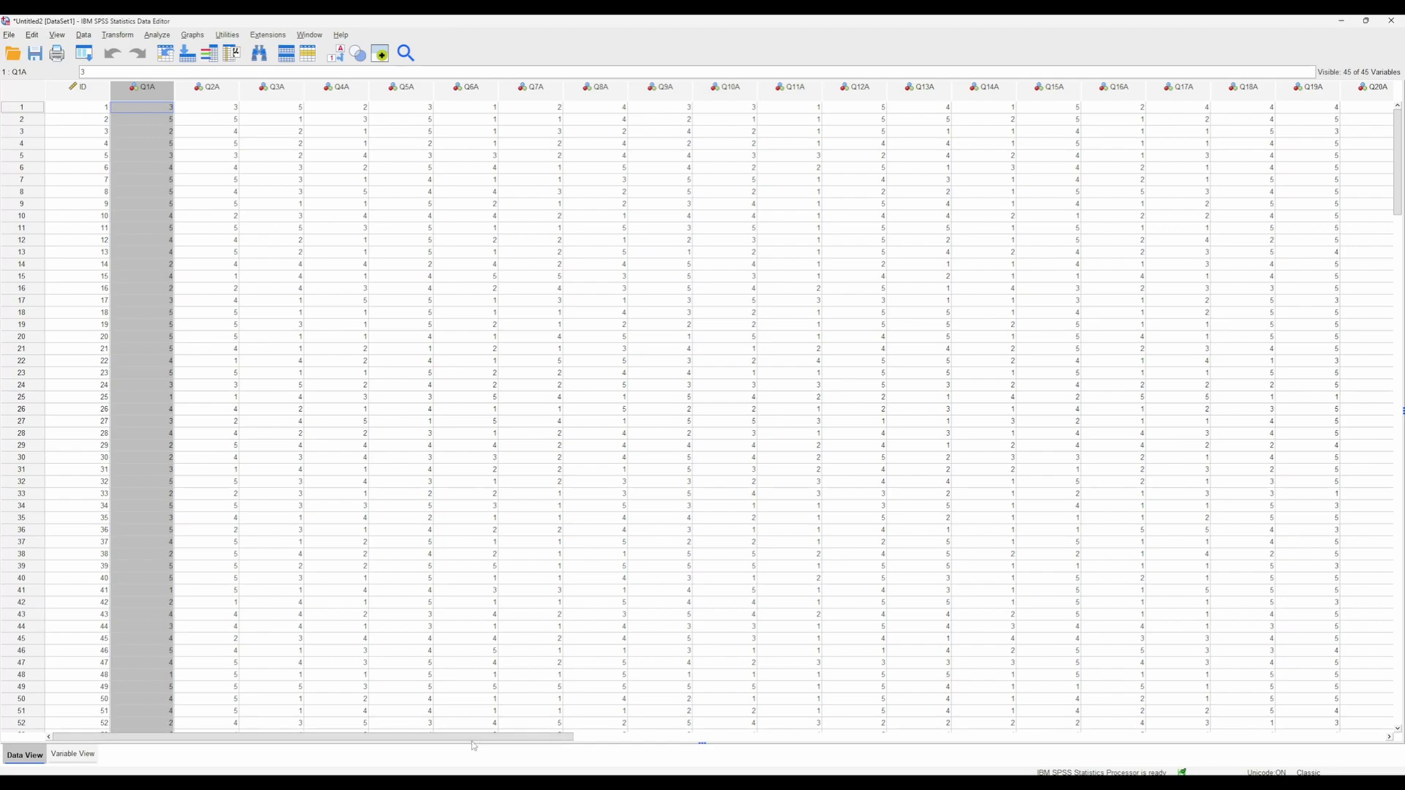
left_click_drag(489, 739, 435, 734)
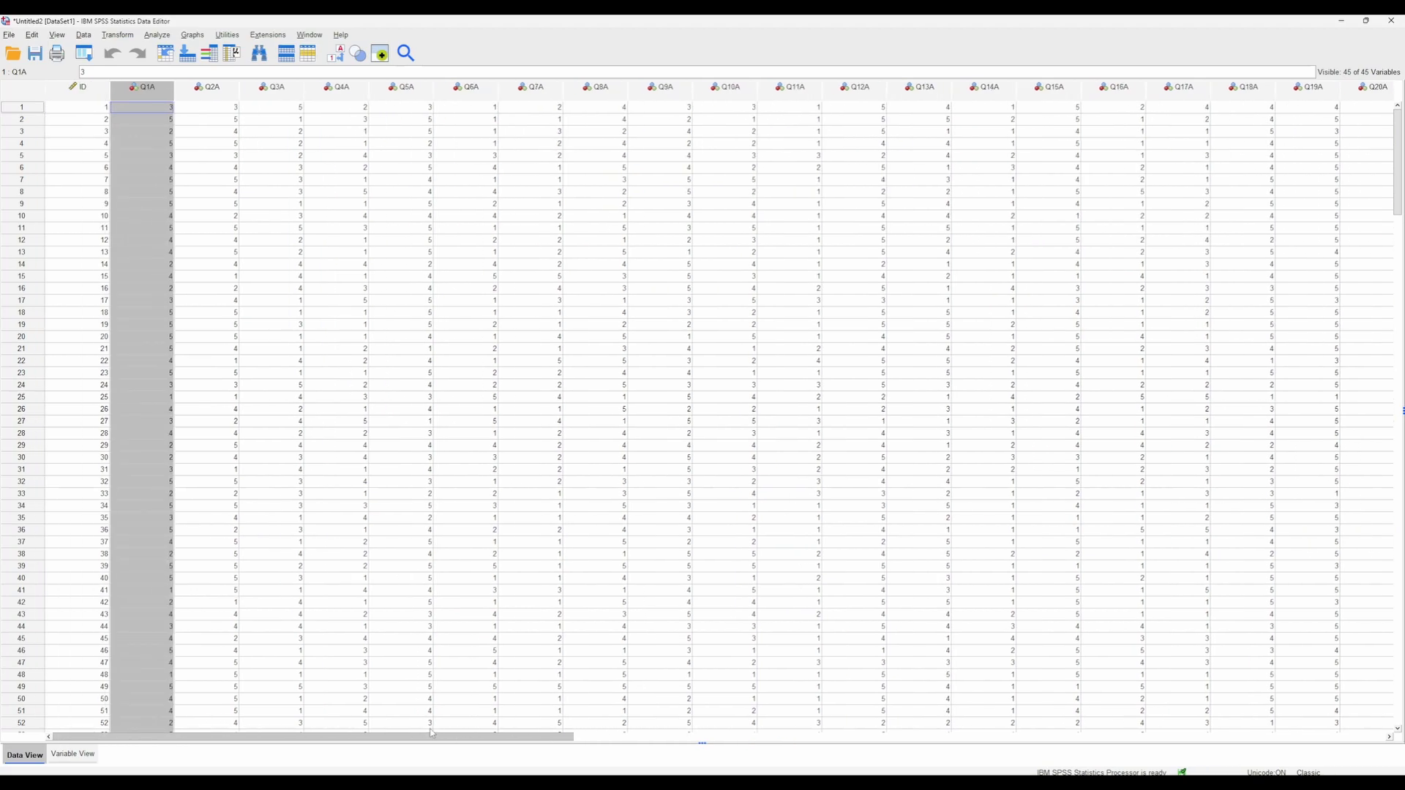
left_click(375, 402)
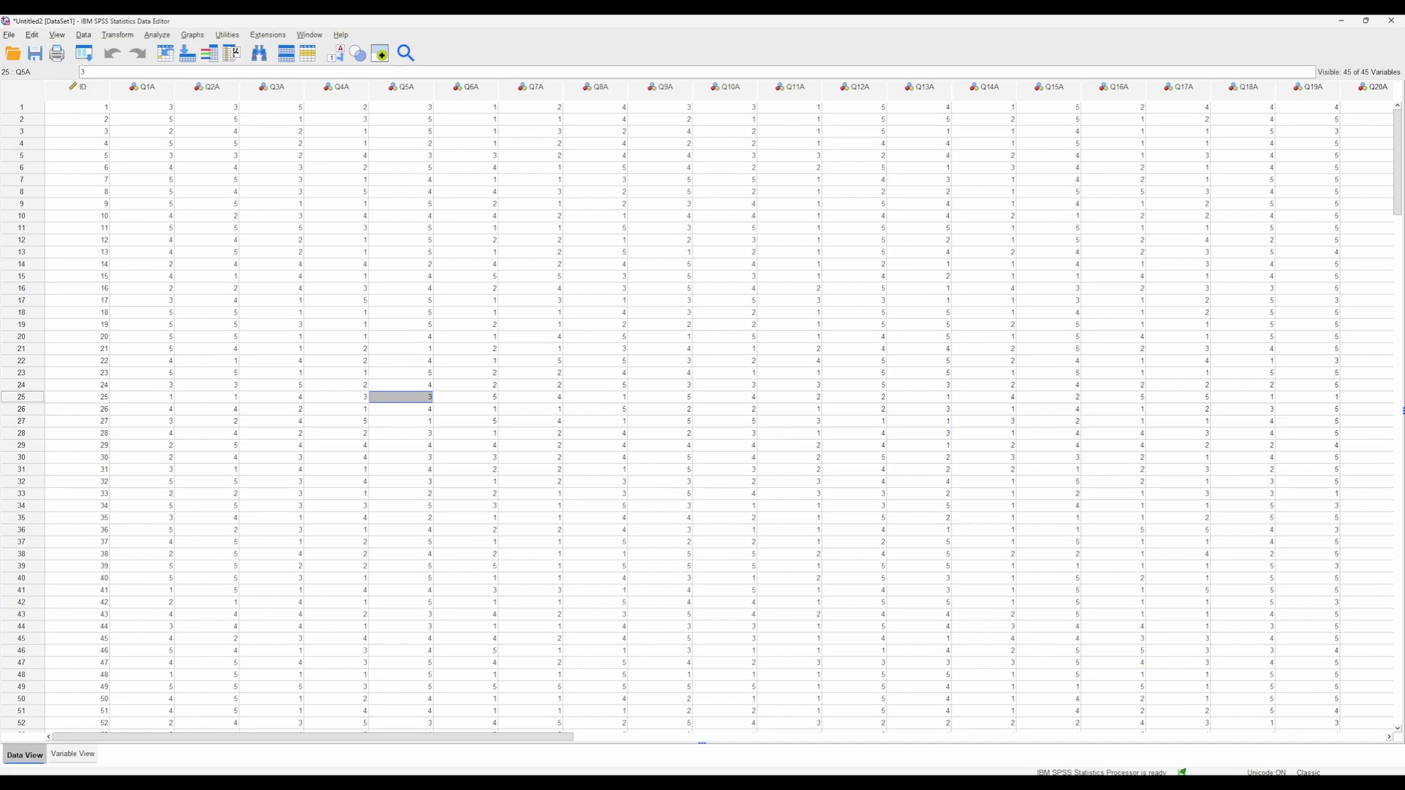
Switch to the Q1.docx document in Word and look over the questionnaire statements, the TIPI response scale and its scoring key
mouse_move(970, 783)
left_click(957, 751)
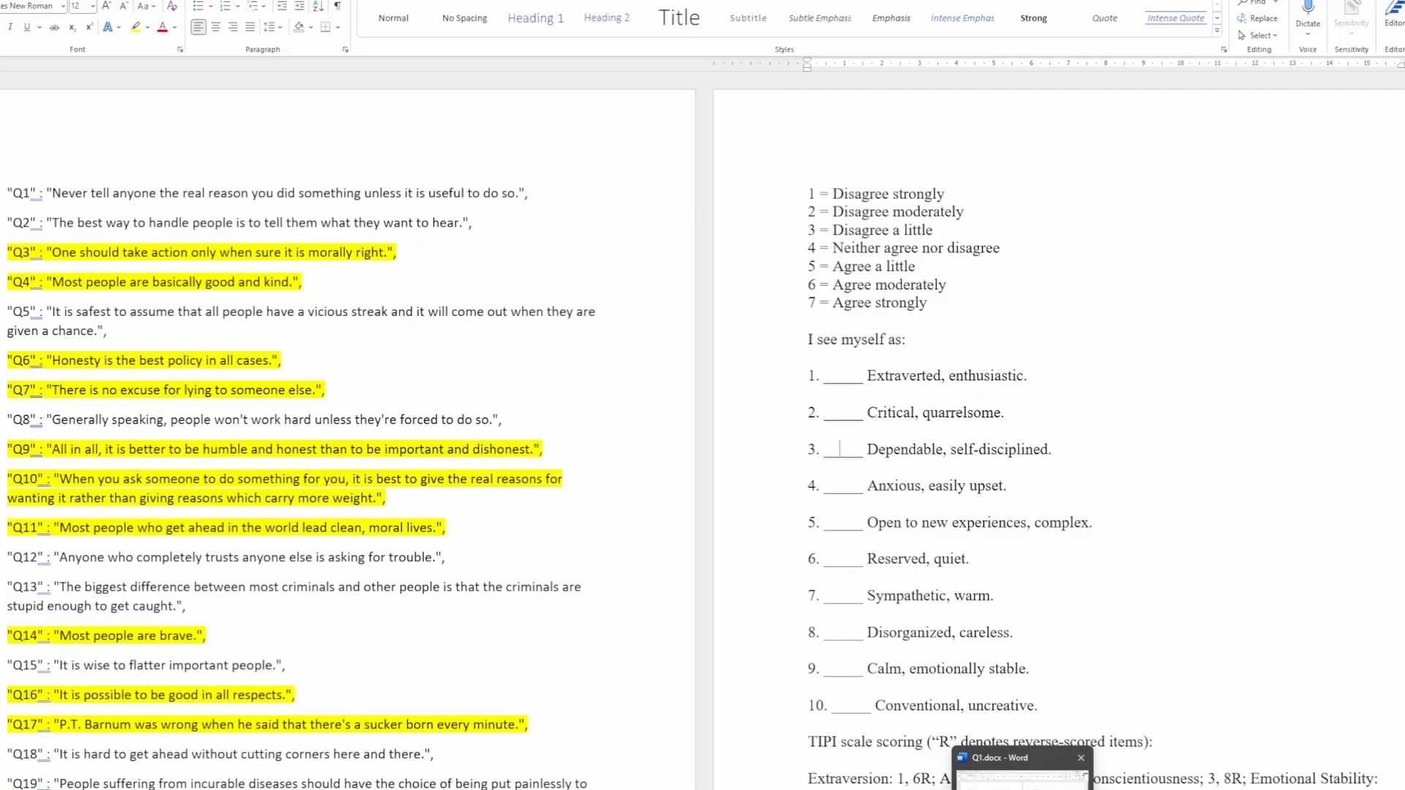
scroll(492, 381, "down", 2)
scroll(492, 382, "up", 2)
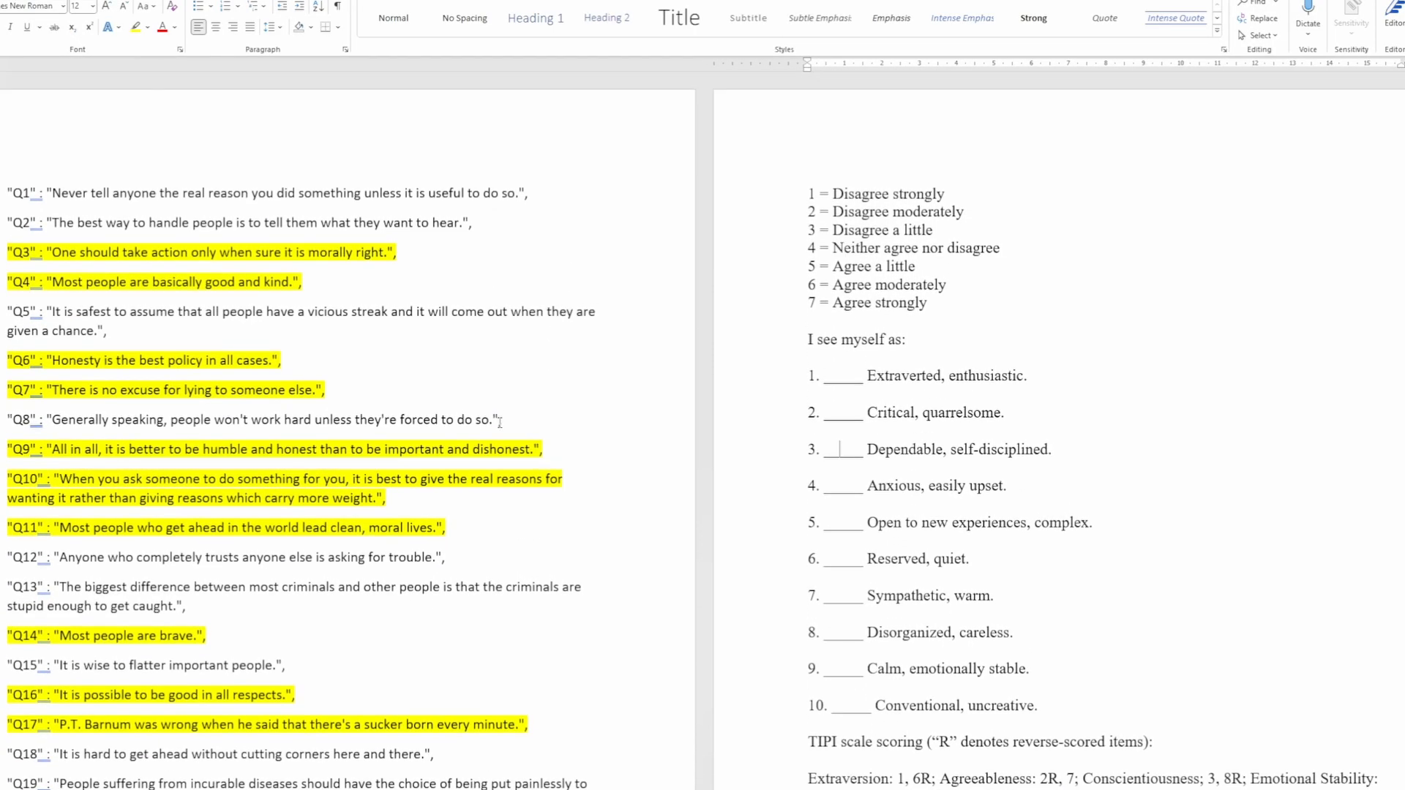
scroll(500, 422, "down", 3)
scroll(375, 437, "up", 2)
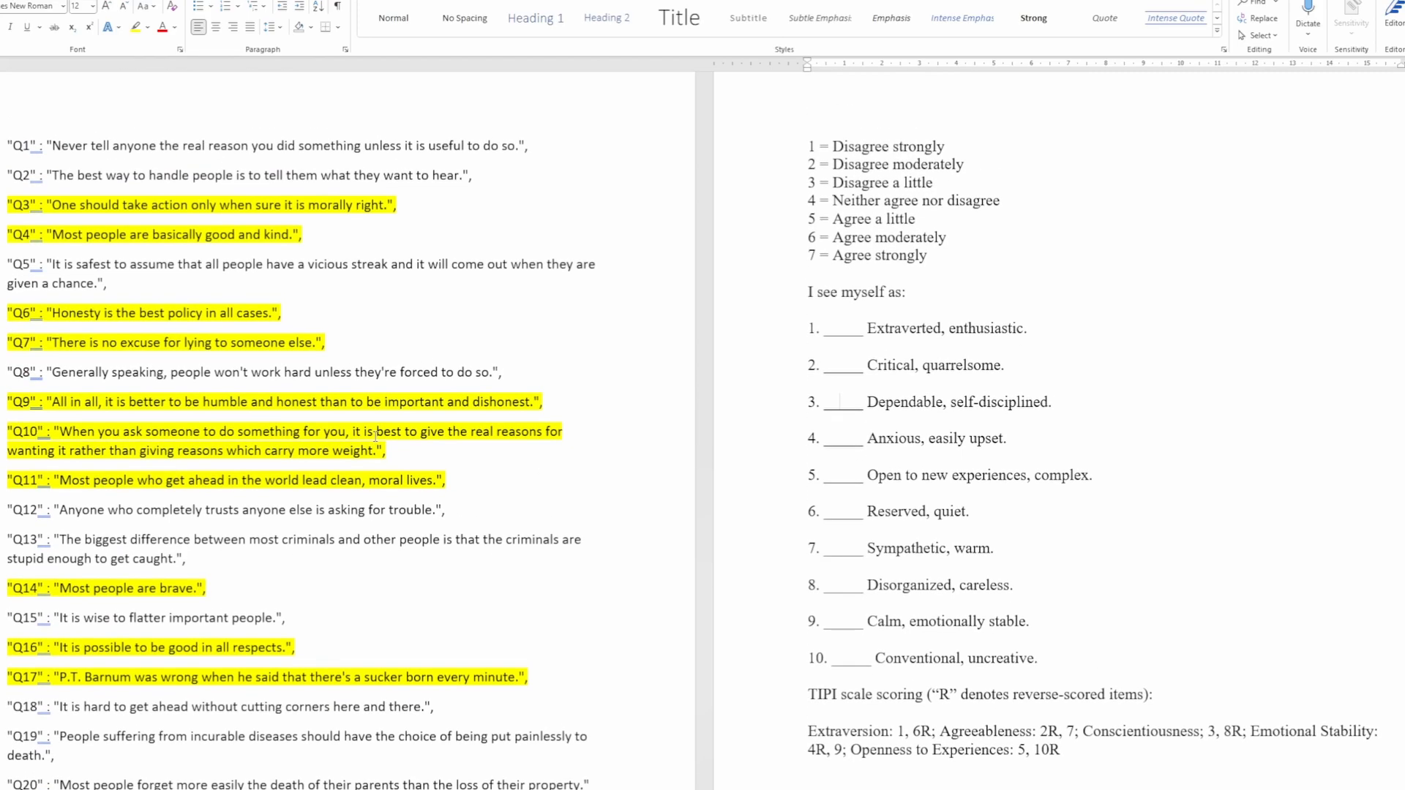
scroll(376, 437, "up", 3)
scroll(331, 432, "up", 5)
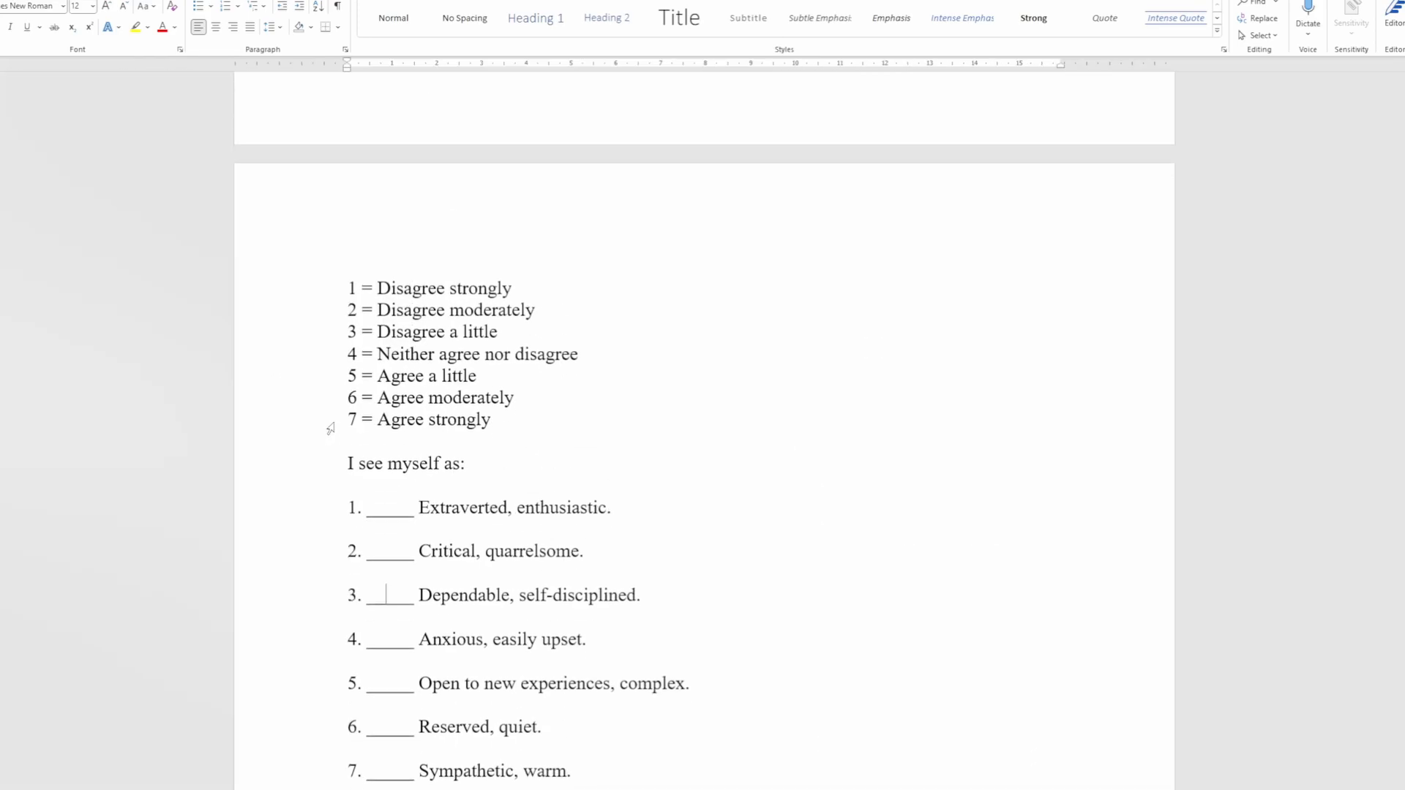
scroll(333, 428, "up", 10)
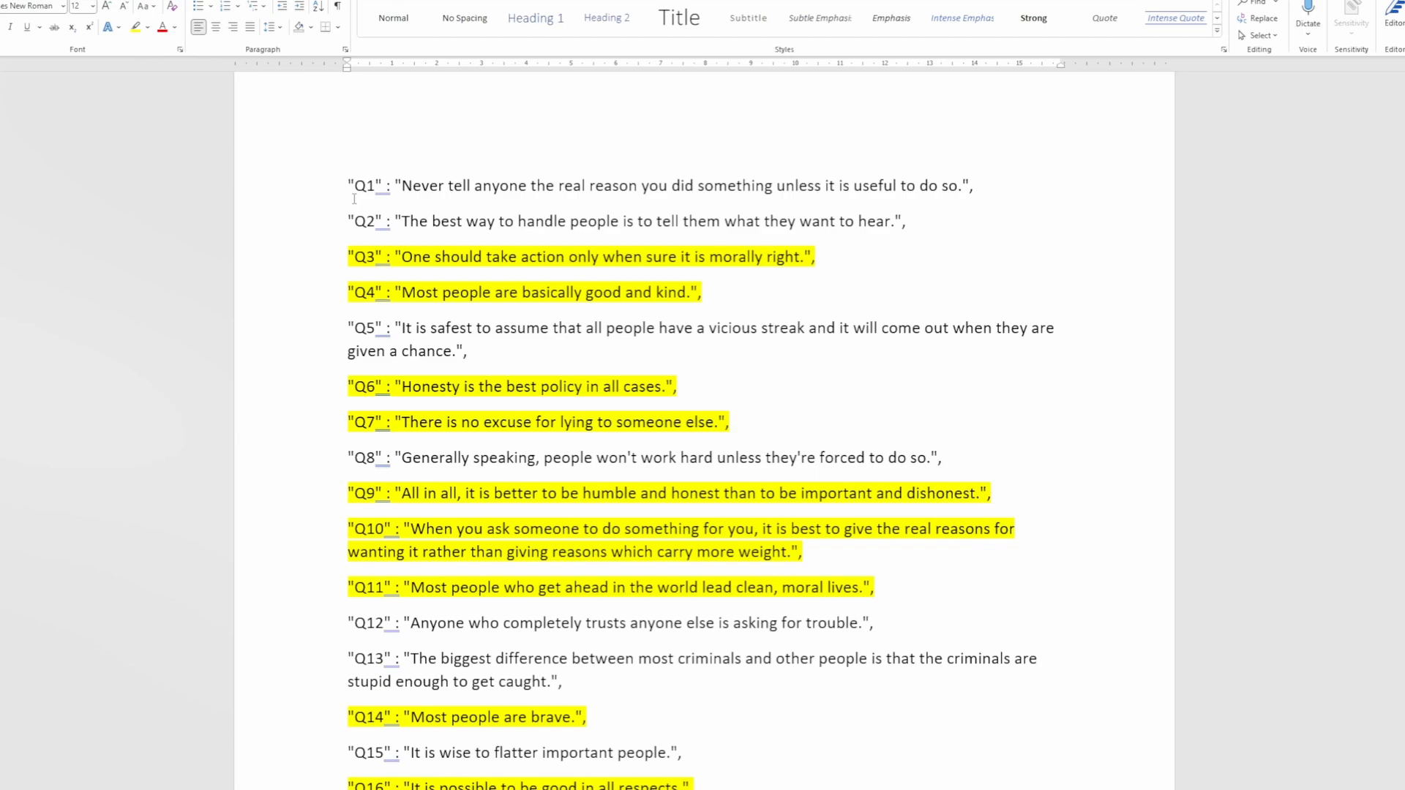
Read the Q1 statement and compare the unhighlighted statements with the yellow-highlighted ones to identify which items need reverse scoring
left_click(419, 185)
left_click(927, 186)
left_click(966, 193)
left_click_drag(350, 188, 1013, 191)
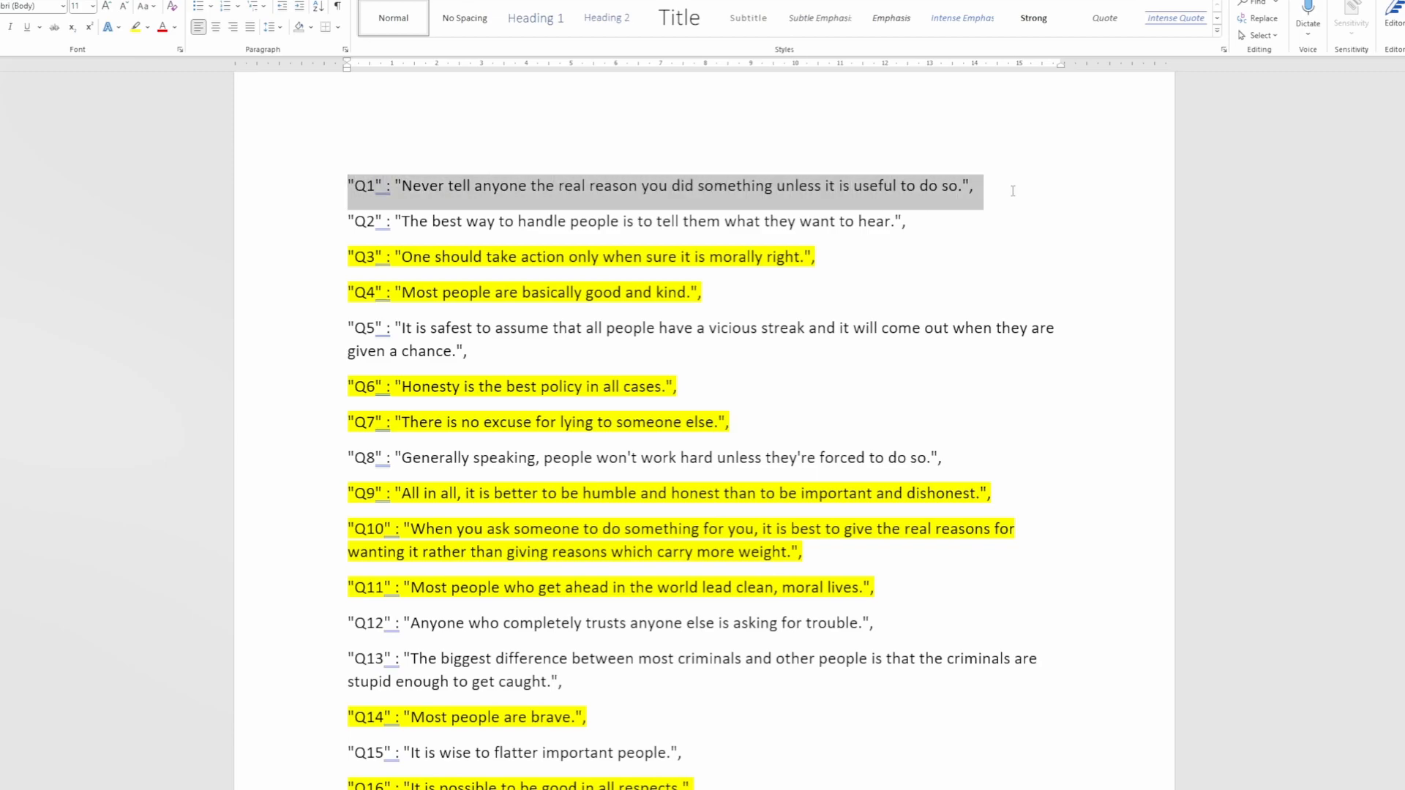
left_click(961, 230)
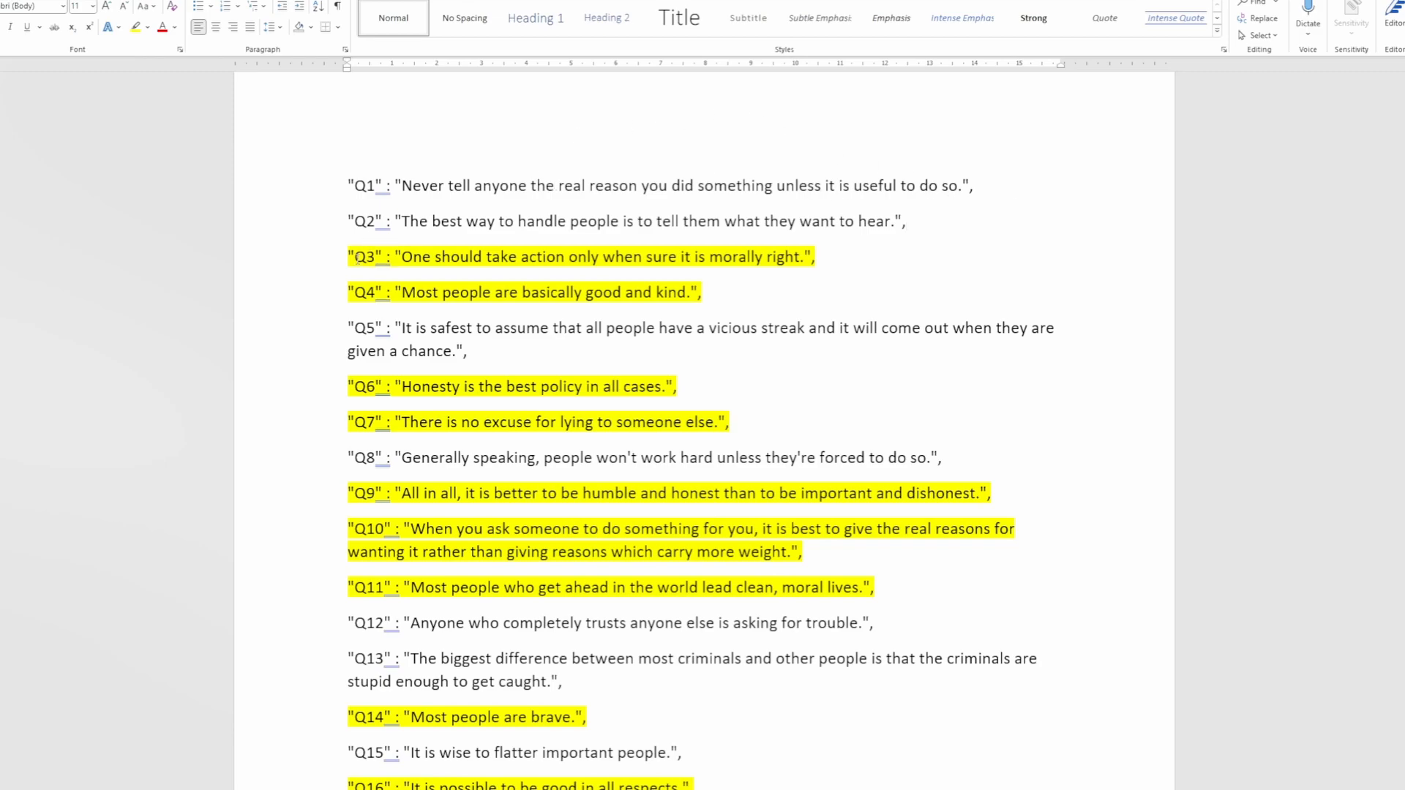
scroll(445, 505, "down", 1)
scroll(445, 505, "up", 2)
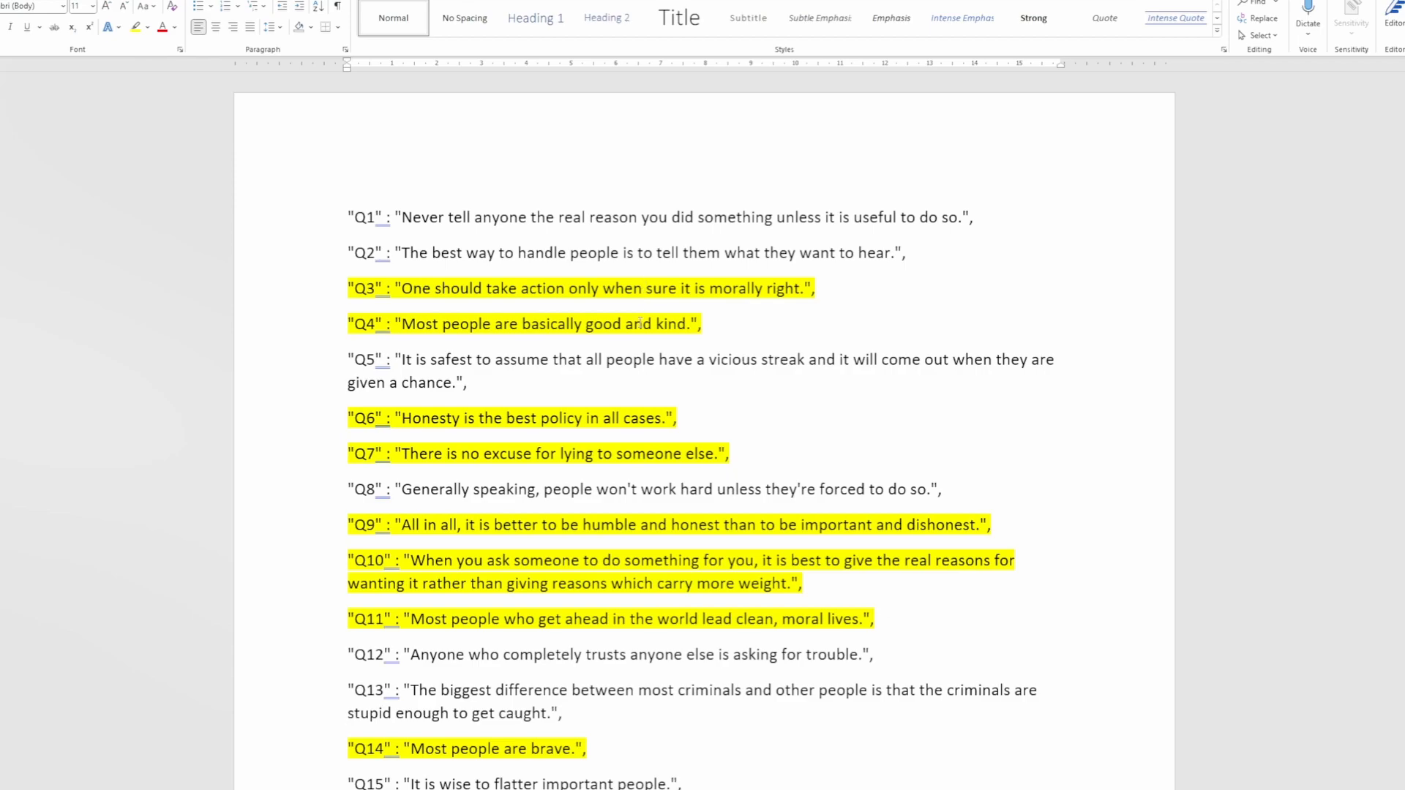
scroll(641, 324, "down", 4)
scroll(540, 227, "up", 3)
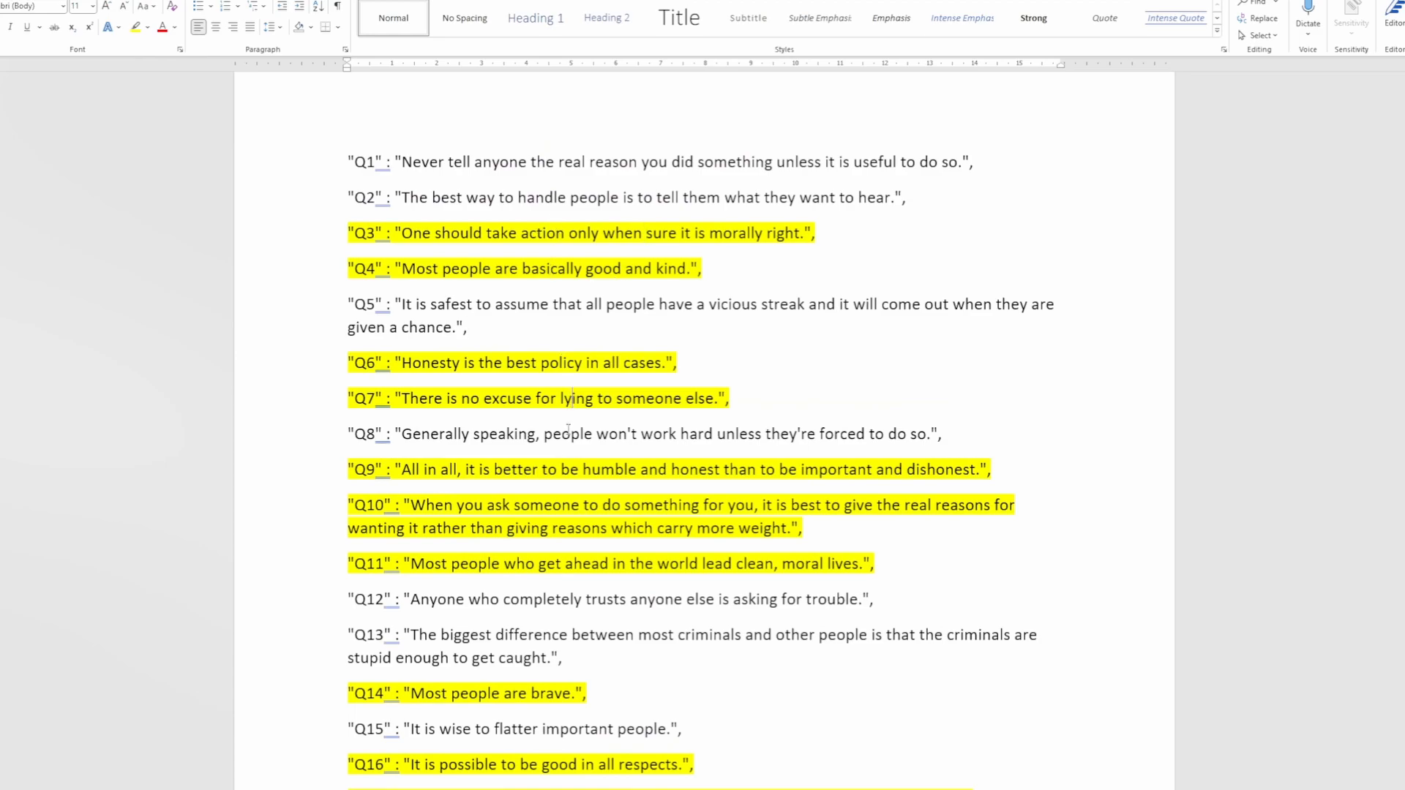
scroll(568, 557, "down", 1)
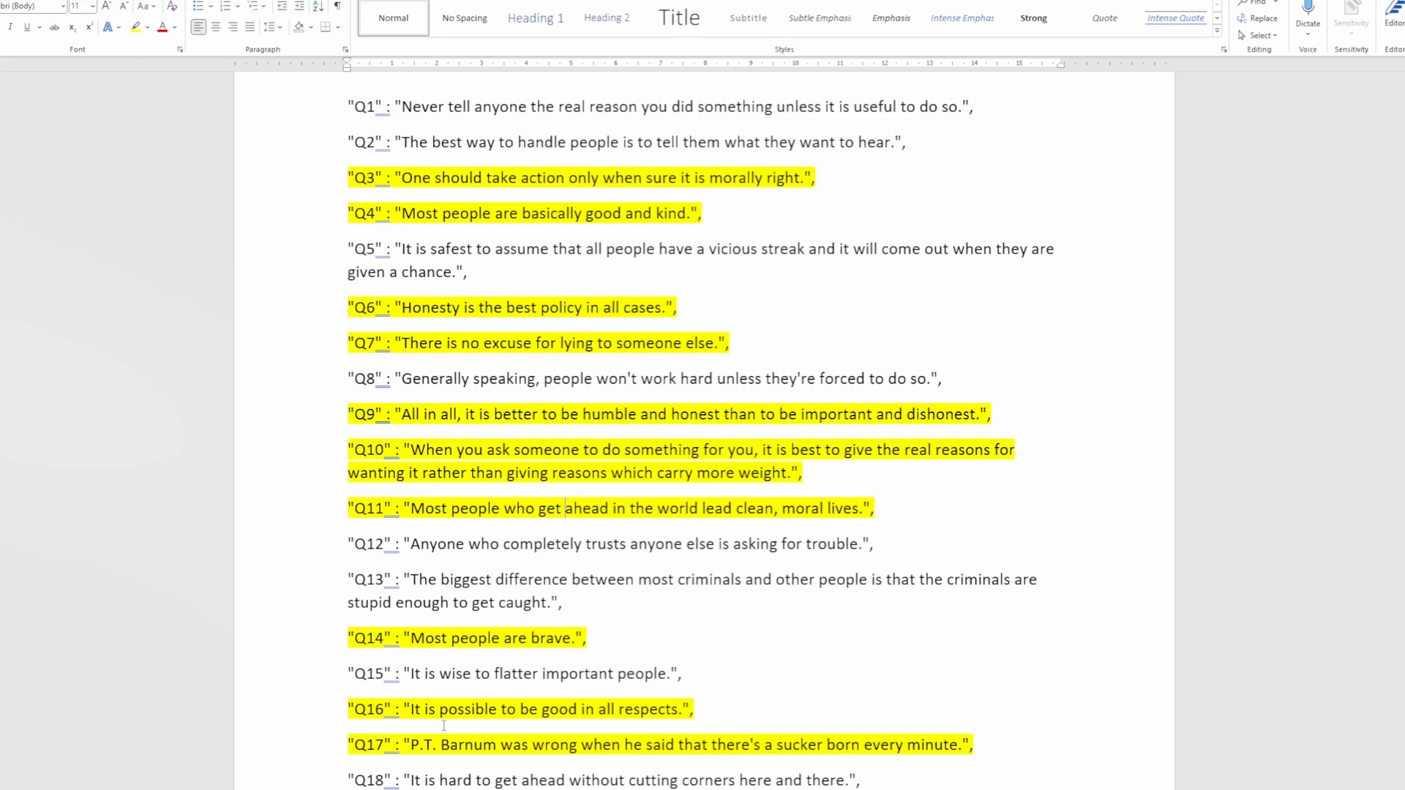
scroll(446, 726, "down", 4)
scroll(446, 726, "up", 5)
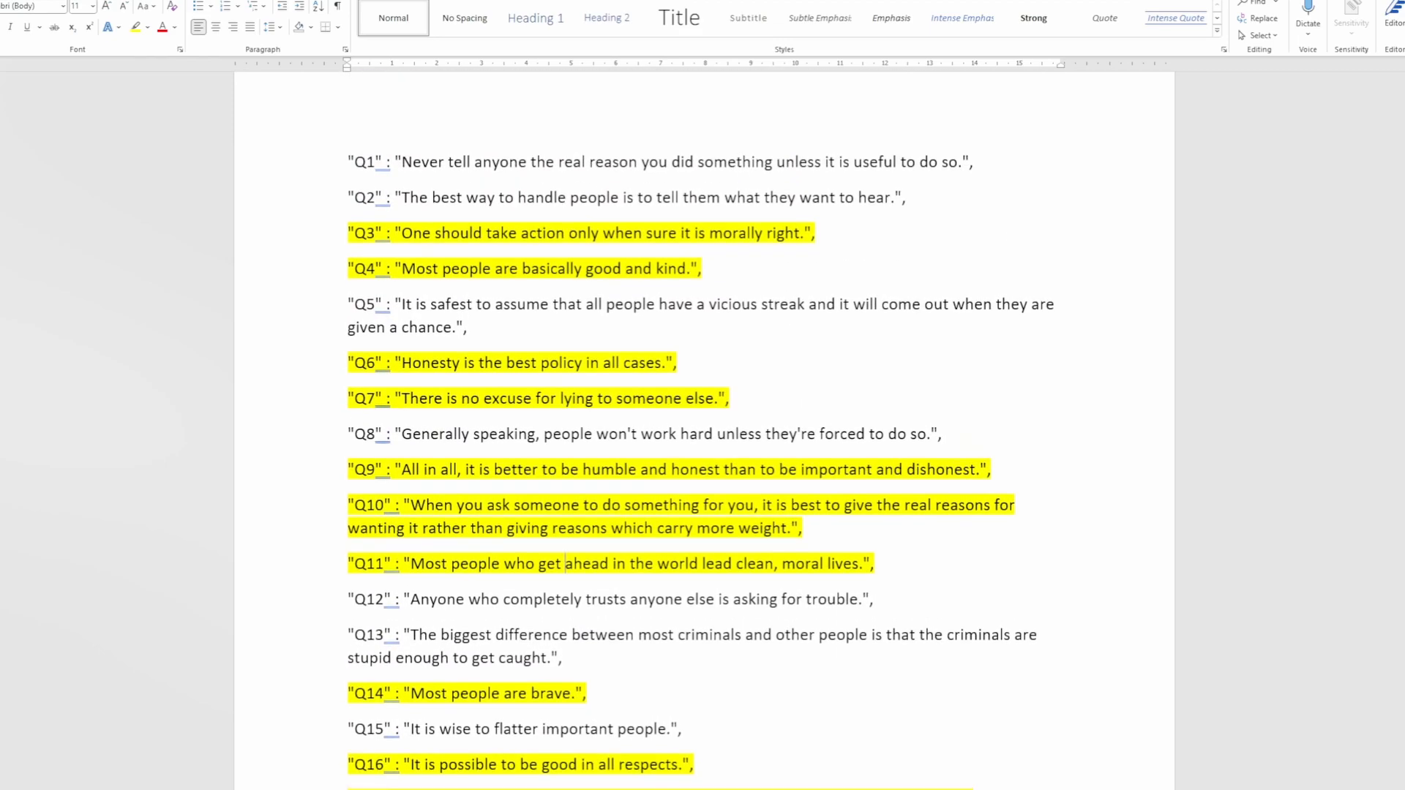
Switch back to the SPSS Data Editor and start Recode into Same Variables, moving its dialog clear of the data
left_click_drag(703, 2, 2, 189)
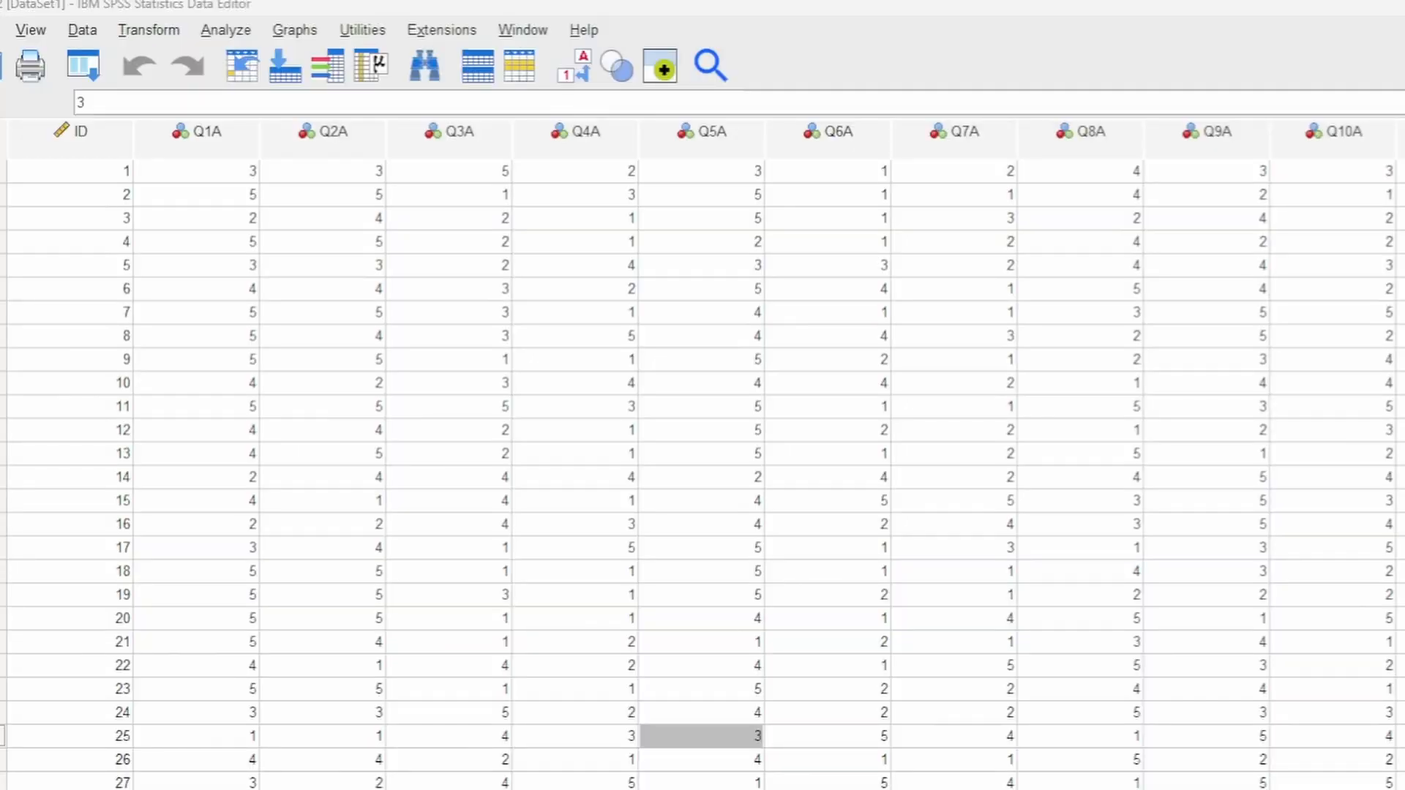
left_click(227, 30)
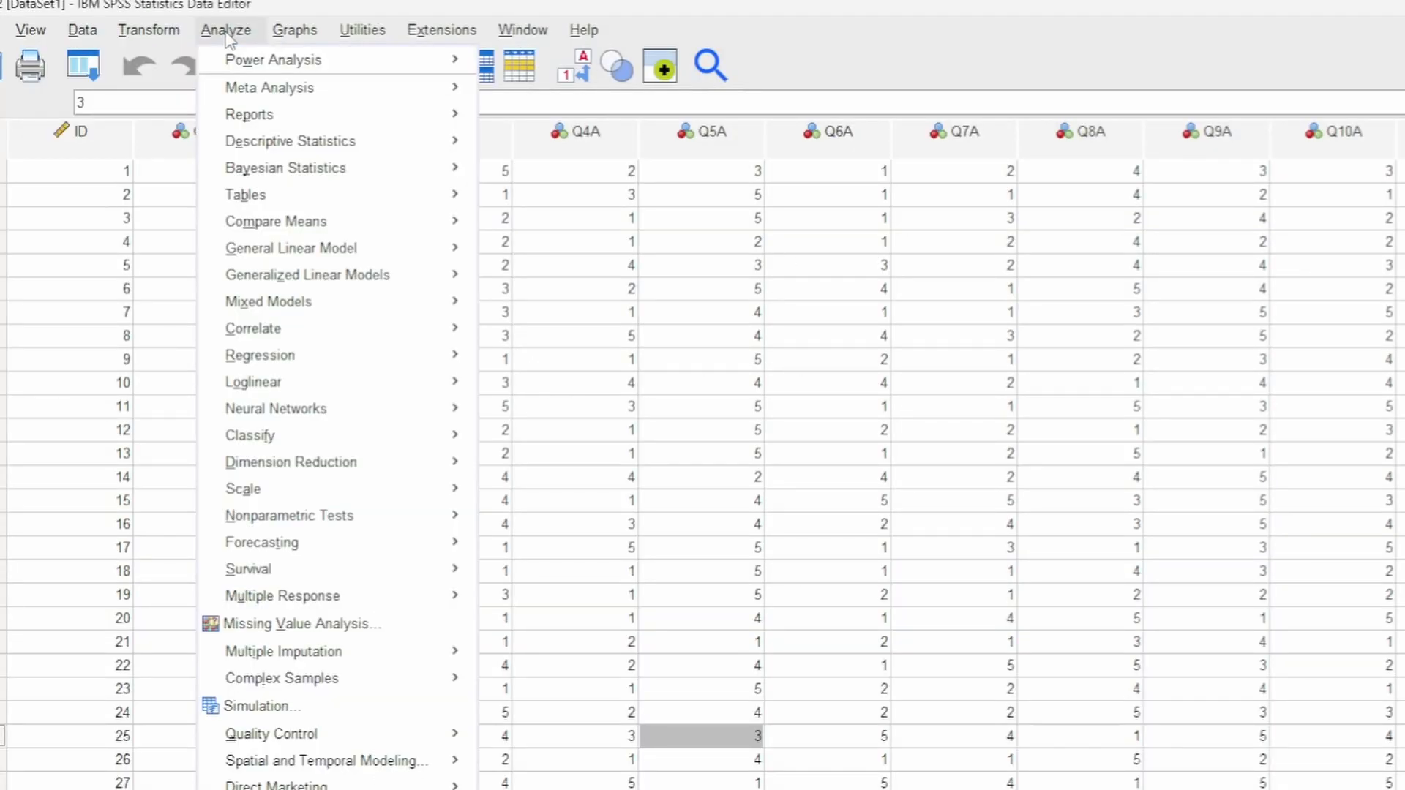
mouse_move(143, 33)
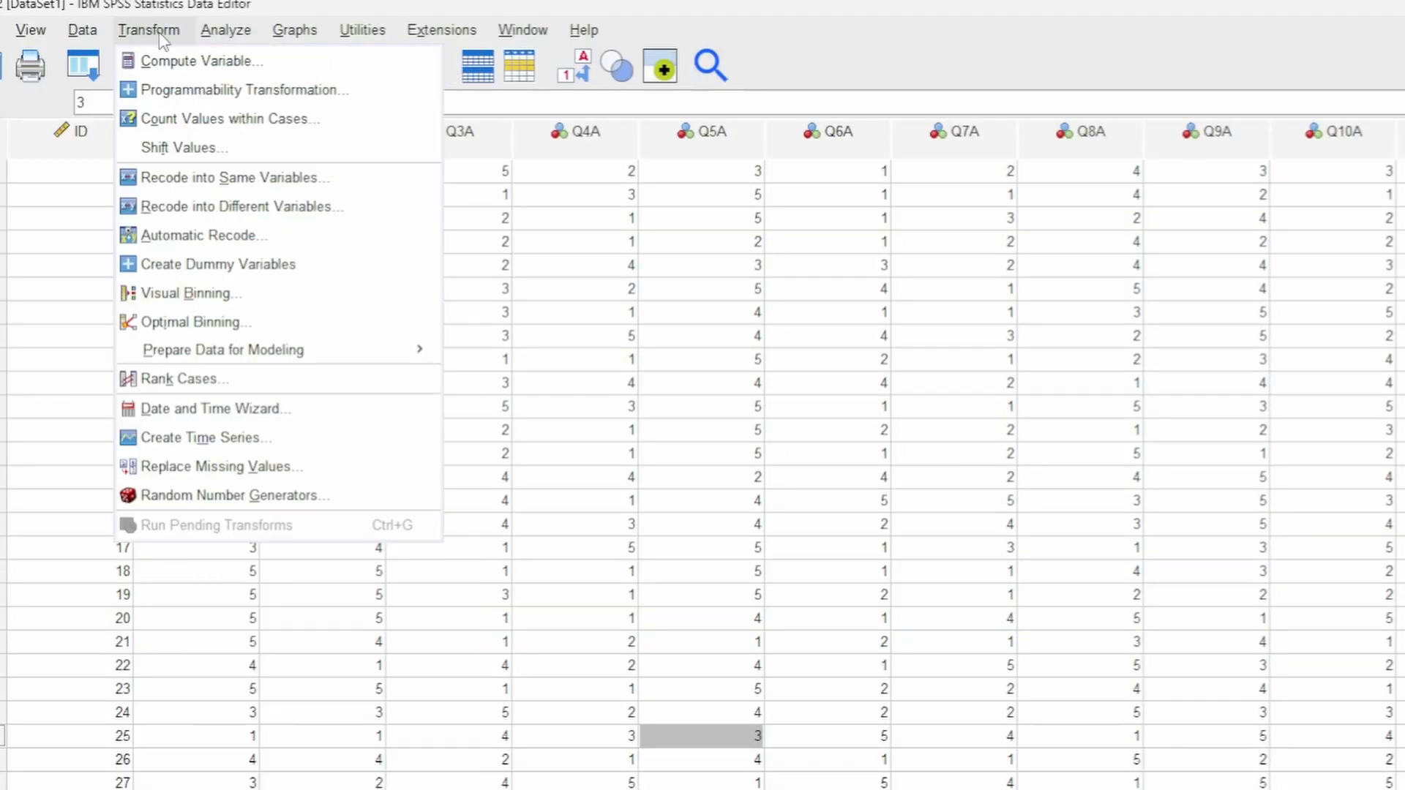
left_click(348, 191)
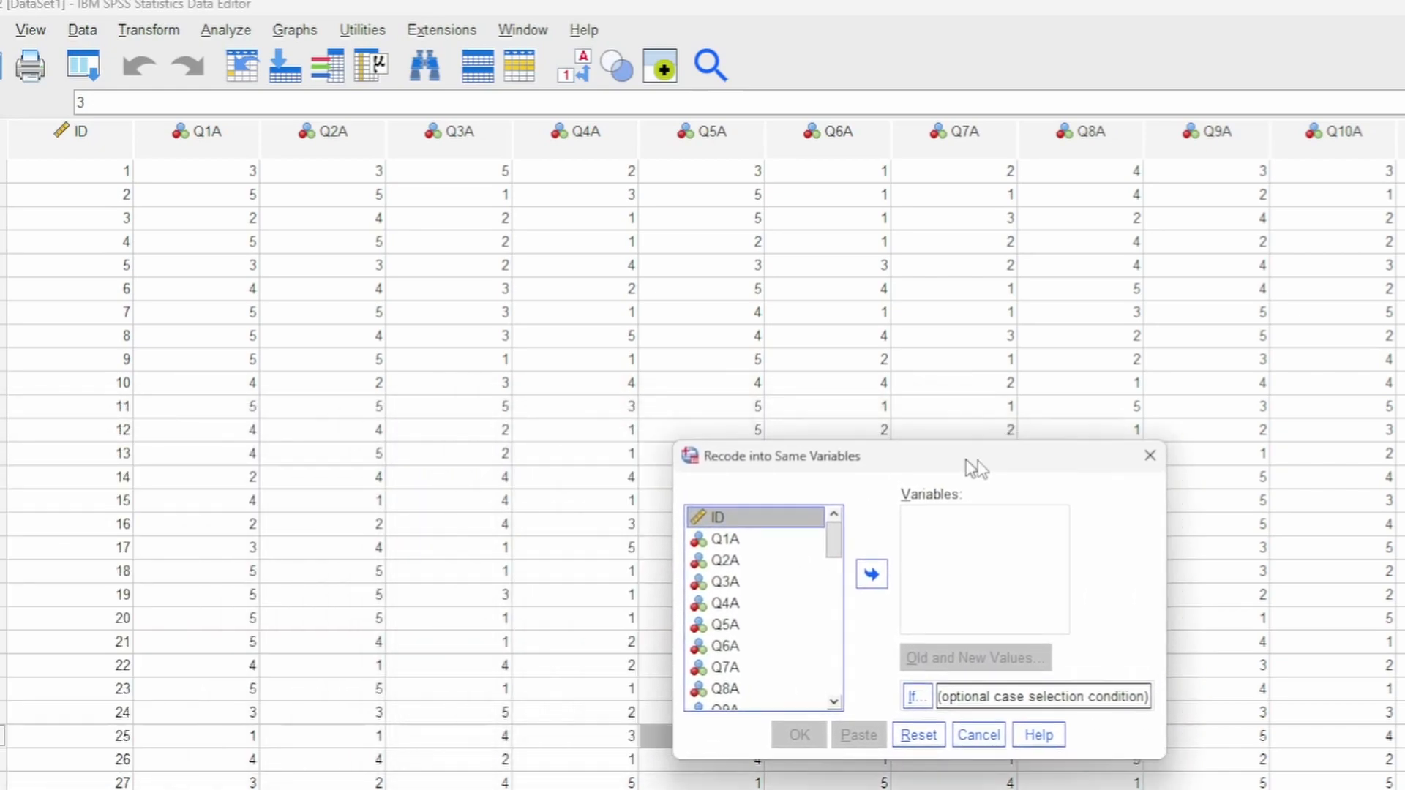
left_click_drag(973, 464, 1185, 428)
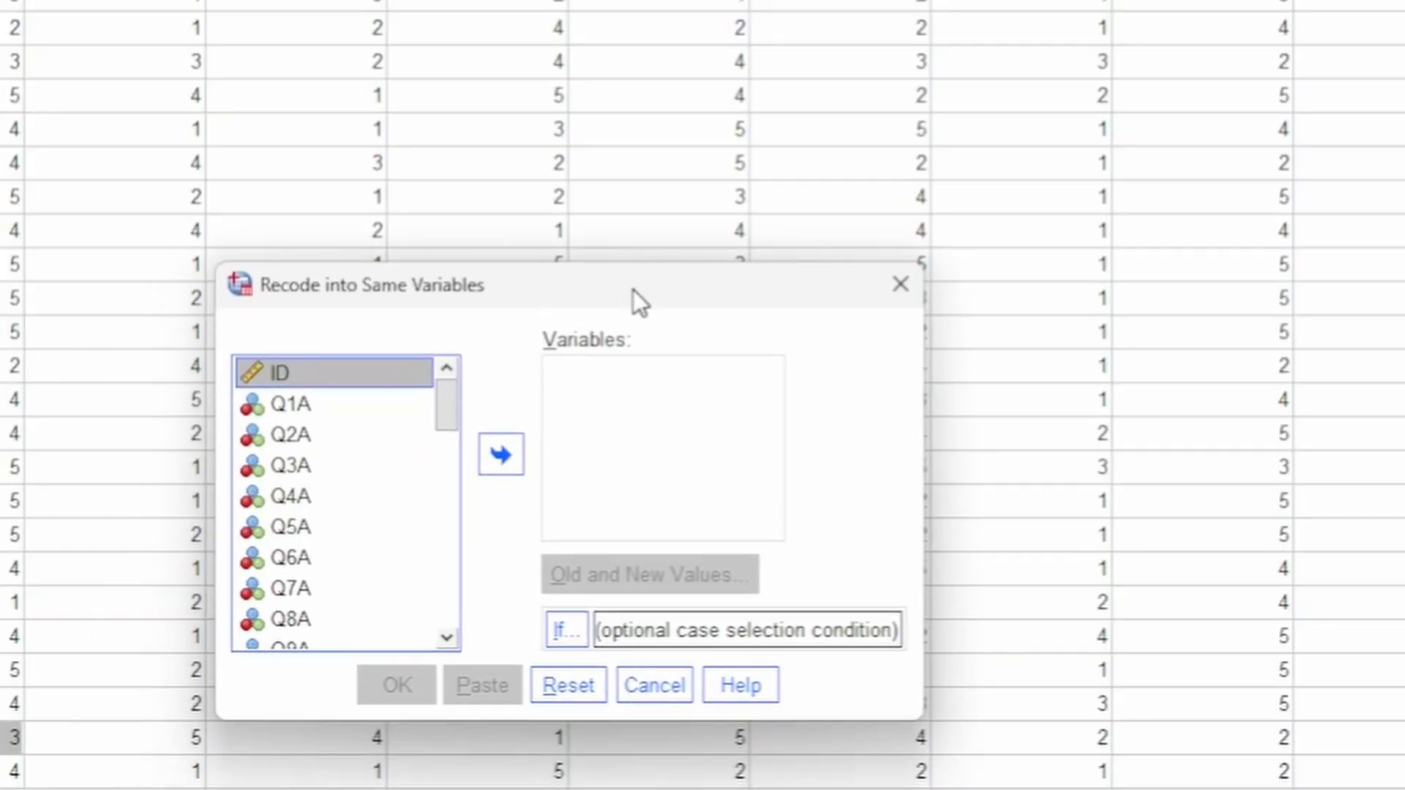
left_click_drag(634, 290, 865, 340)
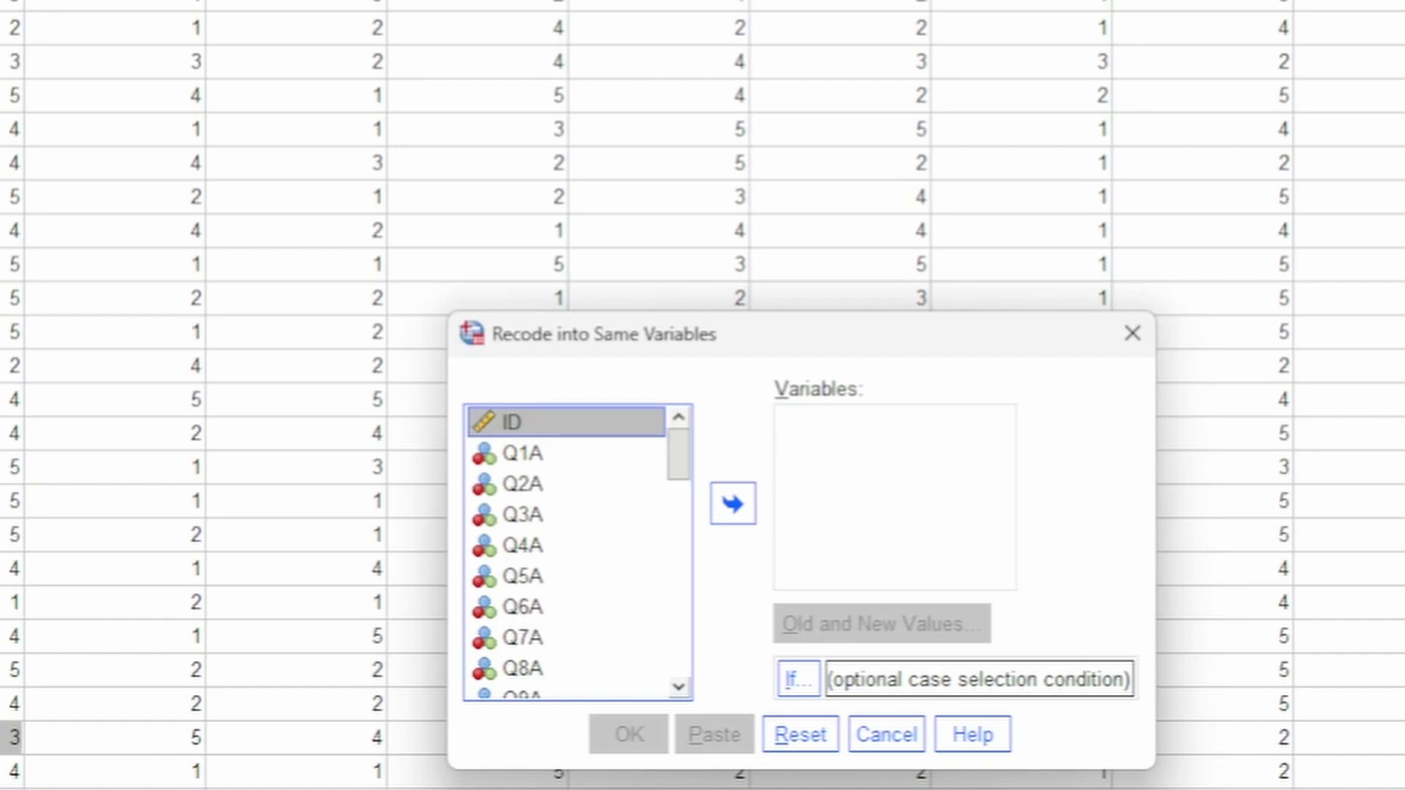
Add Q3A, Q4A, Q6A, Q7A, Q9A, Q10A, Q11A, Q14A, Q16A and Q17A to the variables to recode and check the list
left_click(541, 515)
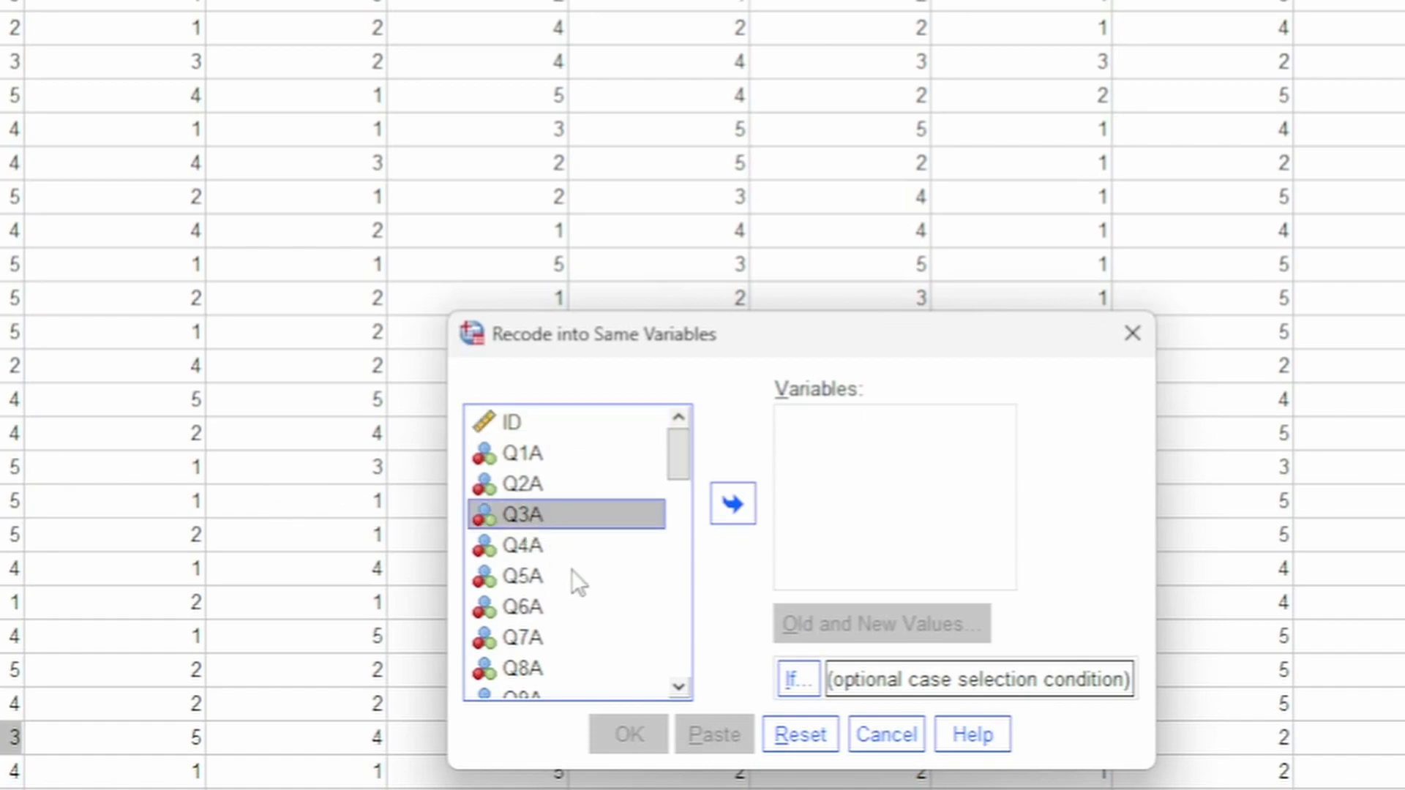
left_click(564, 546, "shift")
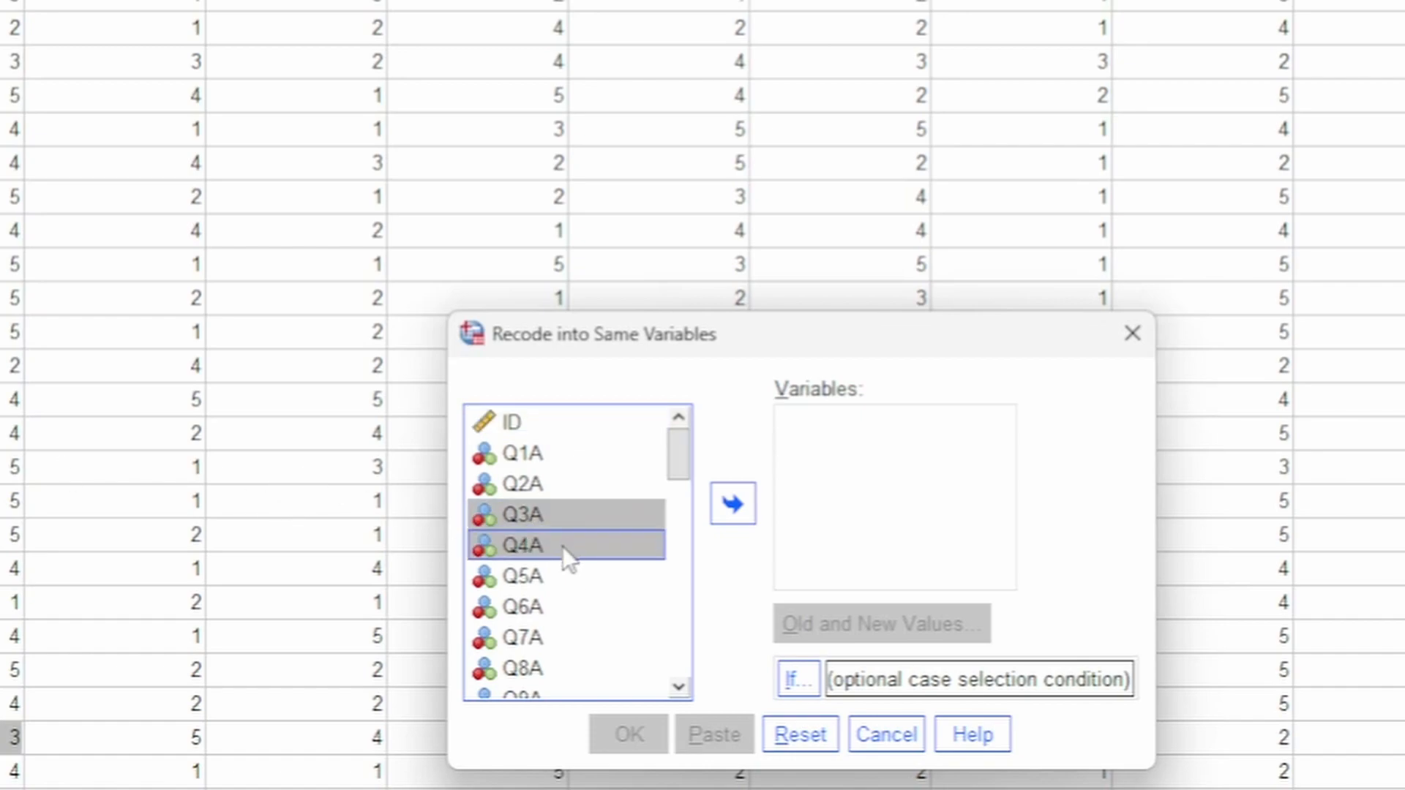
left_click(552, 607, "ctrl")
left_click(538, 635, "ctrl")
scroll(549, 629, "down", 3)
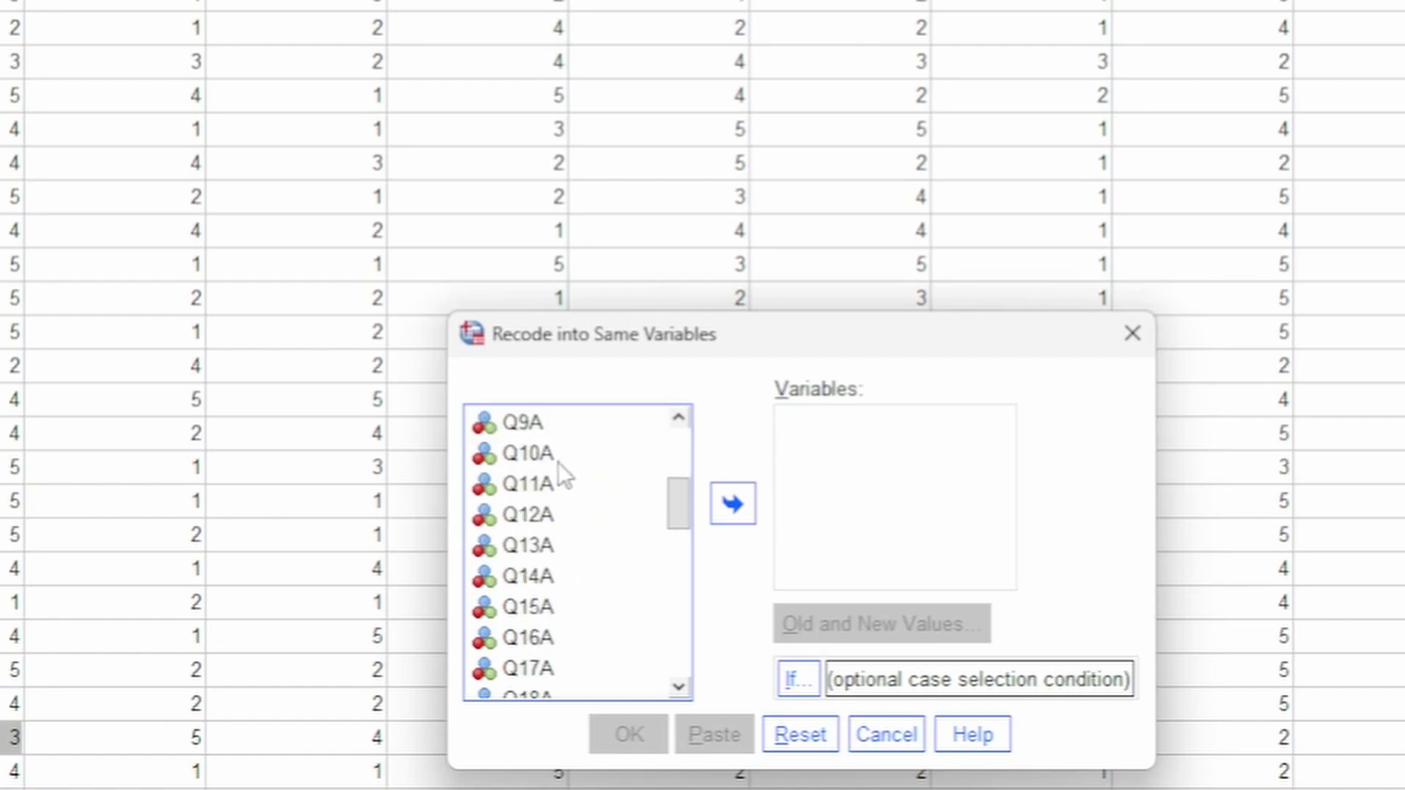
left_click(551, 430, "ctrl")
left_click(568, 461, "ctrl")
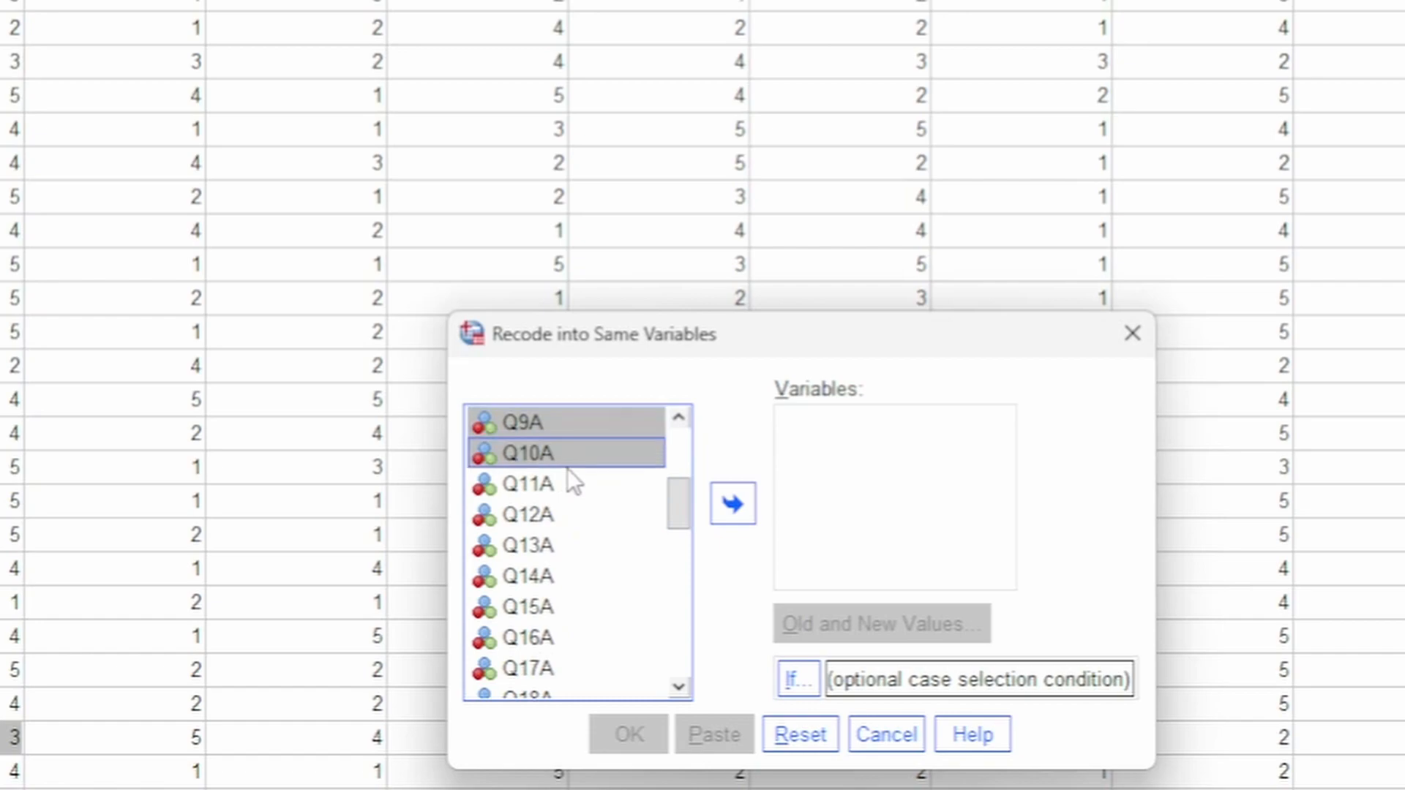
left_click(570, 484, "ctrl")
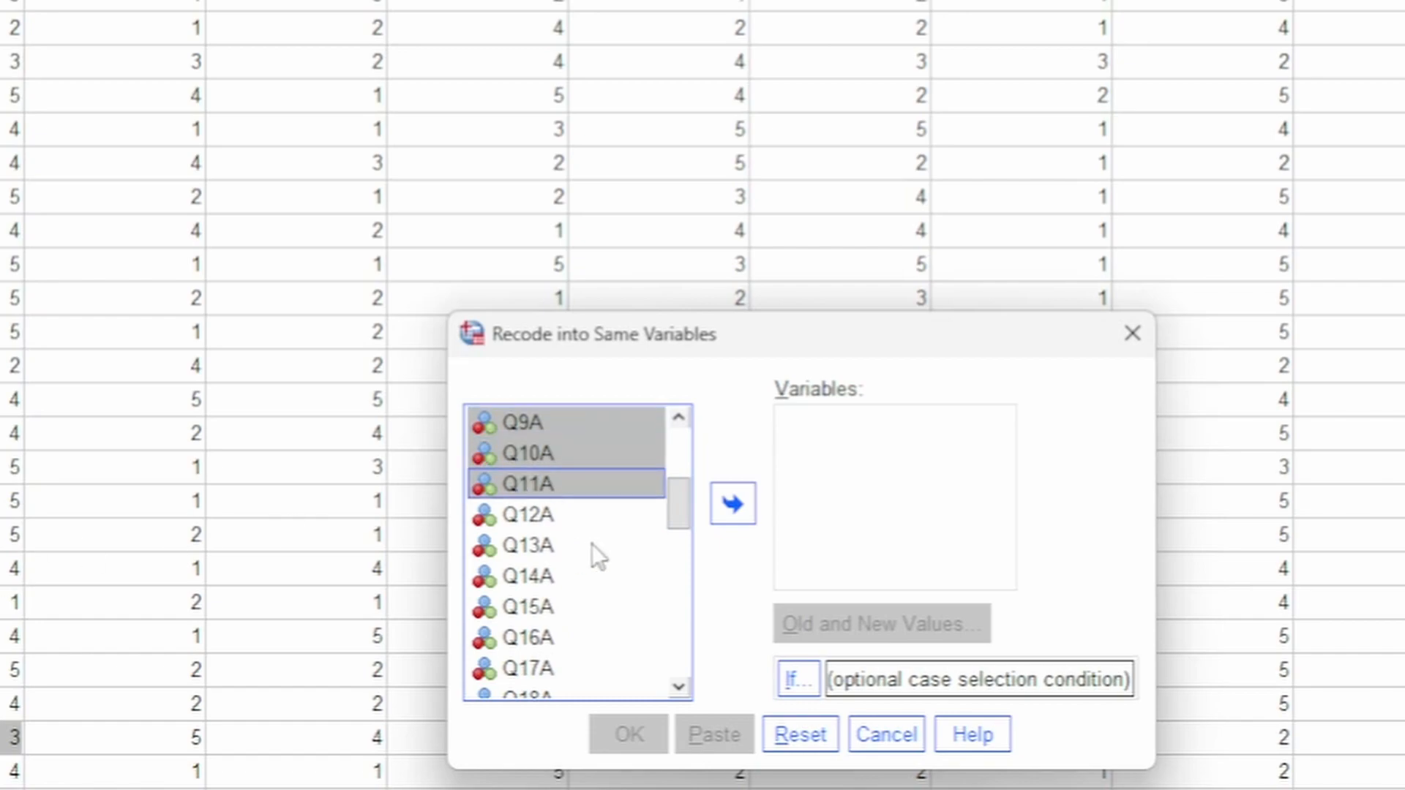
left_click(568, 578, "ctrl")
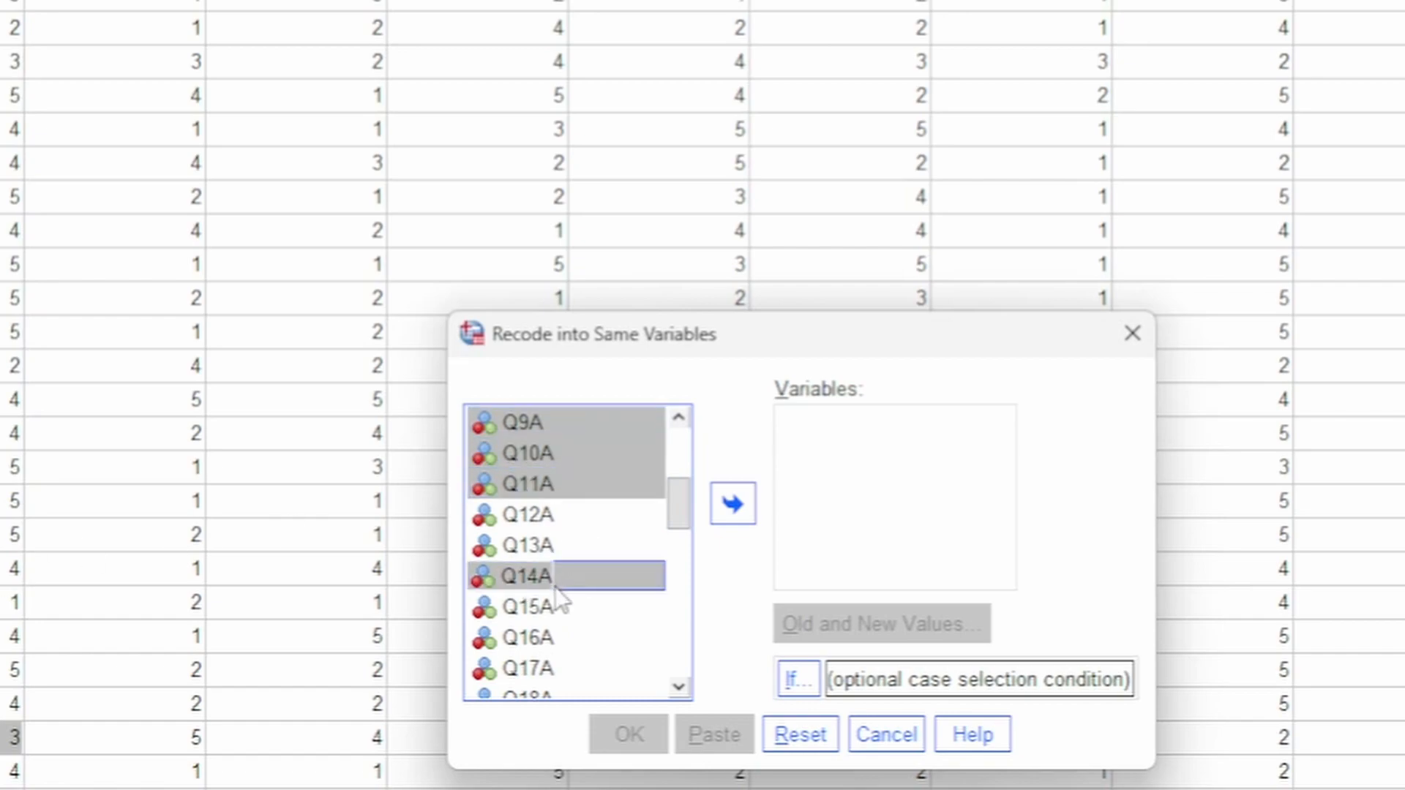
scroll(582, 659, "down", 1)
left_click(549, 551, "ctrl")
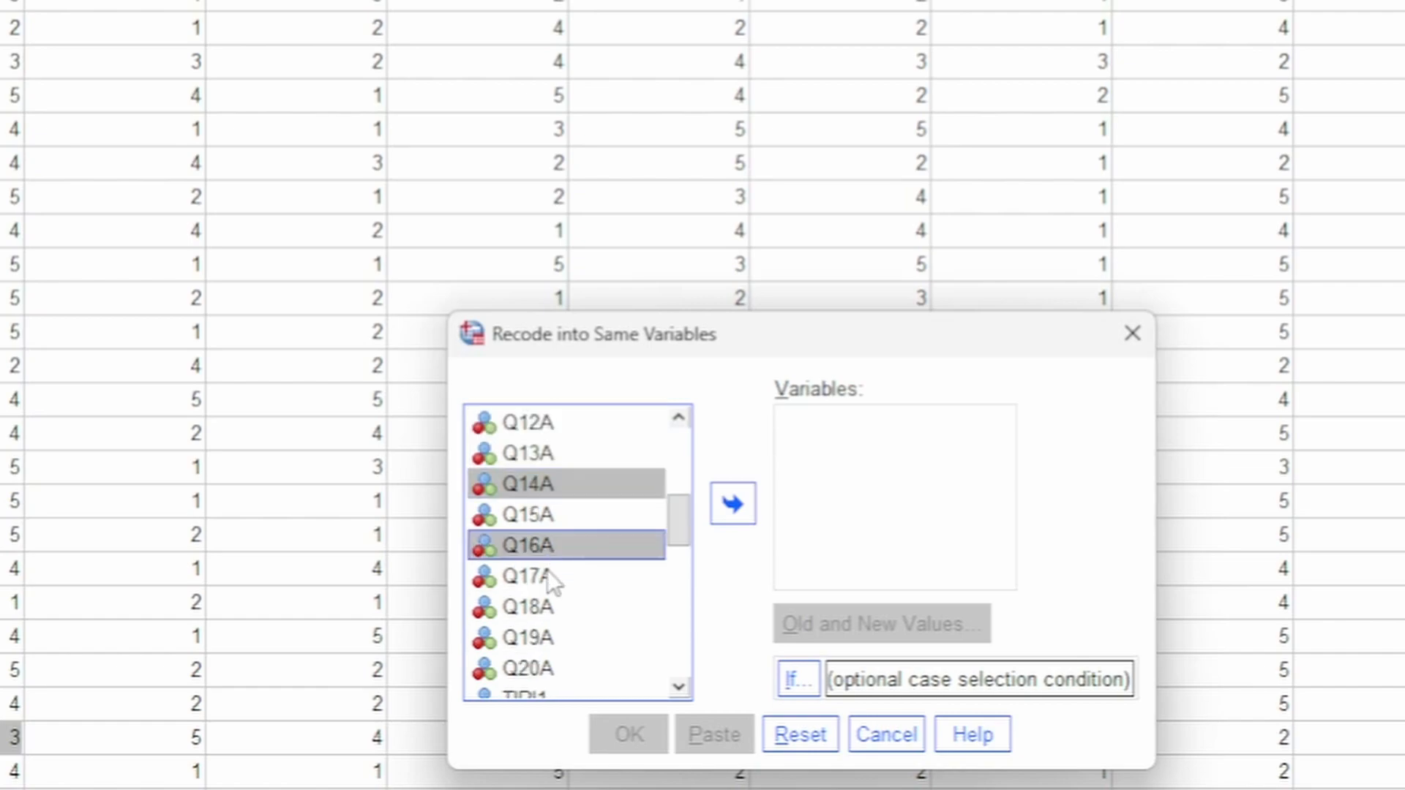
left_click(548, 576, "ctrl")
scroll(546, 597, "up", 4)
scroll(549, 594, "down", 4)
scroll(548, 597, "up", 4)
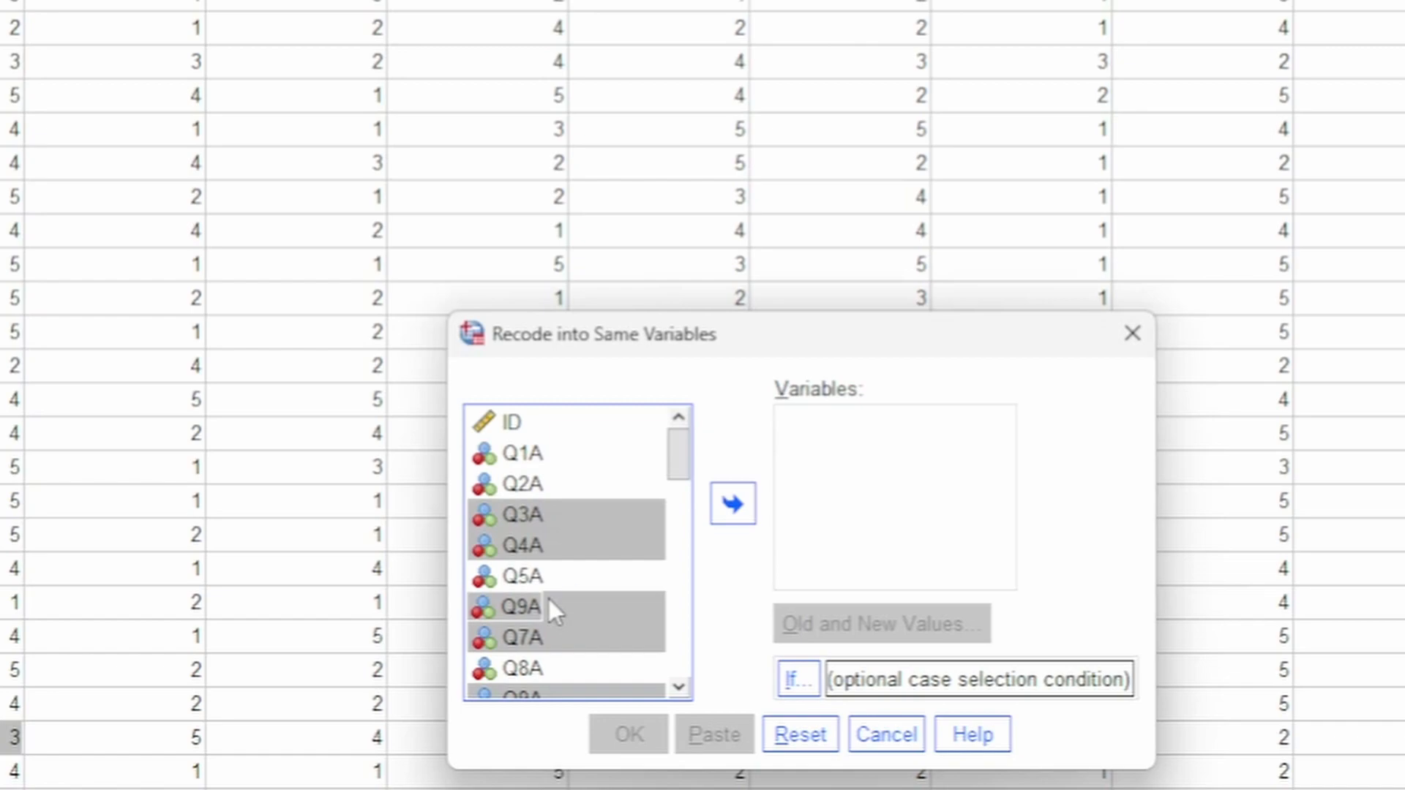
left_click(732, 503)
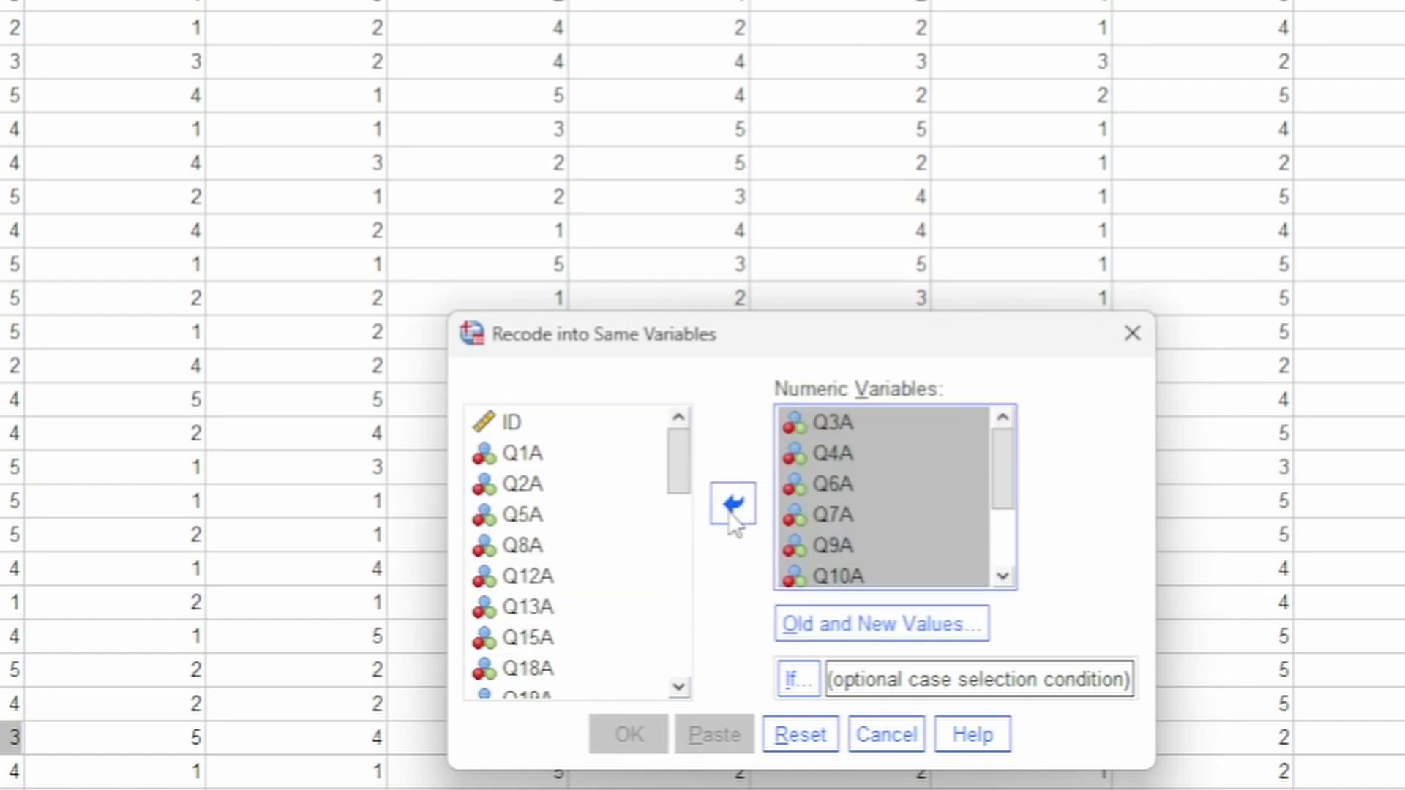
scroll(928, 469, "down", 2)
scroll(924, 460, "up", 2)
scroll(869, 490, "down", 2)
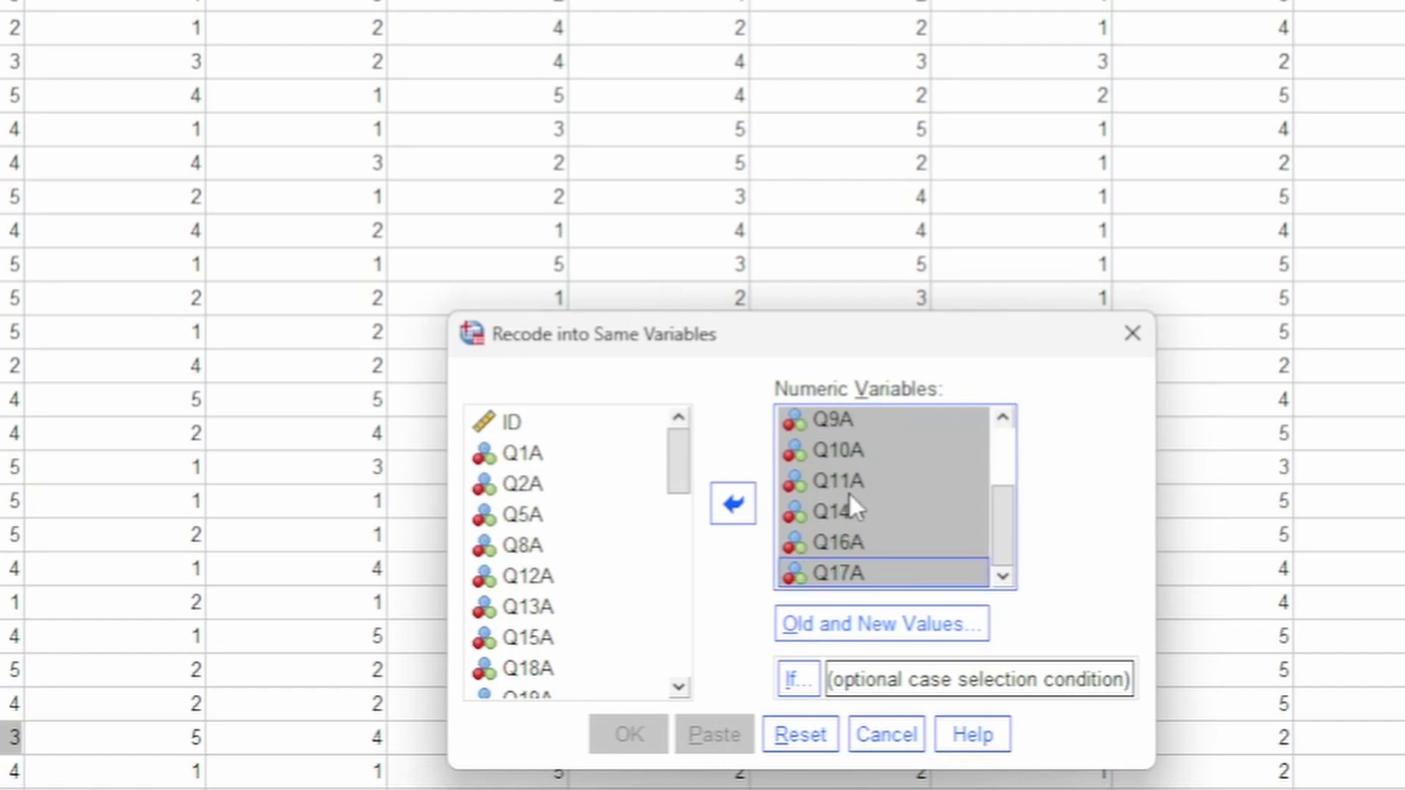
scroll(856, 497, "up", 2)
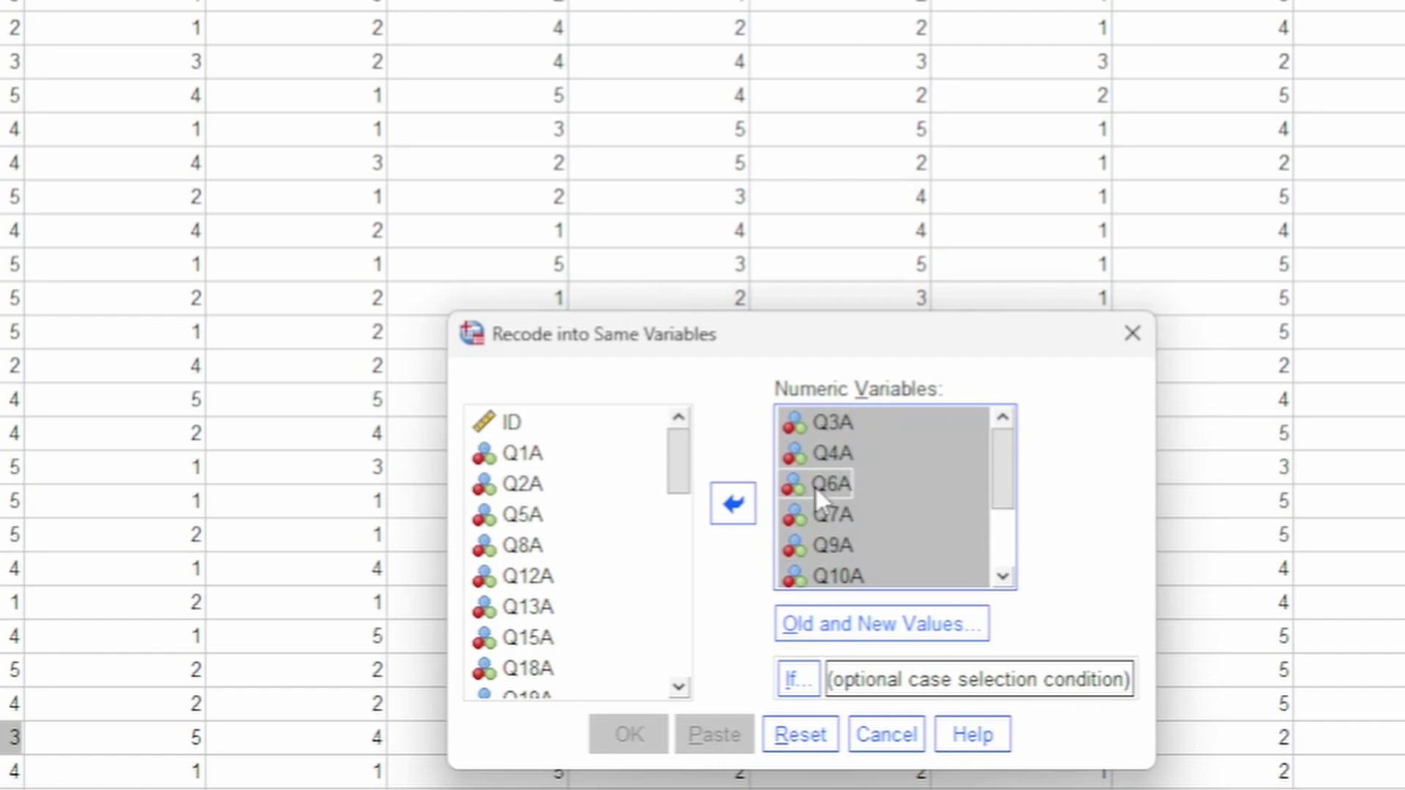
Define the first recoding rules for the selected Q items: old value 5 to new value 1 and 4 to 2
left_click(870, 636)
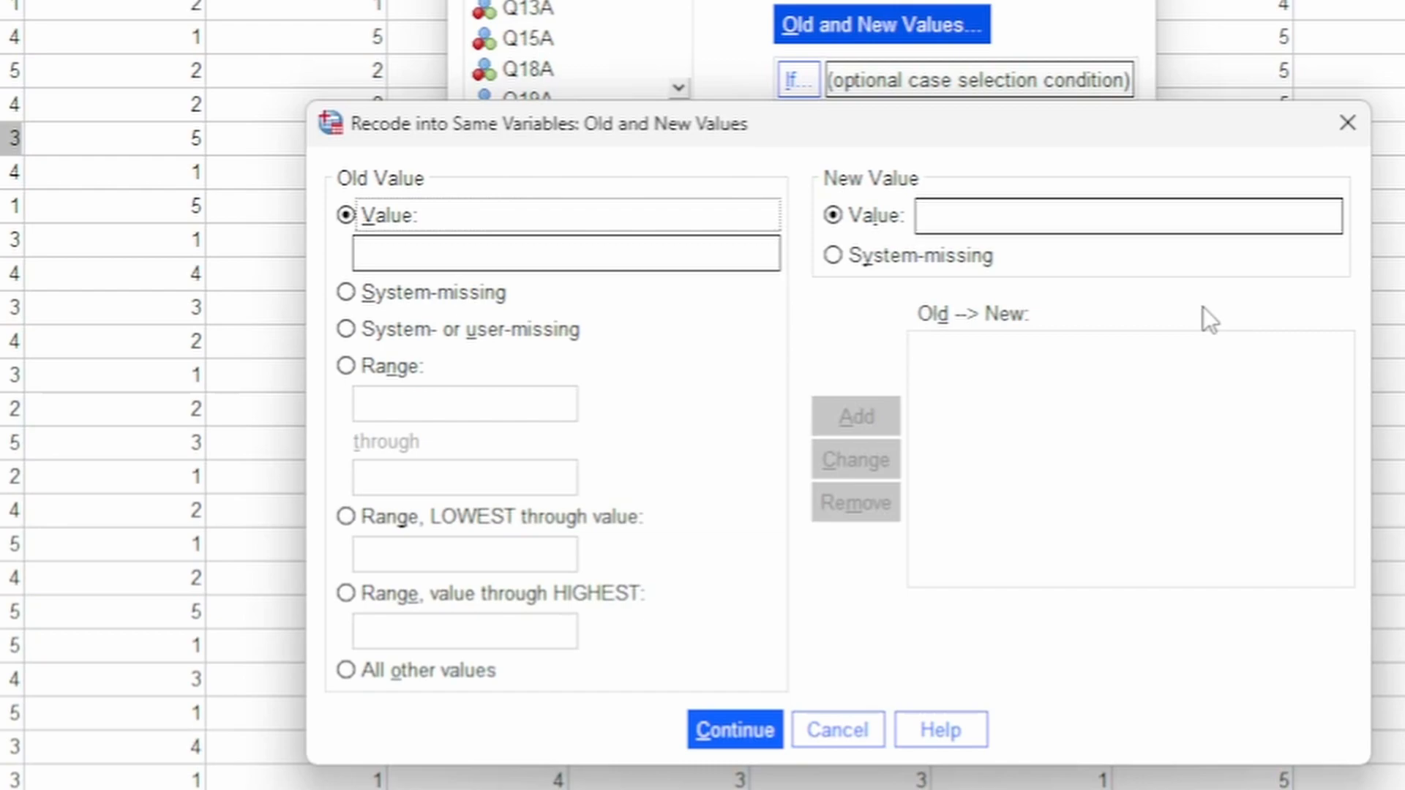
left_click(657, 255)
type("5")
left_click(1000, 233)
type("1")
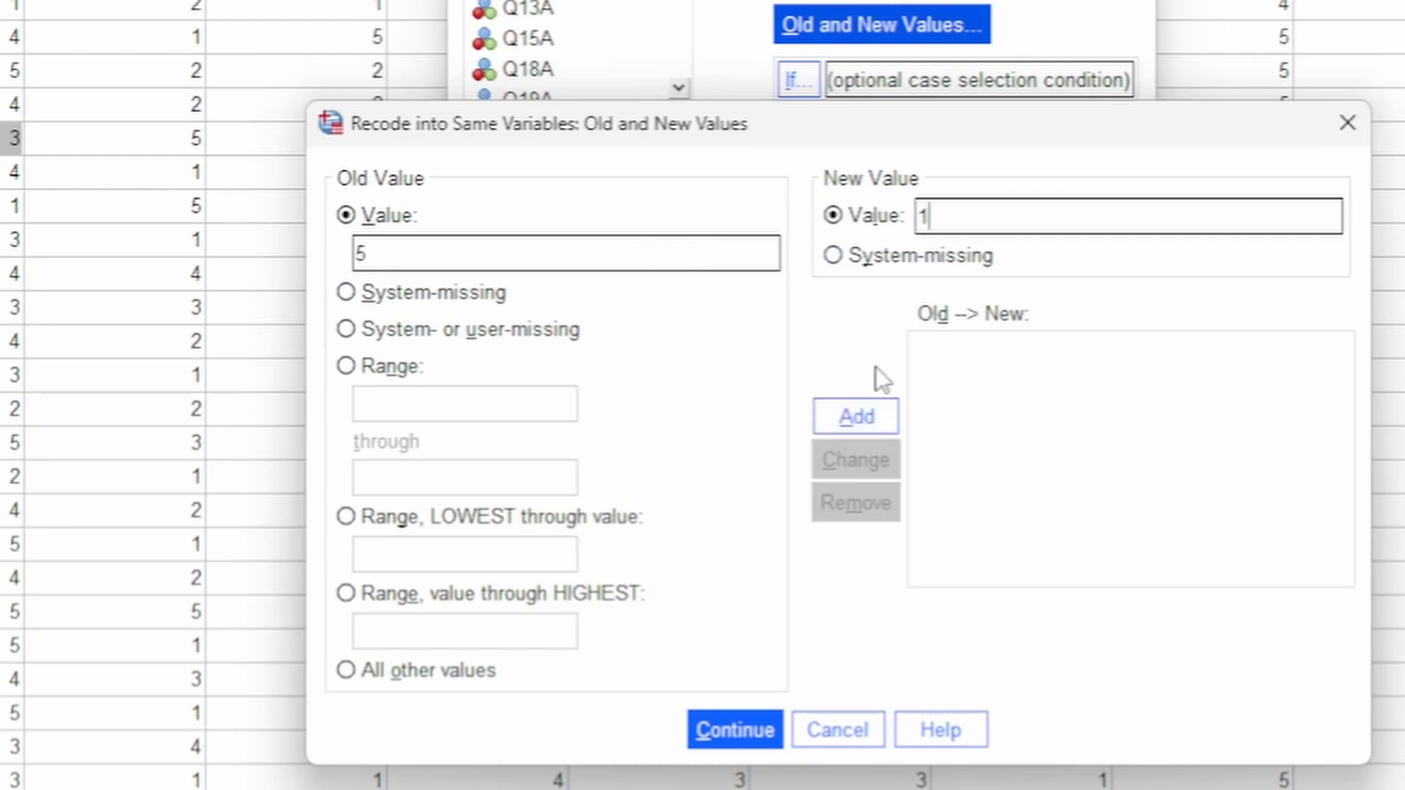
left_click(859, 412)
left_click(628, 254)
type("4")
left_click(1026, 217)
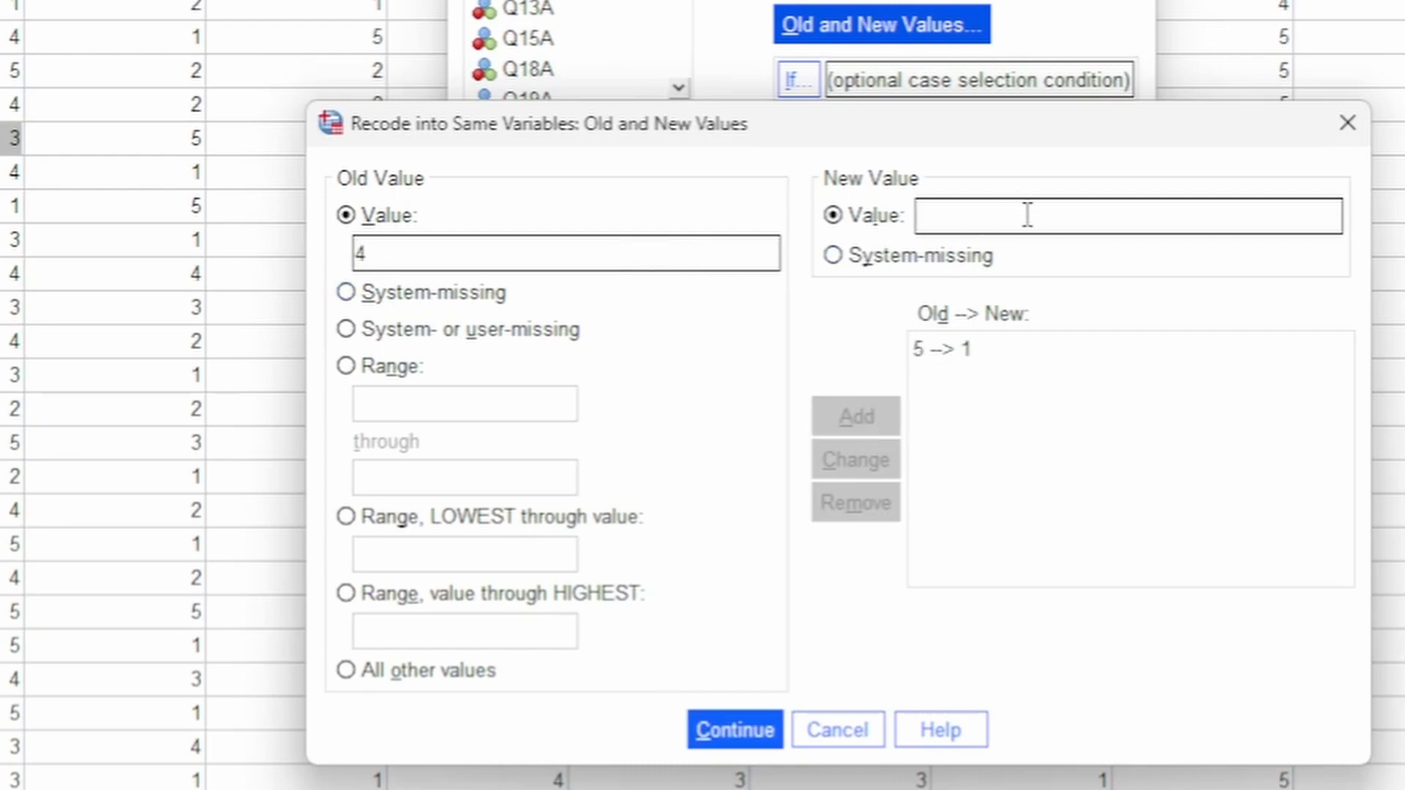
type("2")
left_click(846, 424)
Add the recoding rules 3 to 3 and 2 to 4 for the selected Q items
left_click(550, 251)
type("3")
left_click(991, 217)
type("3")
left_click(860, 416)
left_click(651, 256)
type("2")
left_click(1071, 224)
type("4")
left_click(855, 416)
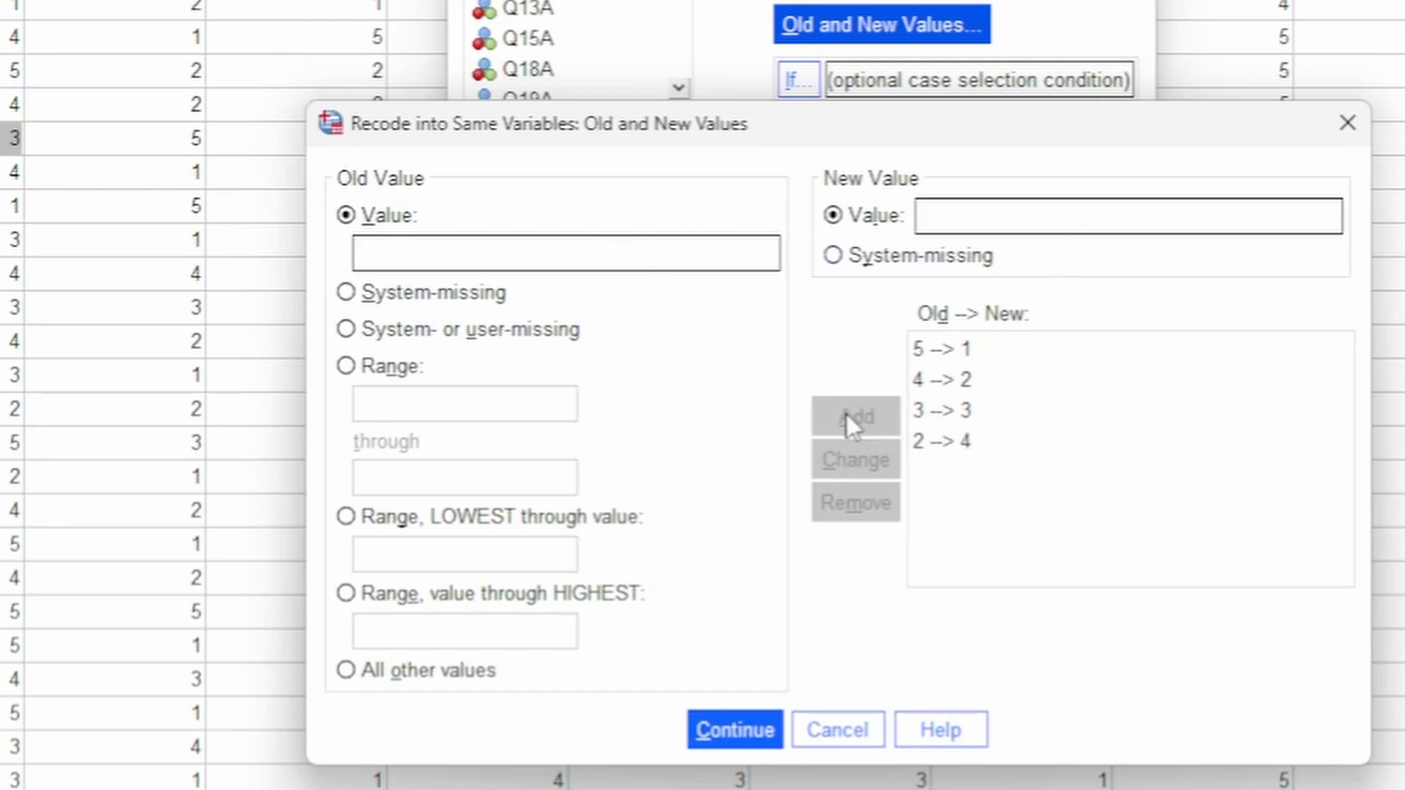
Add the recoding rule 1 to 5 and accept the old and new values
left_click(465, 250)
type("1")
left_click(1028, 217)
type("5")
left_click(855, 416)
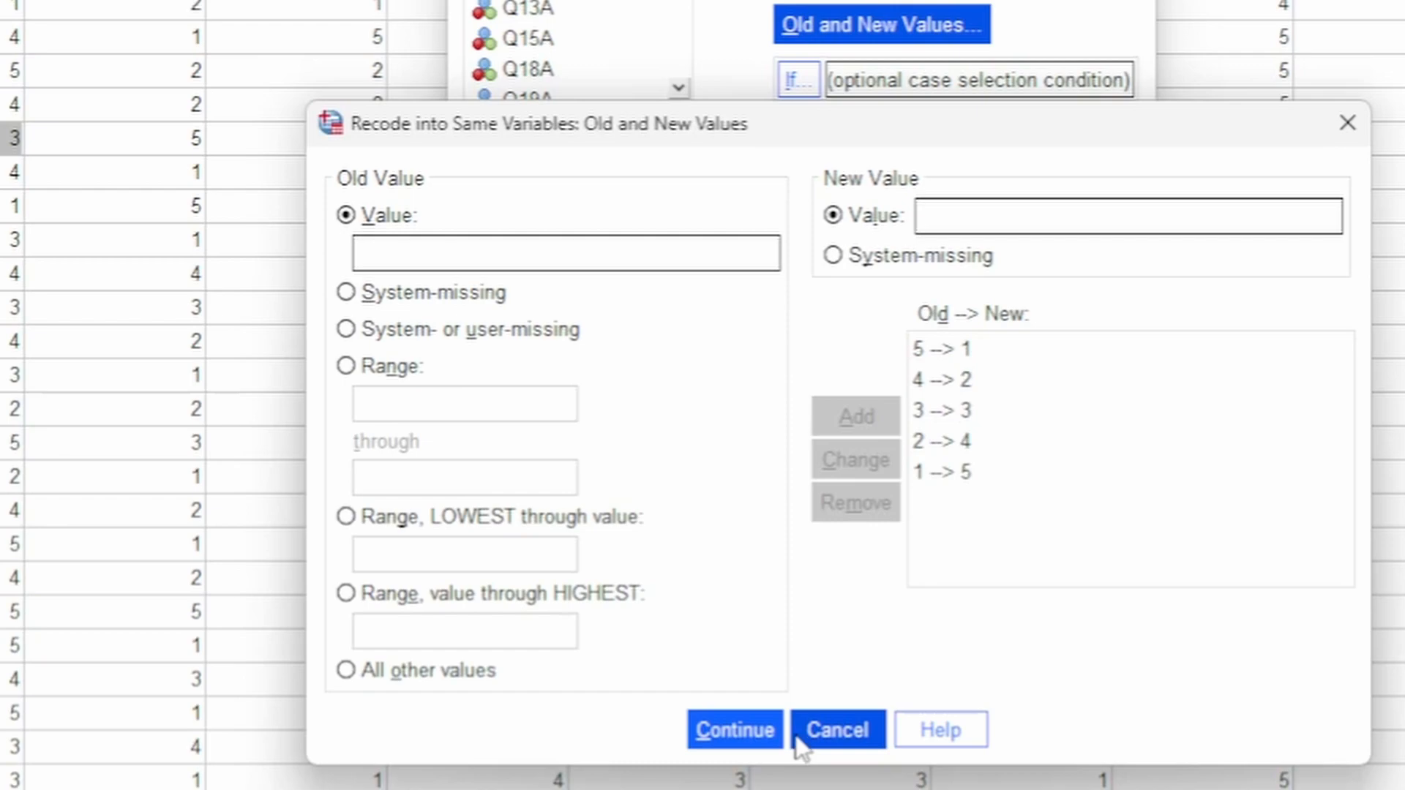
left_click(758, 741)
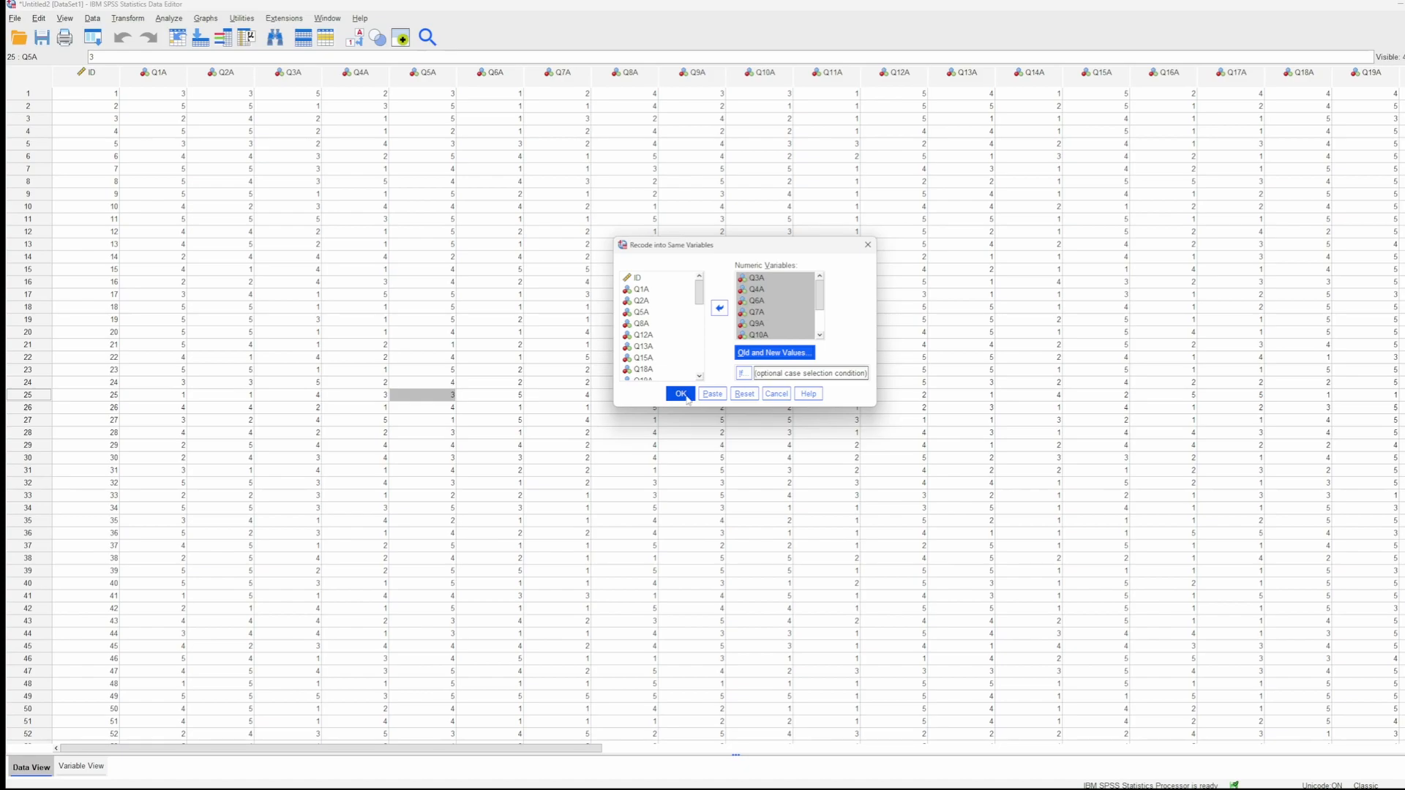
Run the recode of the selected Q items and dismiss the output viewer to return to the data
left_click(690, 397)
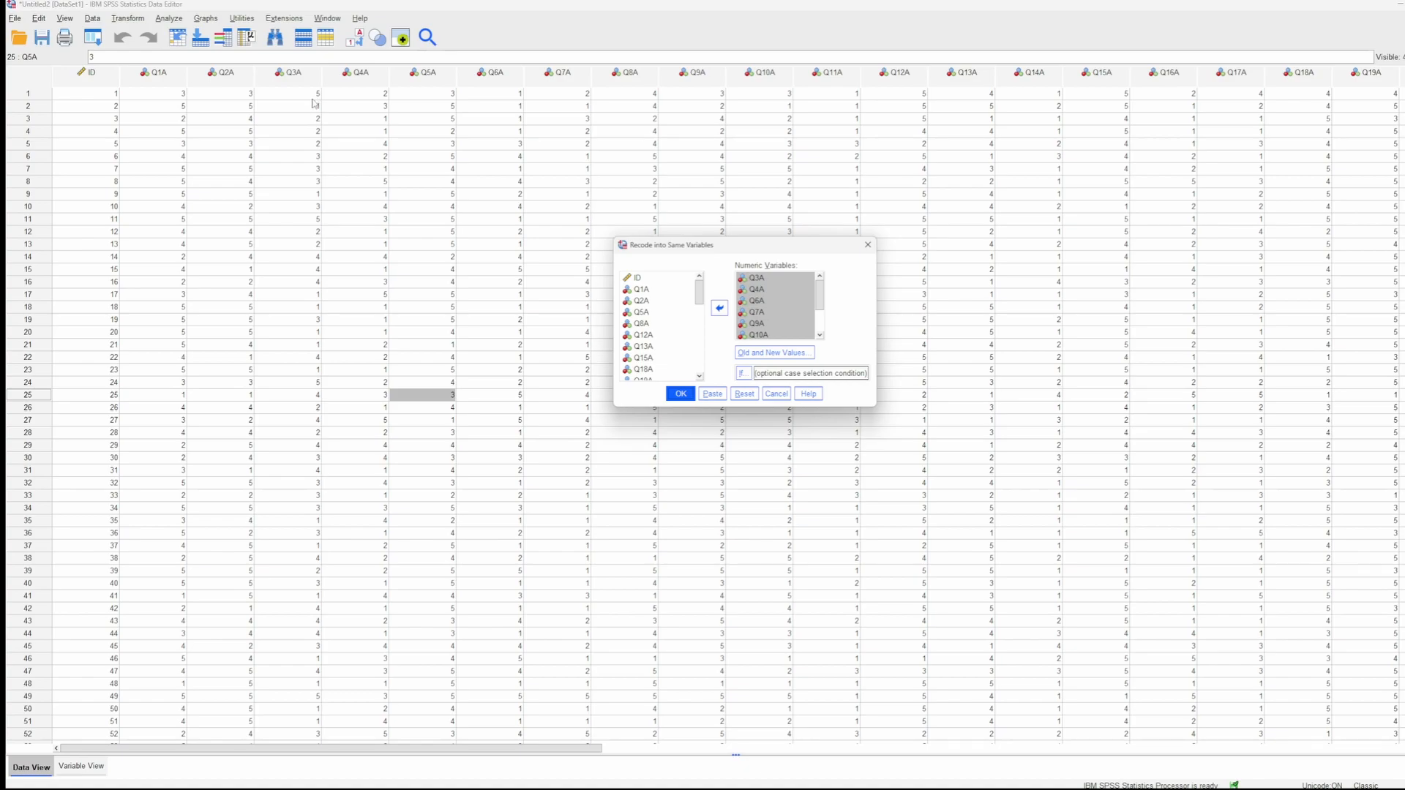
left_click(682, 394)
scroll(941, 400, "down", 5)
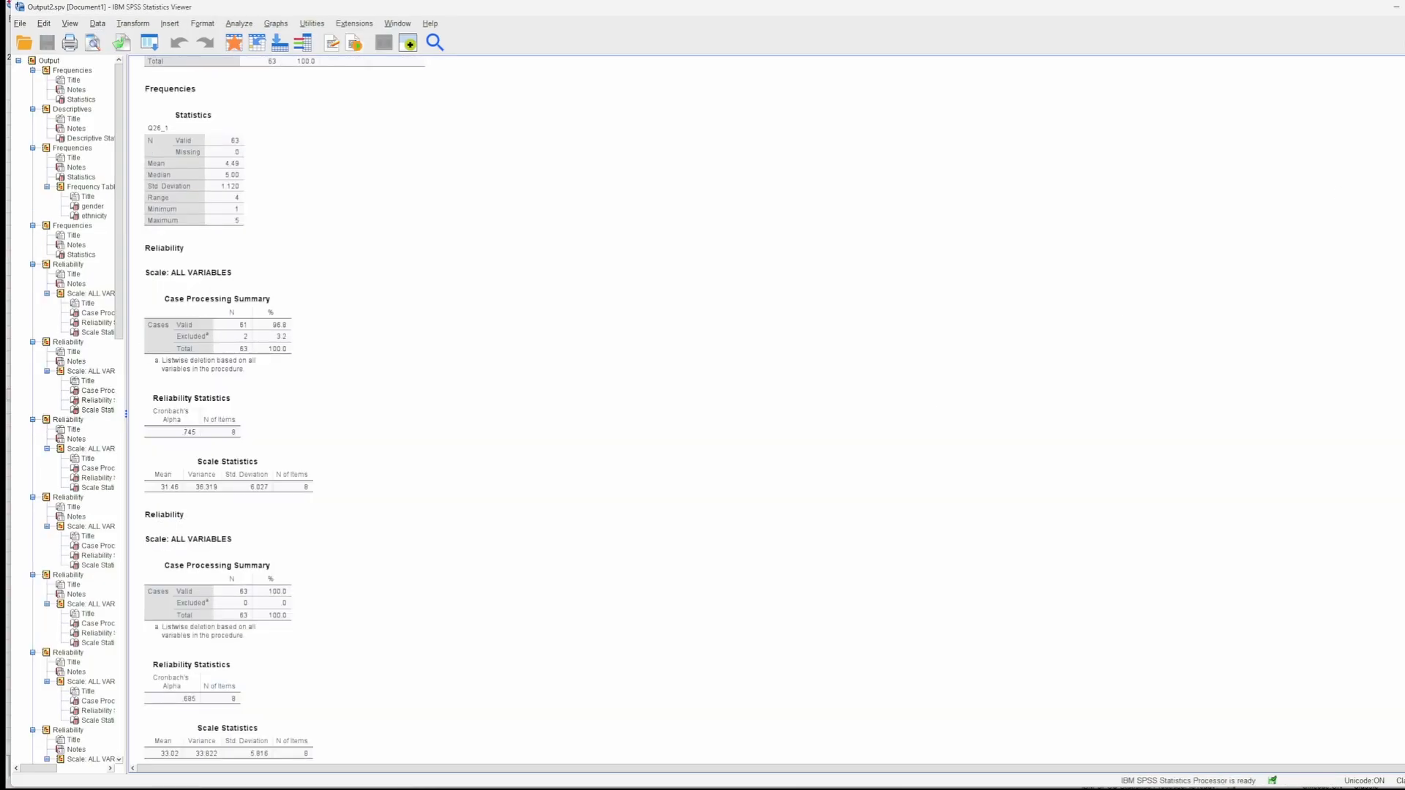
left_click(1395, 7)
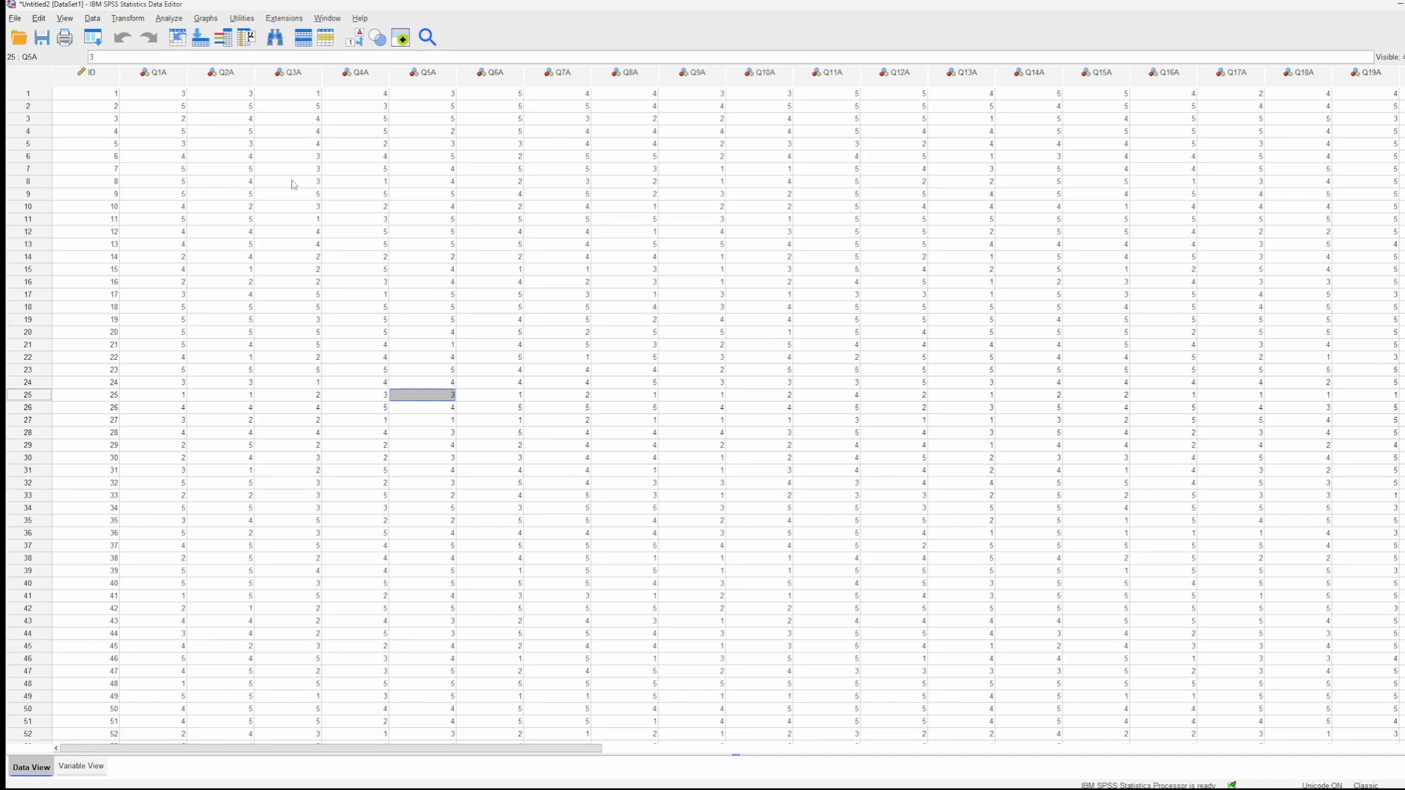
Look over the TIPI data columns, then switch to the Word questionnaire and read the TIPI statements, response scale and reverse-scoring key
left_click_drag(477, 749, 900, 754)
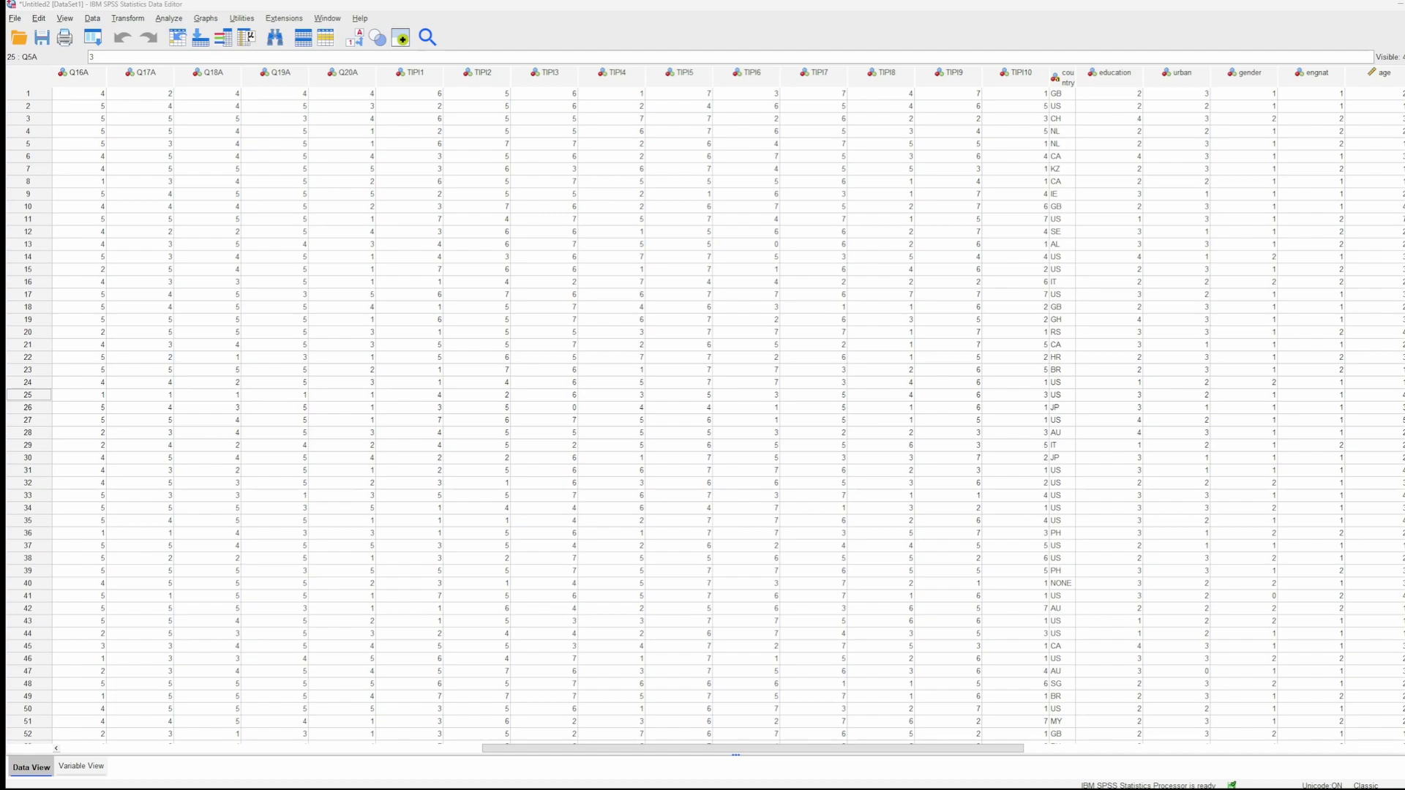
left_click_drag(5, 192, 242, 2)
scroll(504, 550, "up", 4)
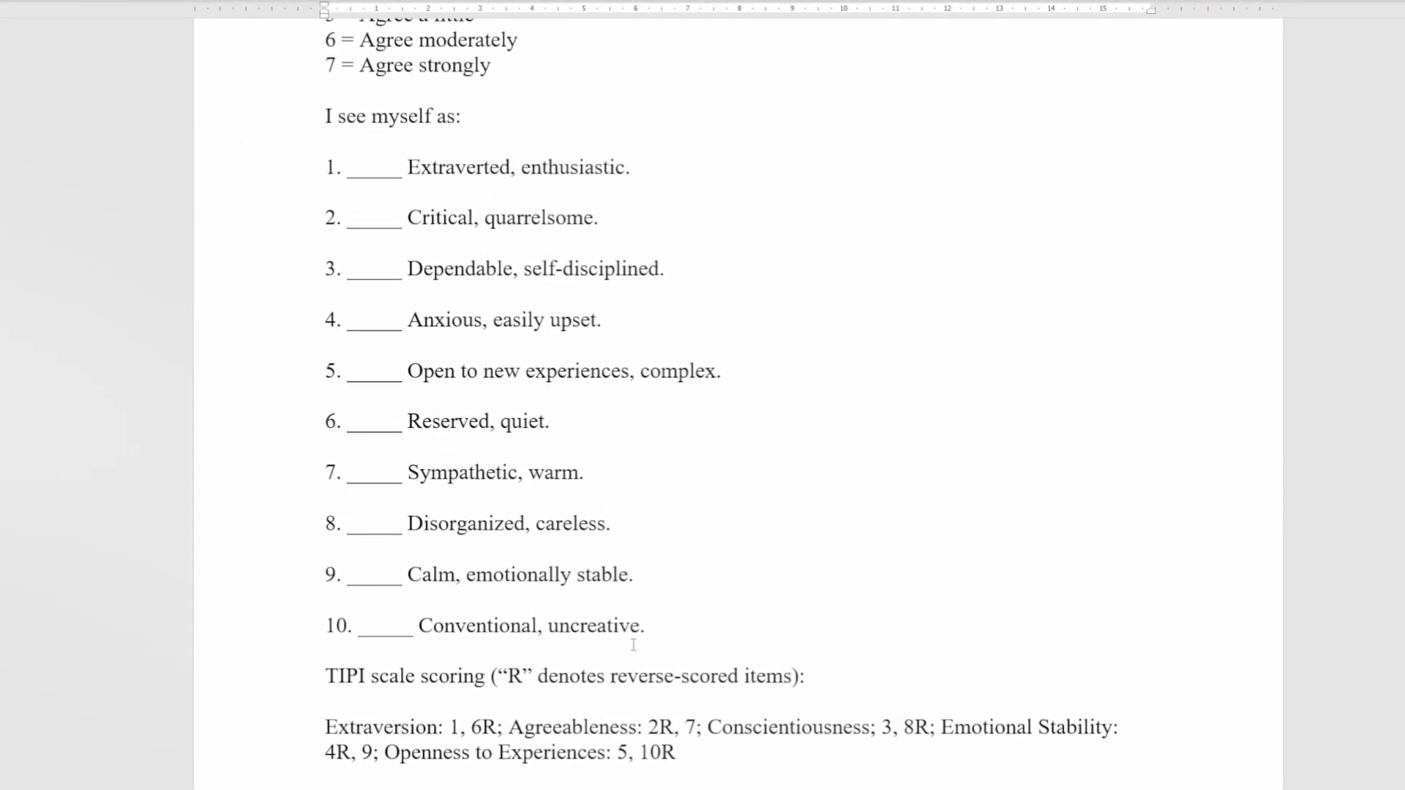
scroll(504, 550, "up", 4)
scroll(530, 753, "down", 3)
scroll(530, 753, "down", 1)
scroll(721, 396, "down", 3)
scroll(721, 395, "up", 6)
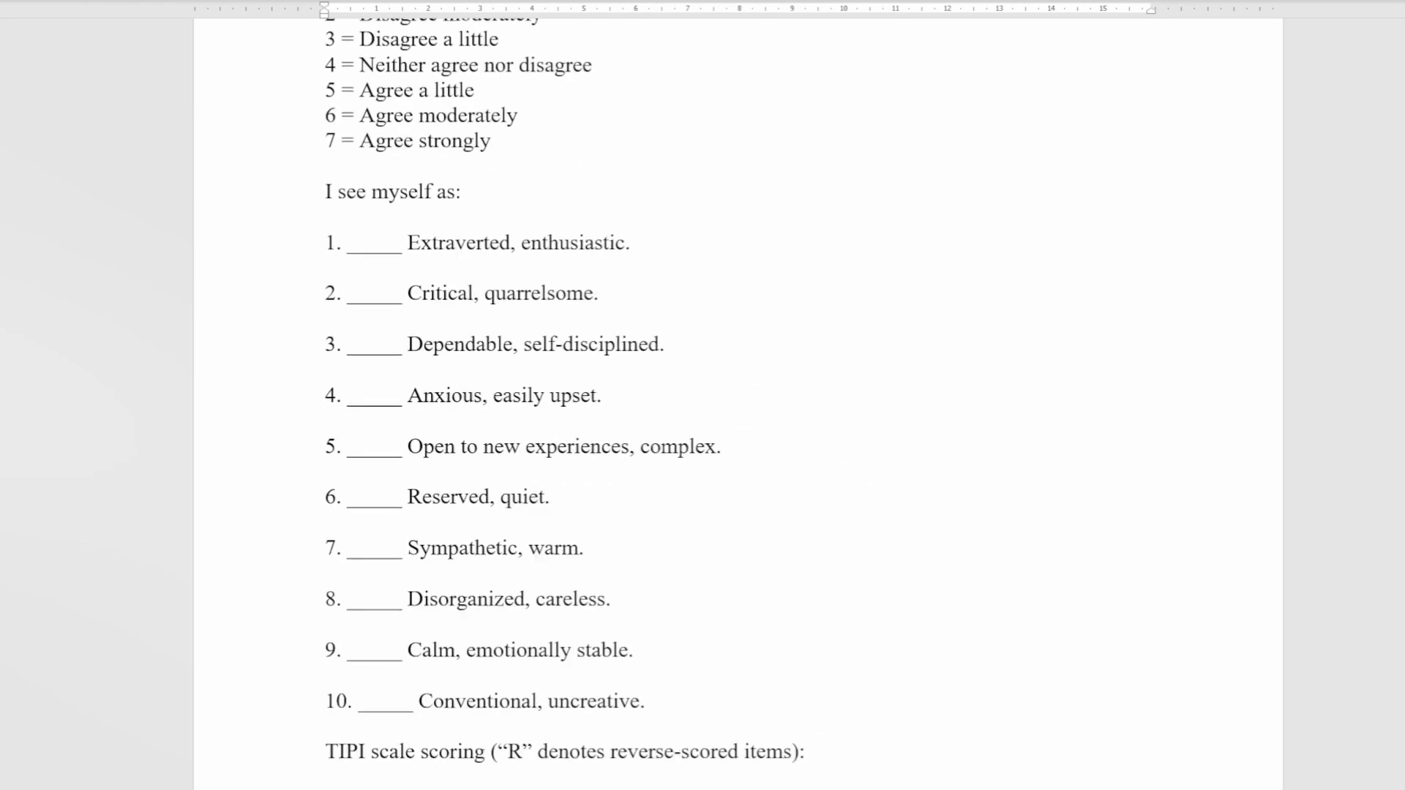
scroll(721, 395, "down", 4)
left_click(587, 756)
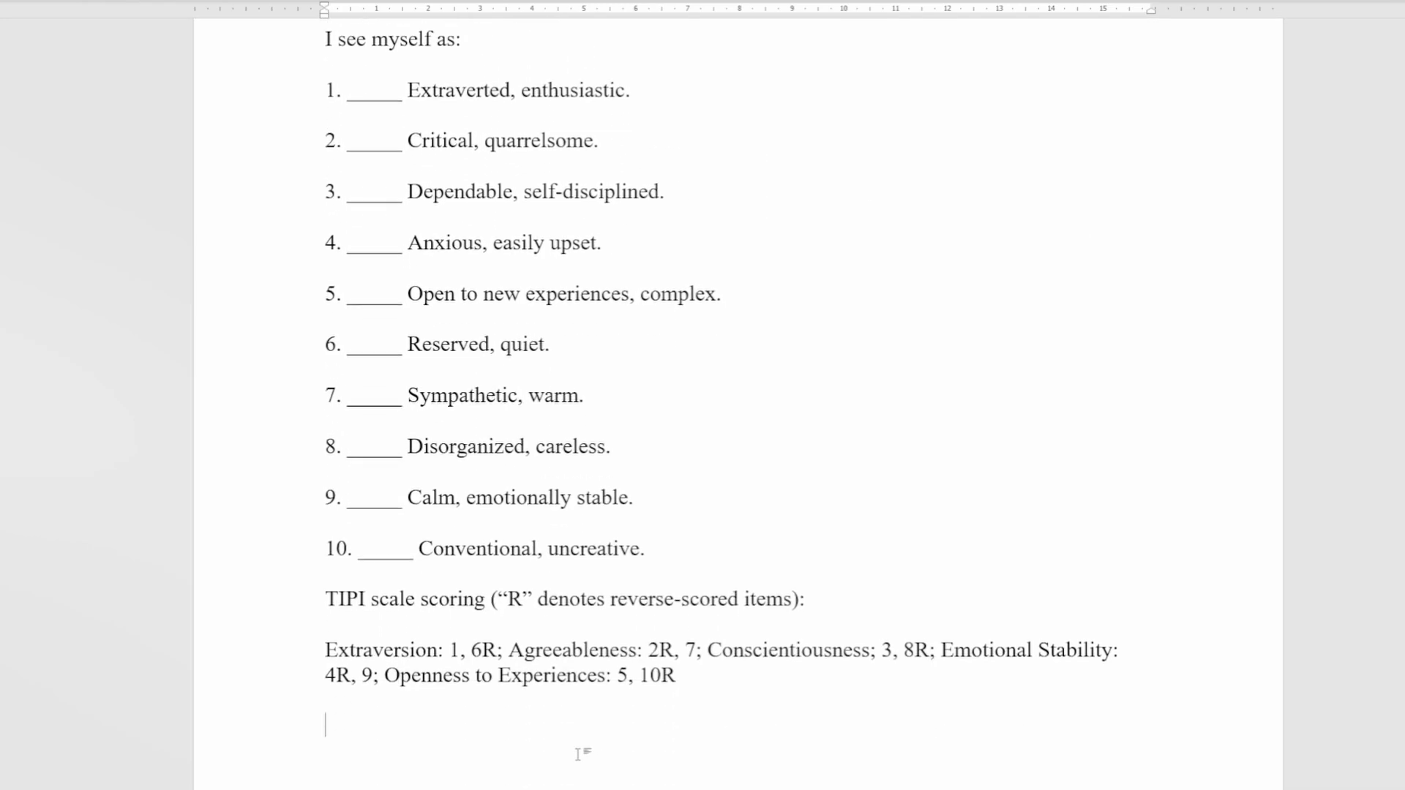
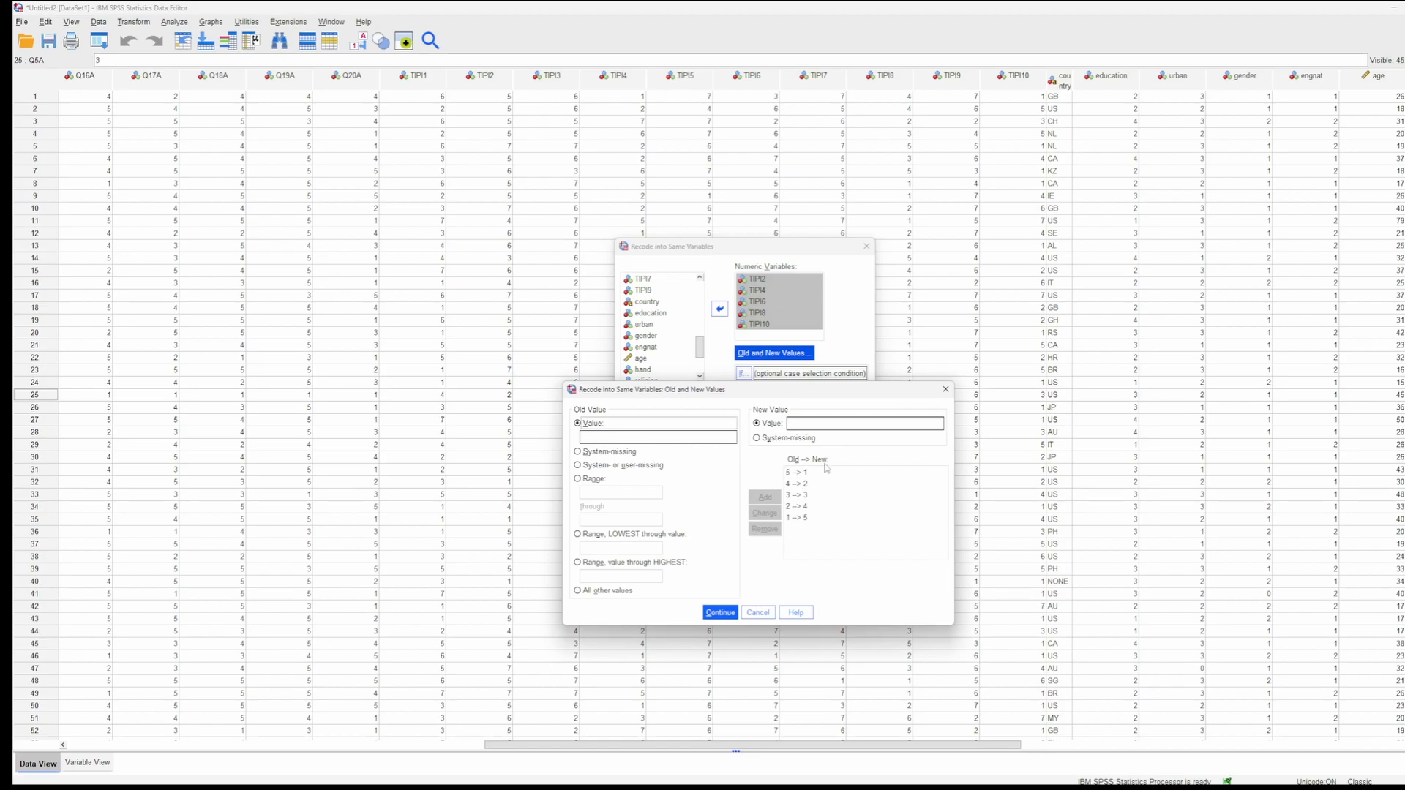
Remove all the old-to-new value rules left over from the previous recode
left_click(824, 472)
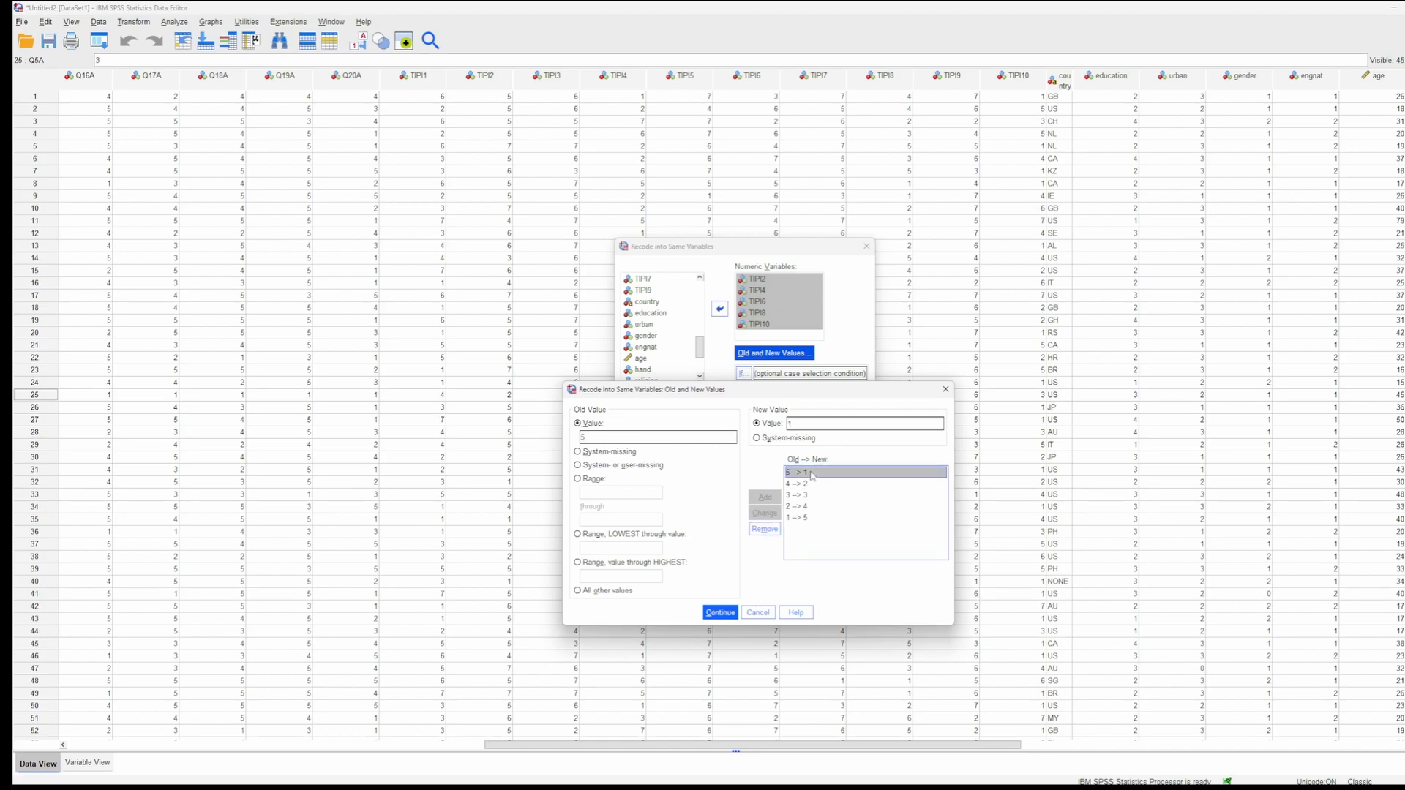
left_click(820, 518)
left_click(819, 497)
left_click(811, 475)
left_click(765, 529)
left_click(812, 474)
left_click(765, 529)
left_click(805, 476)
left_click(766, 529)
left_click(801, 483)
left_click(767, 529)
left_click(805, 477)
left_click(765, 530)
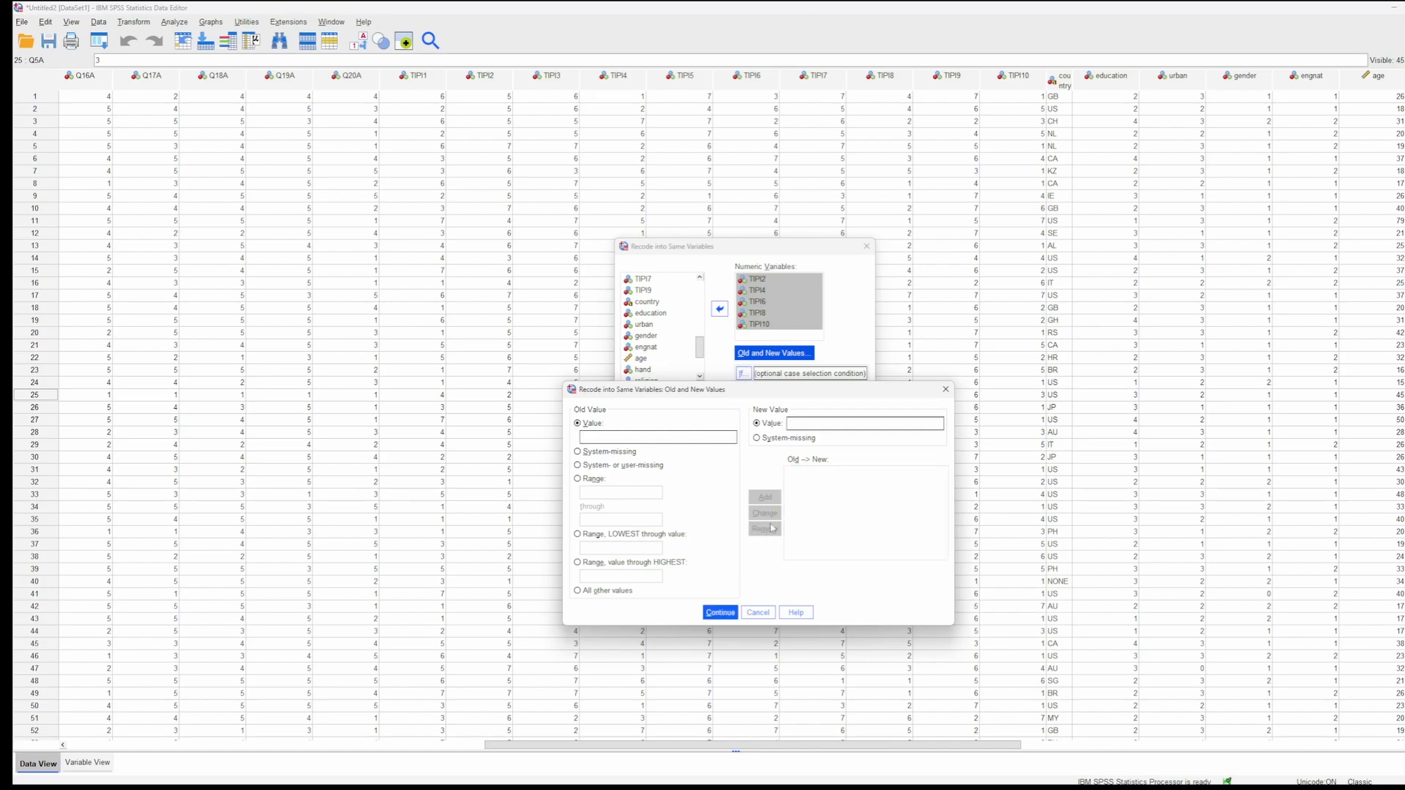
Add the recoding rules 7 to 1 and 6 to 2 for TIPI2, TIPI4, TIPI6, TIPI8 and TIPI10
left_click(659, 435)
type("7")
left_click(811, 423)
type("1")
left_click(765, 497)
left_click(692, 437)
type("6")
left_click(838, 424)
type("2")
left_click(765, 497)
Add the recoding rules 5 to 3 and 4 to 4 for the selected TIPI items
type("5")
left_click(812, 423)
type("3")
left_click(765, 497)
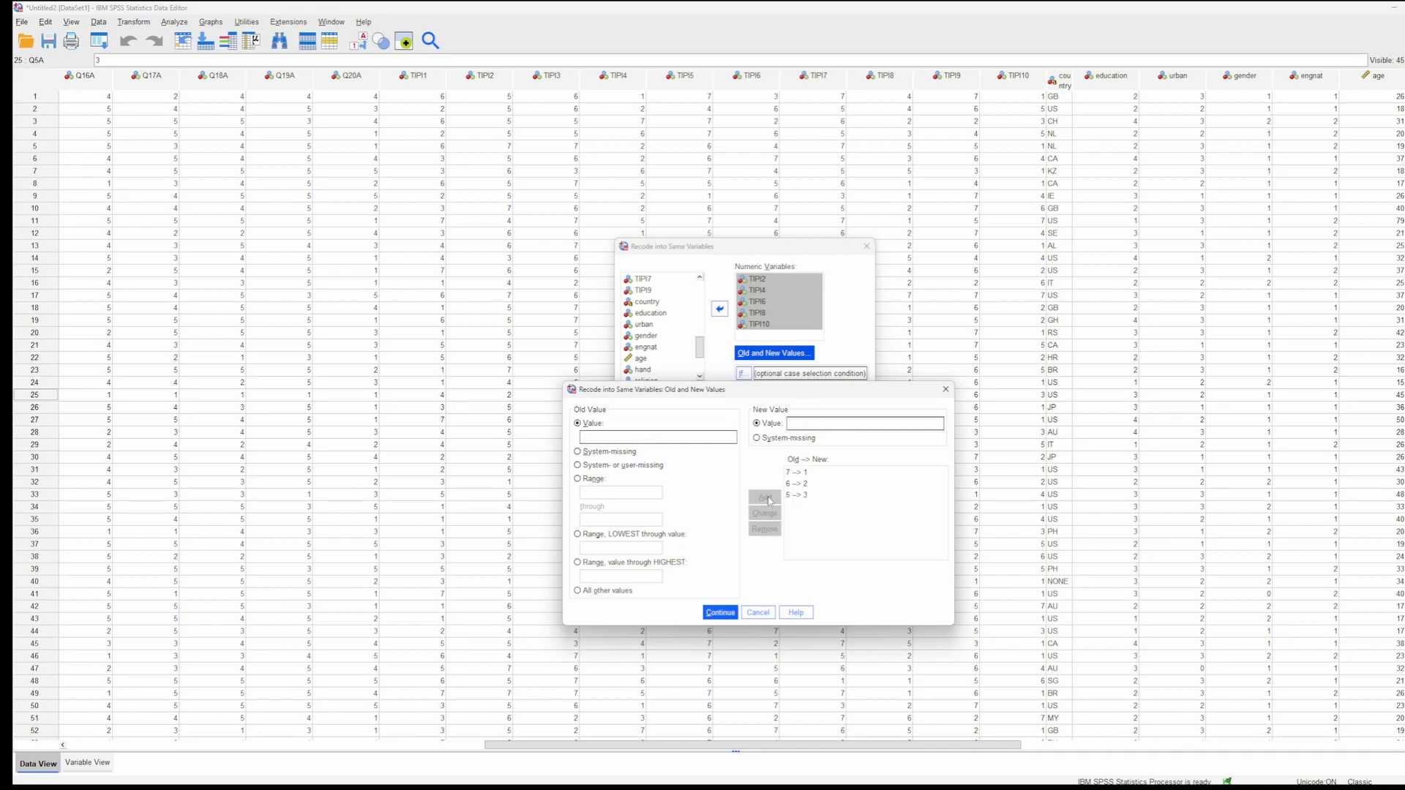
left_click(646, 438)
type("4")
left_click(851, 424)
type("4")
left_click(764, 498)
Add the recoding rules 3 to 5 and 2 to 6 for the selected TIPI items
left_click(675, 438)
type("3")
left_click(843, 424)
type("5")
left_click(766, 499)
type("2")
left_click(827, 425)
type("6")
left_click(765, 498)
Add the recoding rule 1 to 7, accept the value rules and run the recode of the TIPI items
left_click(688, 437)
type("1")
left_click(875, 425)
type("7")
left_click(766, 499)
left_click(721, 613)
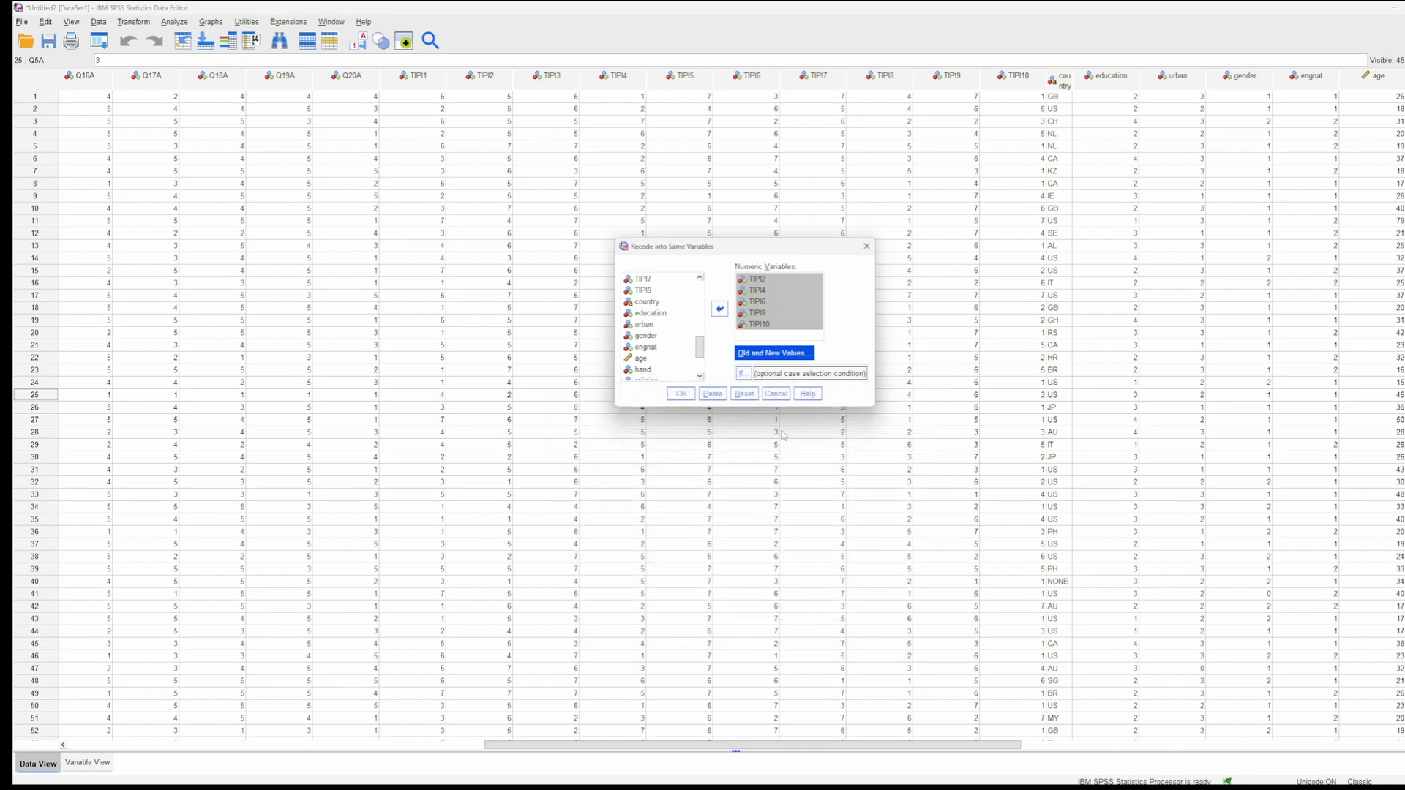
left_click(678, 393)
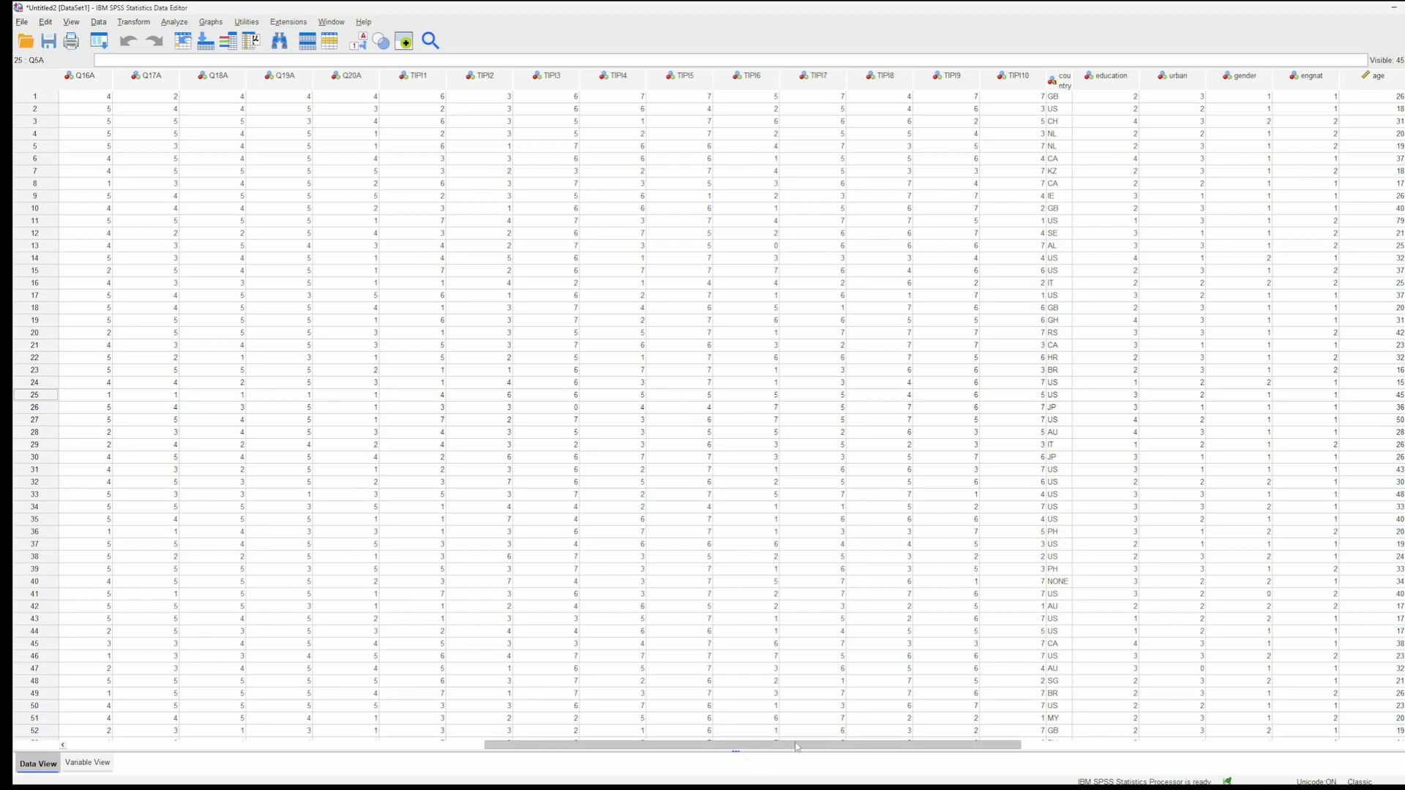
Start a reliability analysis of the dataset and add Q1A through Q20A as its items
left_click_drag(797, 746, 323, 716)
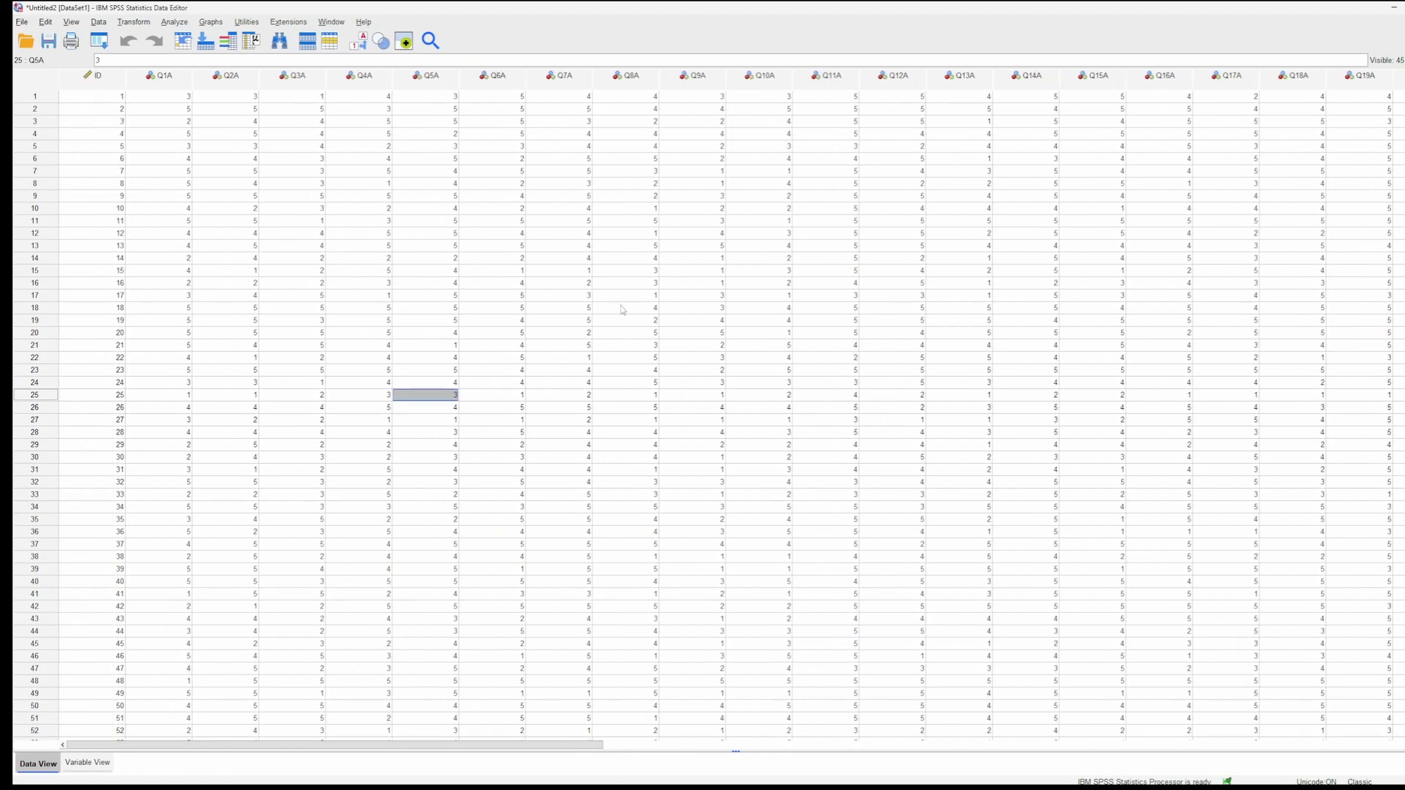
left_click(477, 282)
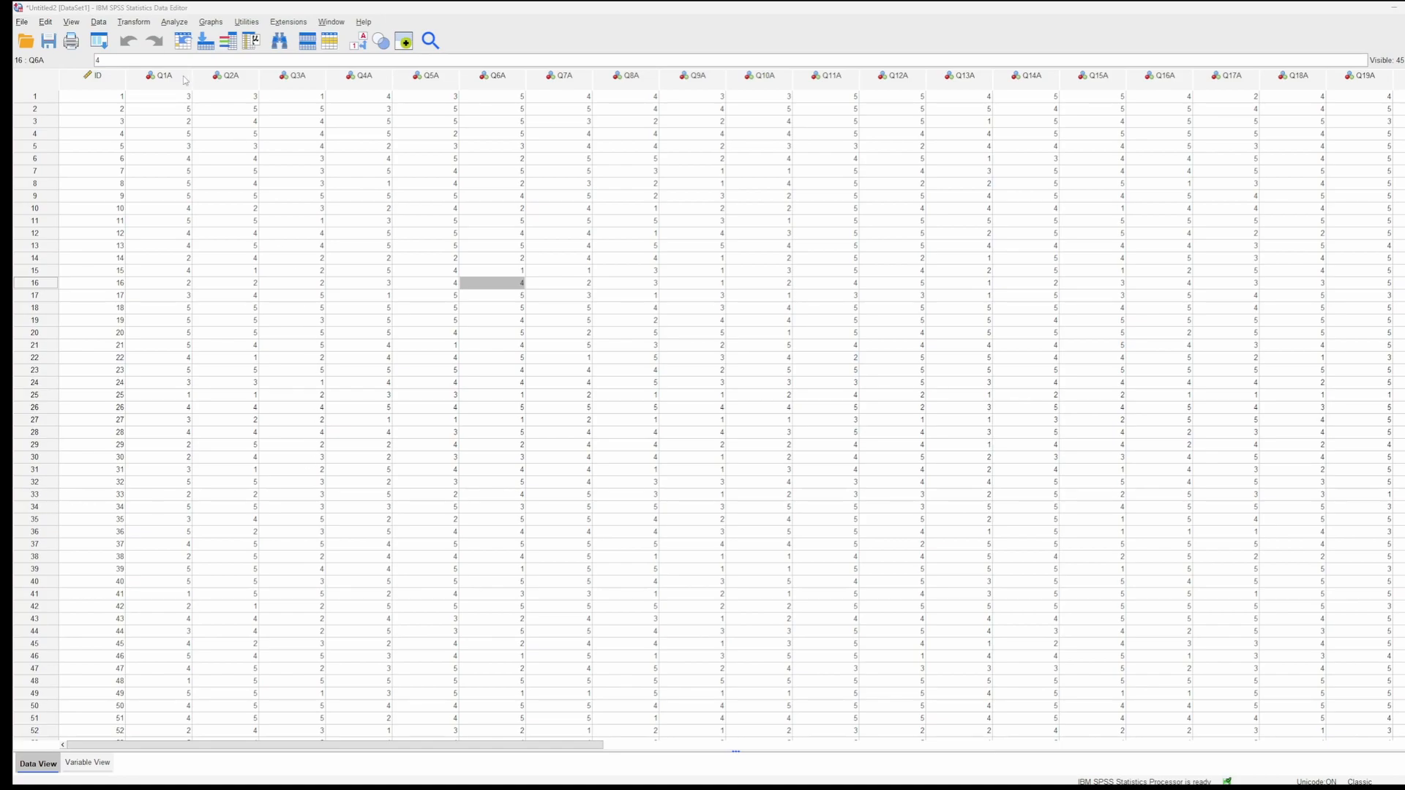
left_click(173, 22)
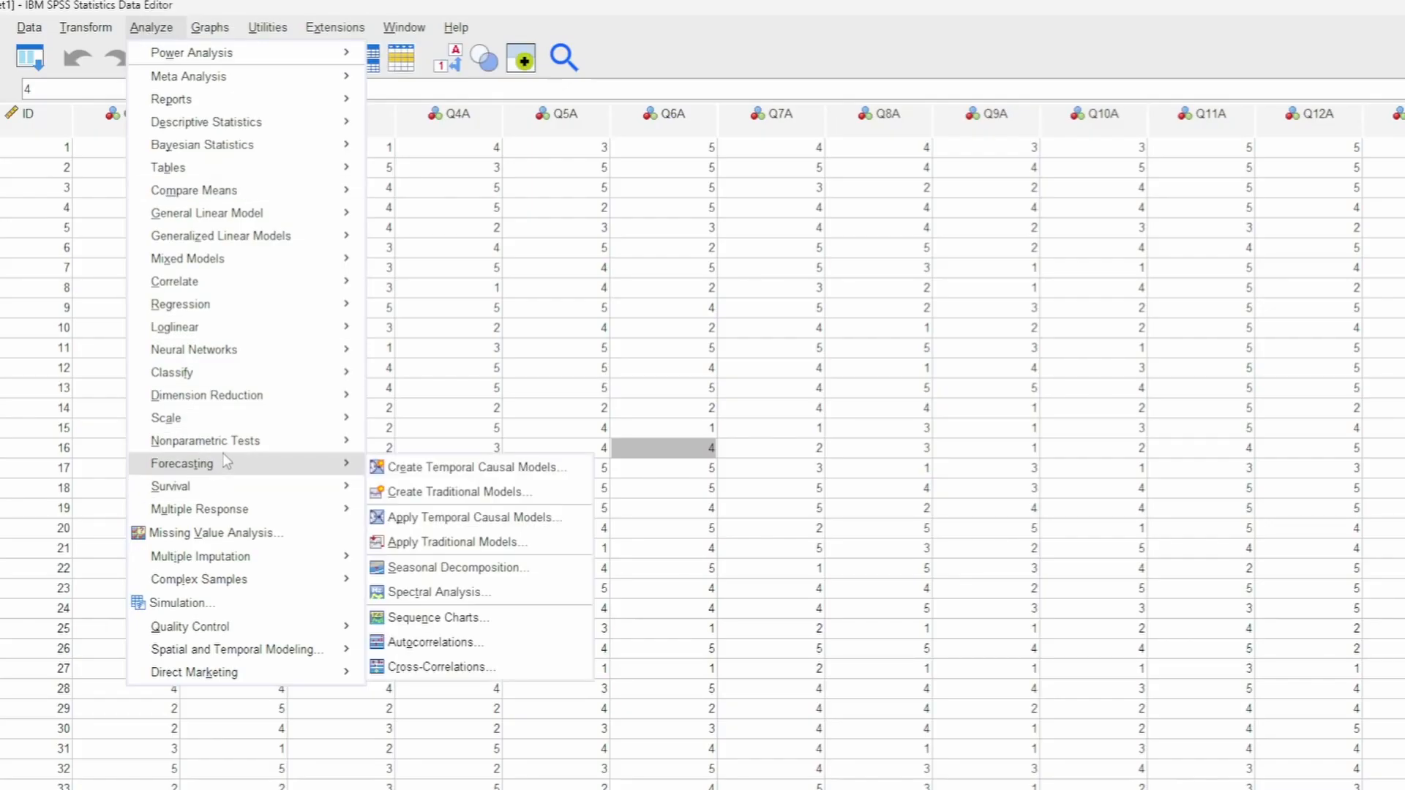
mouse_move(215, 267)
left_click(448, 422)
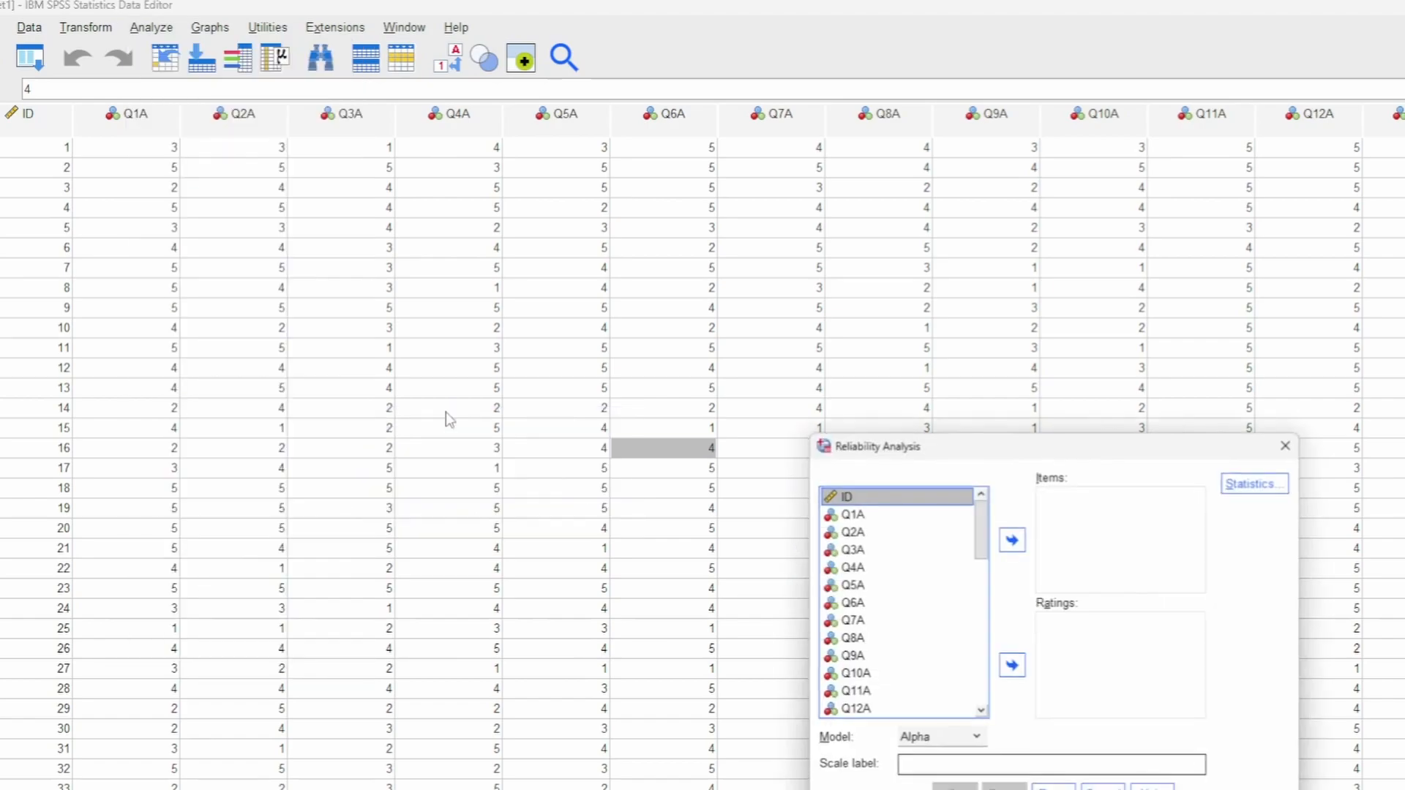
left_click(889, 515)
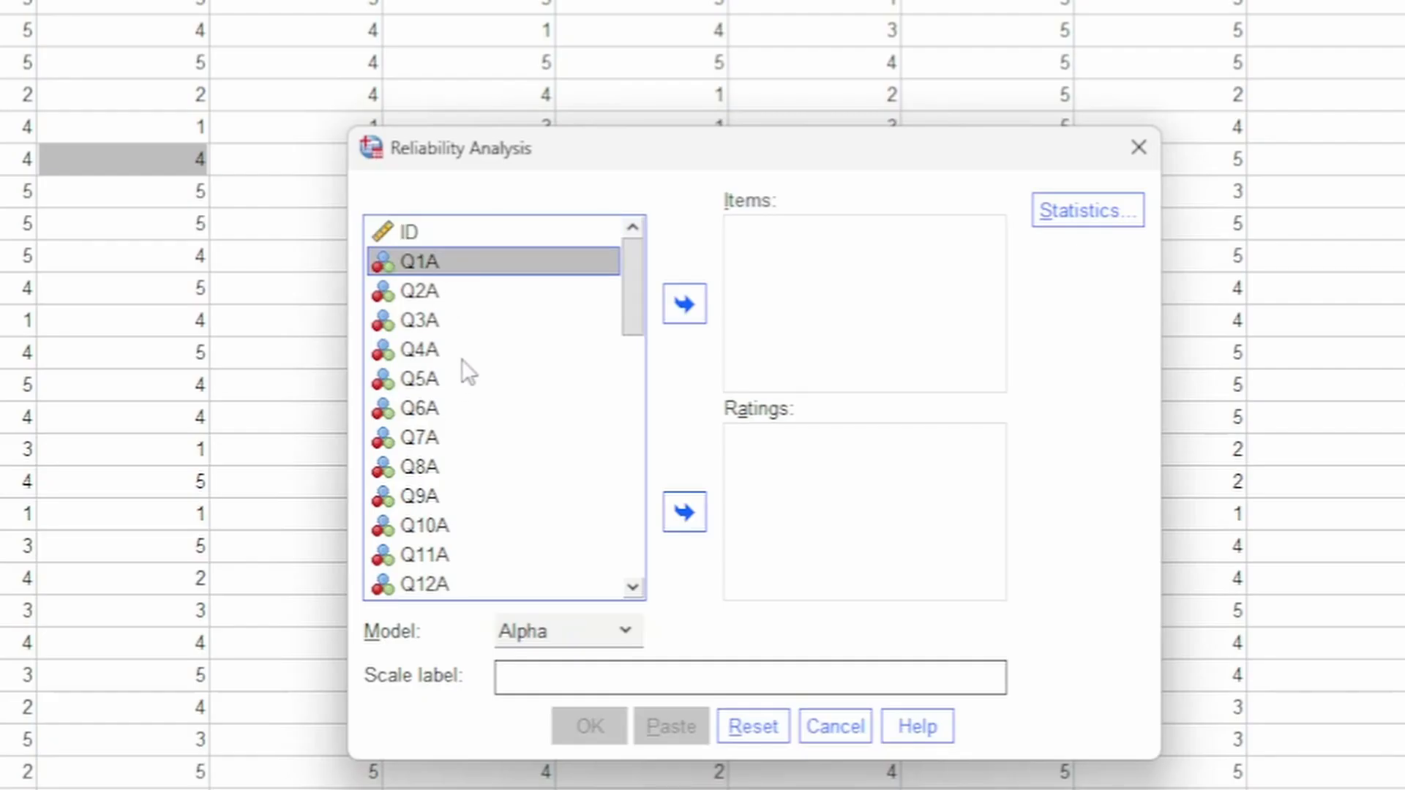
scroll(879, 565, "down", 2)
scroll(881, 559, "up", 2)
scroll(481, 468, "down", 3)
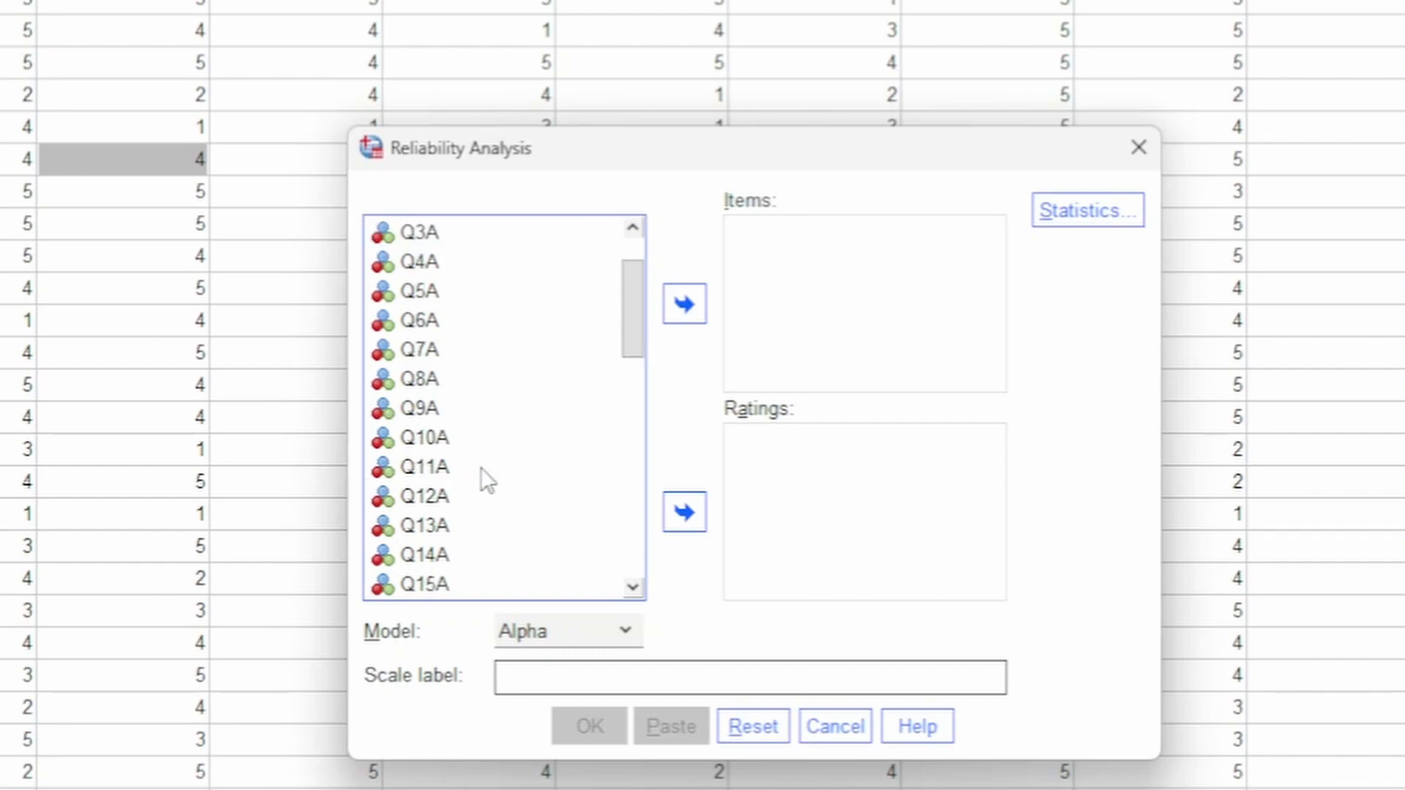
left_click(454, 556, "shift")
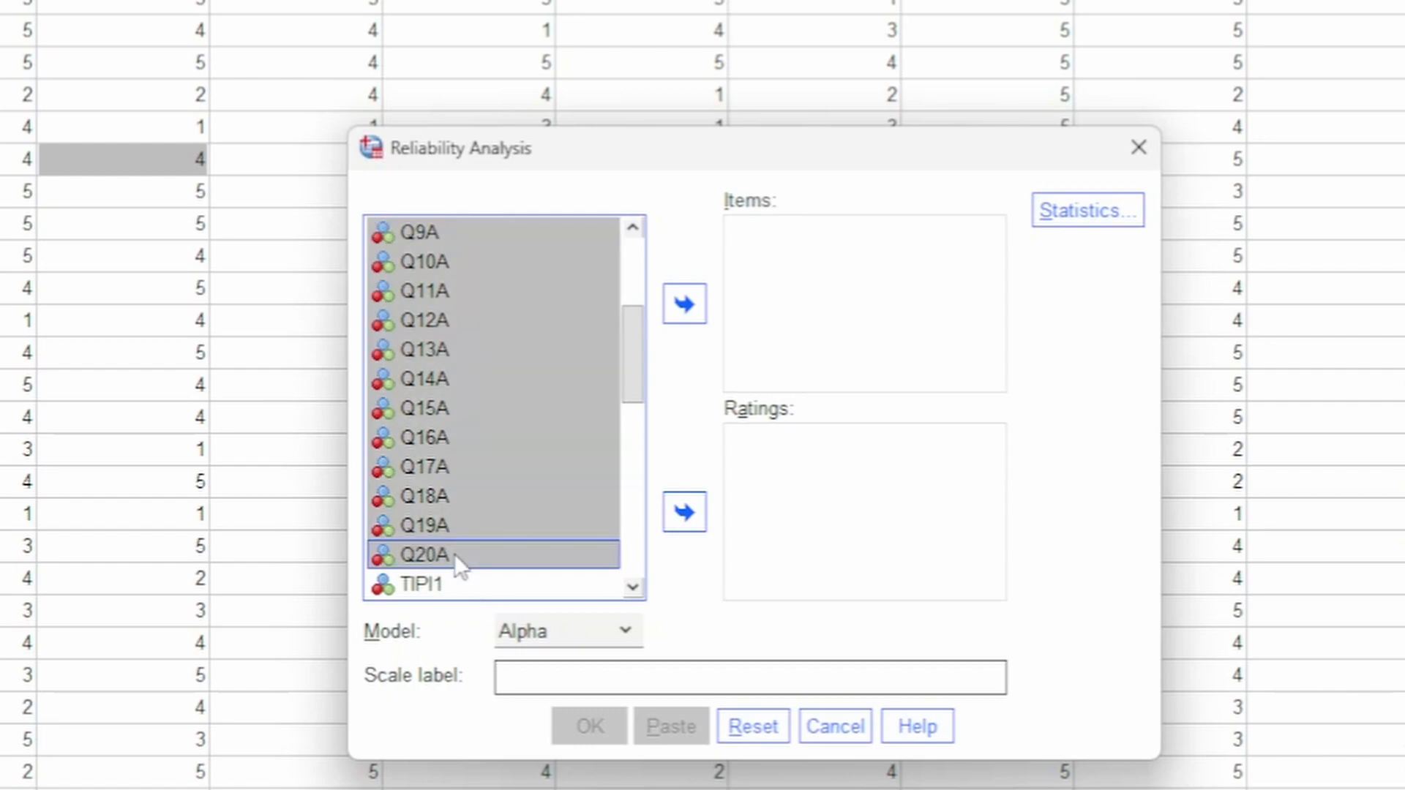
scroll(459, 534, "up", 3)
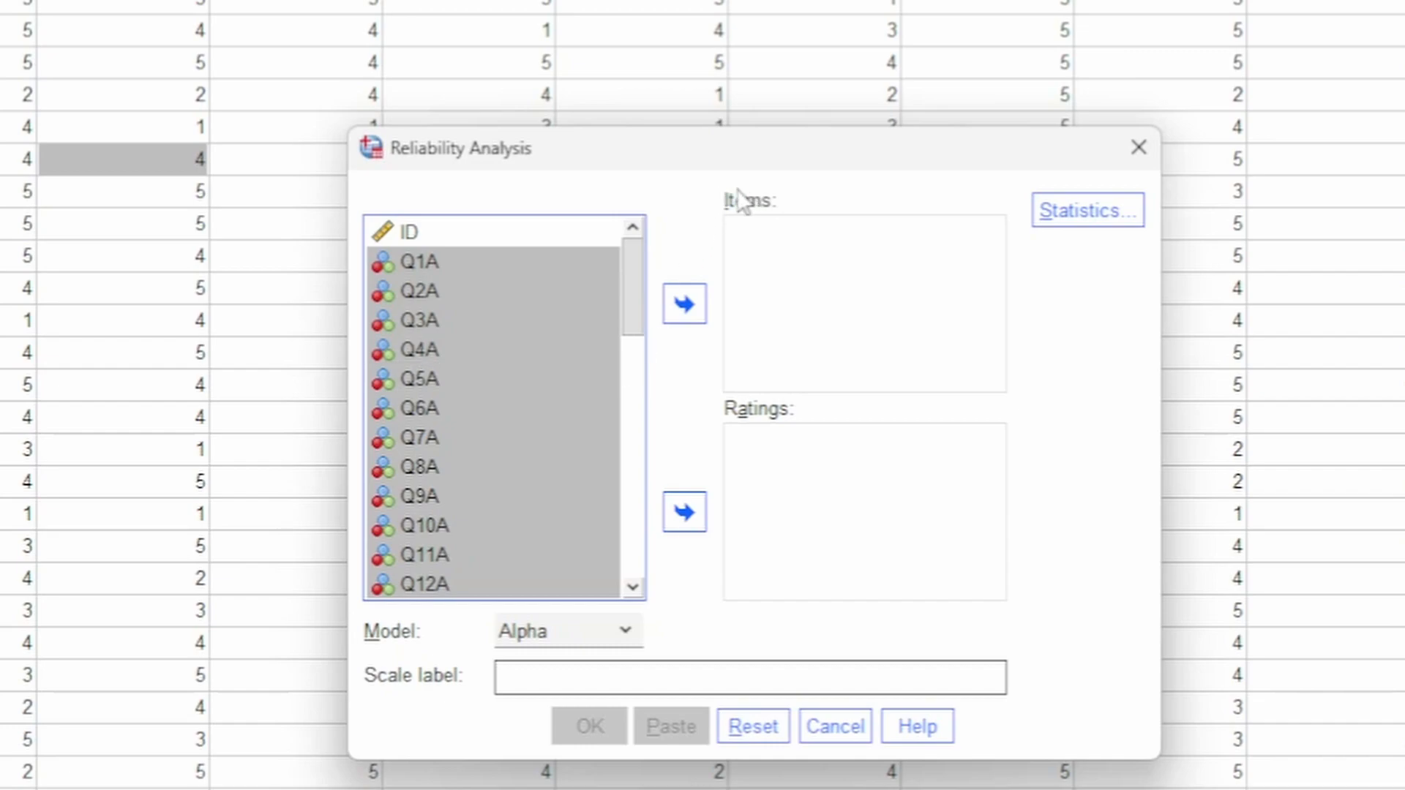
left_click(684, 304)
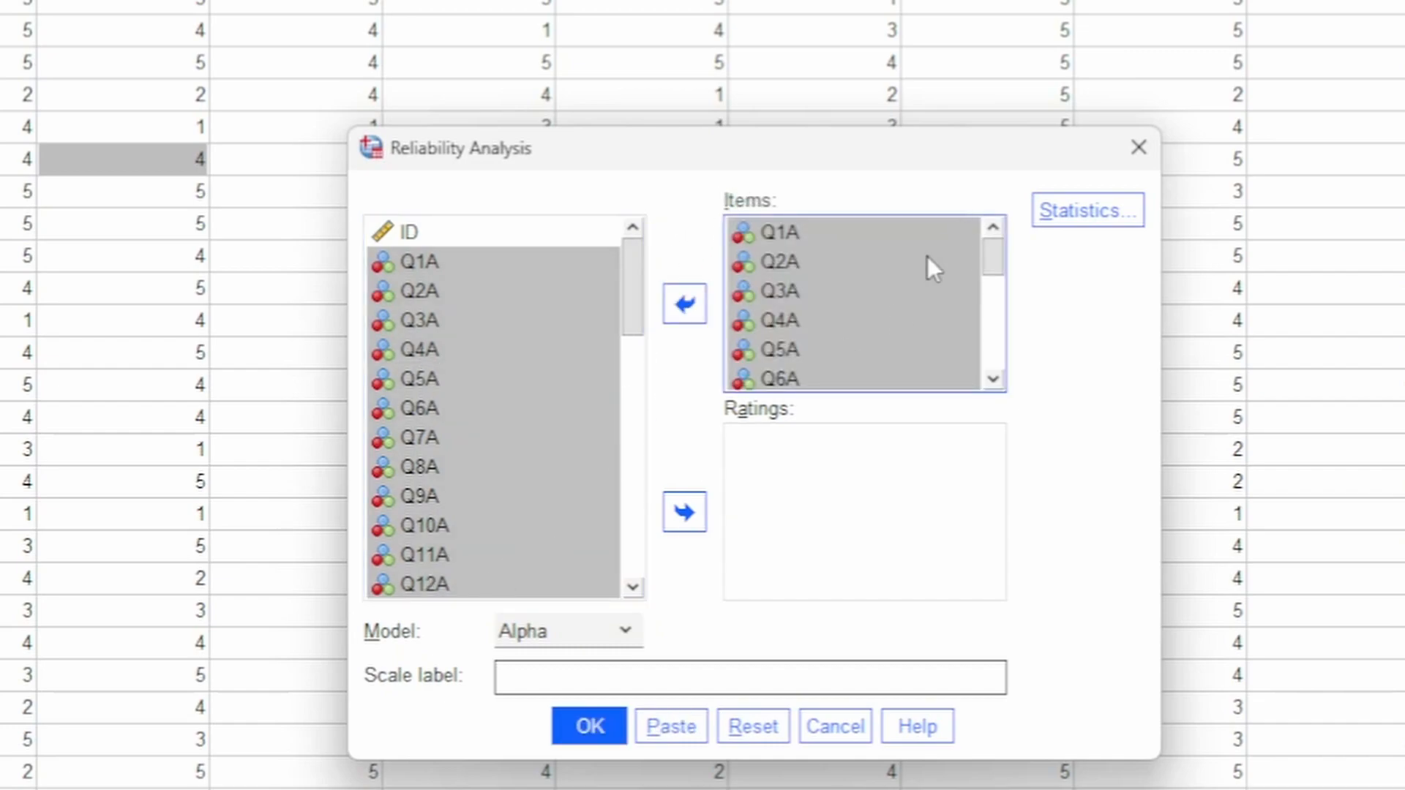
scroll(927, 256, "down", 4)
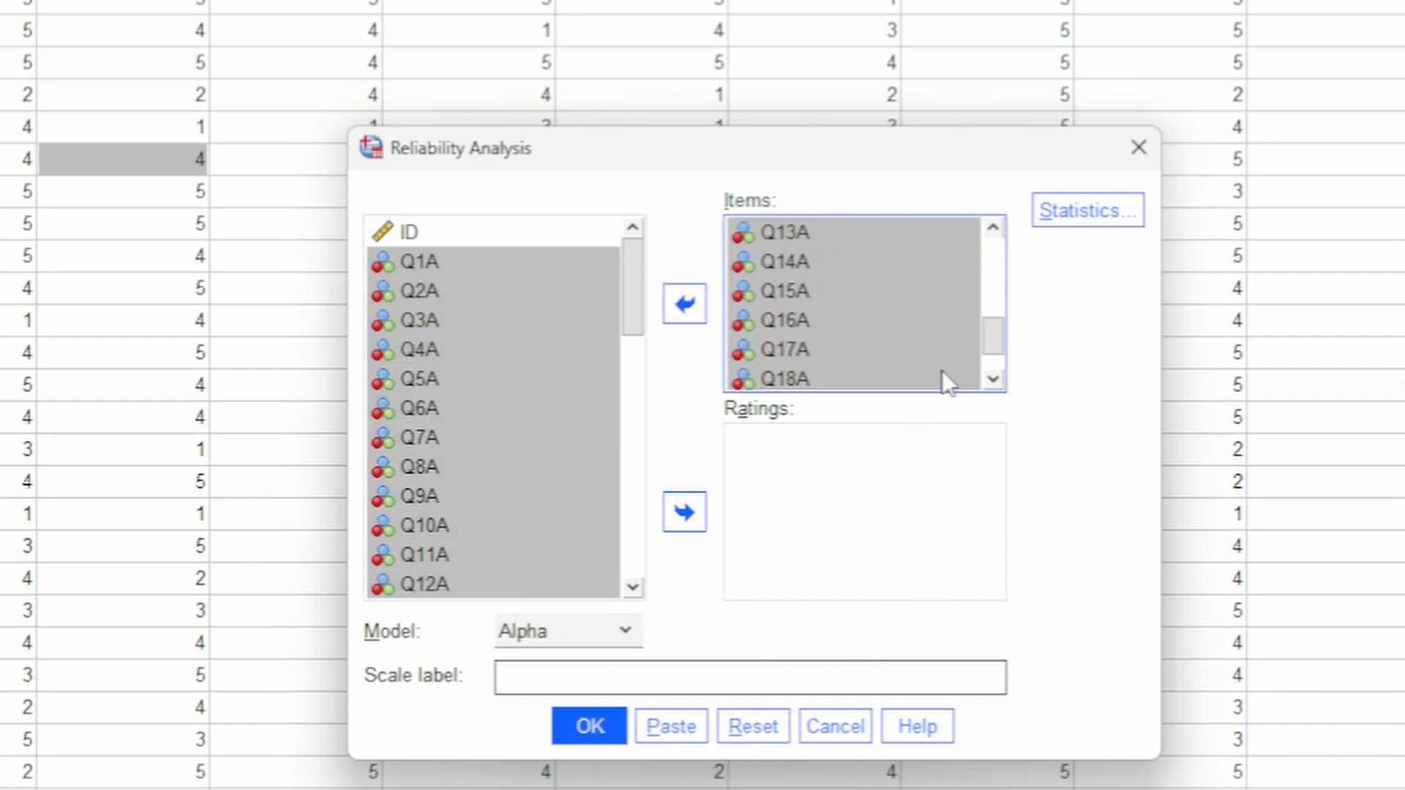
Request the scale-if-item-deleted descriptives for the reliability analysis
left_click(1075, 234)
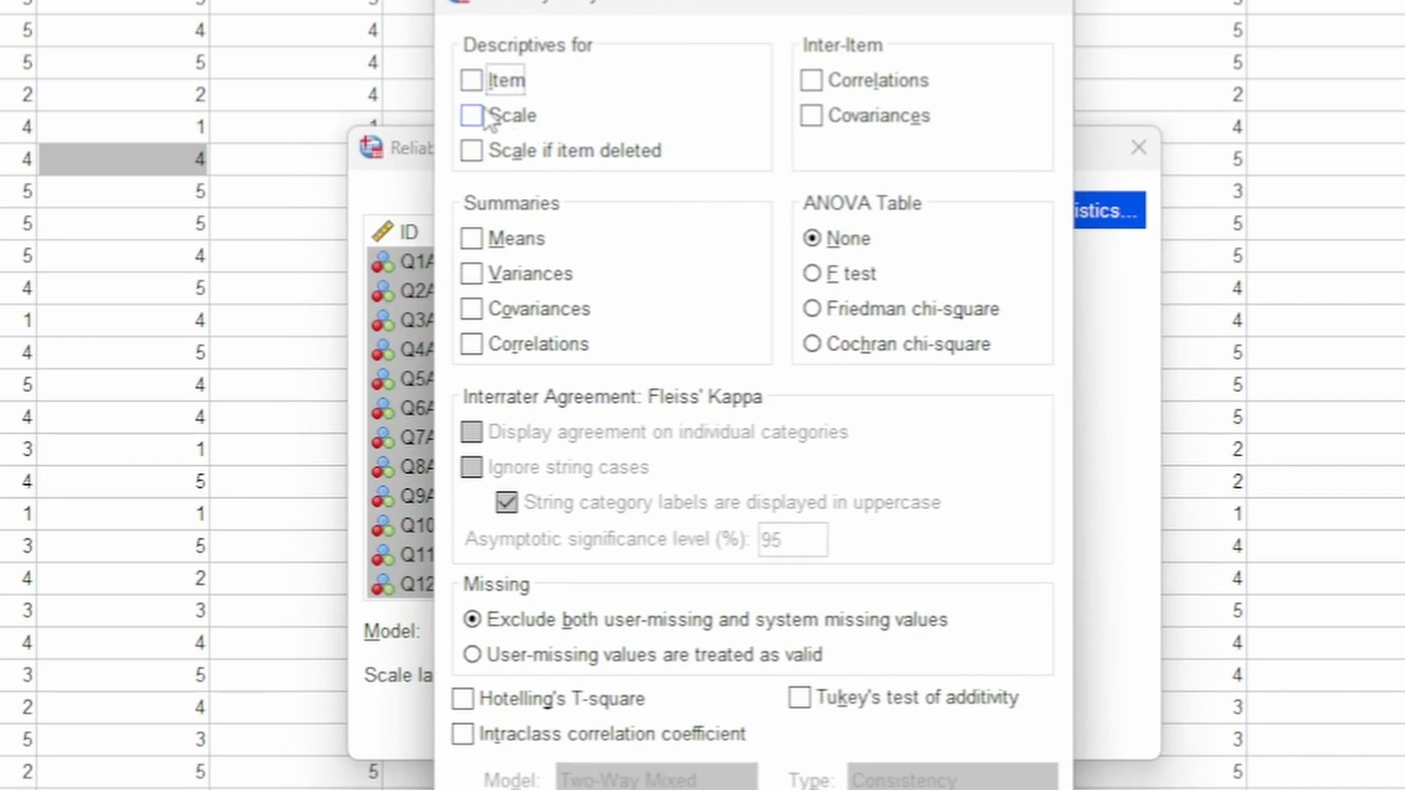
left_click(550, 150)
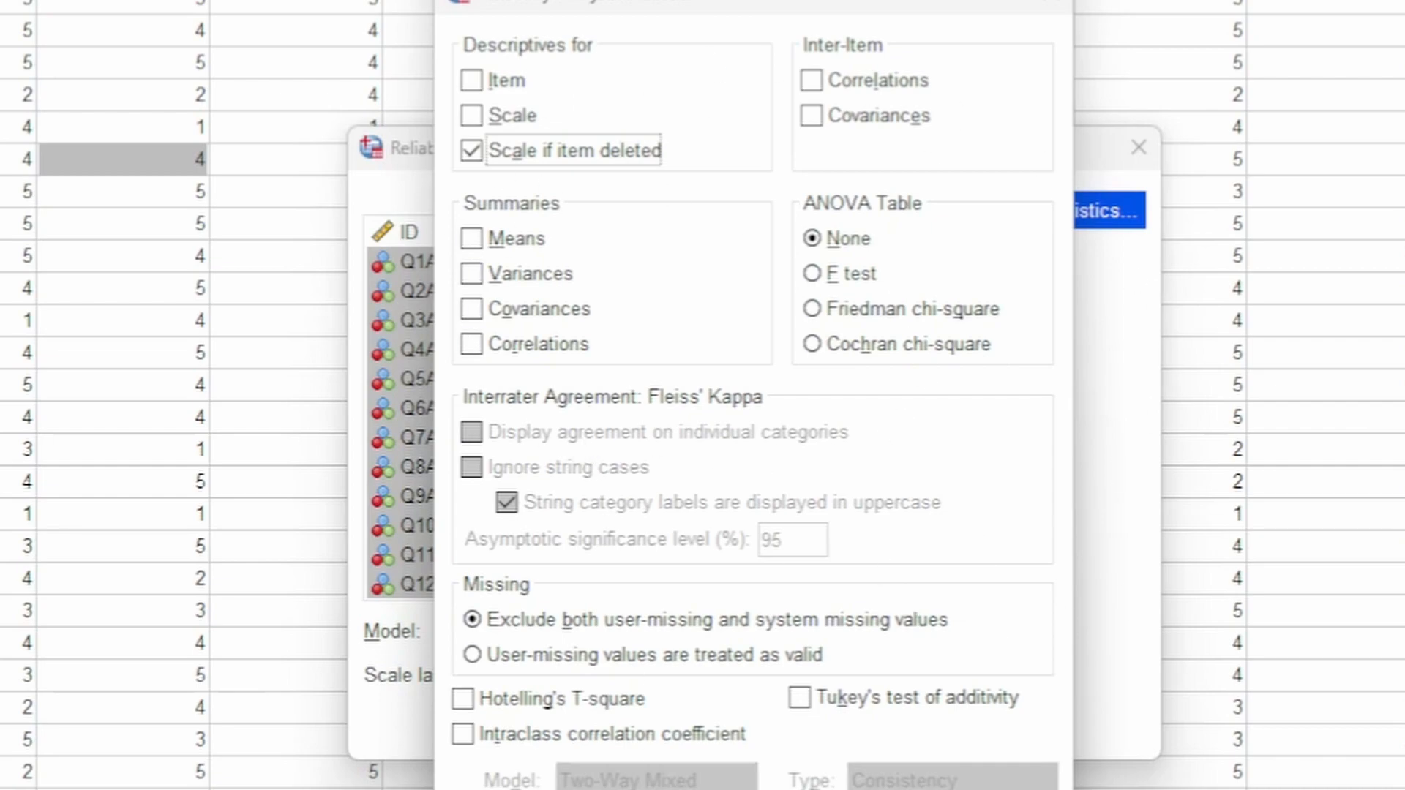
key("Return")
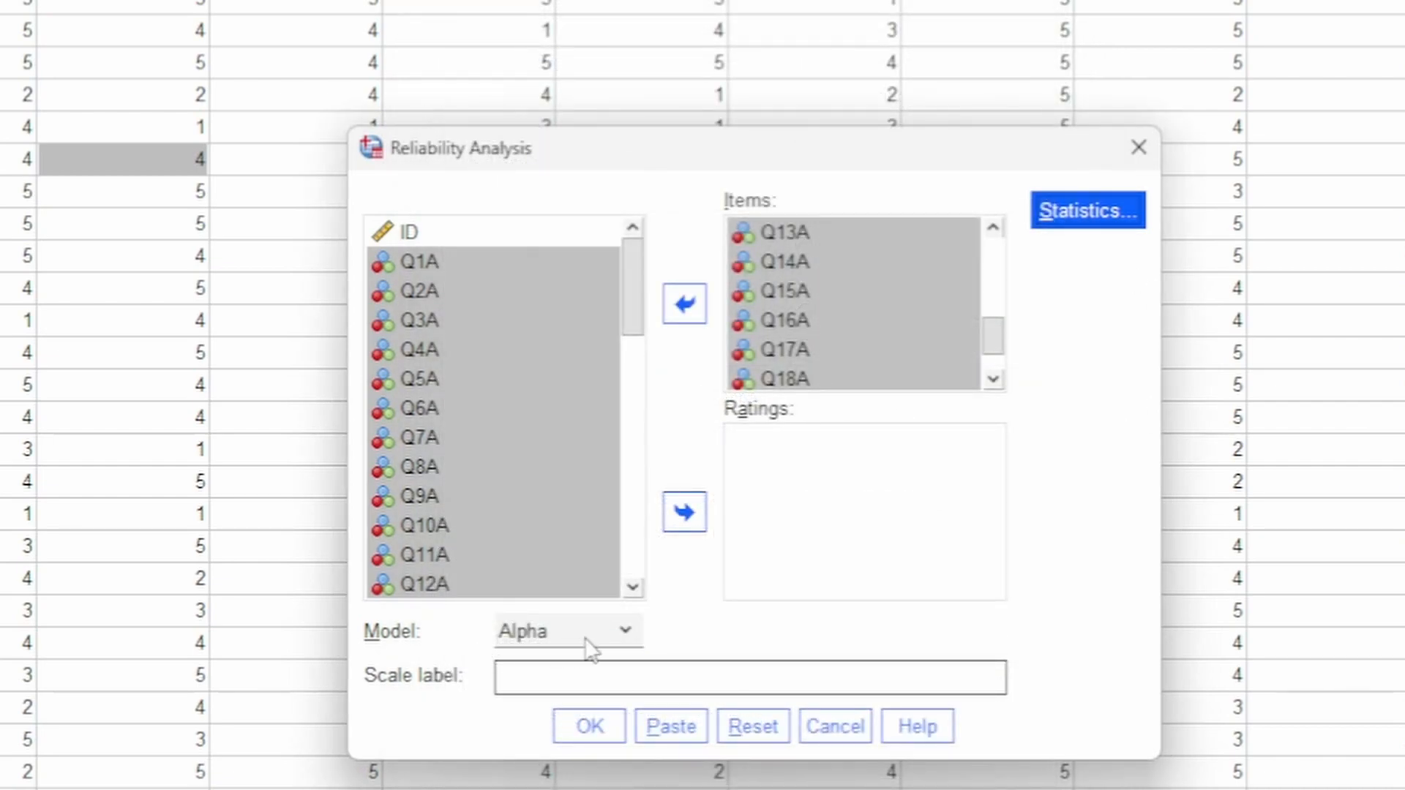
Keep Alpha as the reliability model and run the analysis of Q1A through Q20A
left_click(561, 635)
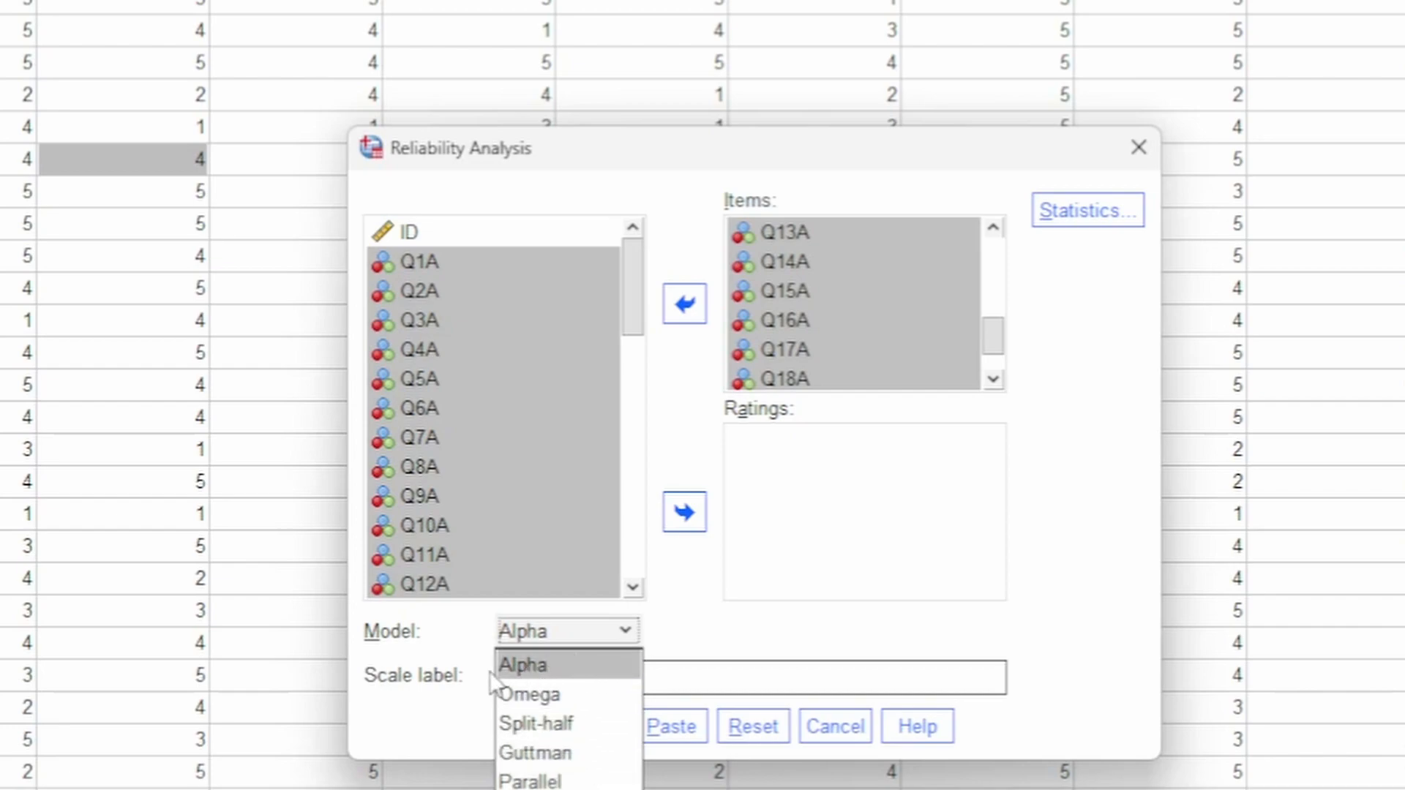
left_click(516, 666)
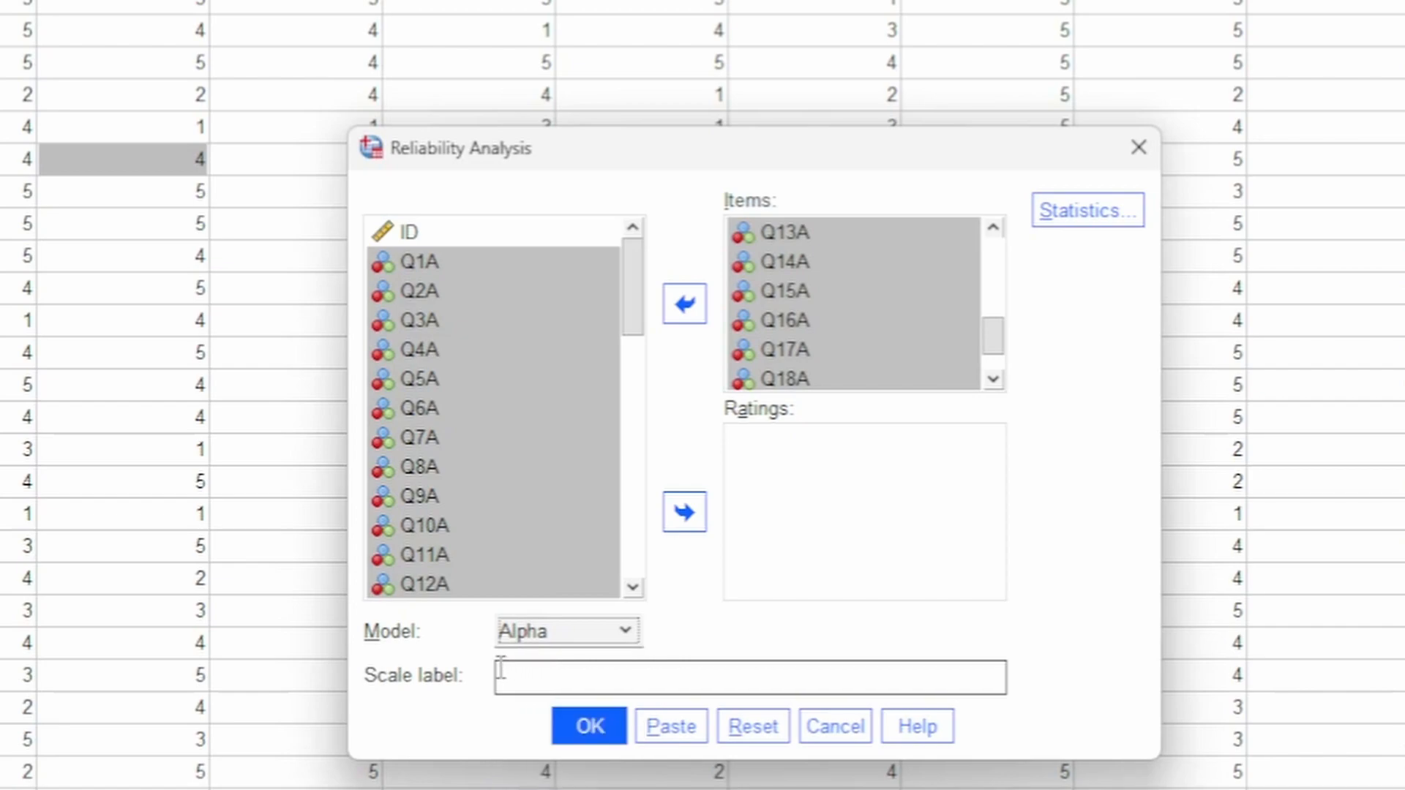
scroll(849, 335, "down", 1)
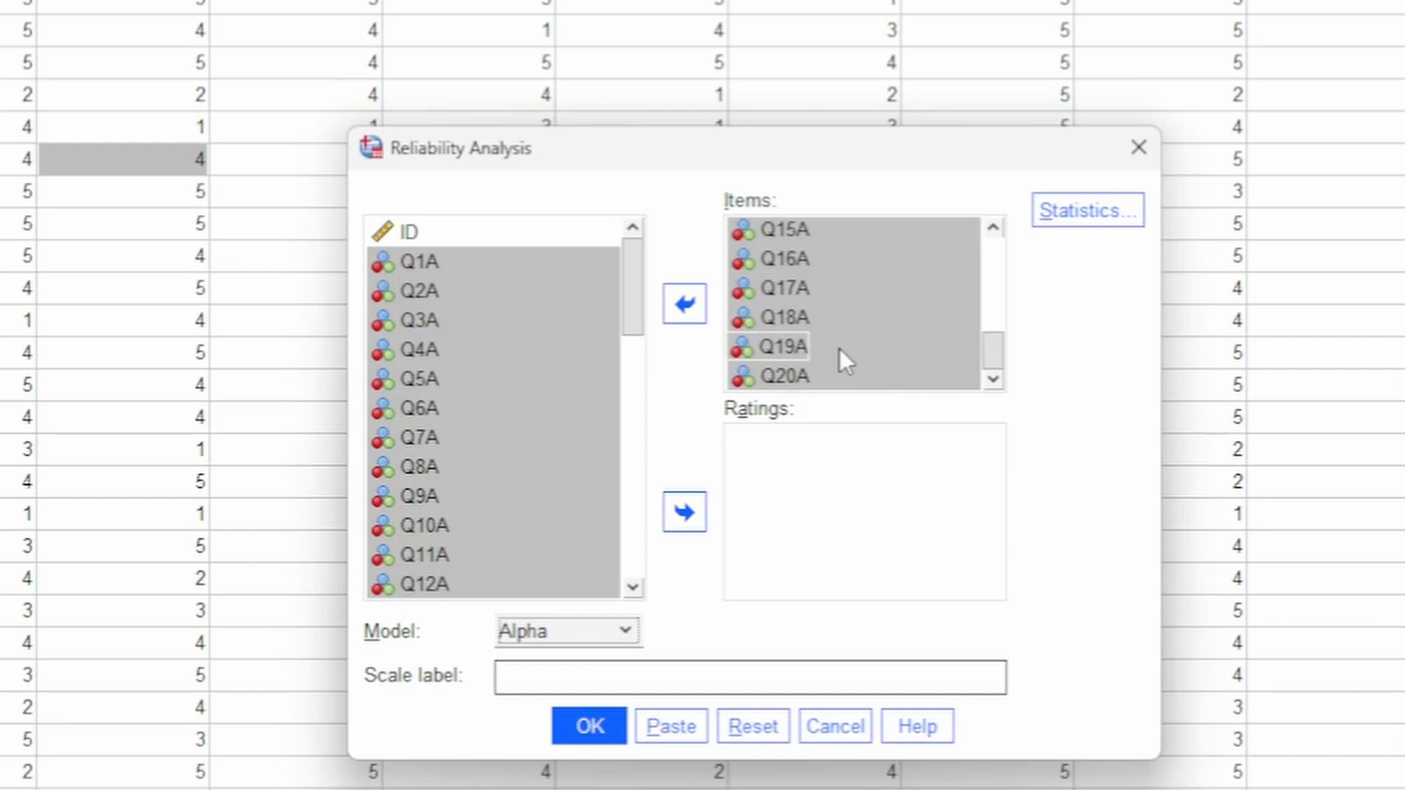
left_click(590, 728)
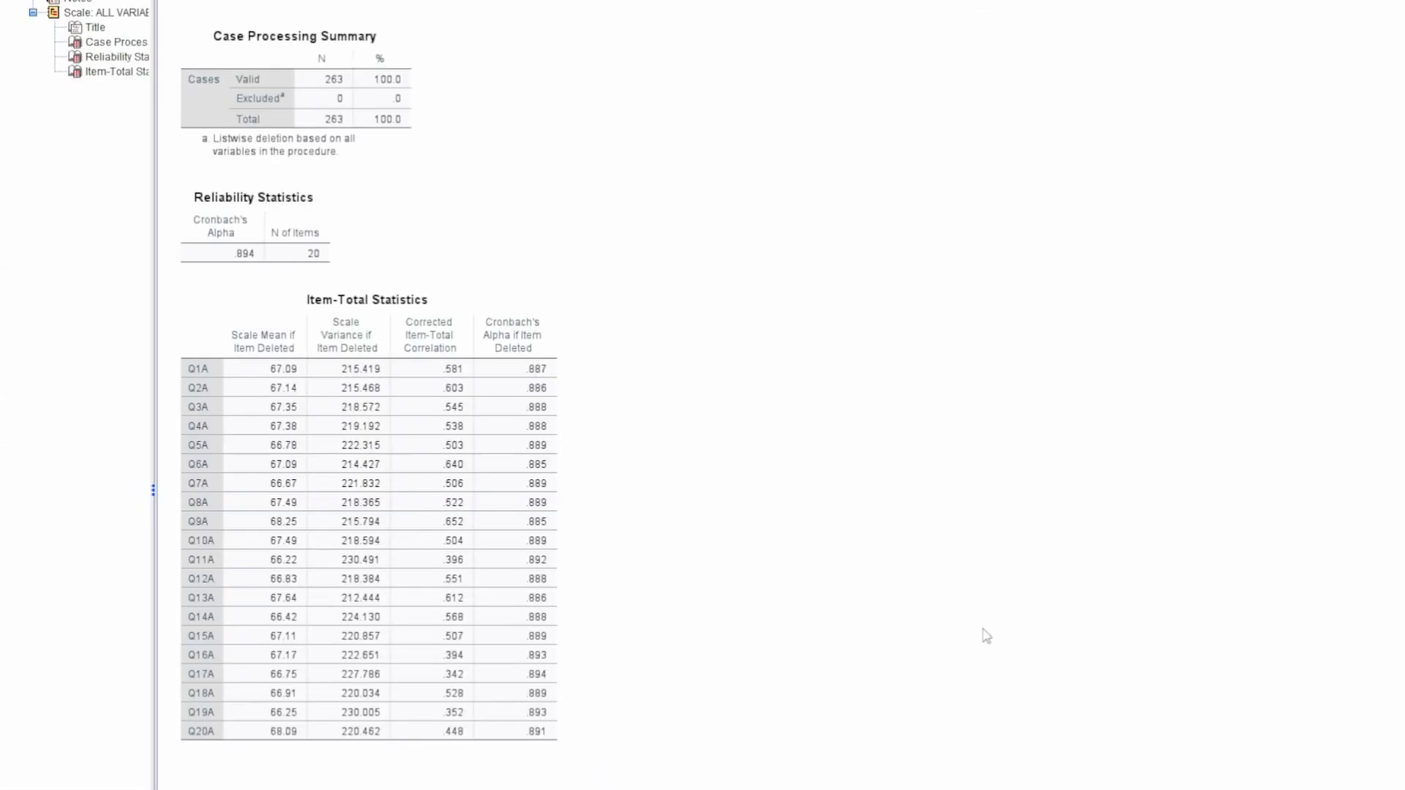
Examine the Case Processing Summary and the Reliability Statistics tables in the output for the Q items
left_click(403, 107)
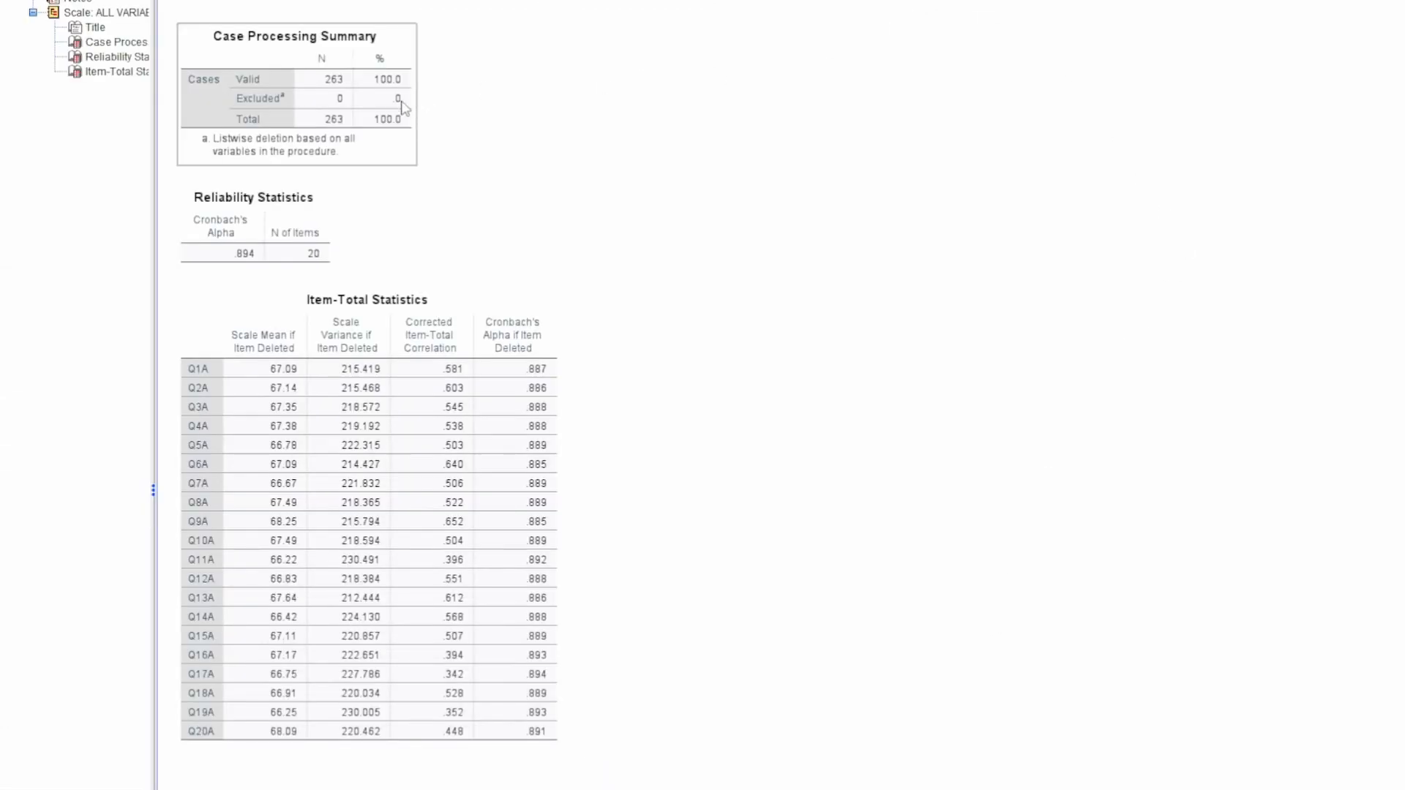
left_click(245, 207)
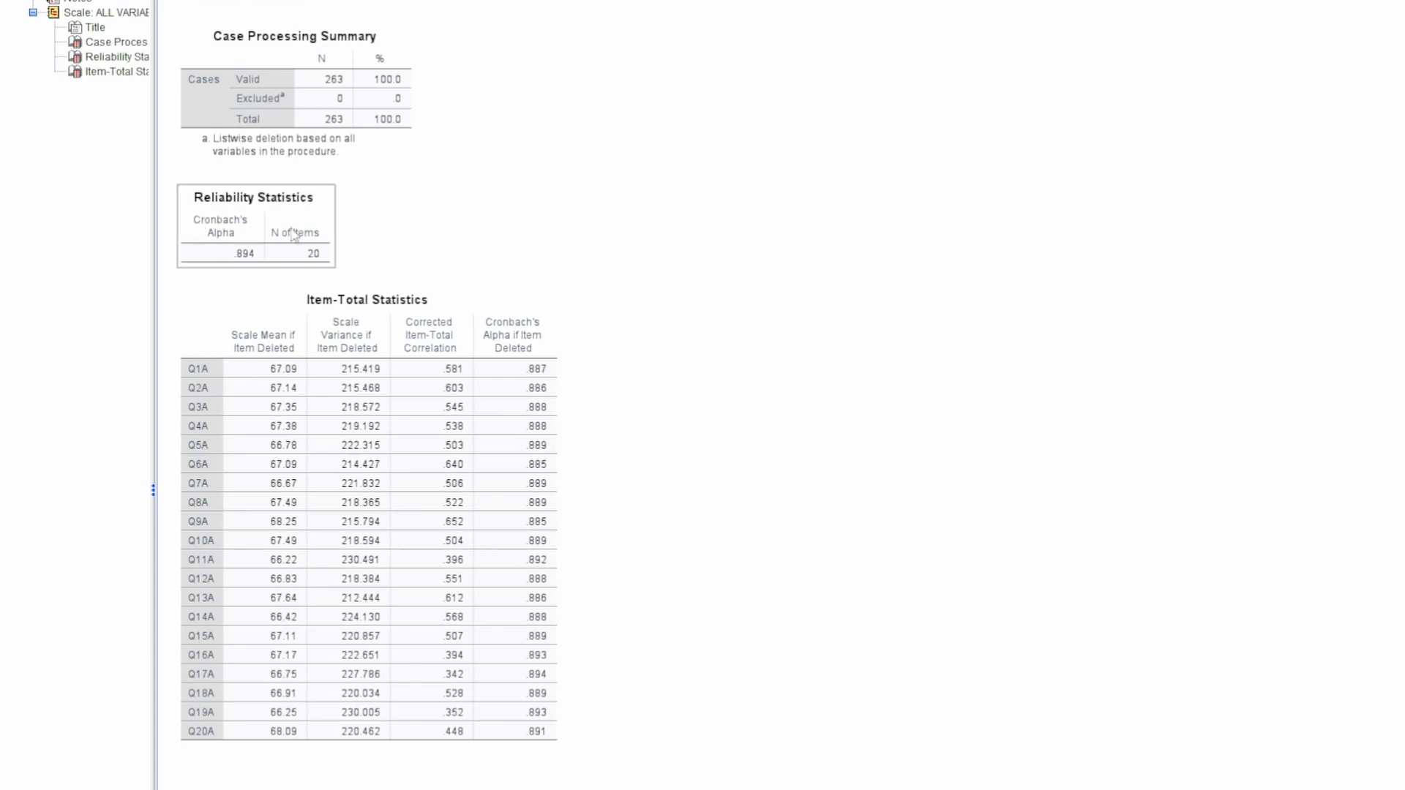
left_click(212, 66)
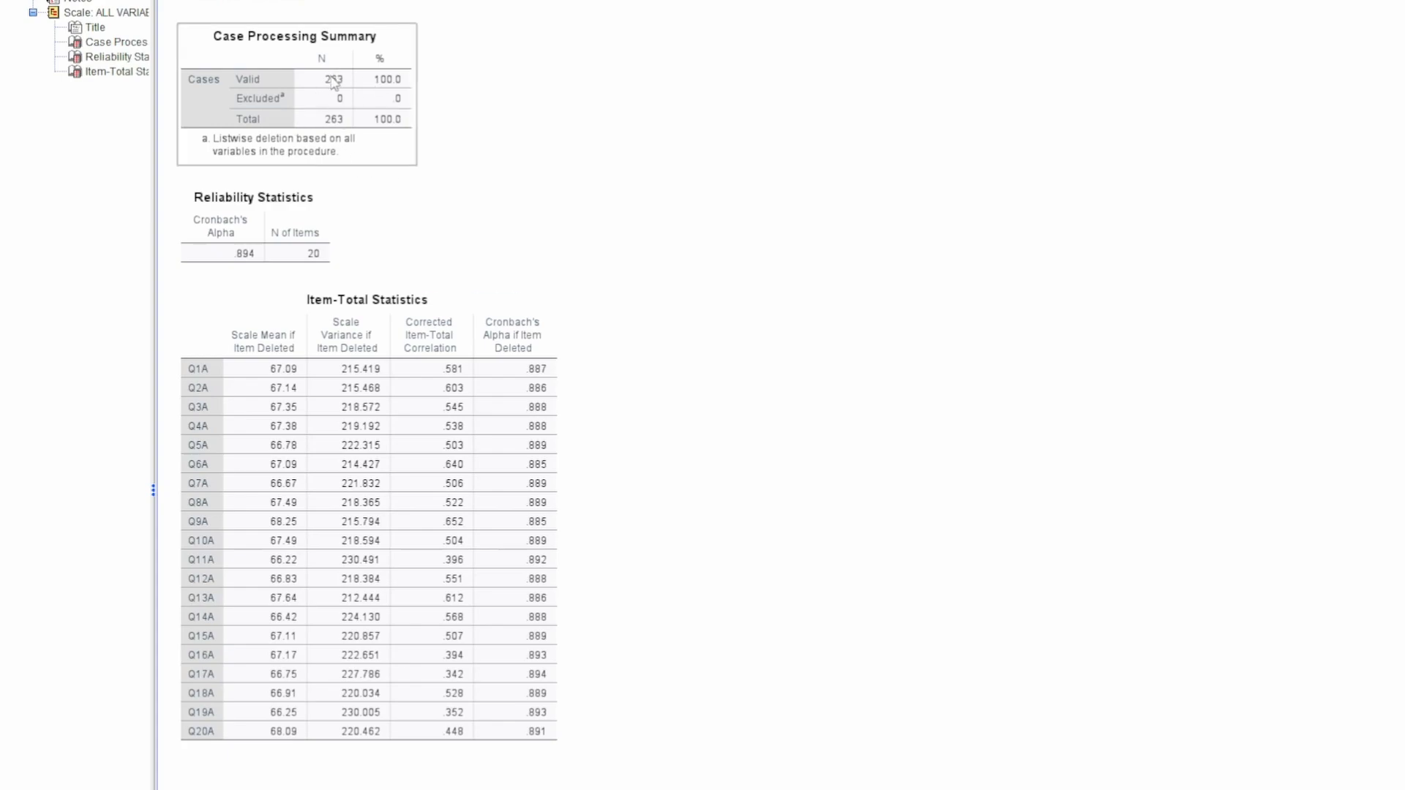
left_click(390, 213)
left_click(316, 231)
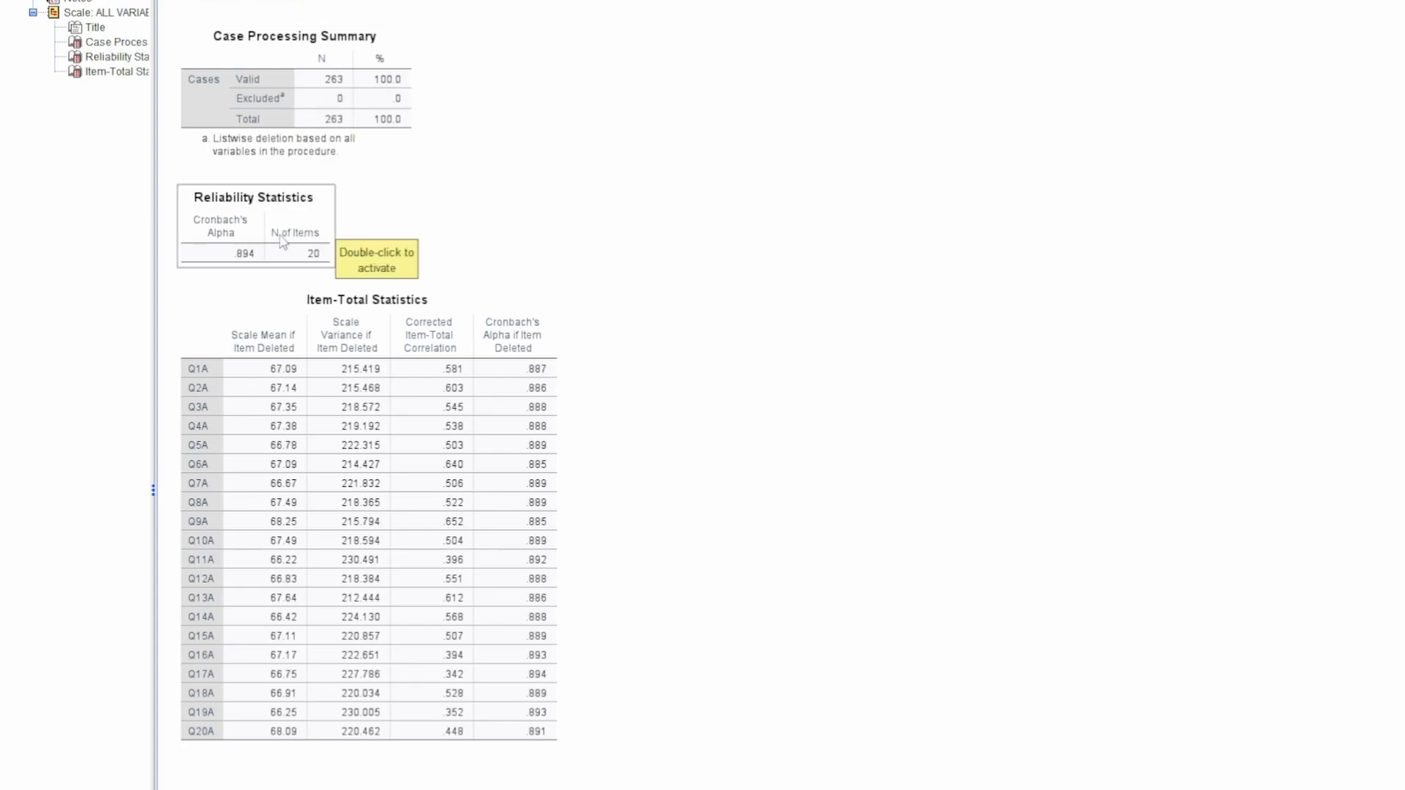
left_click(289, 239)
Close the reliability output without saving it and return to the TIPI columns of the data
left_click(441, 228)
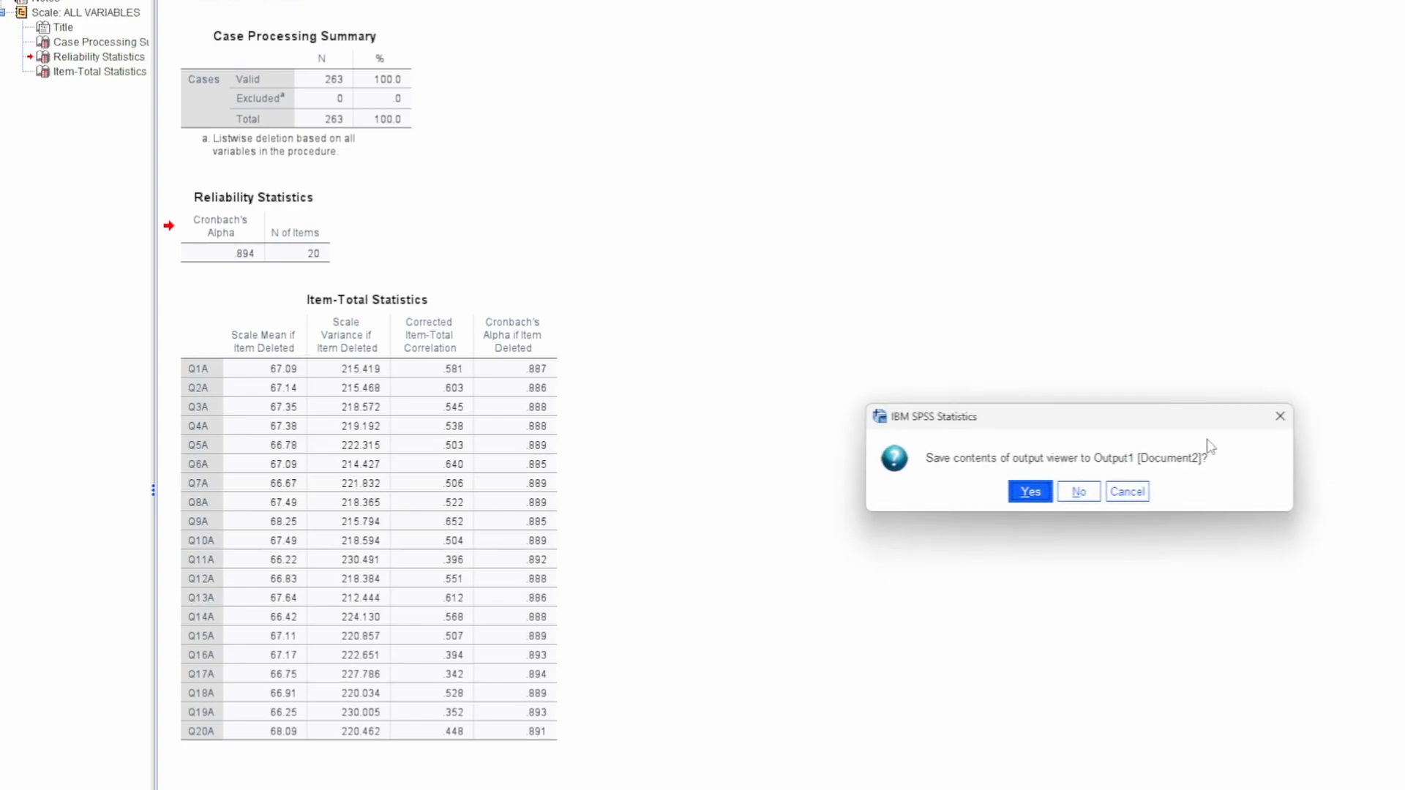
left_click(1080, 497)
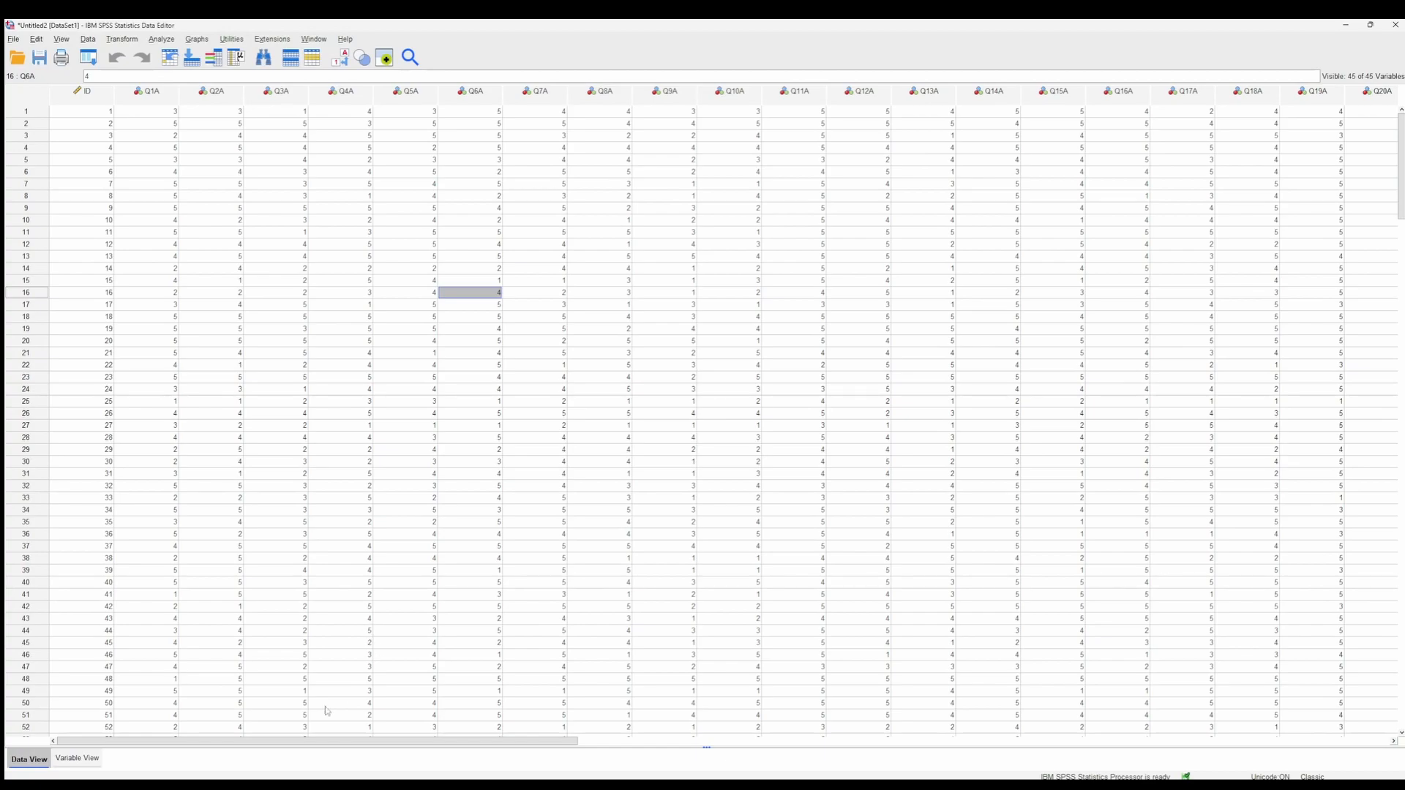
left_click_drag(388, 745, 726, 745)
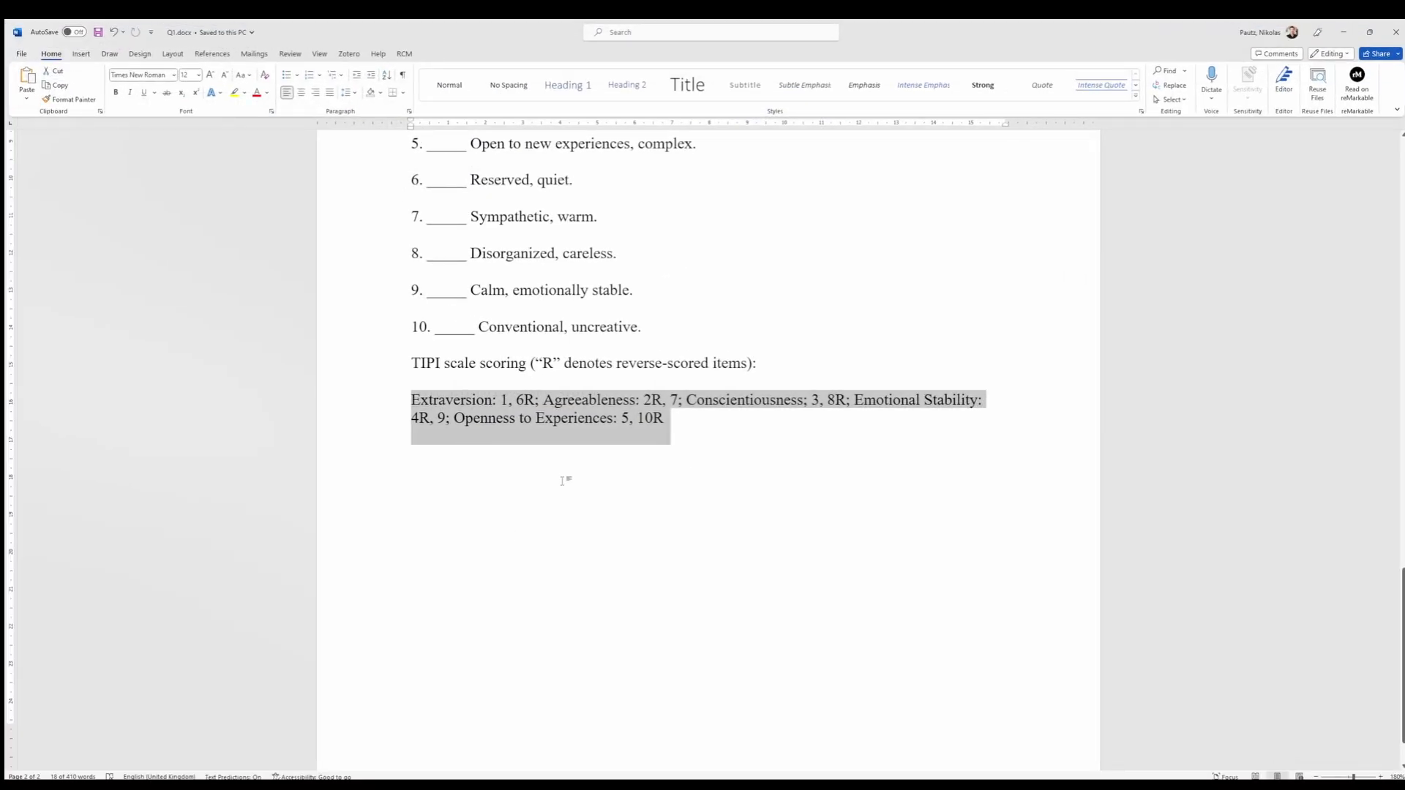
Check the TIPI scoring key in the Word document for the items that make up Extraversion
left_click(563, 481)
left_click(404, 399)
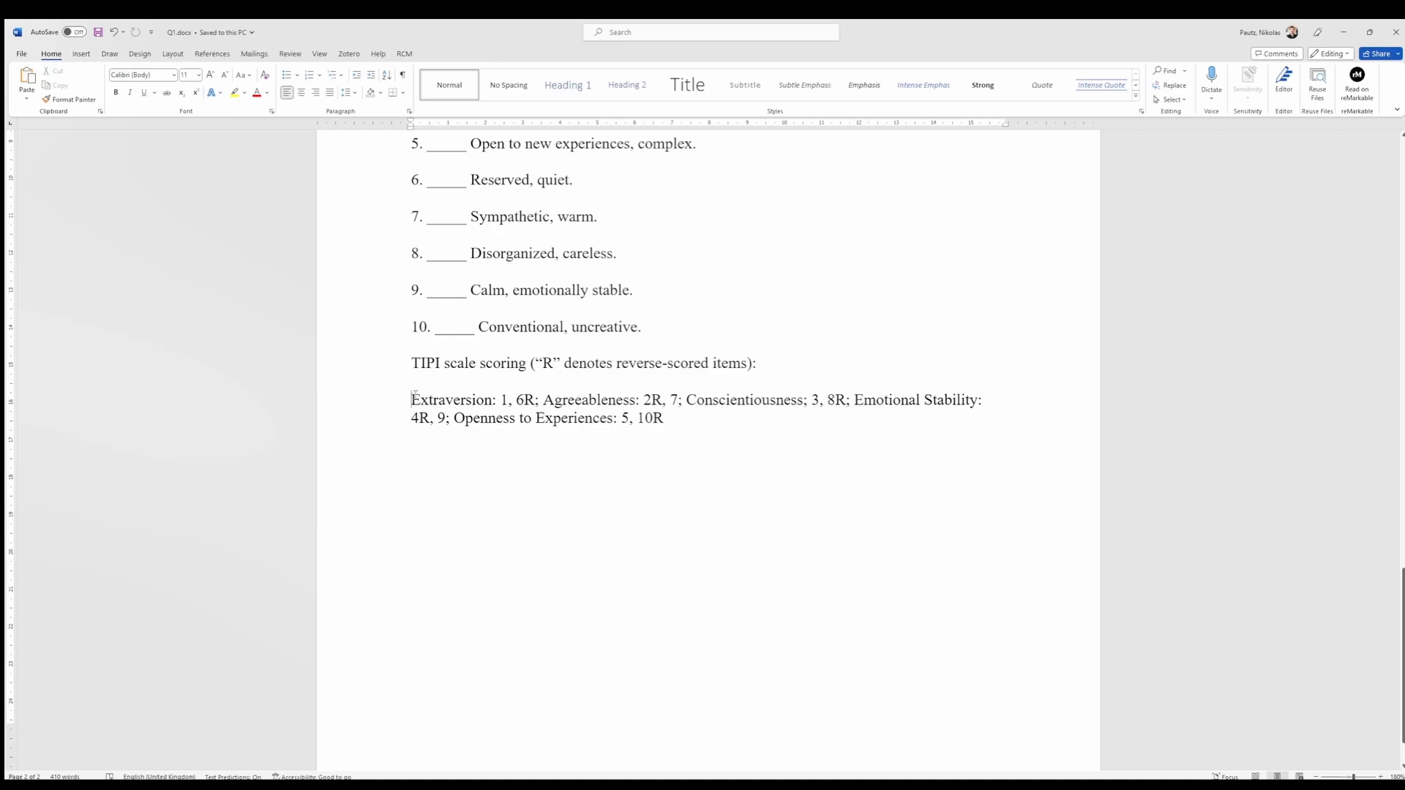
left_click_drag(502, 401, 535, 403)
left_click(535, 402)
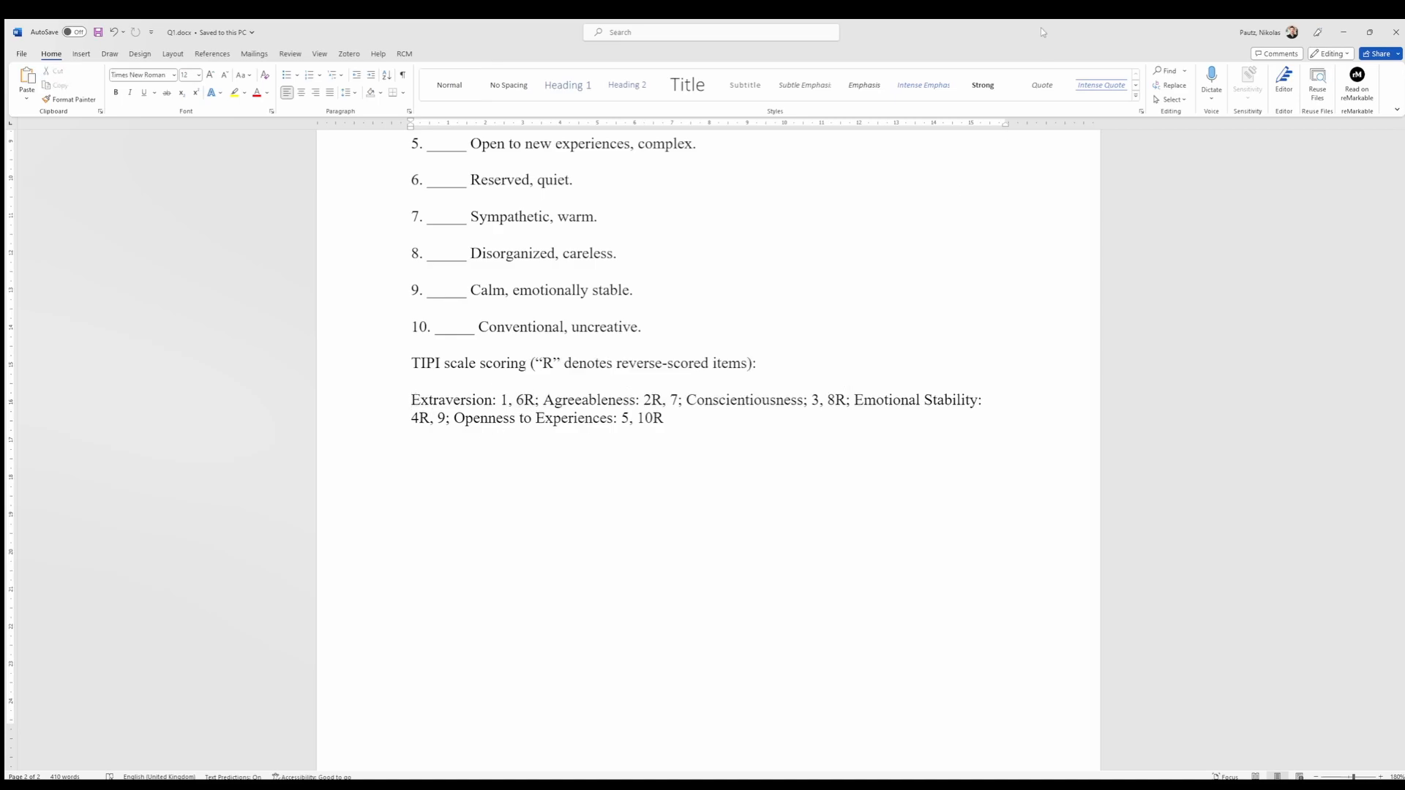
left_click_drag(476, 33, 4, 227)
Return to SPSS, reopen the reliability analysis and remove Q1A through Q20A from its items
left_click(121, 39)
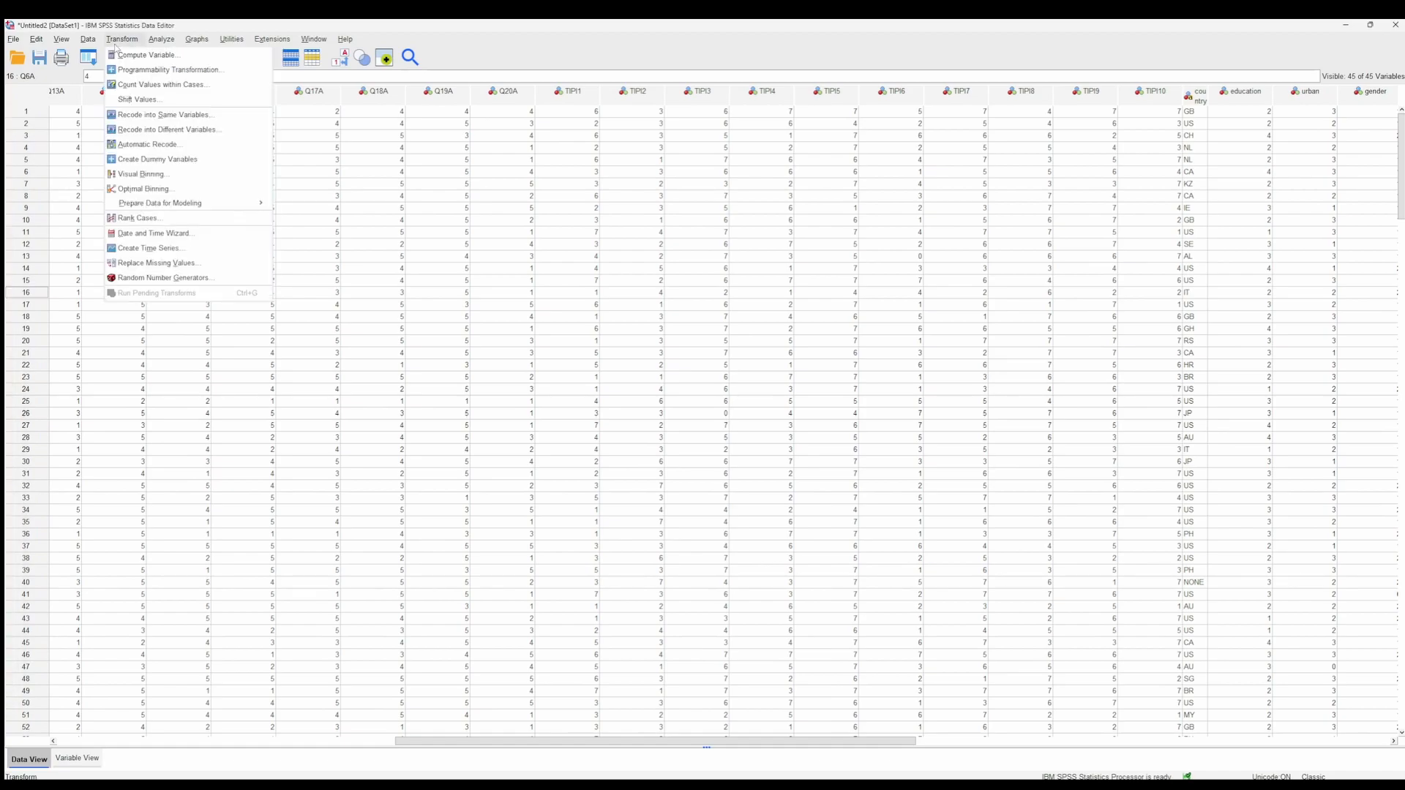
mouse_move(158, 41)
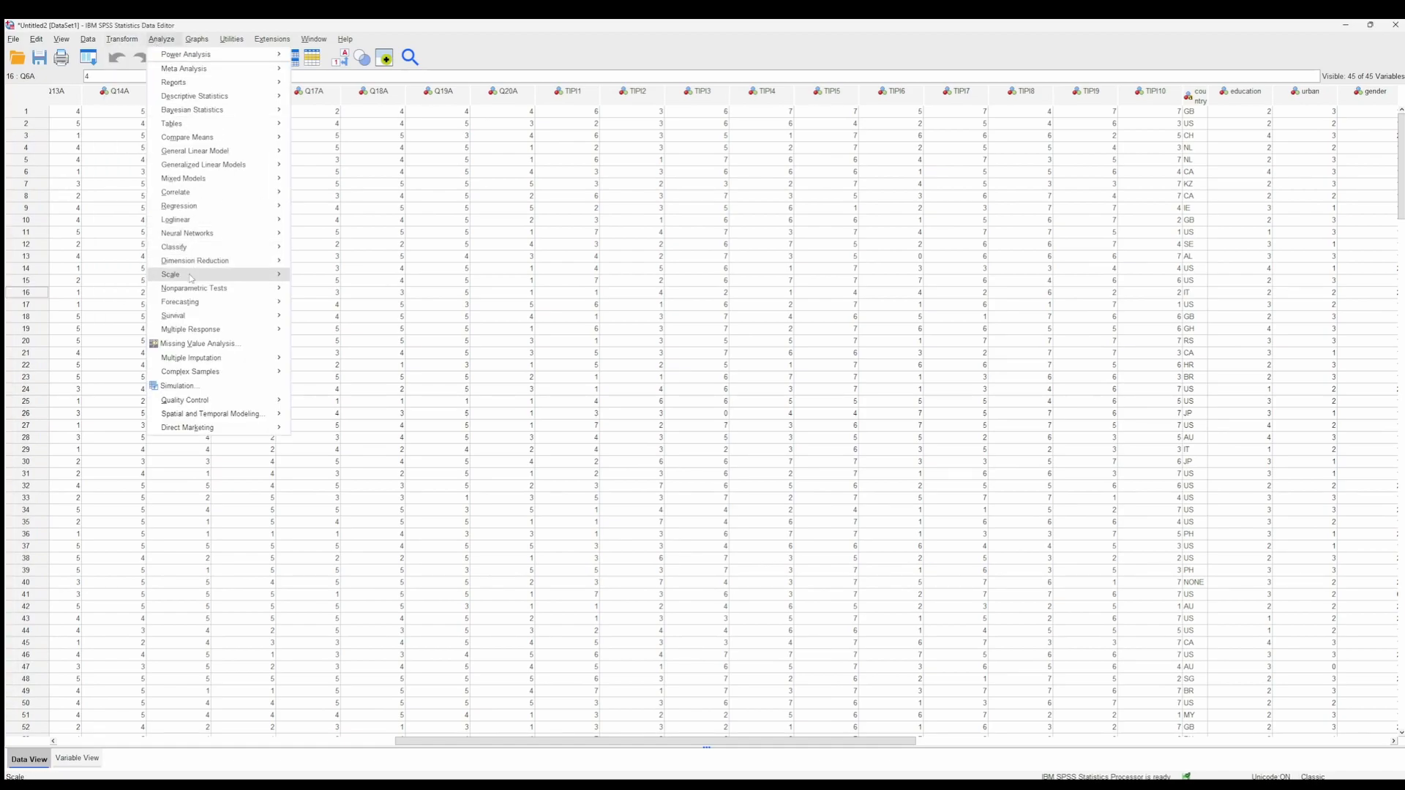
mouse_move(241, 275)
left_click(322, 280)
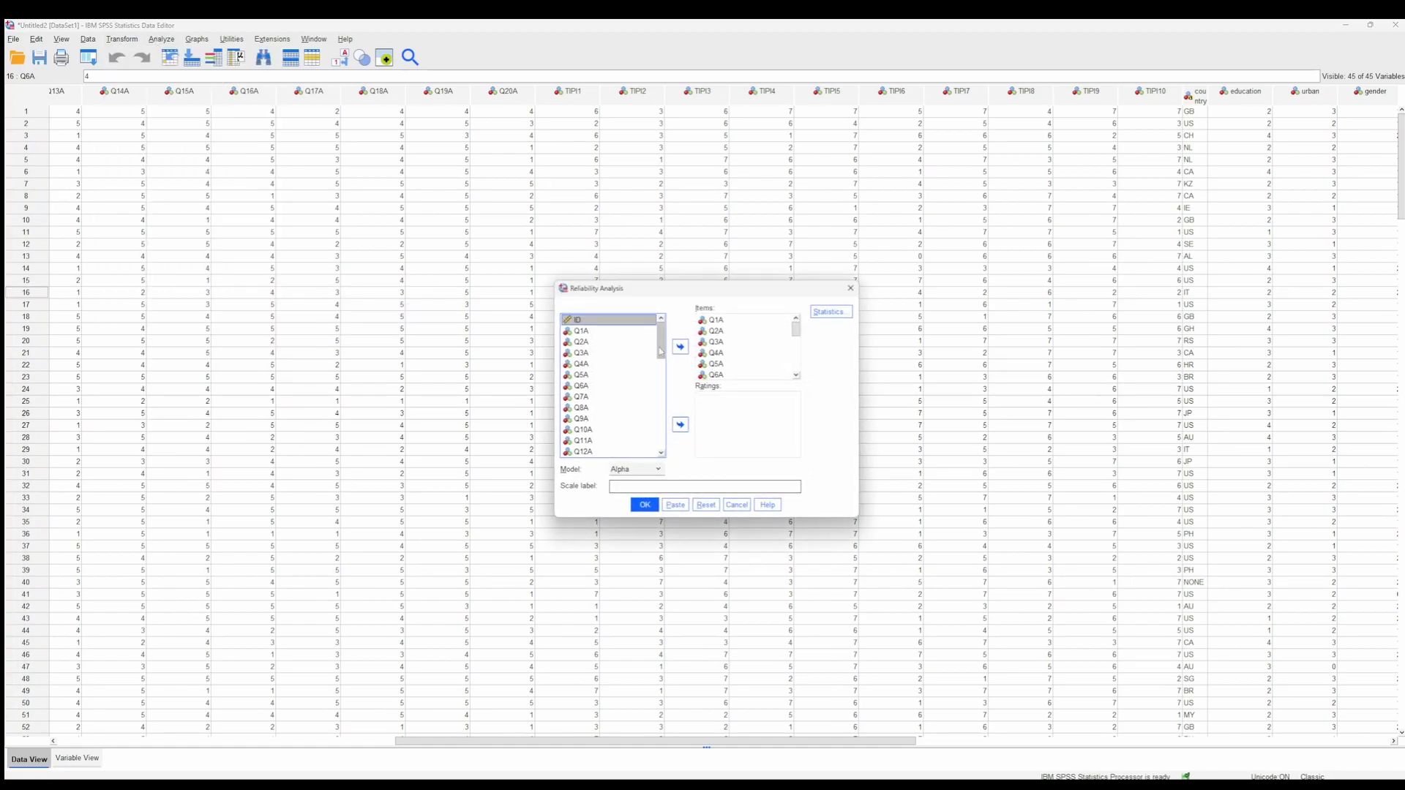
left_click(739, 323)
scroll(742, 350, "down", 5)
left_click(730, 374, "shift")
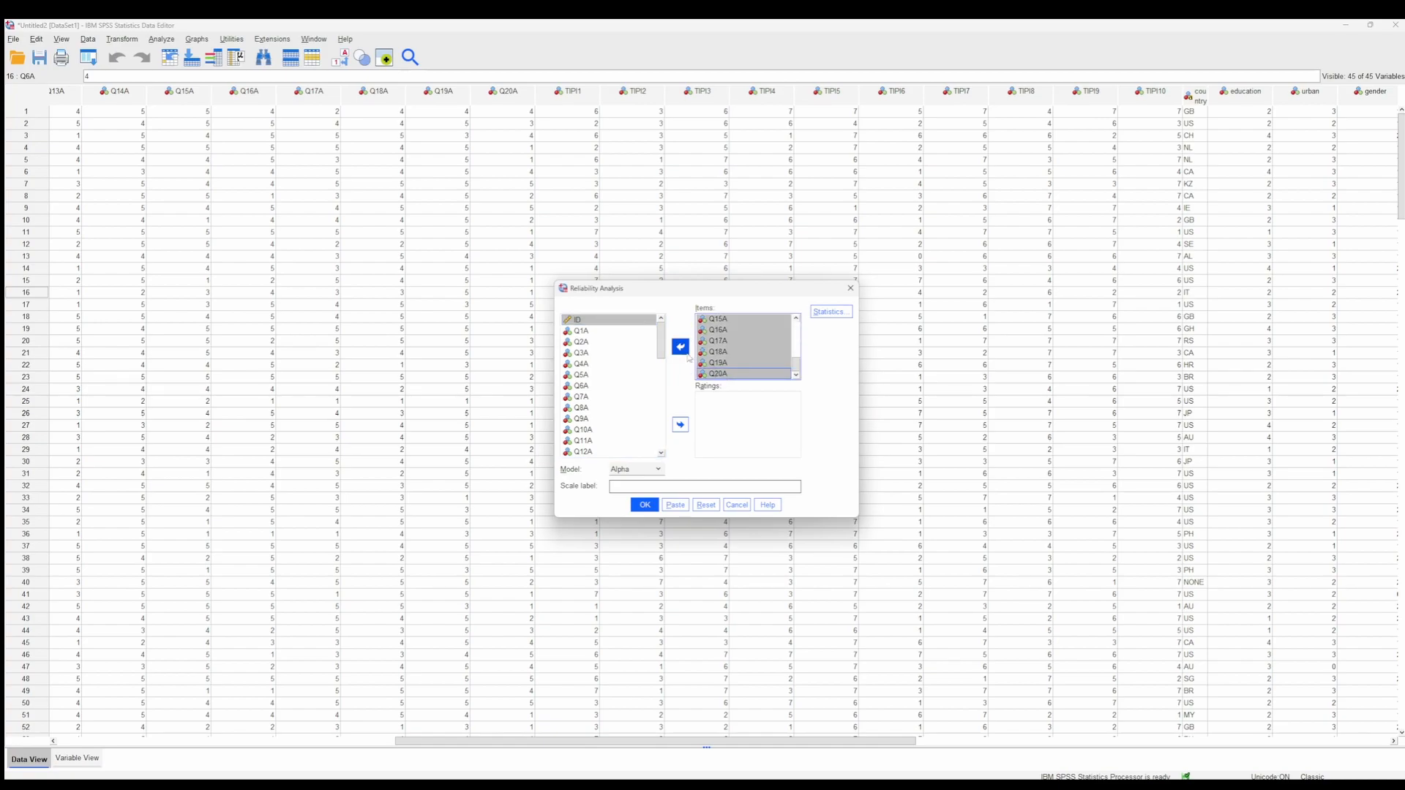
left_click(681, 347)
Add the Extraversion items TIPI1 and TIPI6 and run the reliability analysis on them
scroll(625, 388, "down", 6)
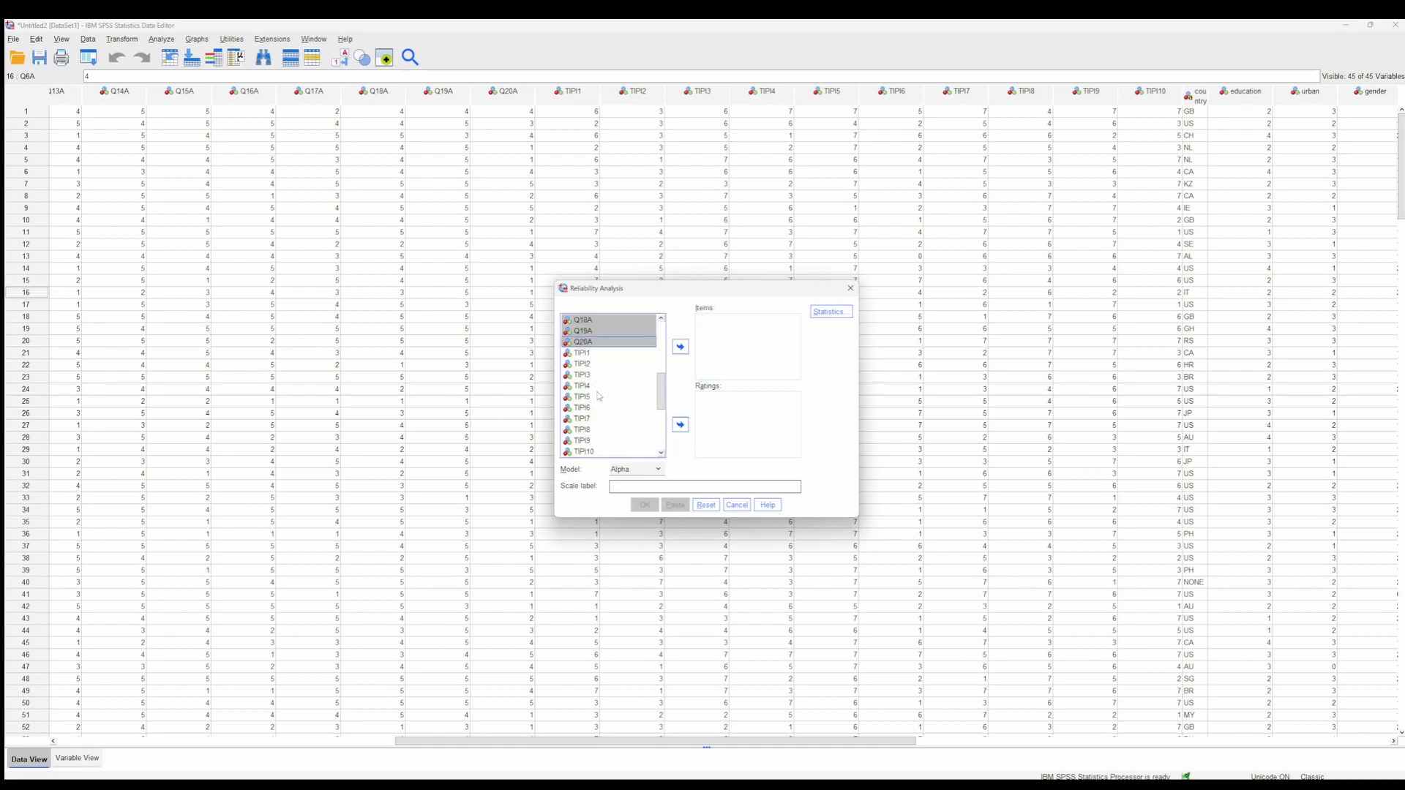
left_click(599, 353)
left_click(604, 407, "ctrl")
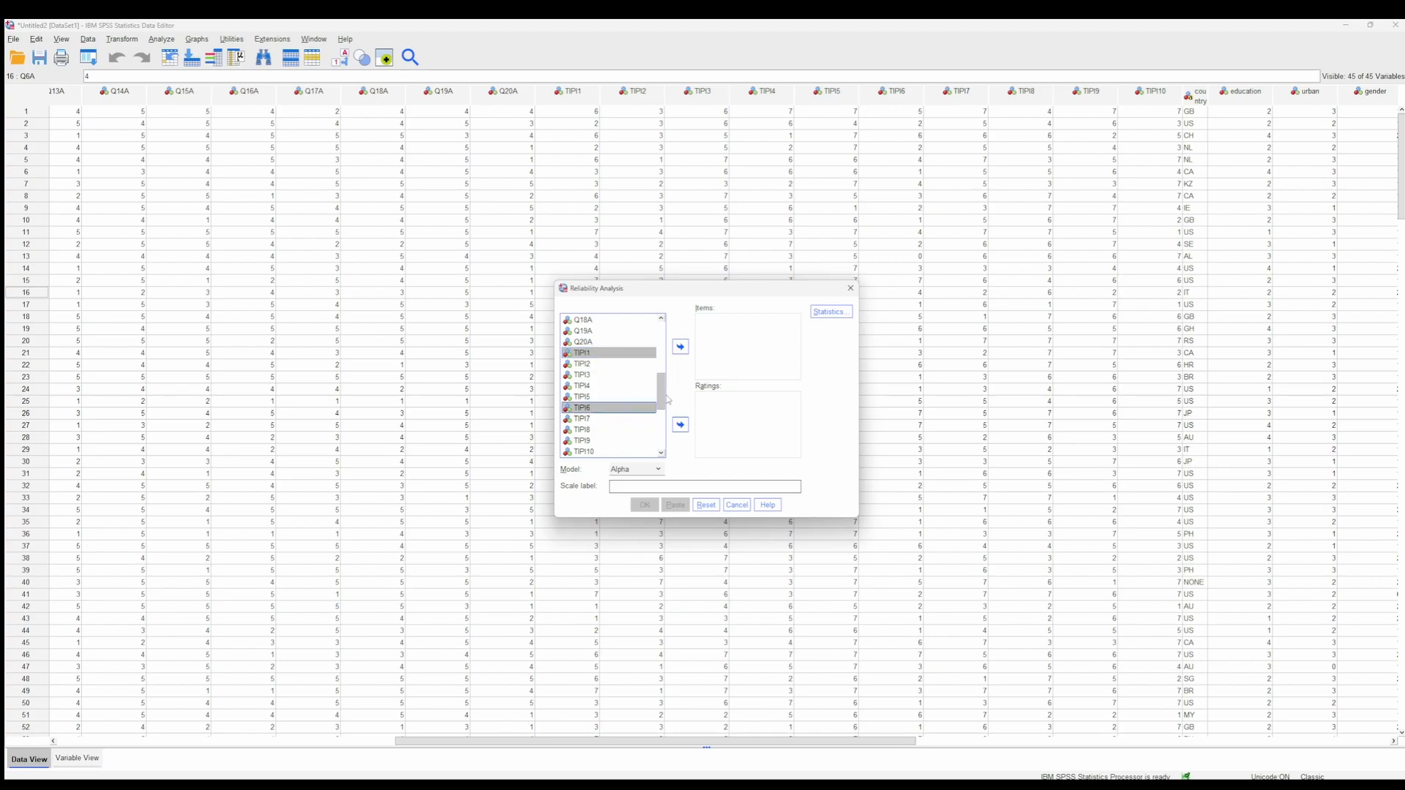
left_click(681, 347)
left_click(645, 508)
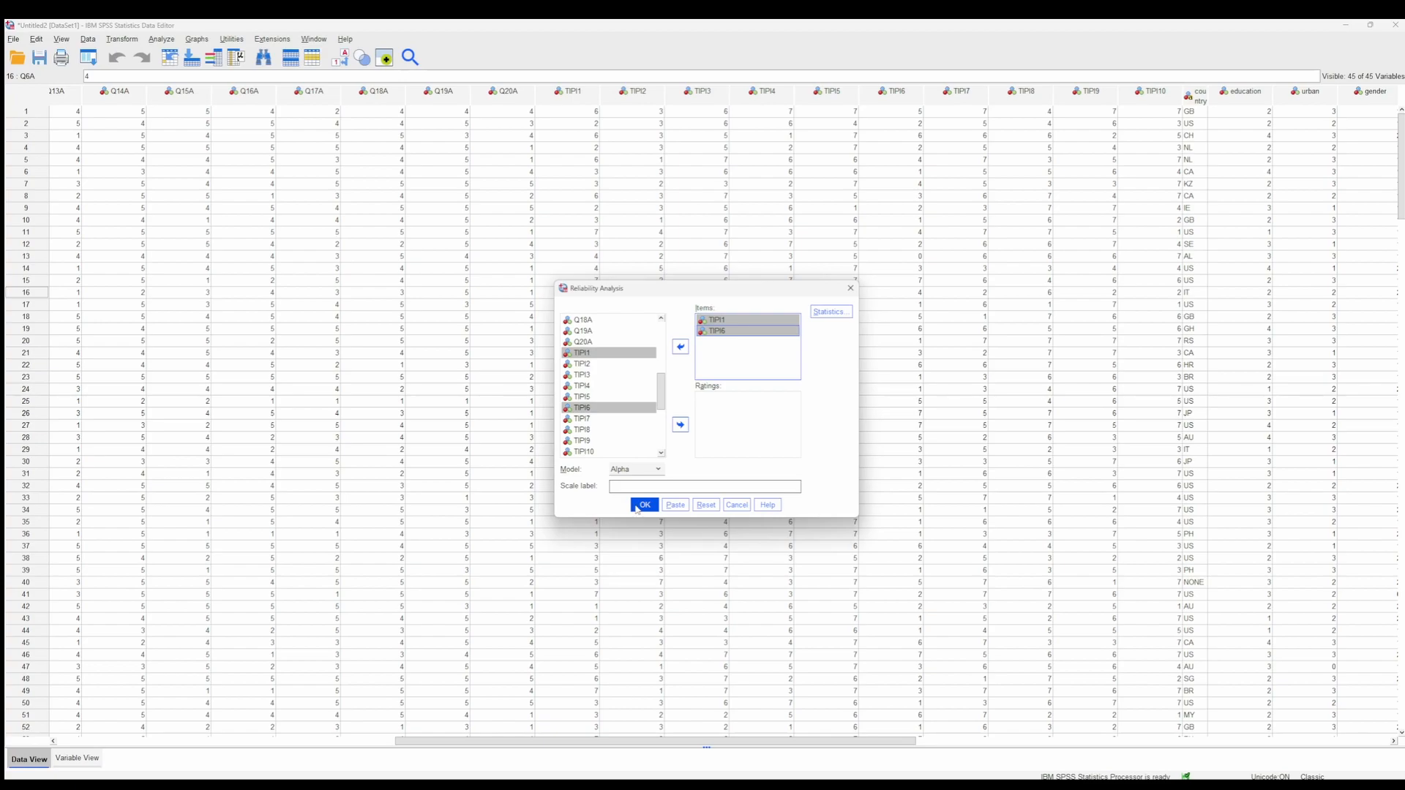
left_click(641, 507)
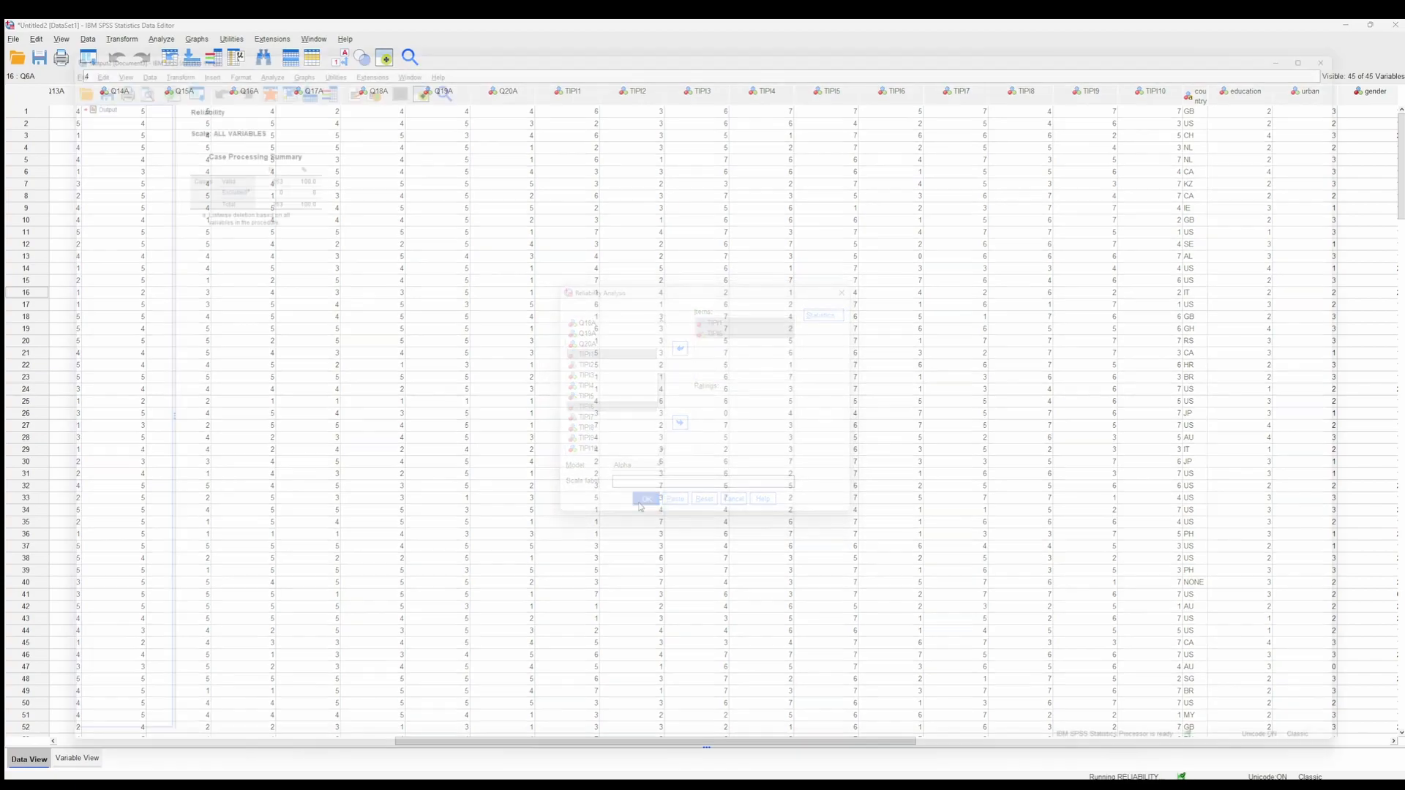
left_click(174, 277)
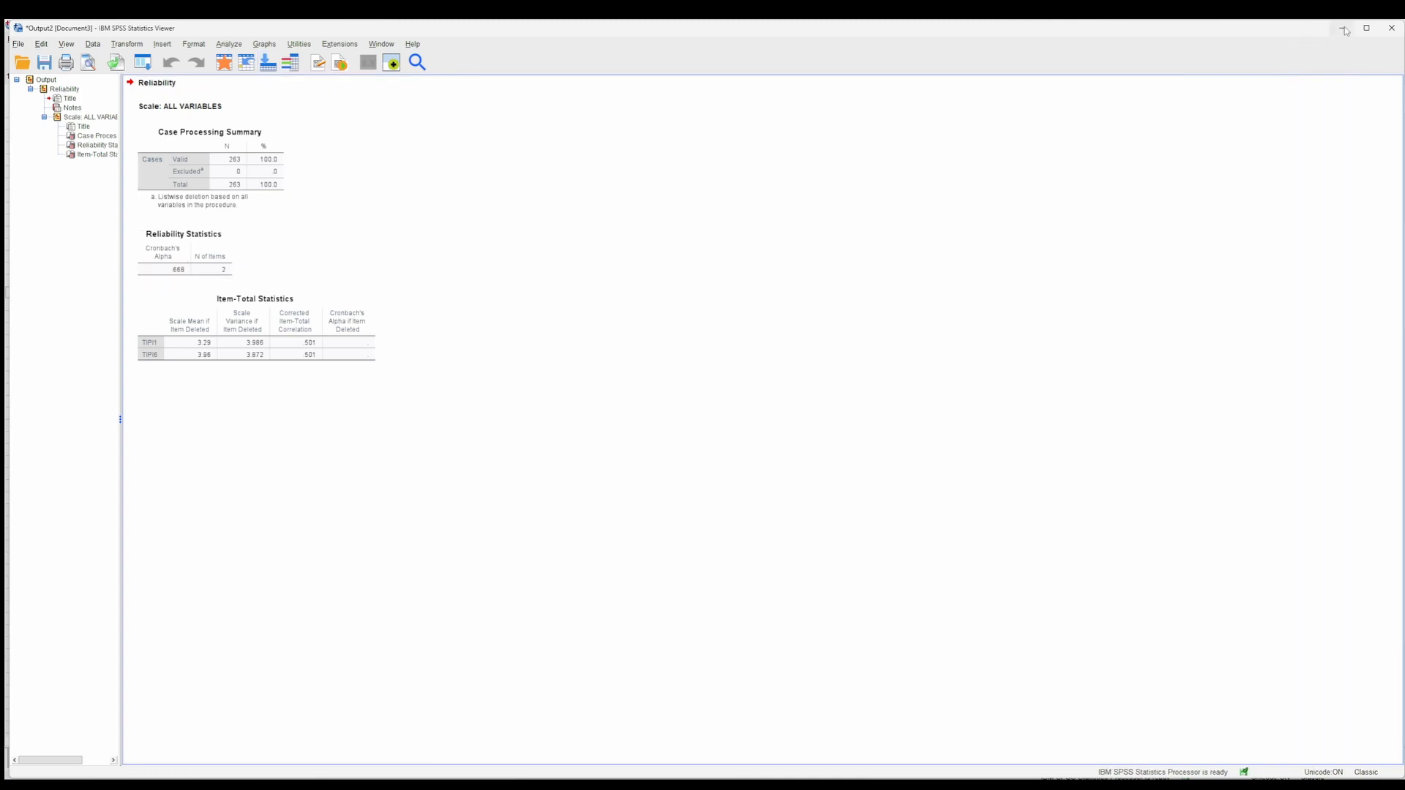
Reopen the reliability analysis and remove TIPI1 and TIPI6 from its items
left_click(228, 44)
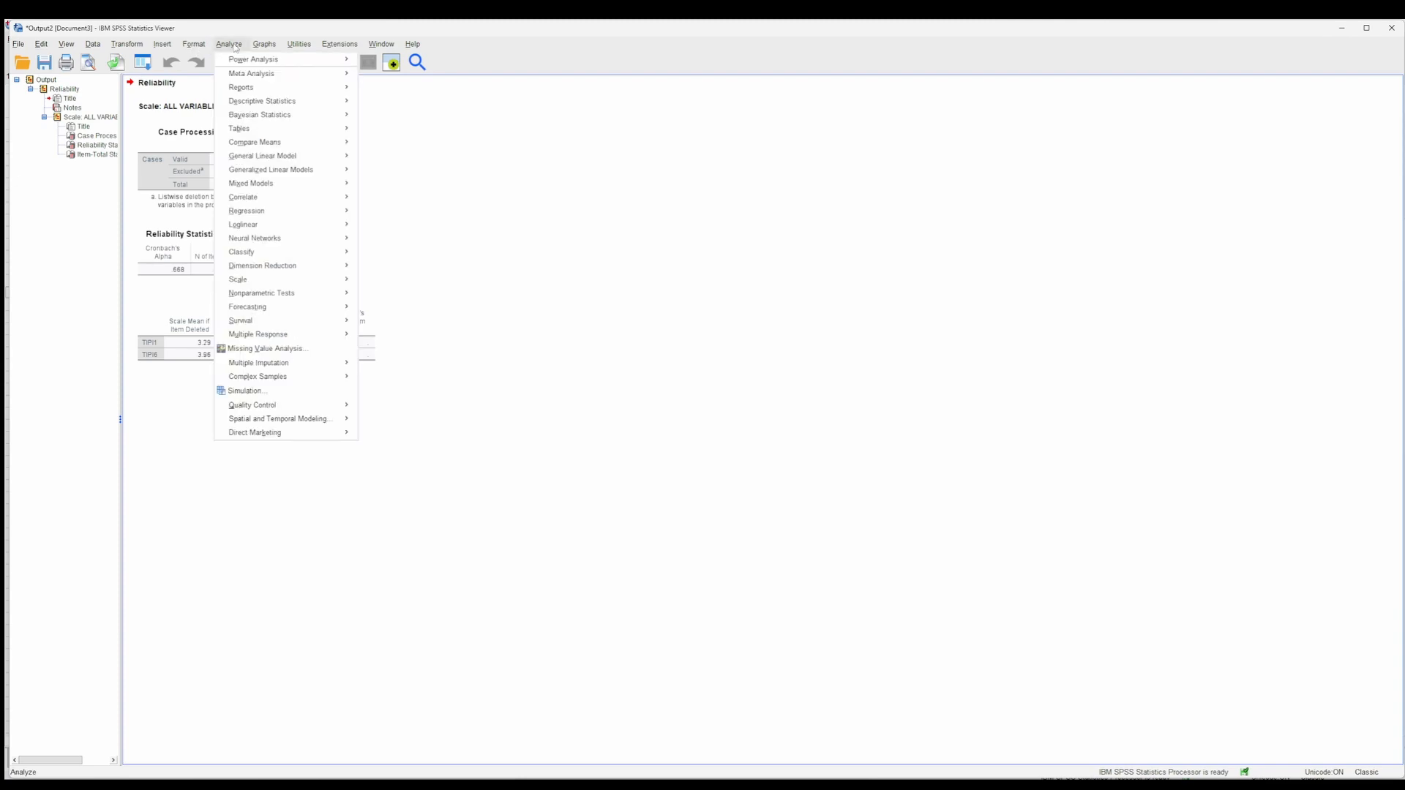
mouse_move(325, 291)
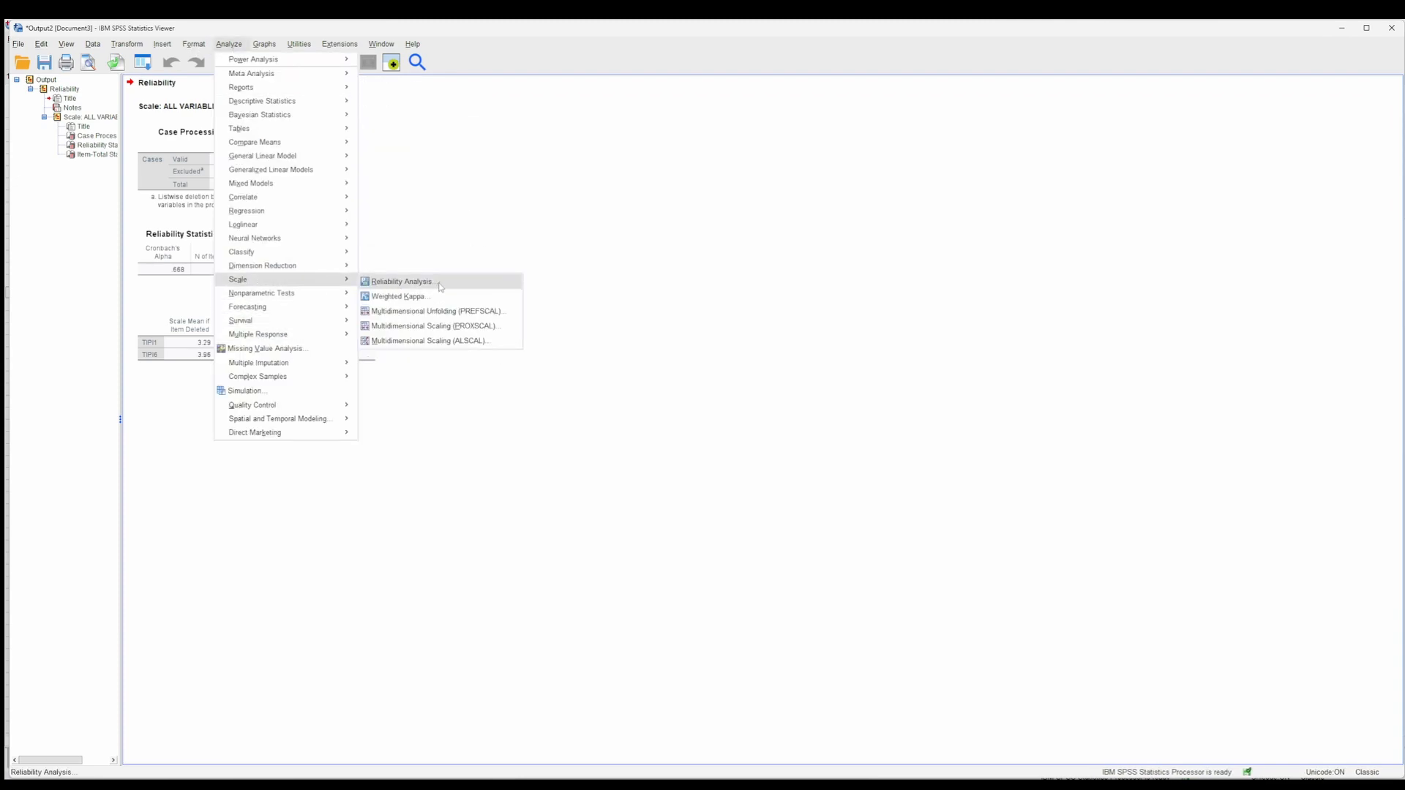
left_click(438, 281)
left_click(739, 333, "shift")
left_click(681, 347)
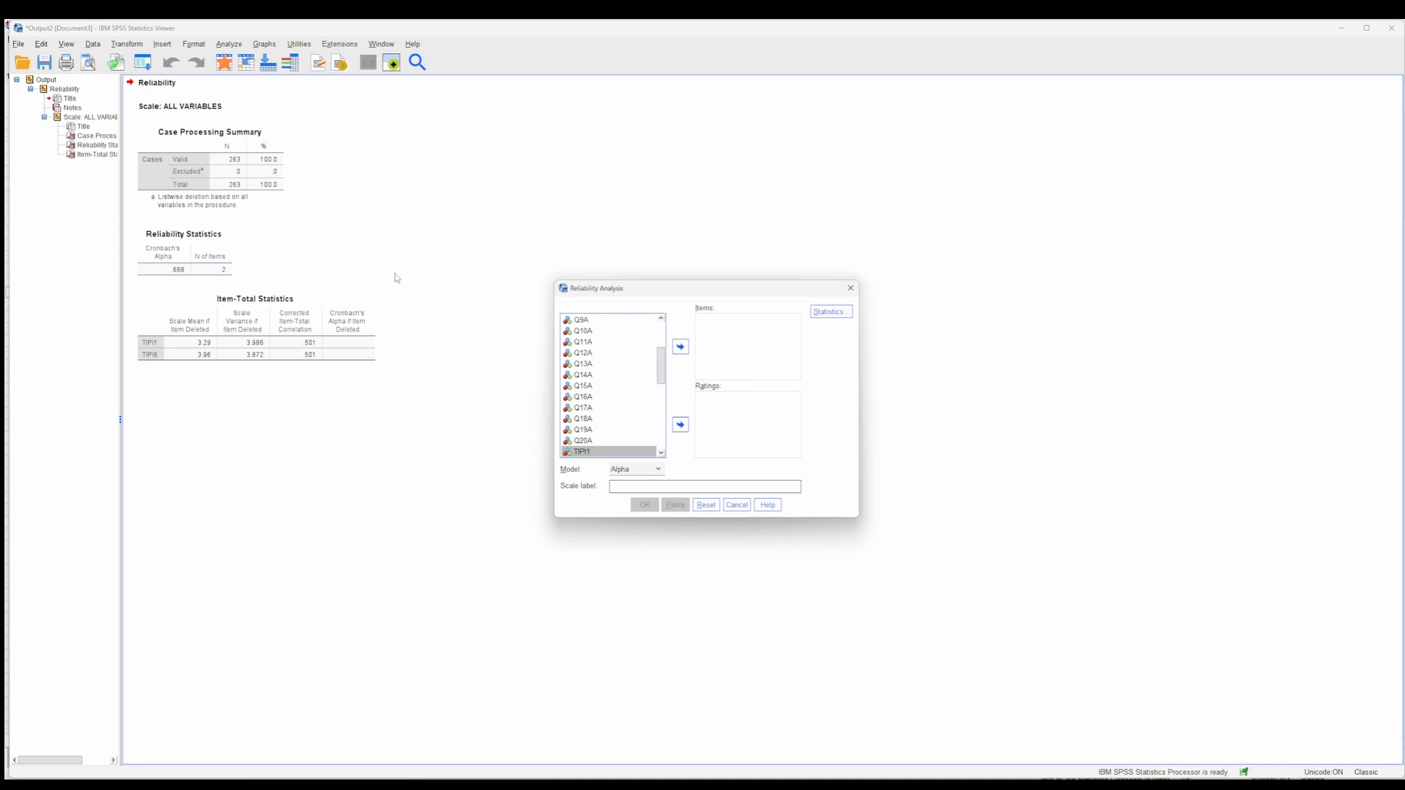
Add TIPI2 and TIPI7 as items, run the reliability analysis and check the resulting Cronbach's alpha
scroll(612, 392, "down", 3)
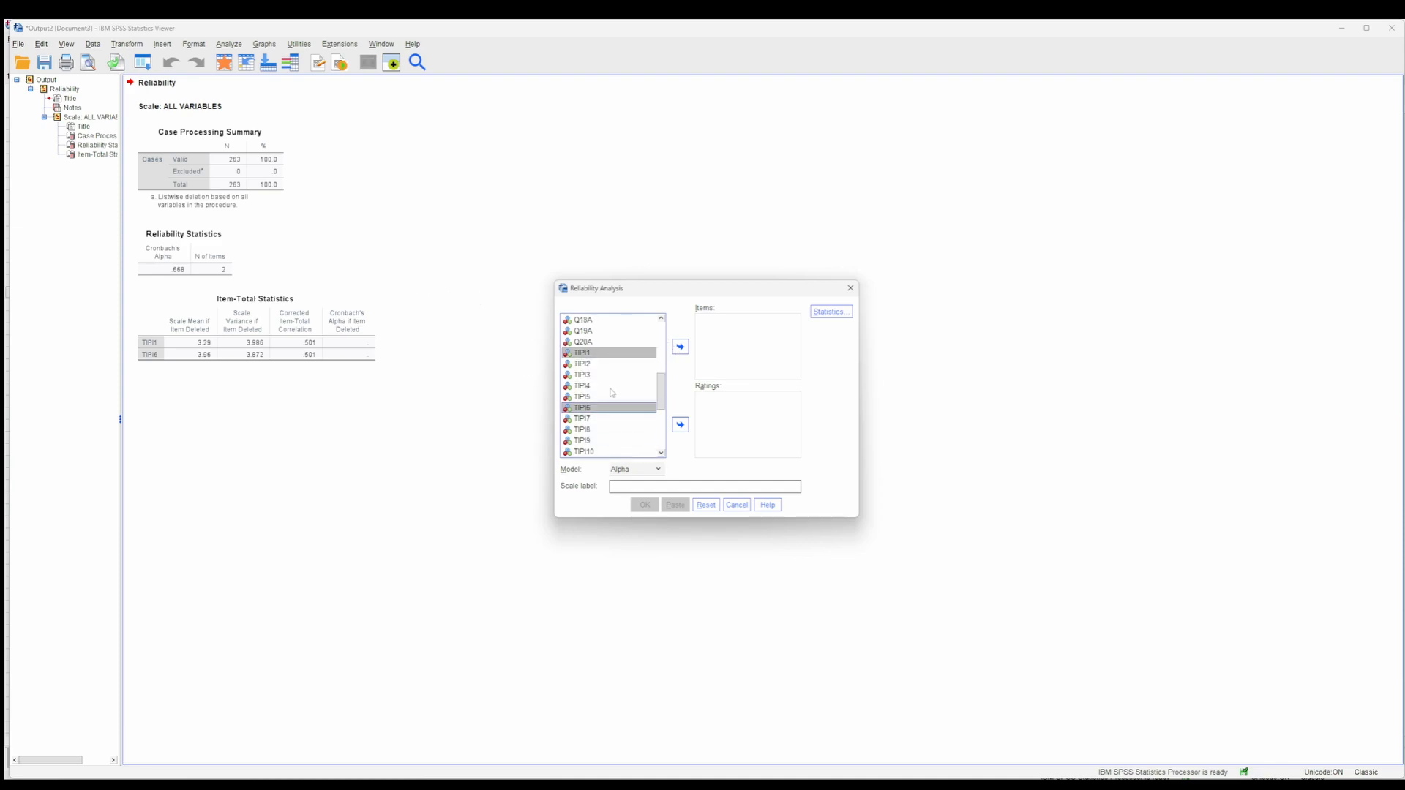
left_click(611, 364)
left_click(602, 419, "ctrl")
left_click(680, 347)
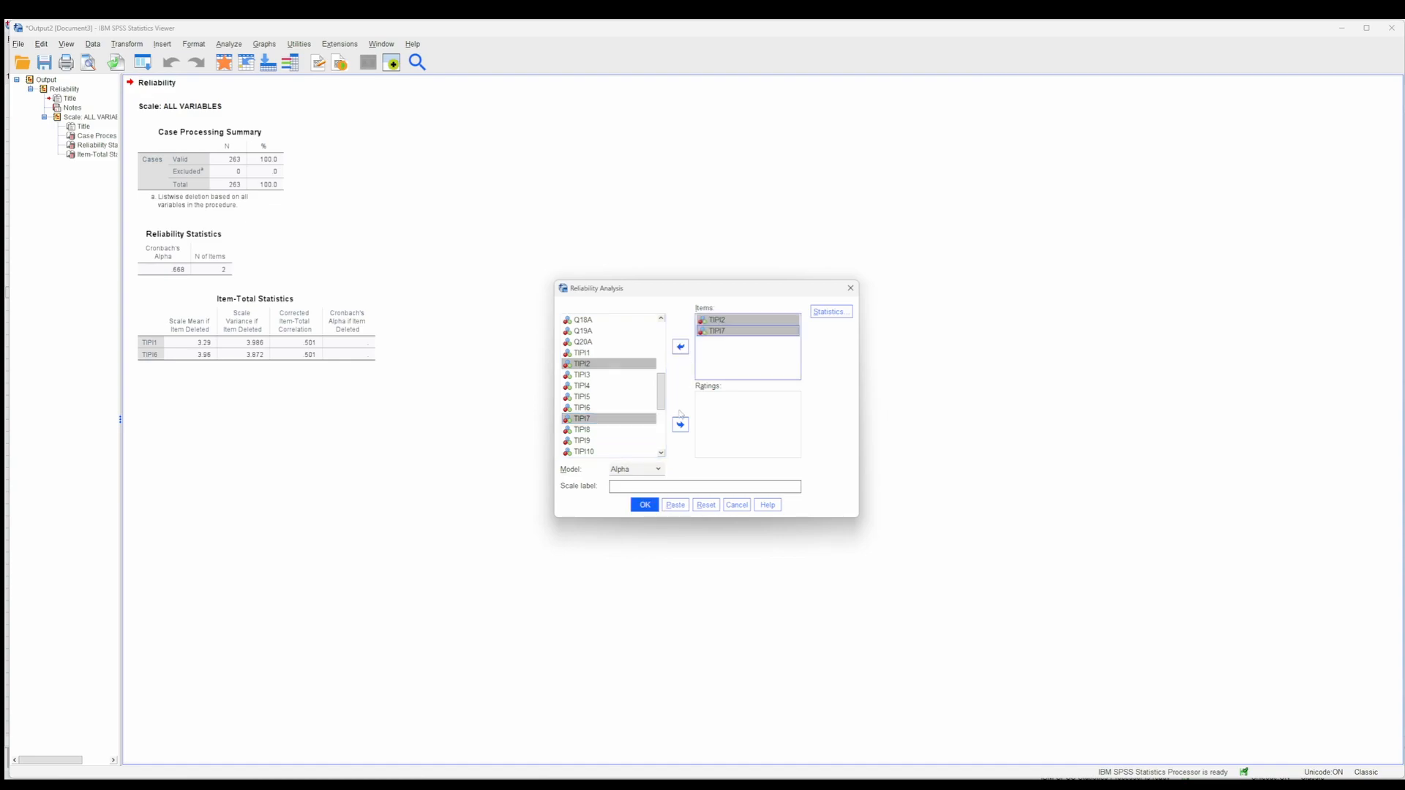
left_click(646, 506)
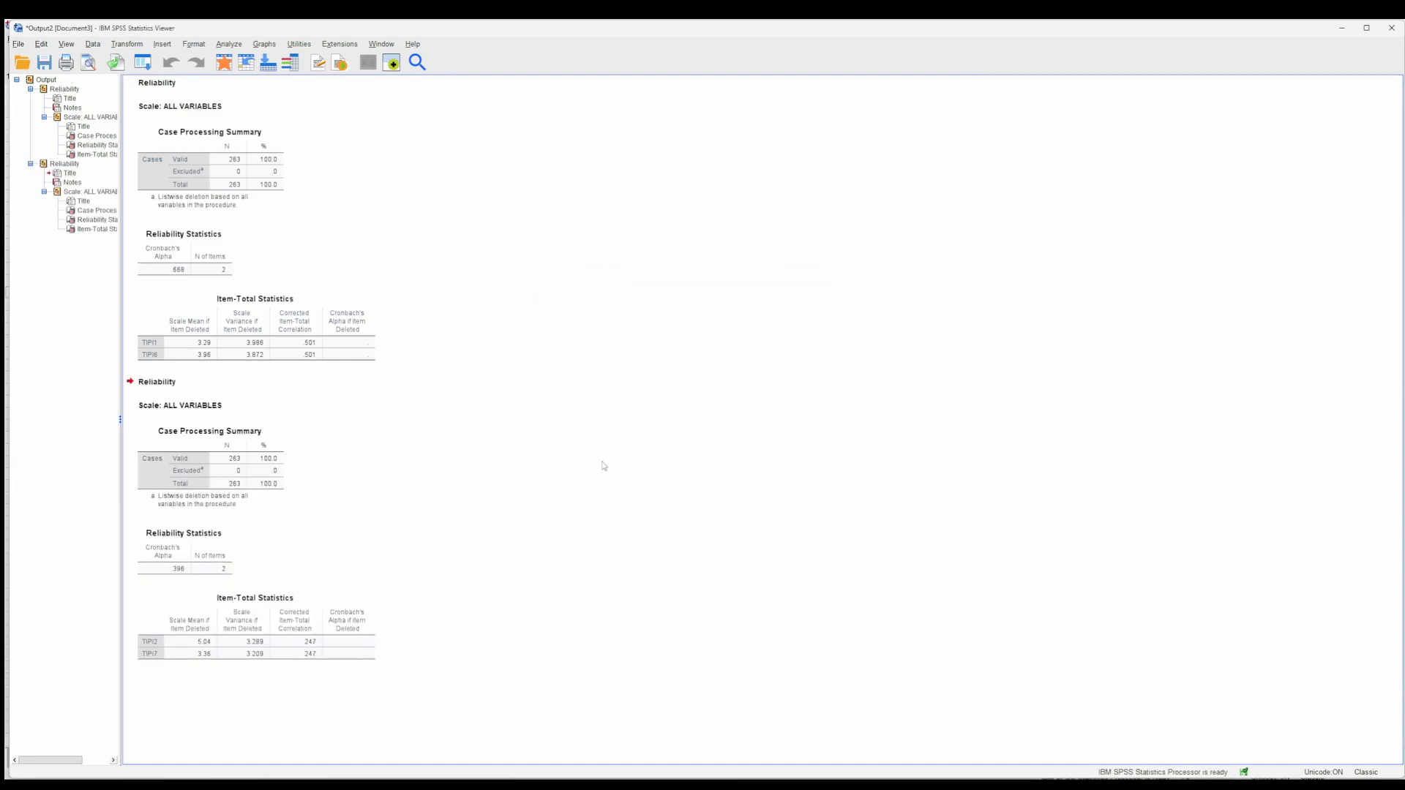
left_click(175, 576)
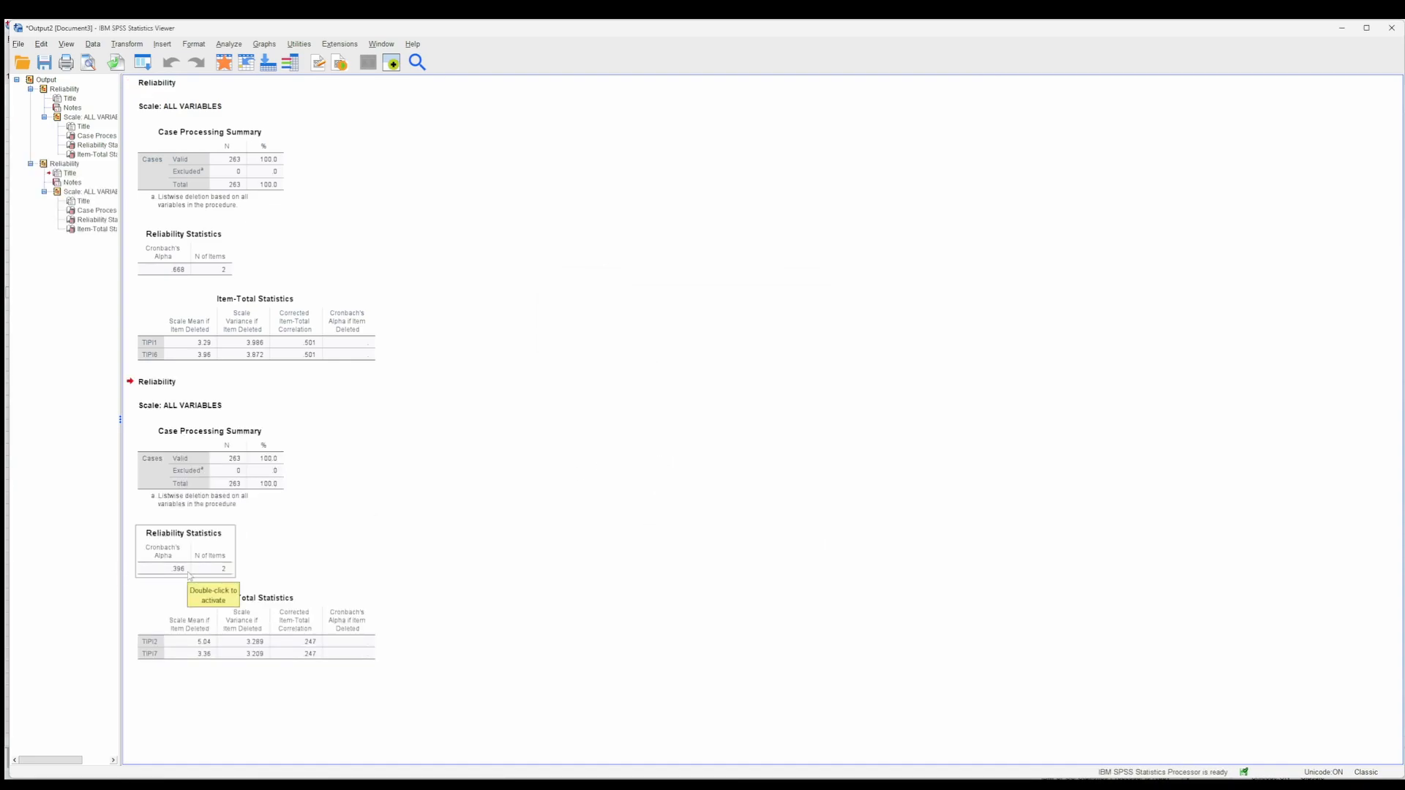
left_click(175, 592)
left_click(174, 594)
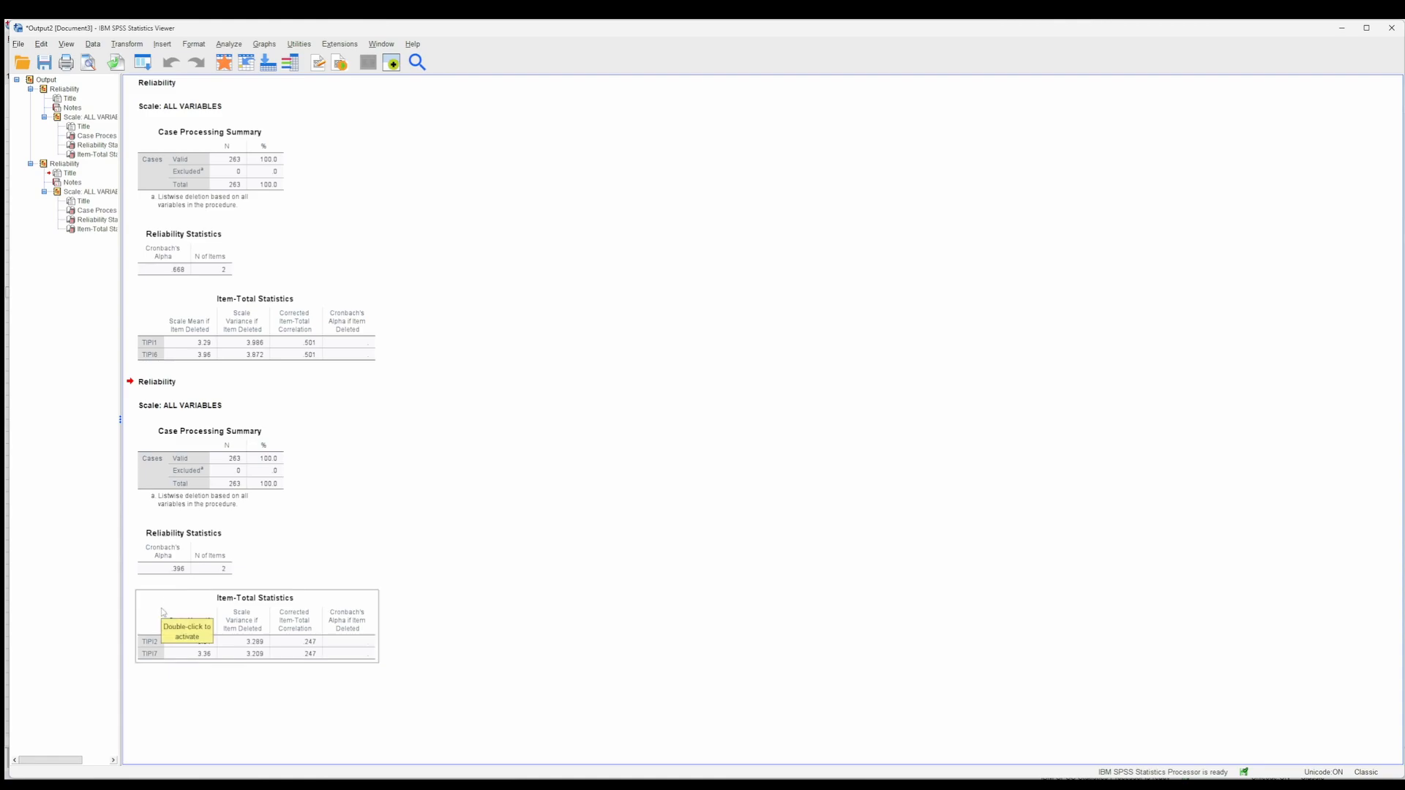
Run the reliability analysis again with TIPI3 and TIPI8 as items in place of TIPI2 and TIPI7
left_click(427, 288)
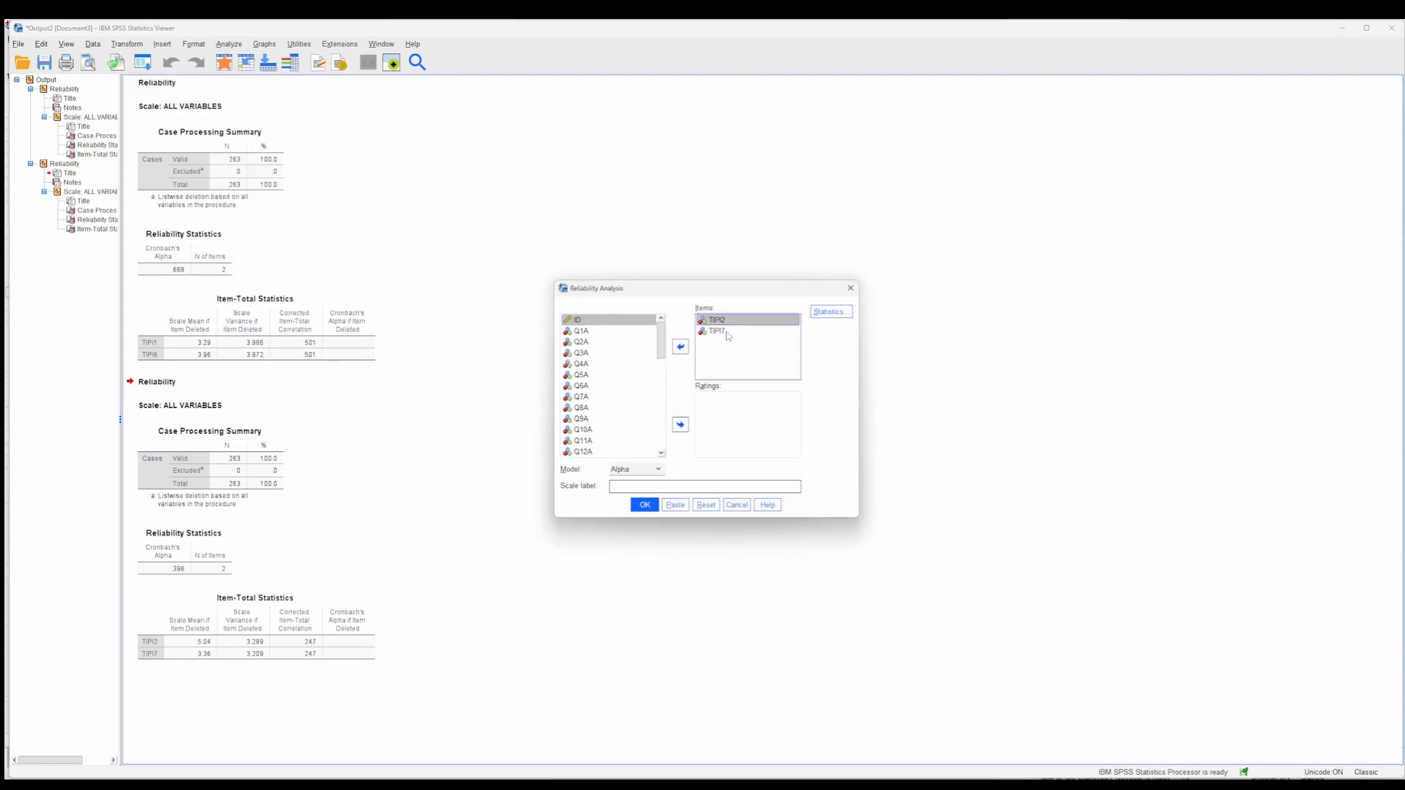
left_click(717, 331, "shift")
left_click(680, 347)
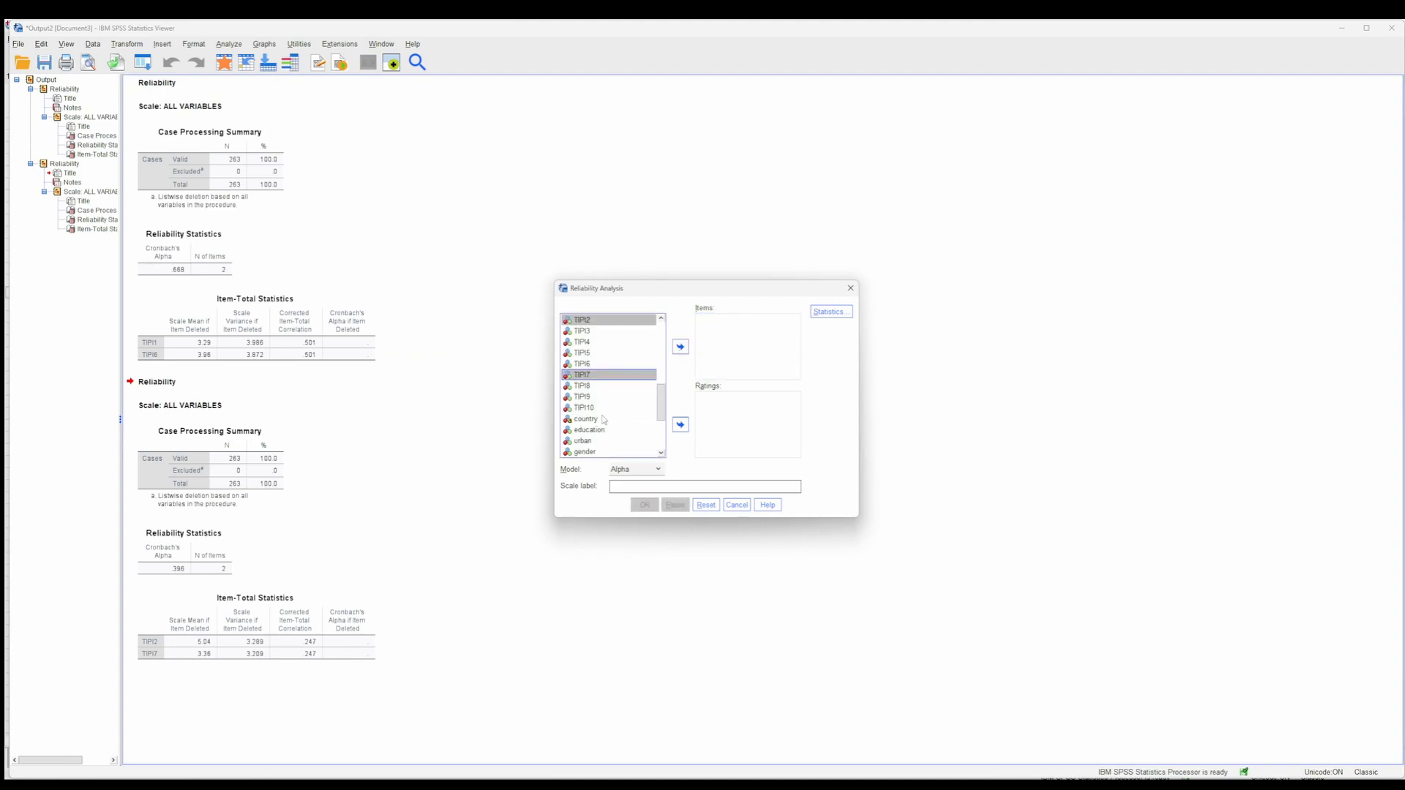
scroll(609, 401, "up", 1)
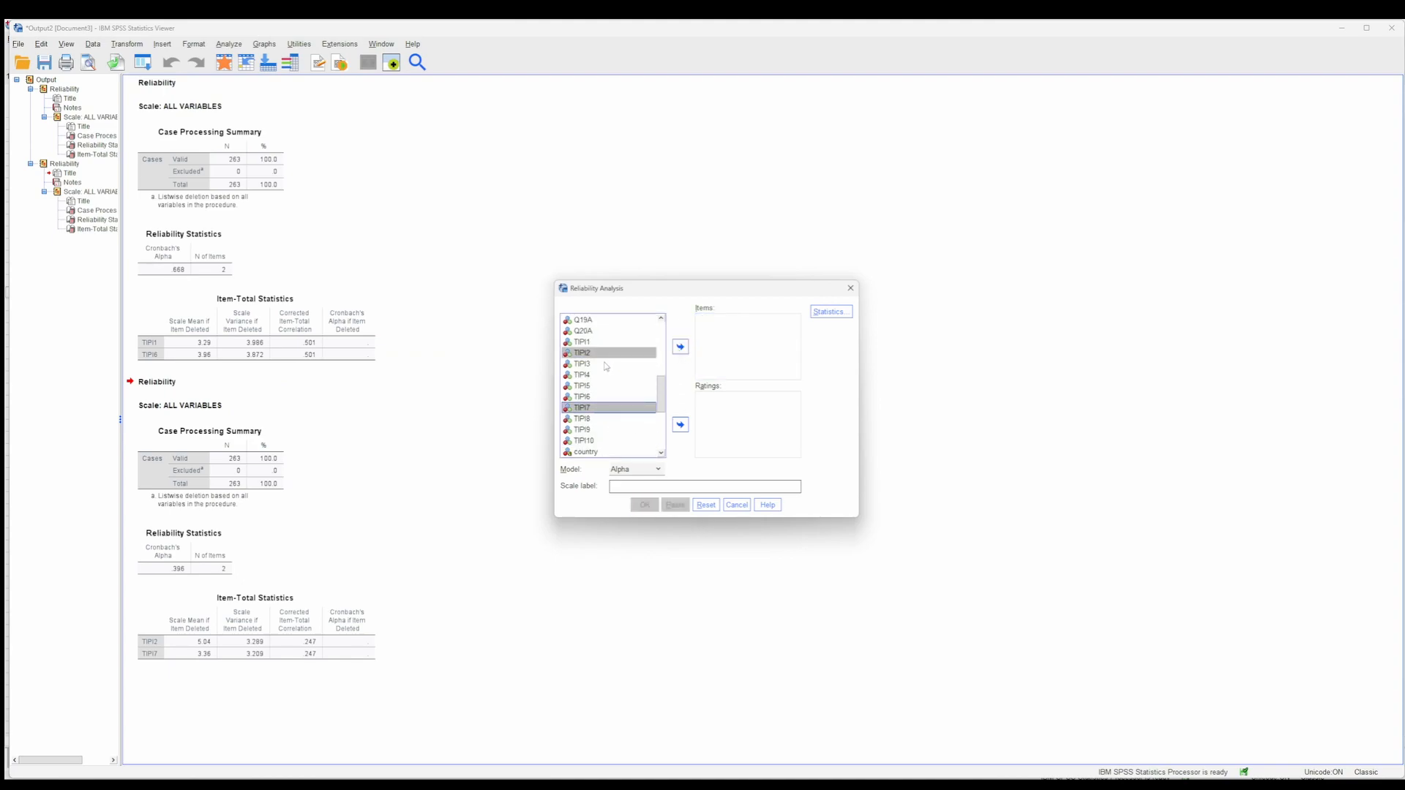
left_click(609, 363)
left_click(597, 420, "ctrl")
left_click(679, 346)
left_click(645, 505)
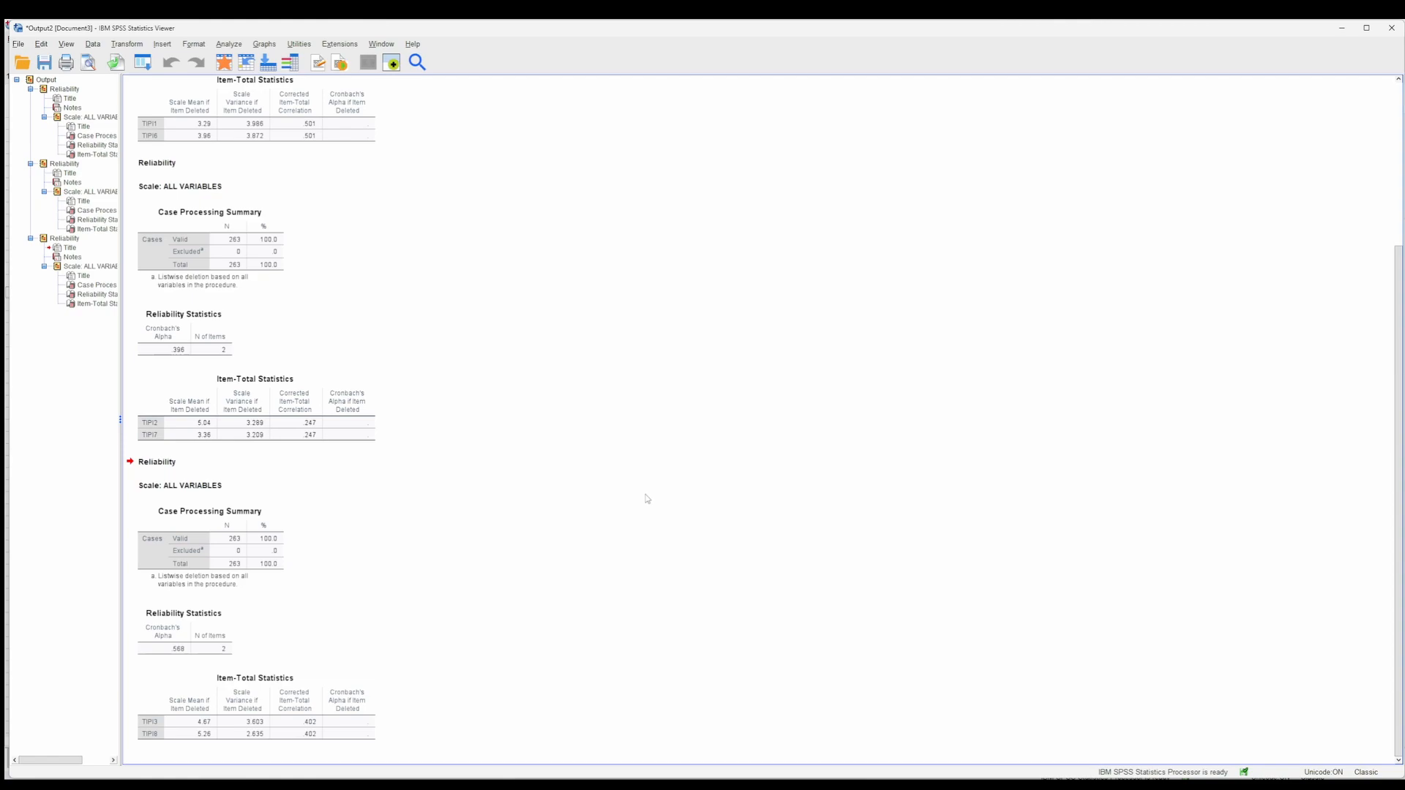
left_click(629, 489)
Reopen the reliability analysis and remove TIPI3 and TIPI8 from its items
left_click(229, 44)
mouse_move(278, 284)
left_click(410, 283)
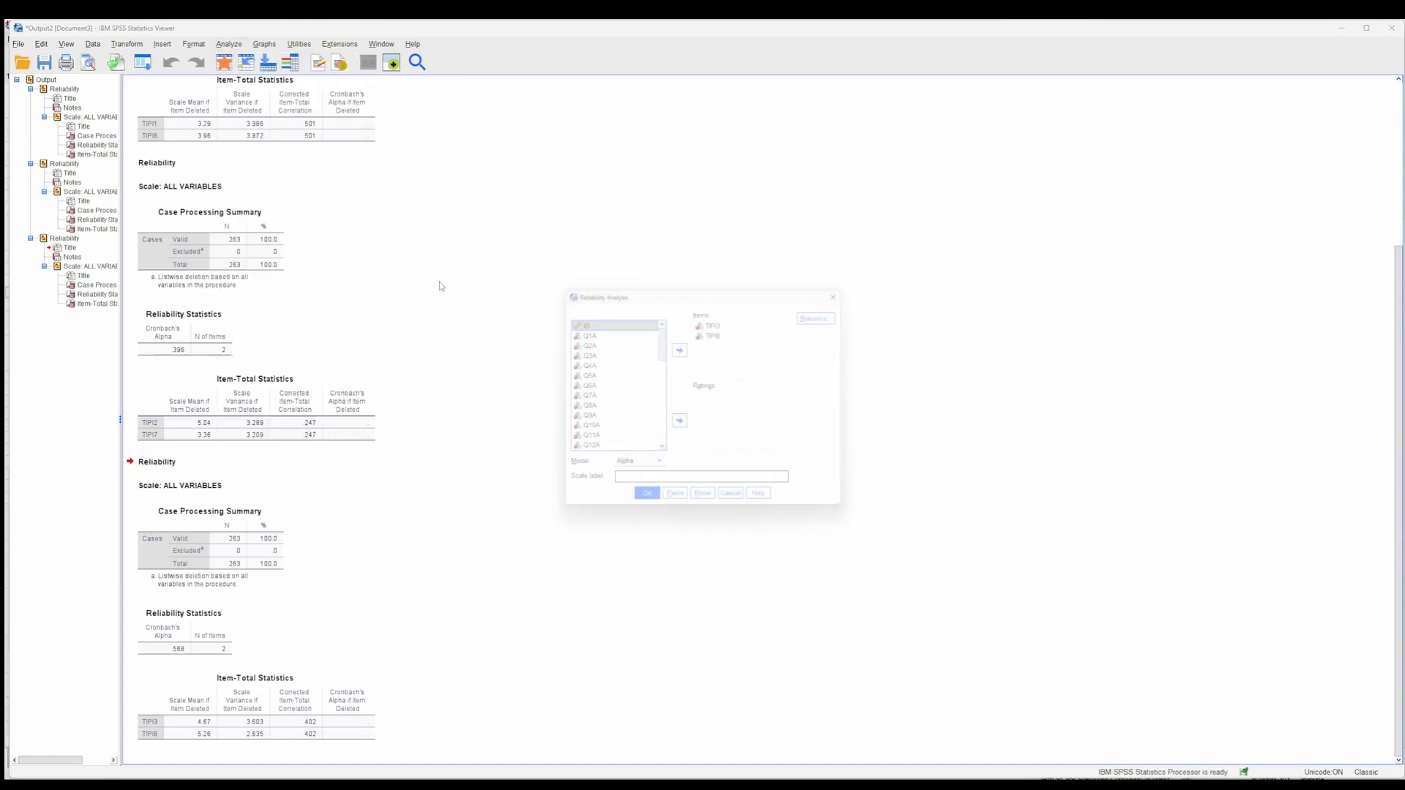
left_click(709, 323)
left_click(725, 334, "shift")
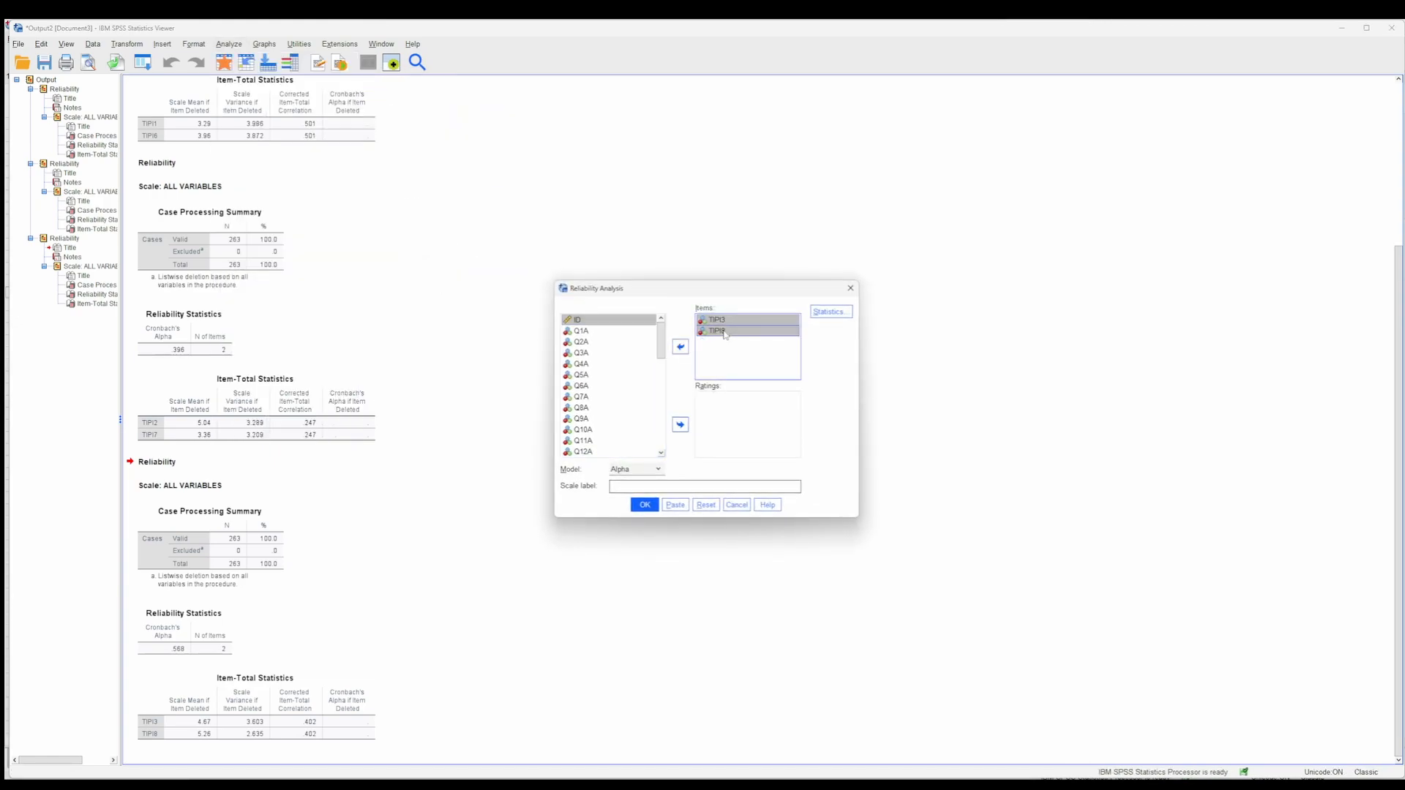
left_click(679, 347)
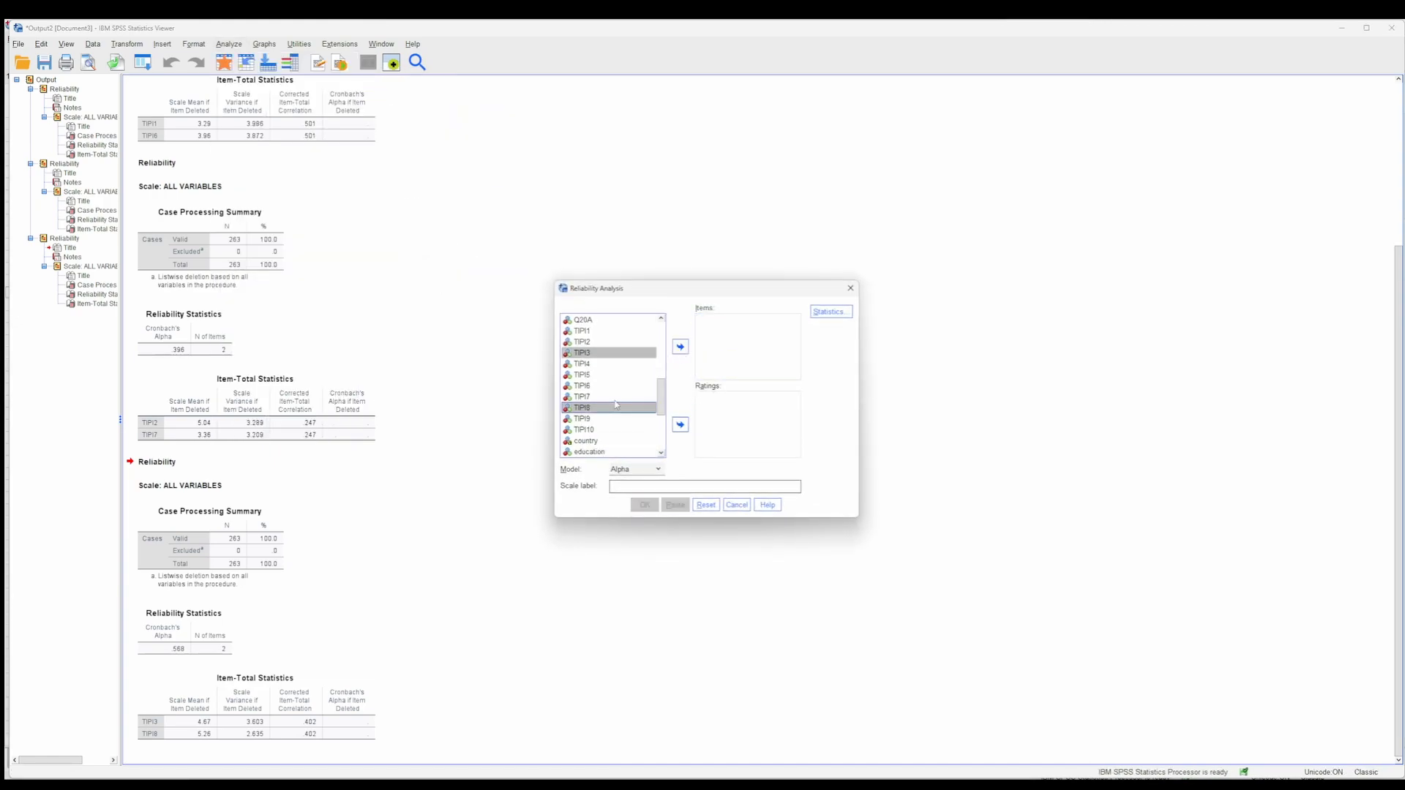
Add TIPI4 and TIPI9 as items and run the reliability analysis on them
left_click(613, 364)
left_click(606, 419, "ctrl")
left_click(680, 347)
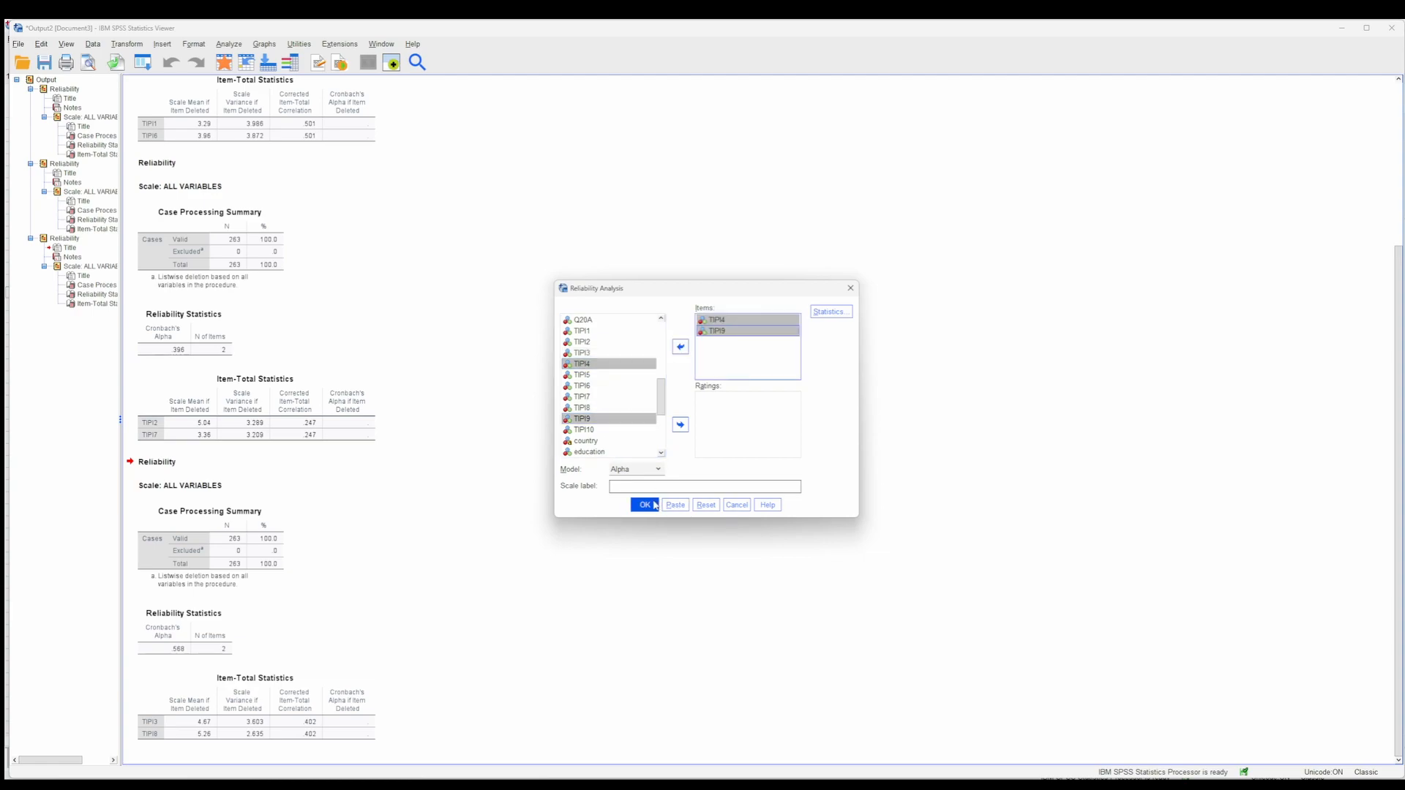
left_click(644, 505)
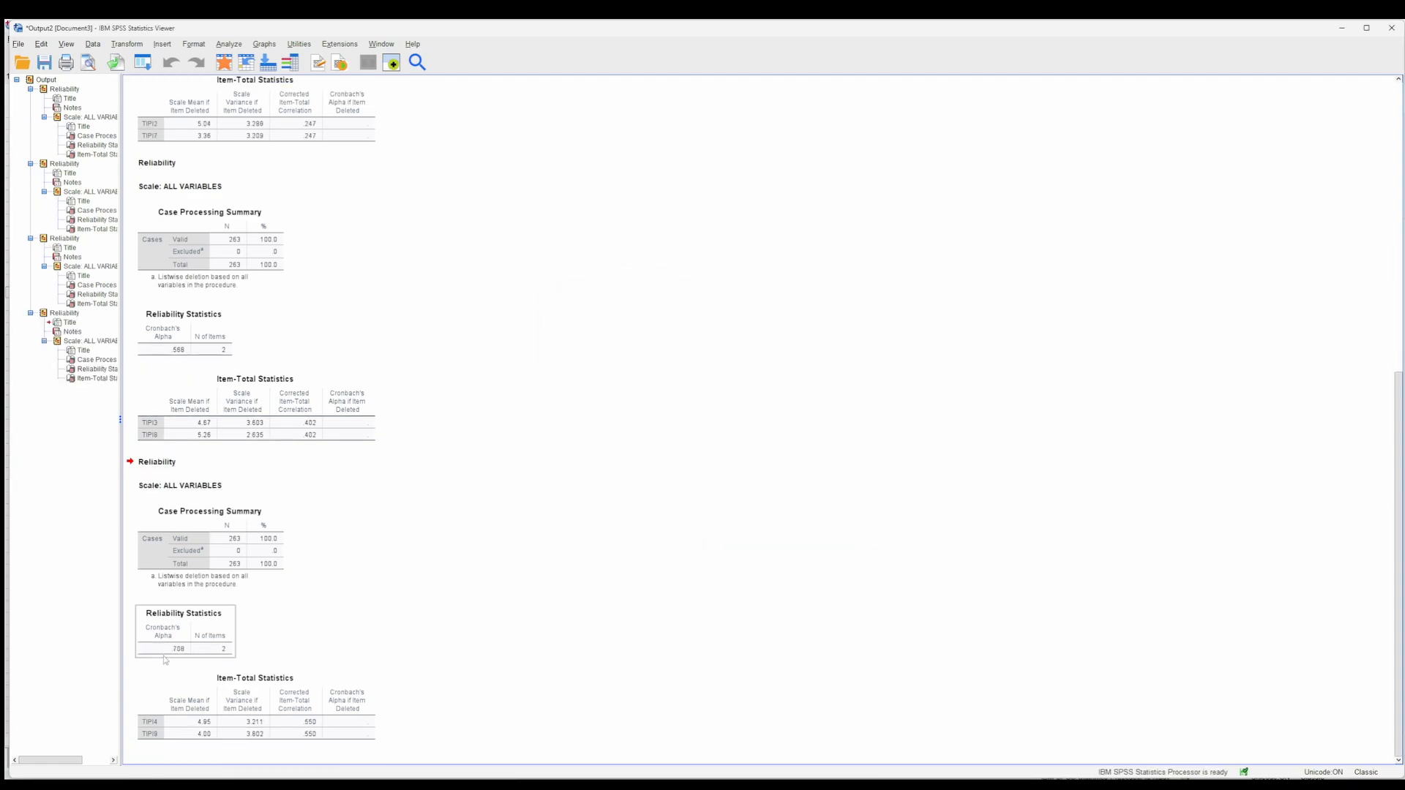
left_click(144, 634)
Reopen the reliability analysis and remove TIPI4 and TIPI9 from its items
left_click(230, 44)
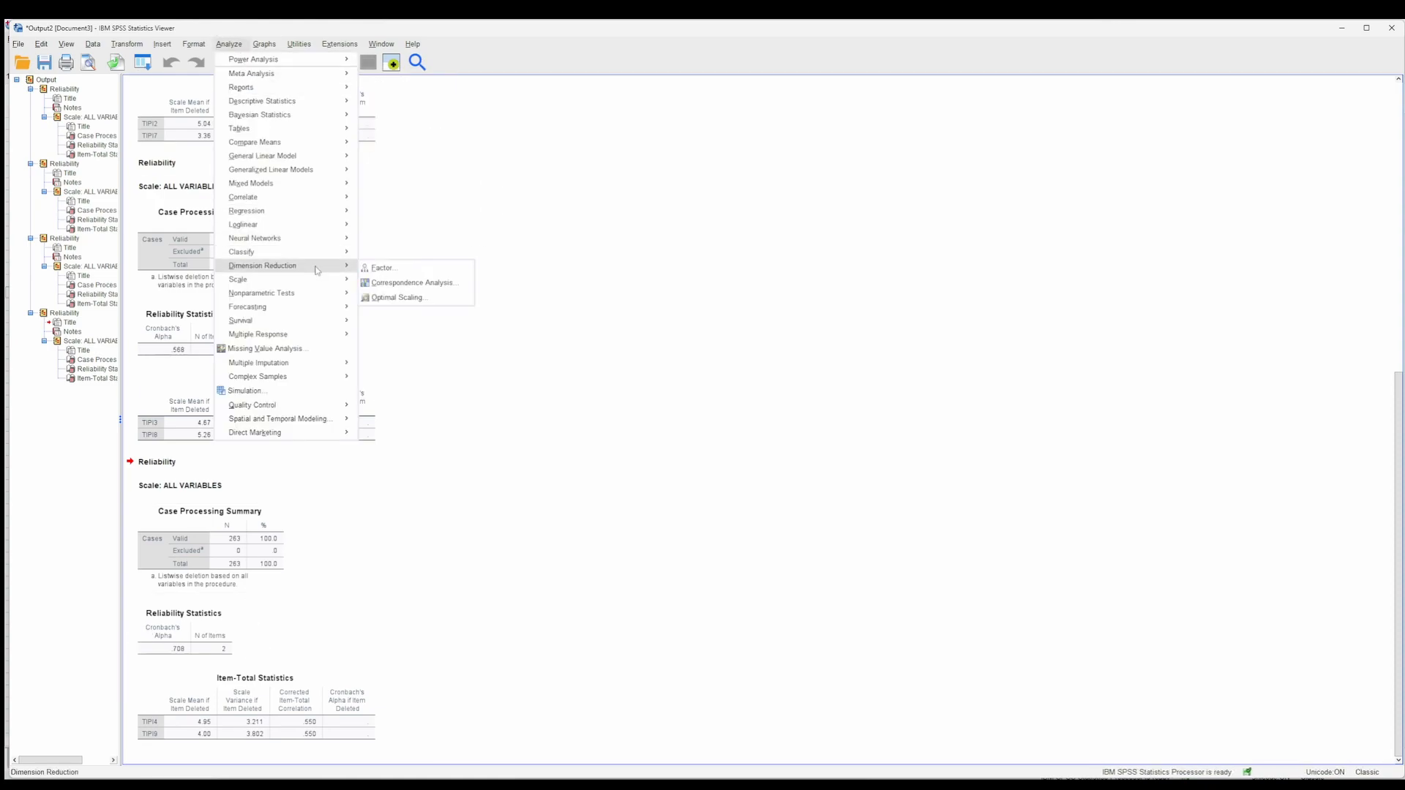
mouse_move(314, 212)
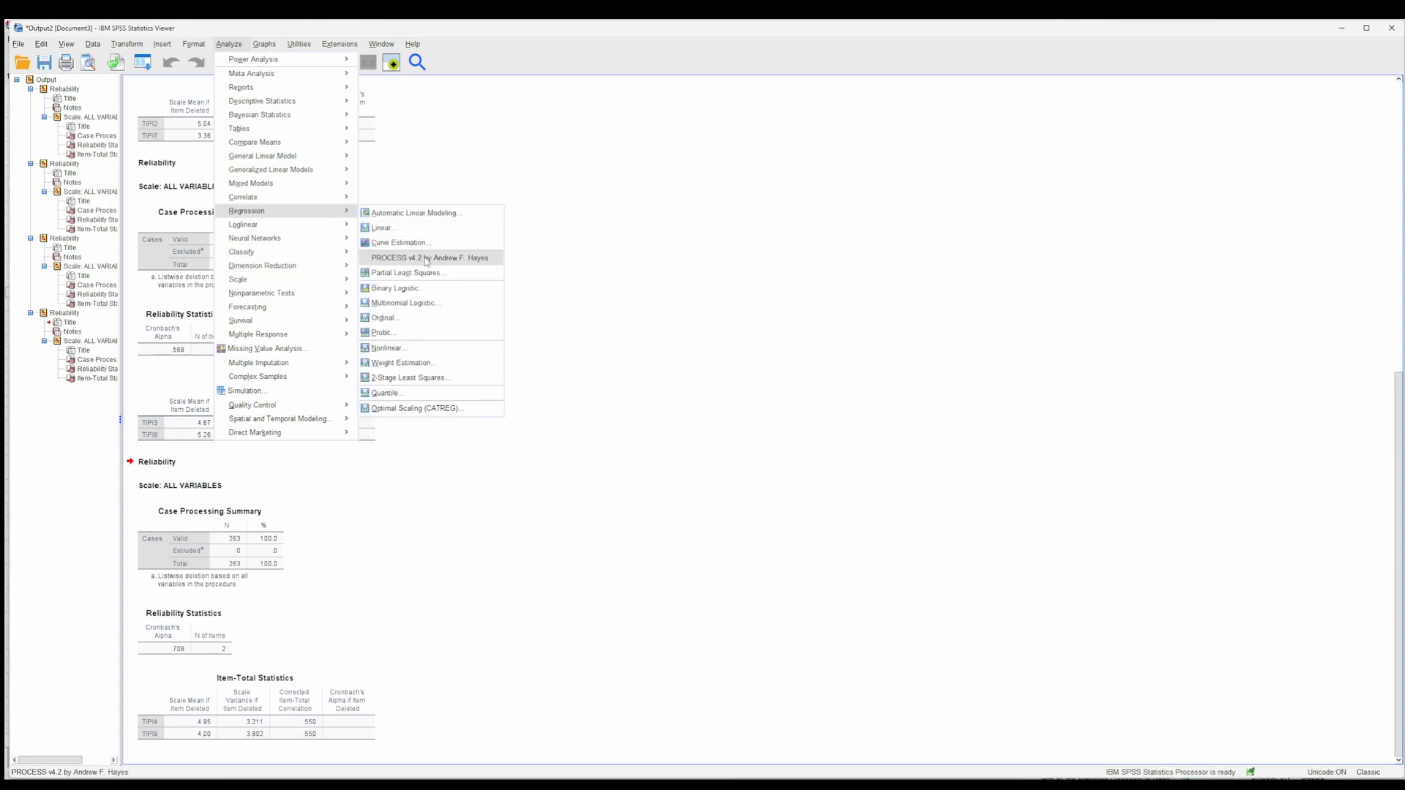
mouse_move(293, 311)
mouse_move(293, 279)
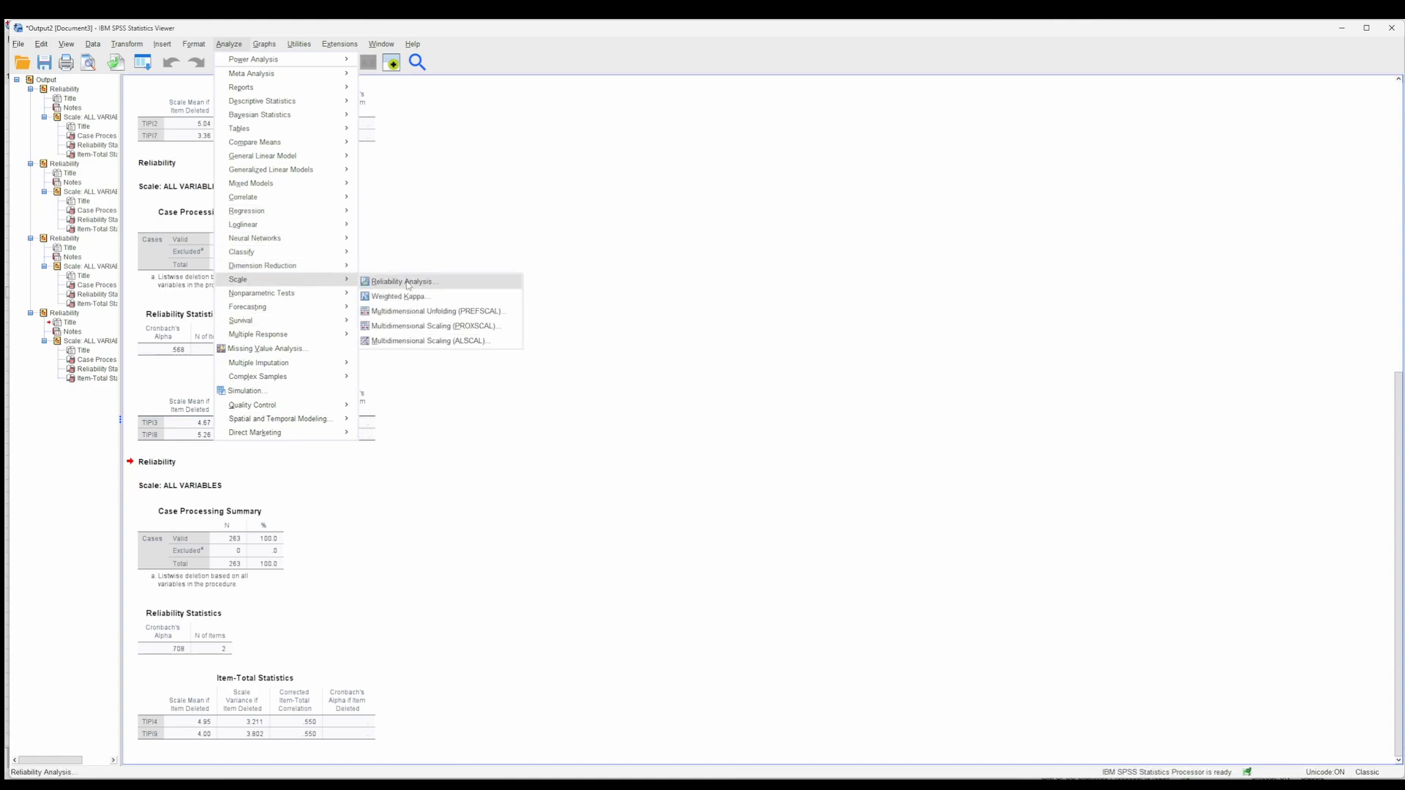
left_click(402, 280)
left_click(732, 338, "shift")
left_click(681, 347)
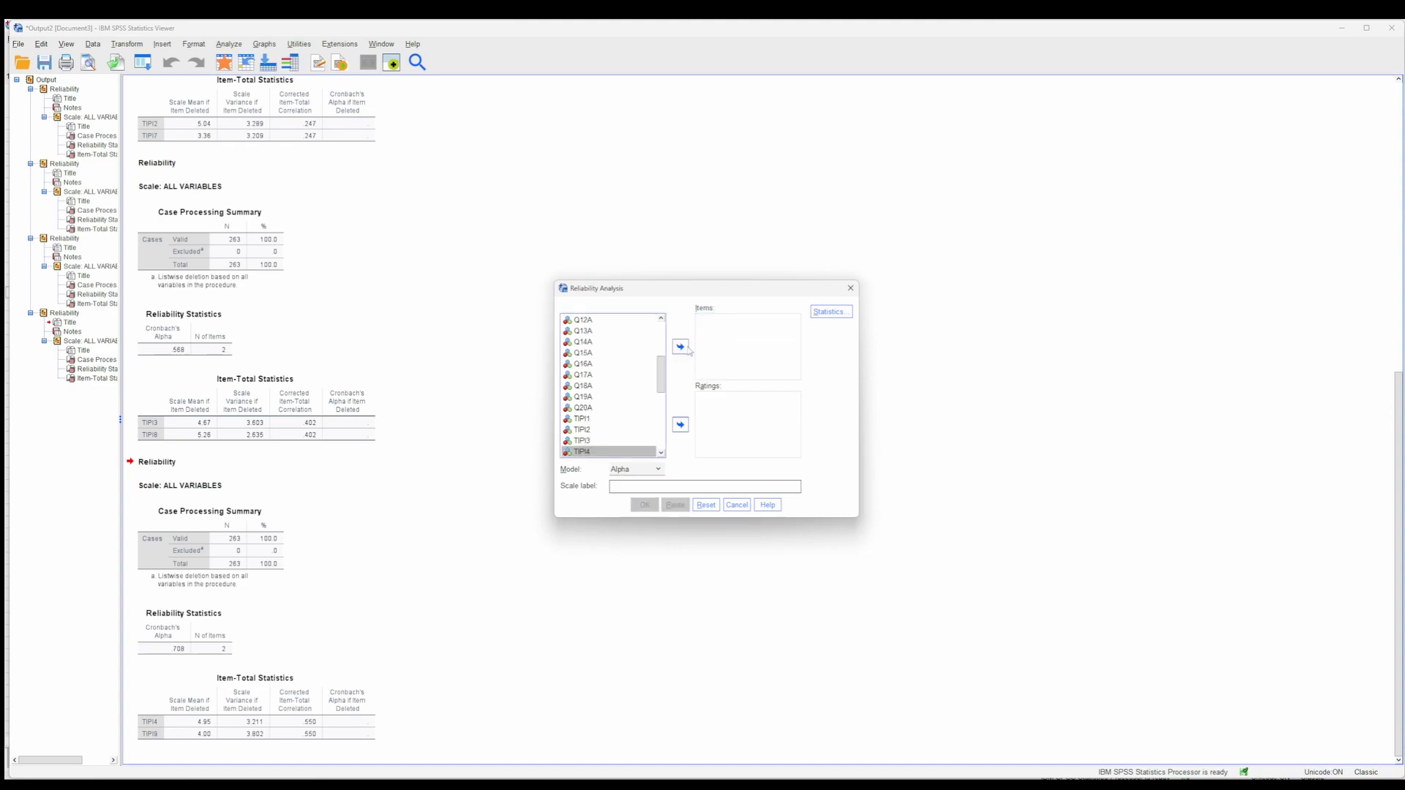
Add TIPI5 and TIPI10 as items and run the reliability analysis on them
scroll(583, 408, "down", 4)
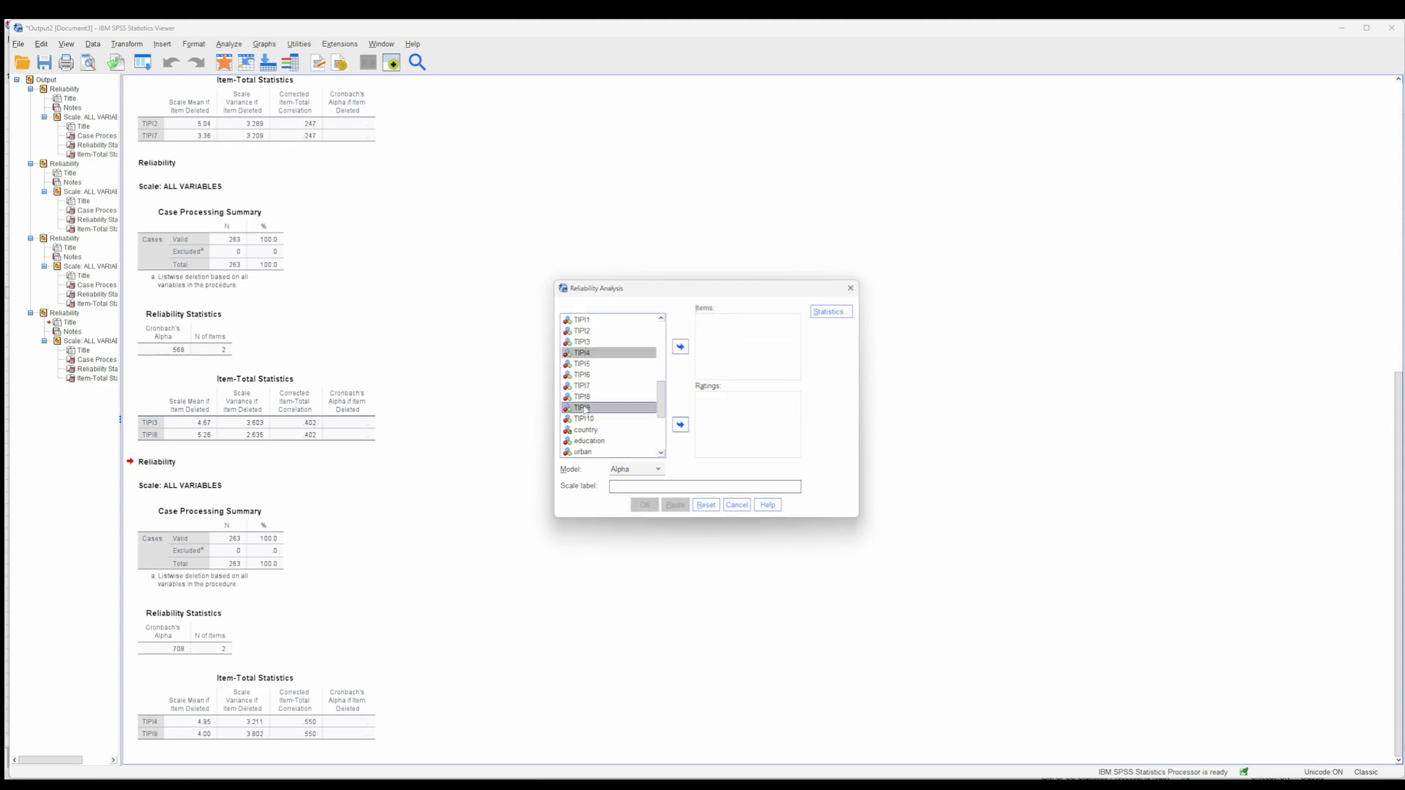
left_click(593, 333)
left_click(605, 385, "ctrl")
left_click(680, 347)
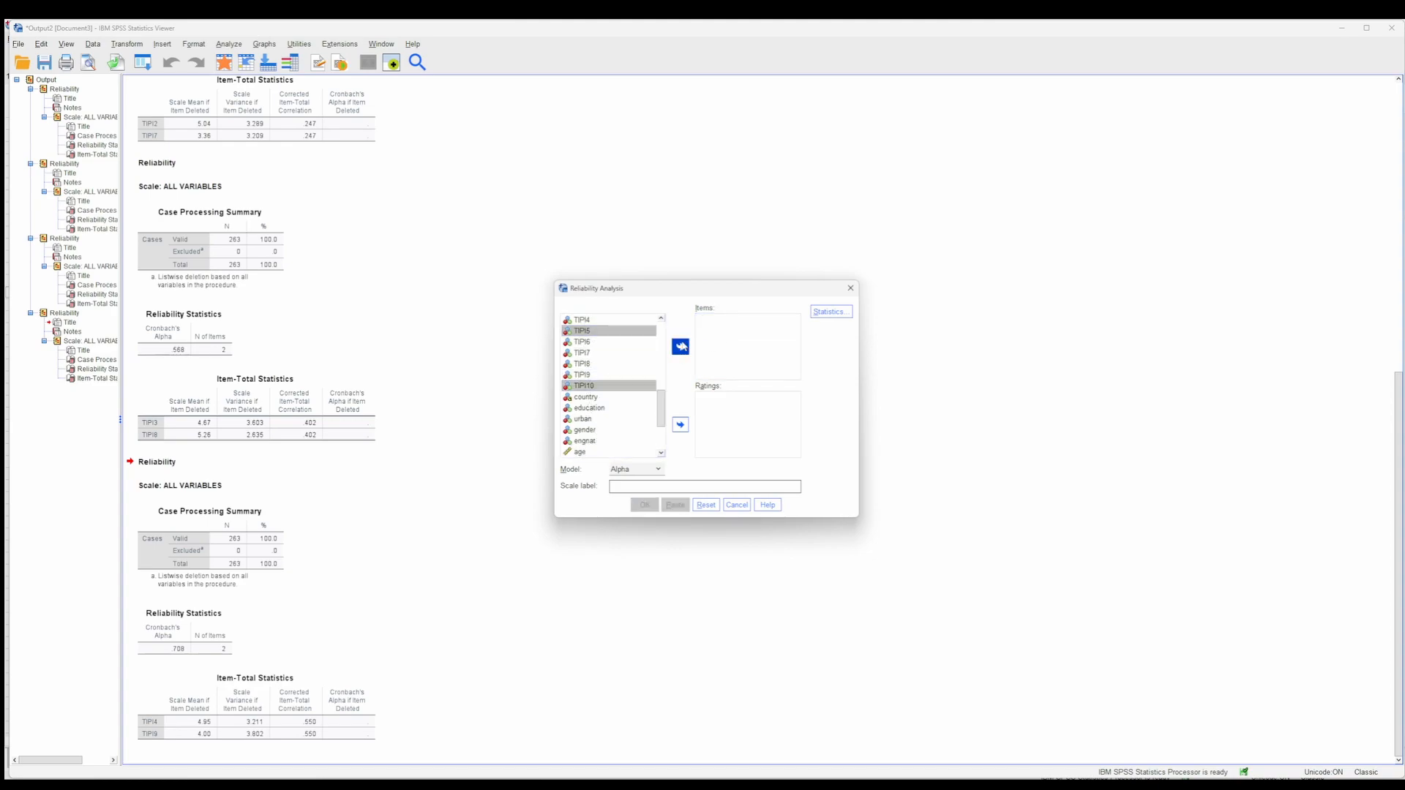
left_click(638, 506)
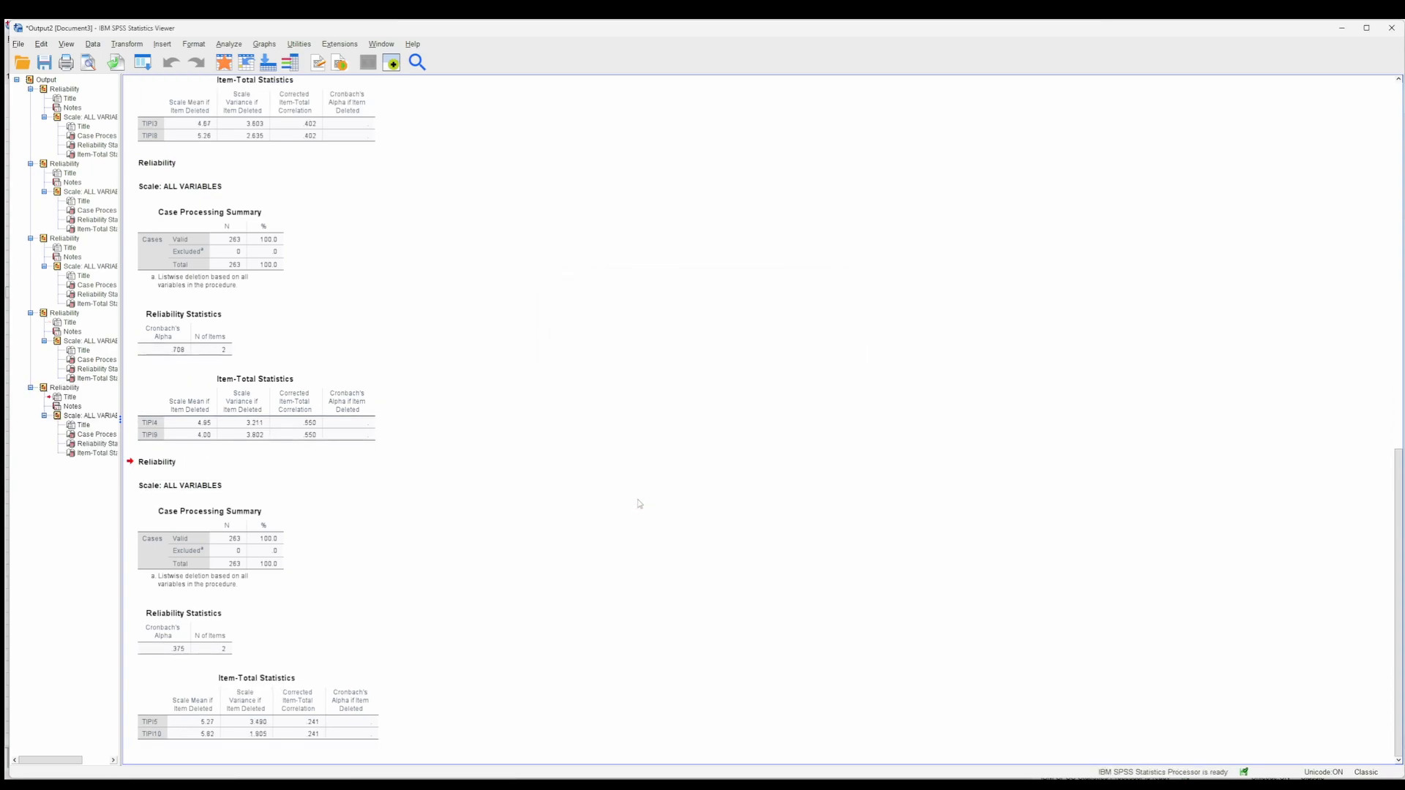
Review the Cronbach's alpha values of all the TIPI item pairs in the output
scroll(637, 501, "up", 10)
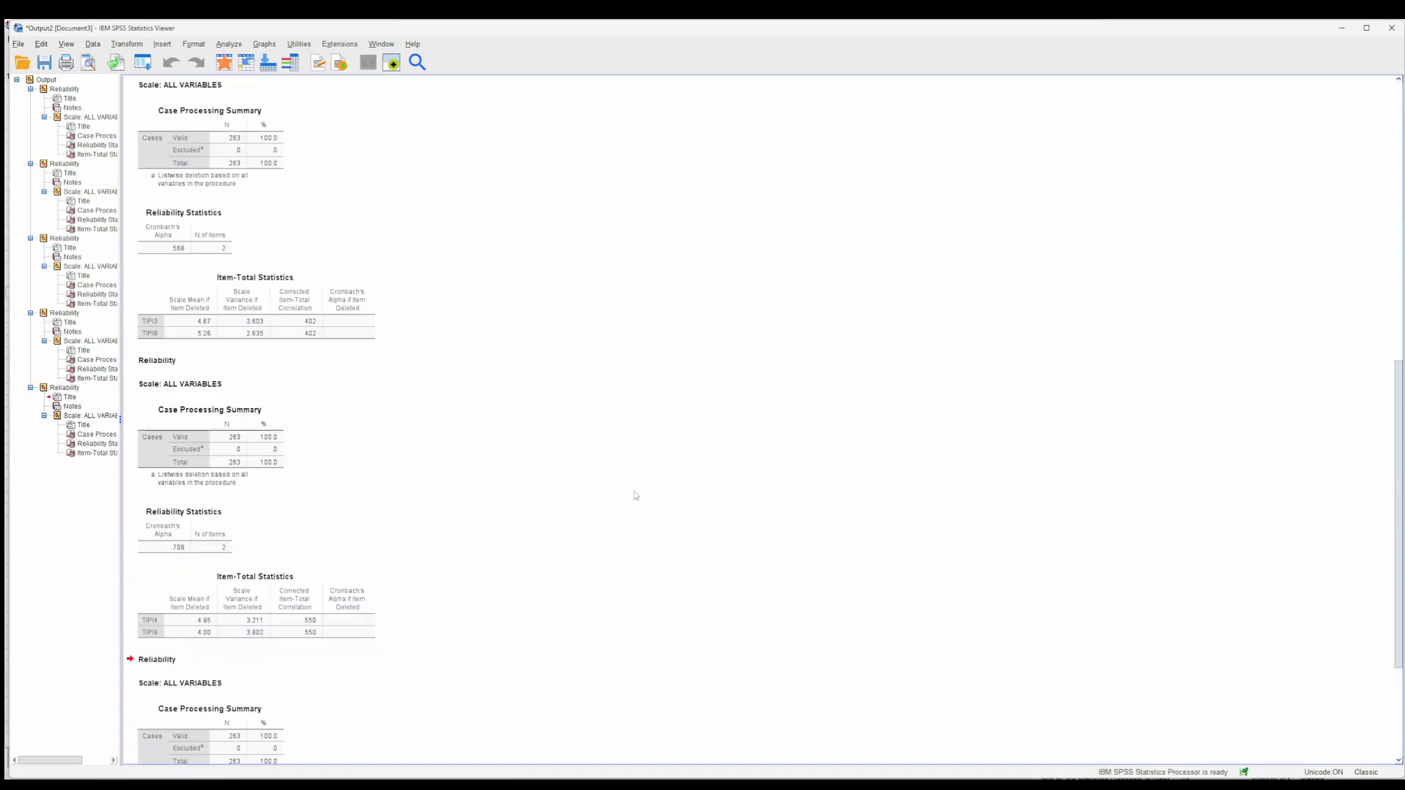
scroll(574, 518, "up", 3)
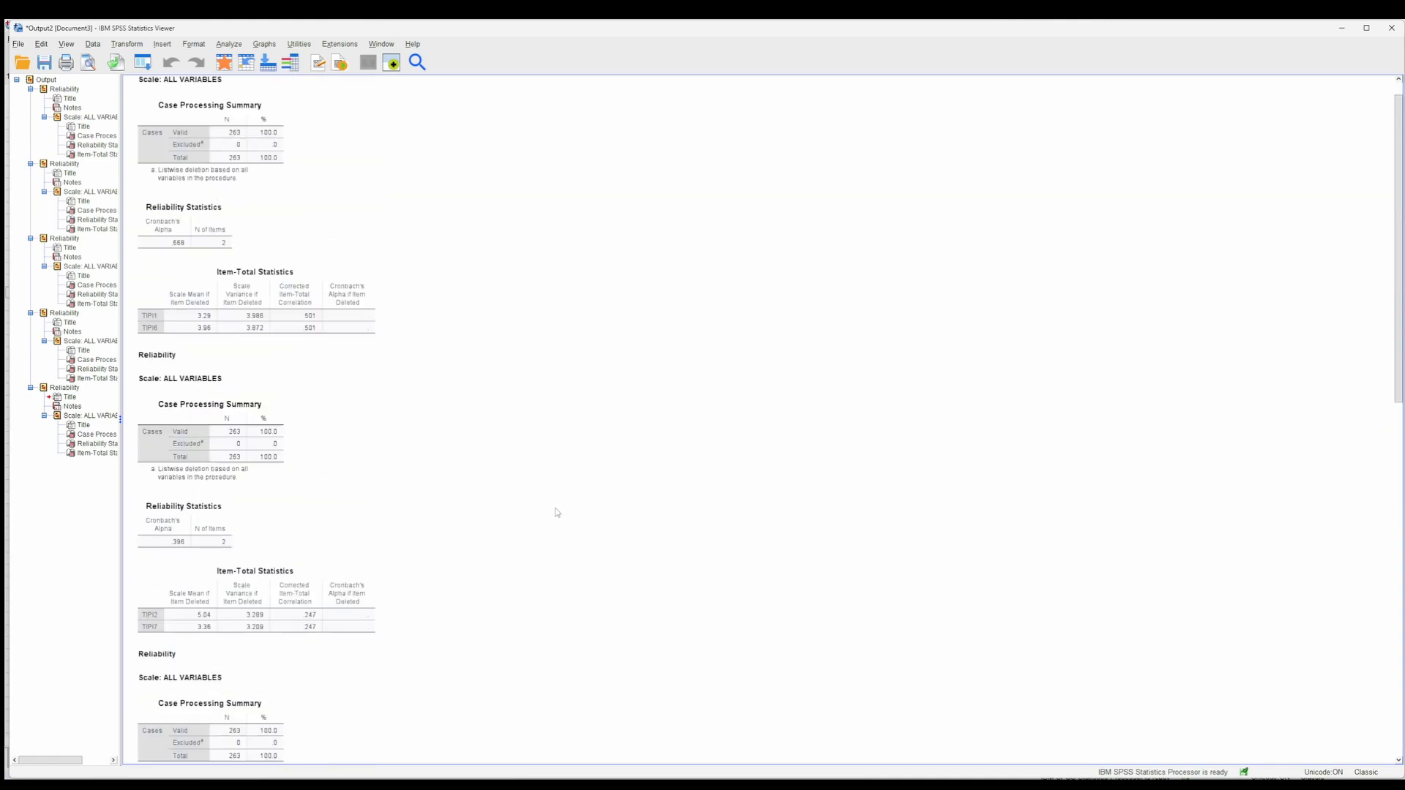
scroll(362, 446, "down", 5)
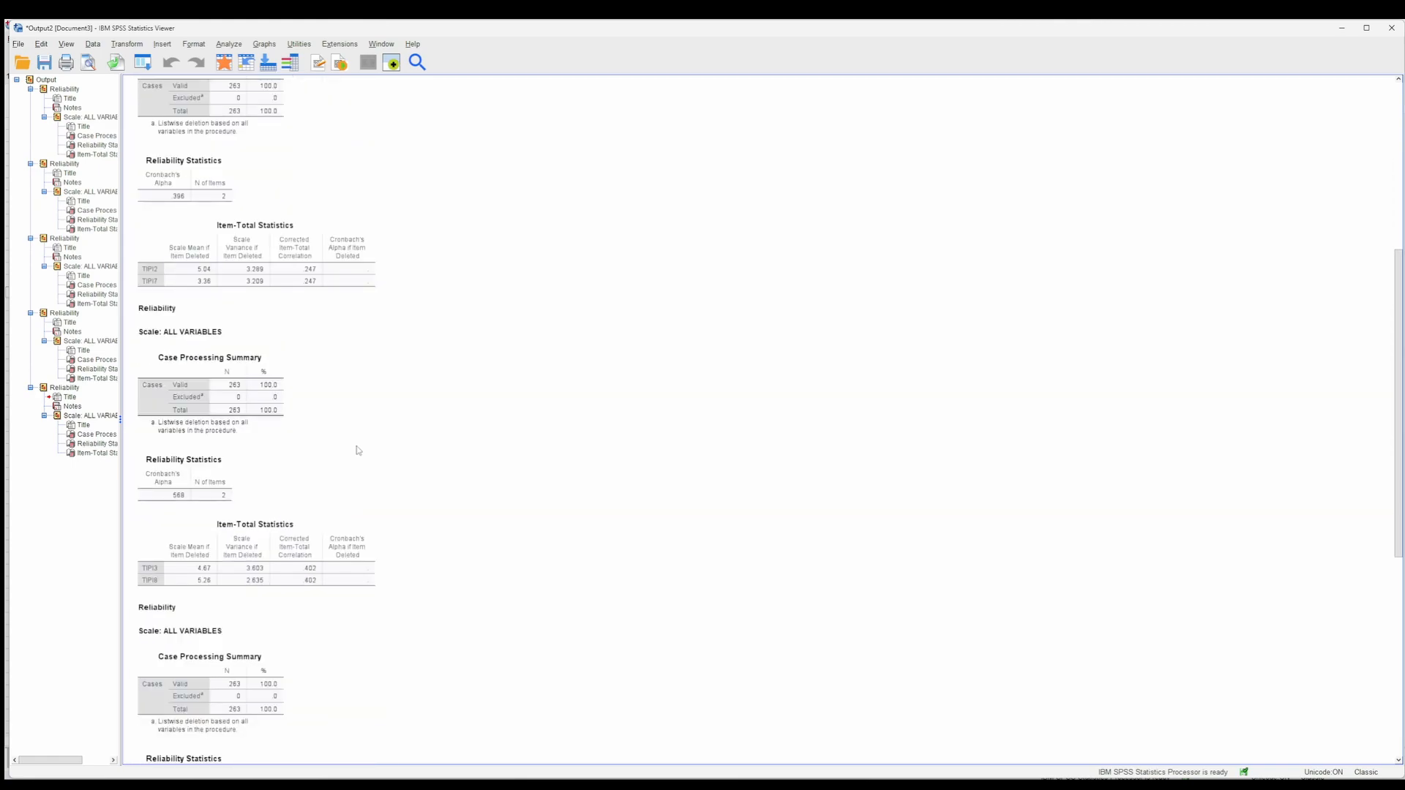
scroll(346, 449, "down", 5)
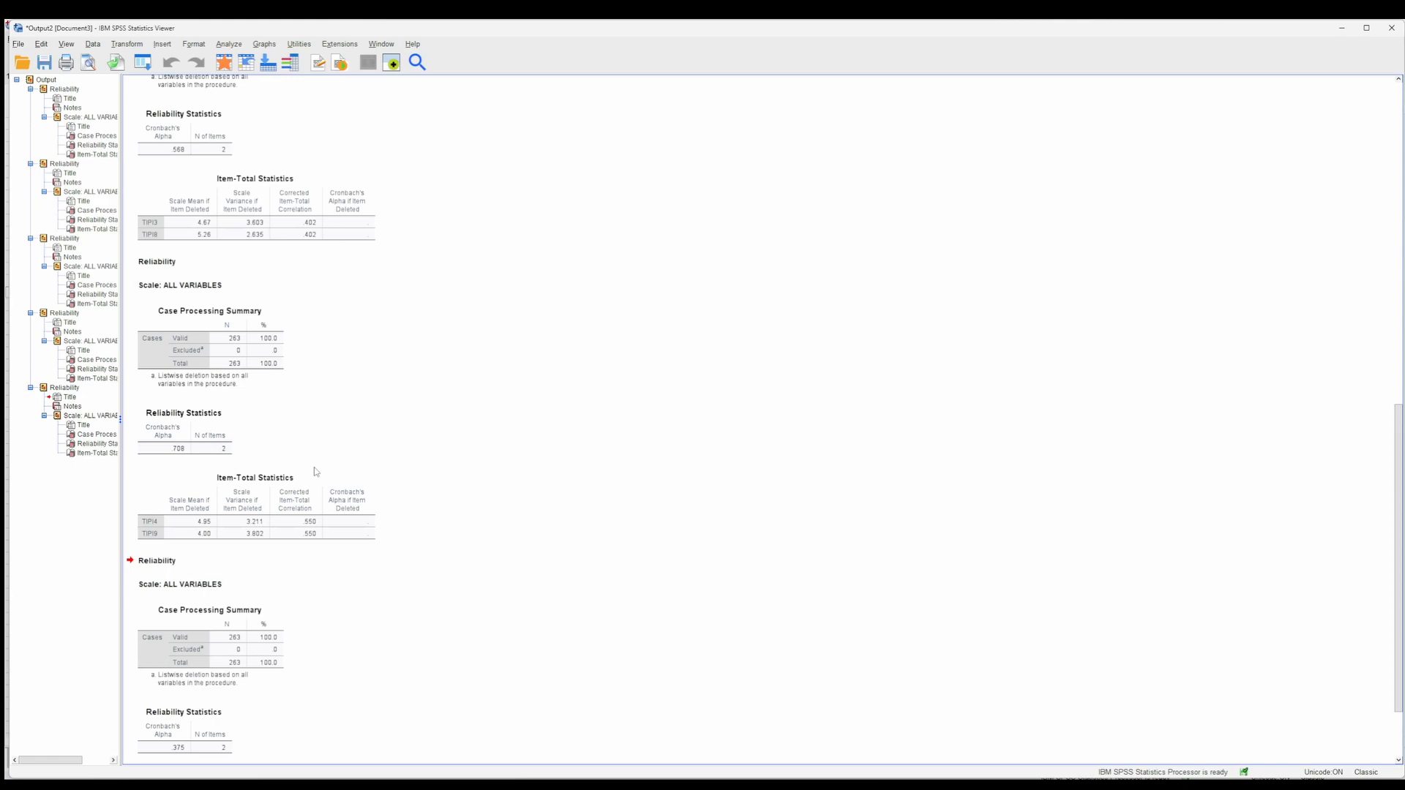
scroll(440, 466, "down", 1)
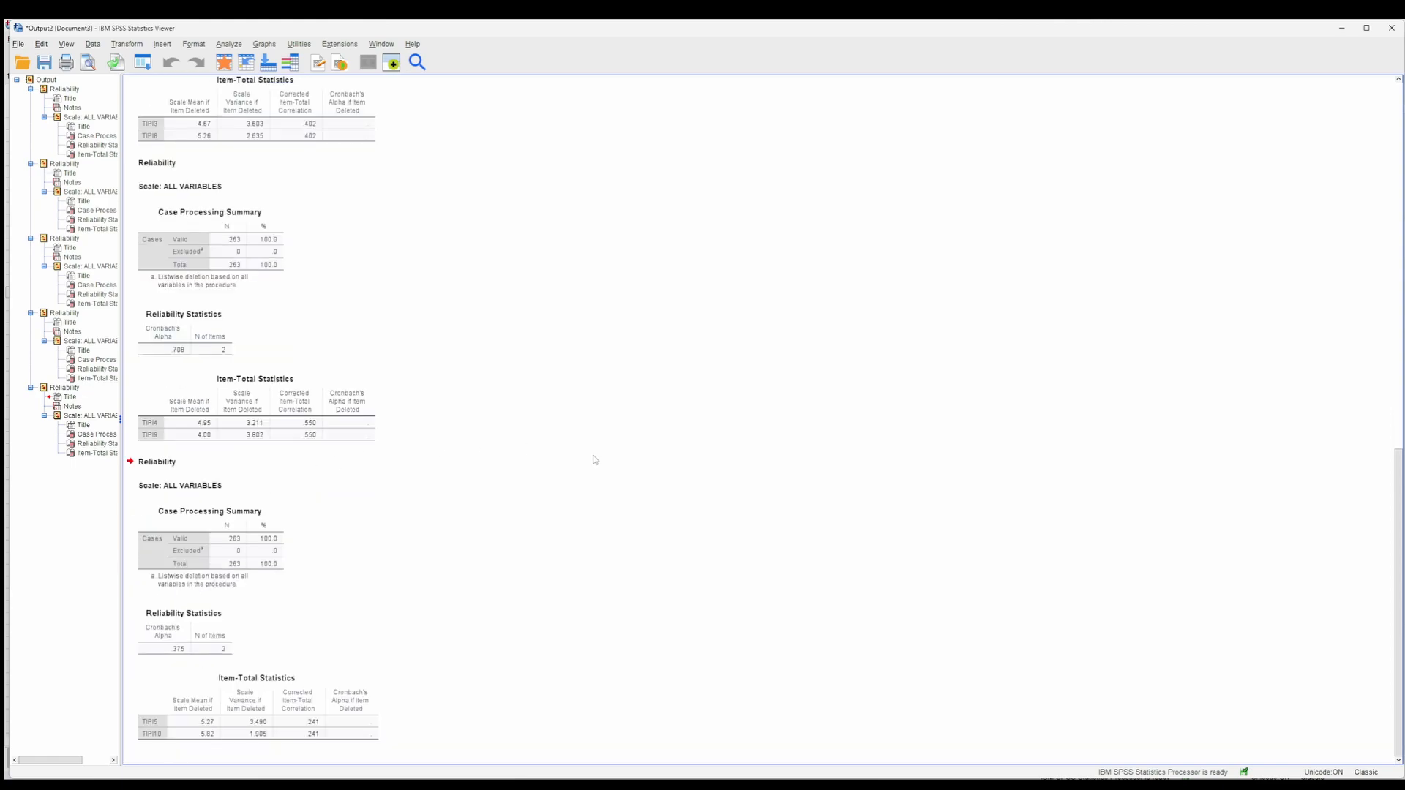
Minimize the output, return to the start of the data and select the columns Q1A through Q20A
left_click(1341, 32)
left_click(1133, 93)
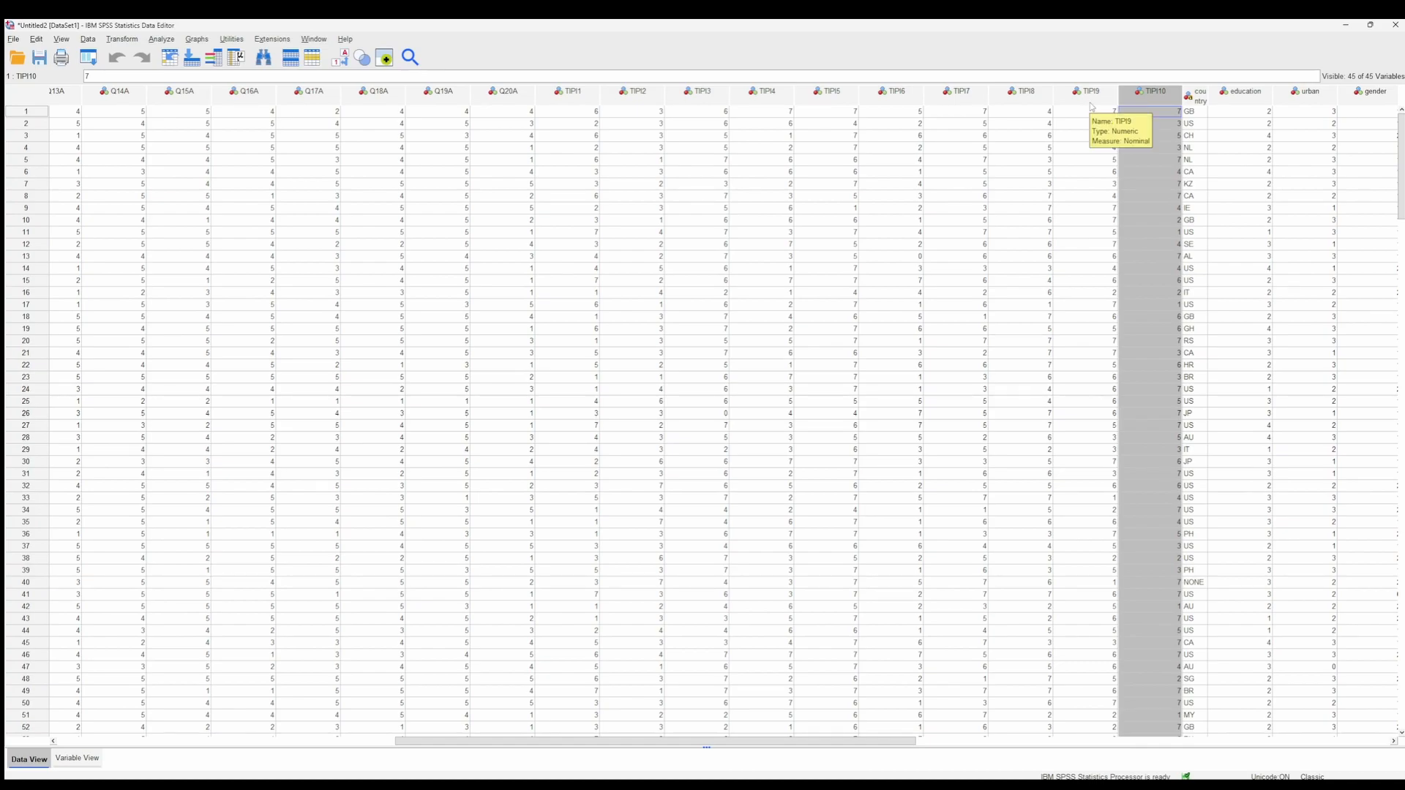
left_click(892, 257)
left_click_drag(631, 741, 453, 759)
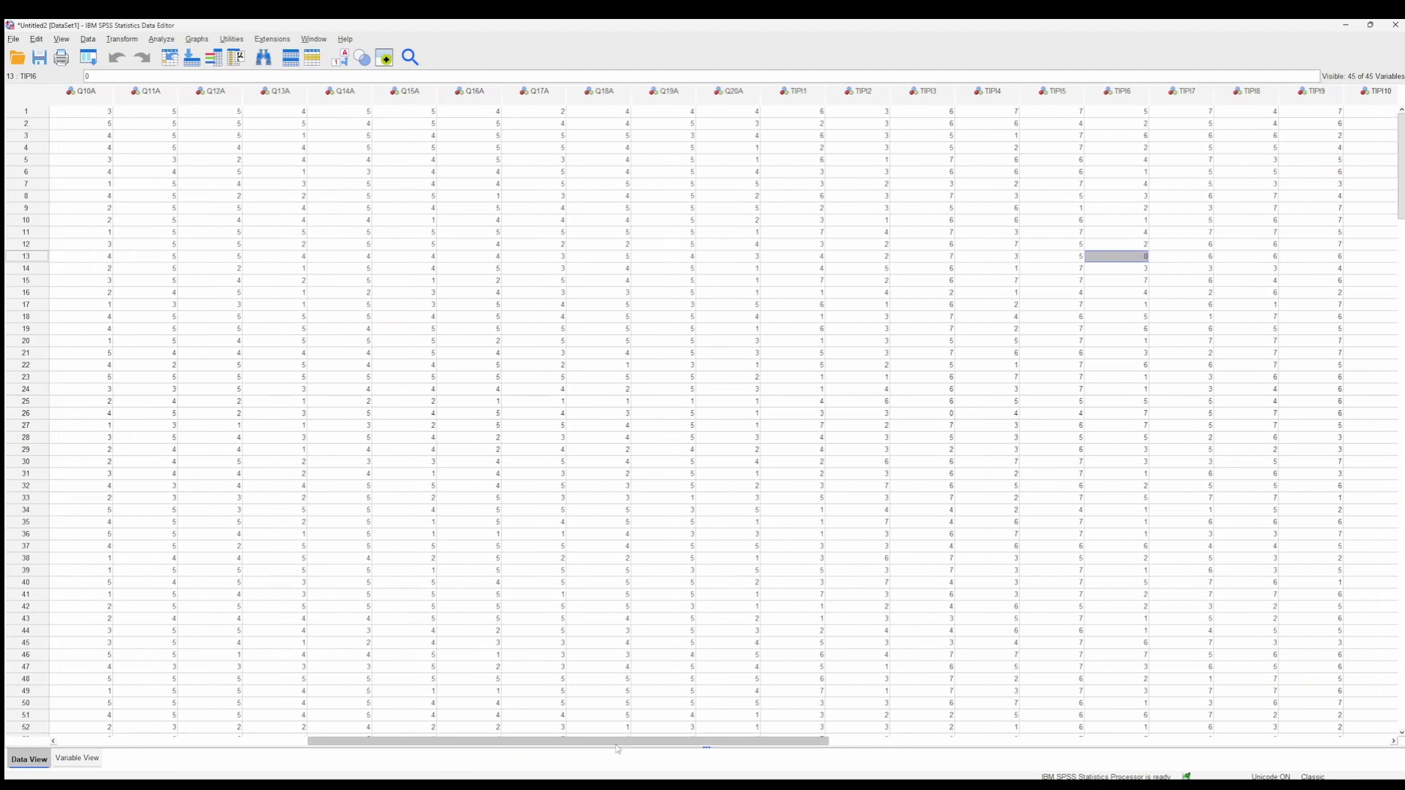
left_click_drag(619, 741, 331, 721)
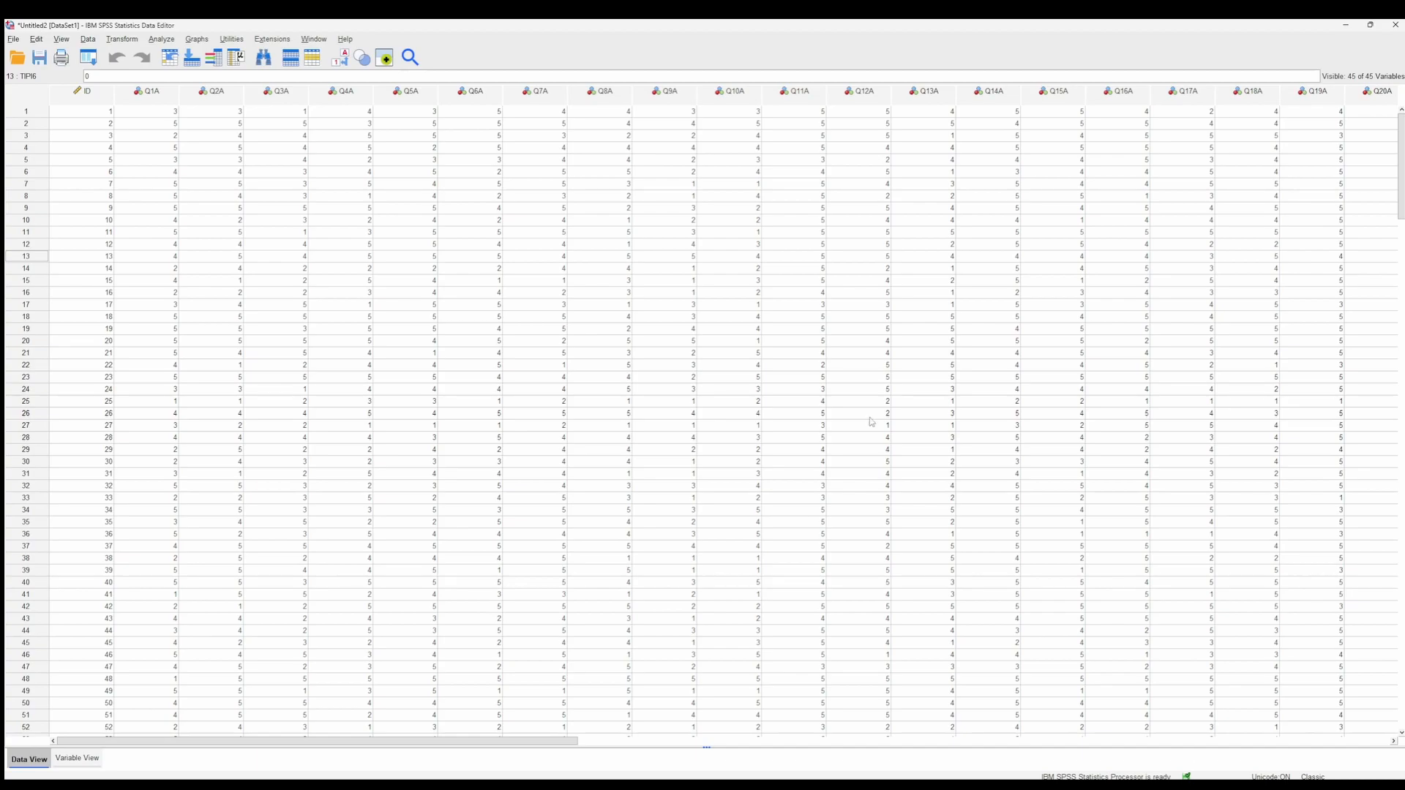
left_click(645, 270)
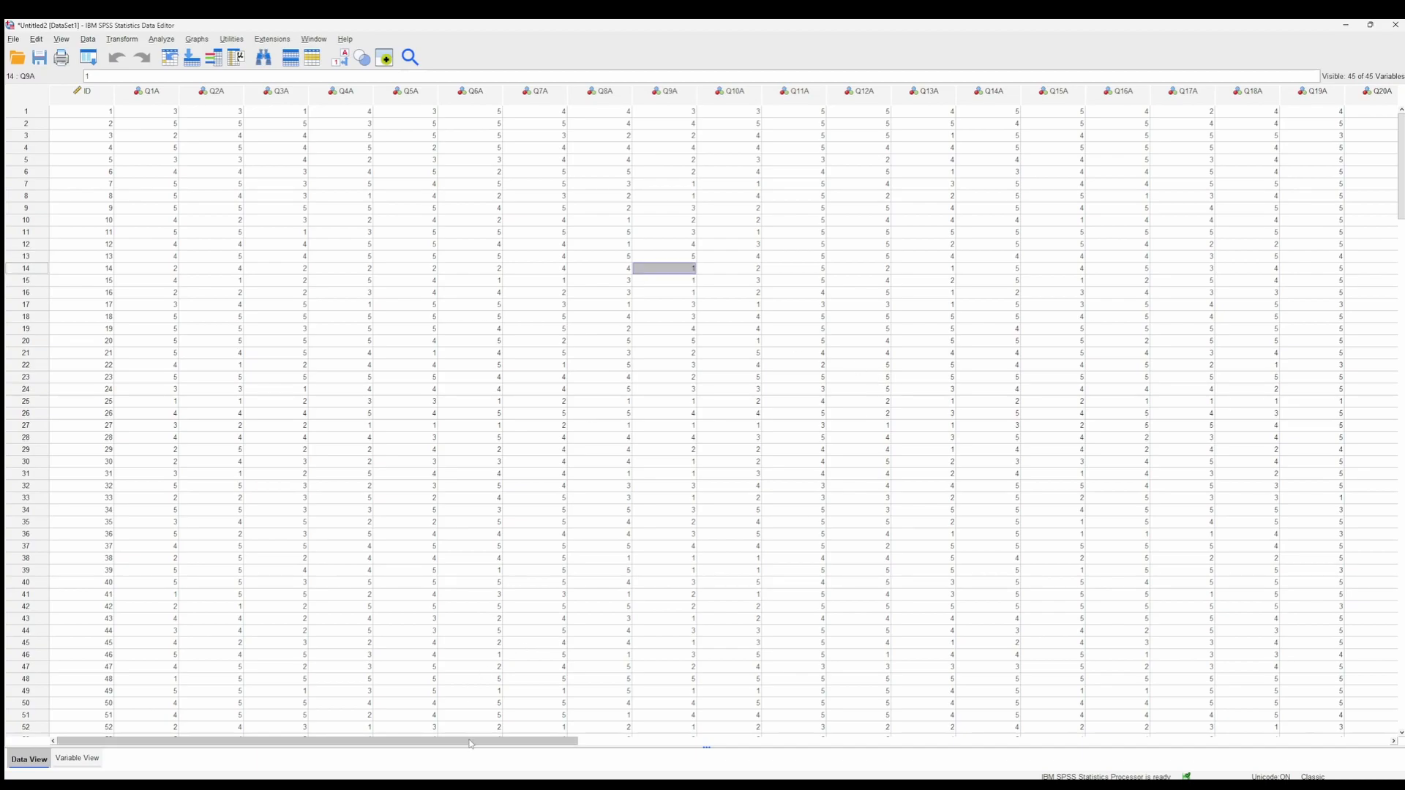
left_click(555, 330)
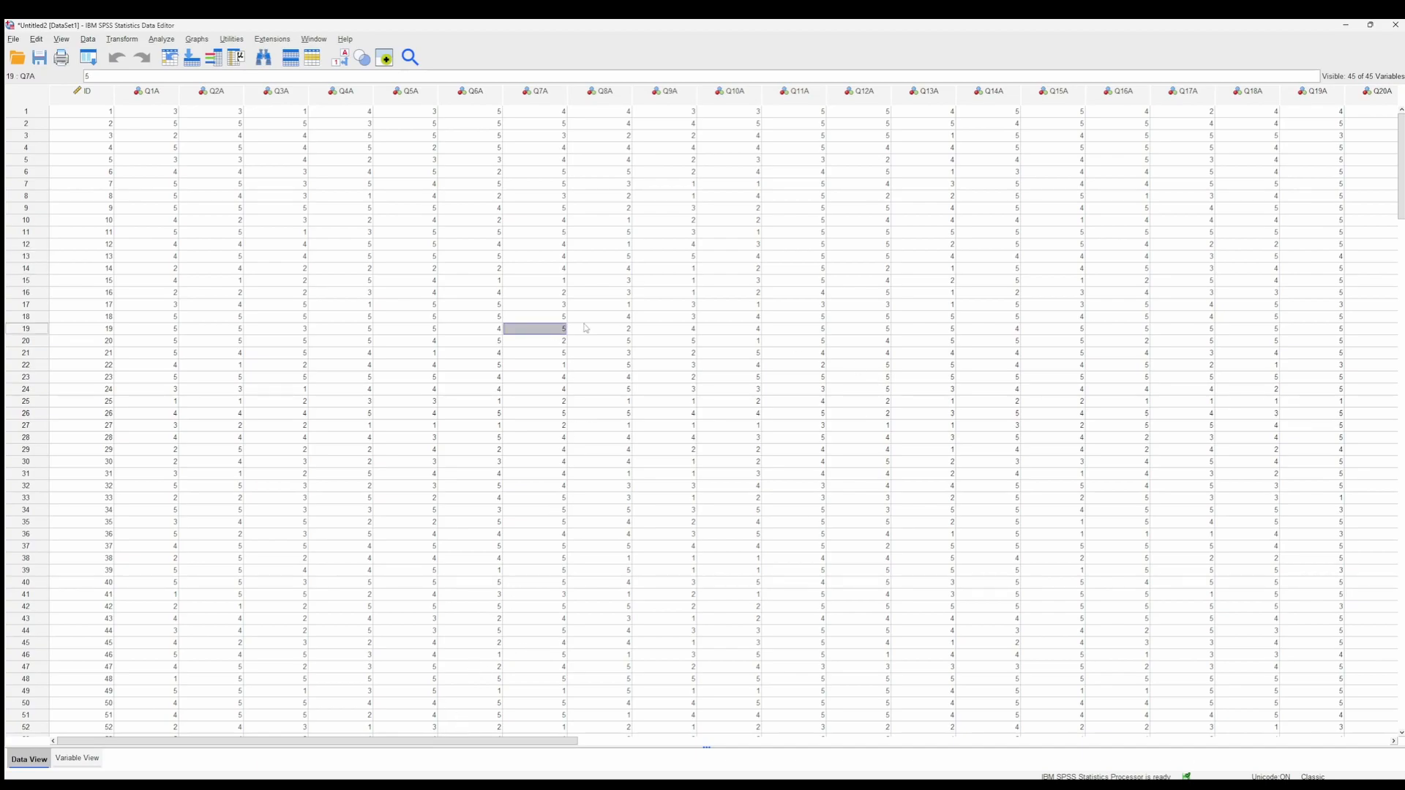
left_click_drag(149, 93, 1355, 120)
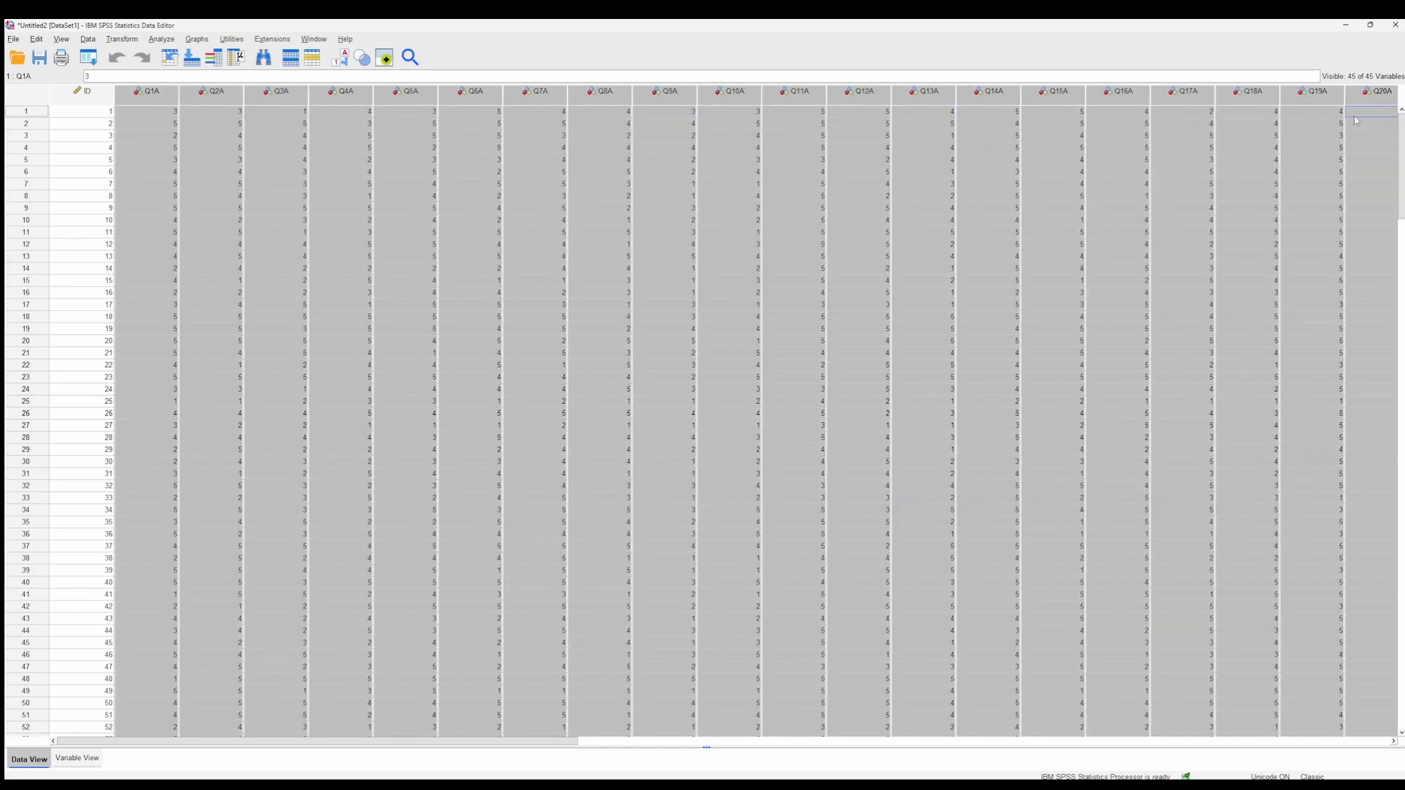
Deselect the Q columns, start a Compute Variable transformation and name the target variable mach_sum
mouse_move(541, 743)
left_mouse_down()
mouse_move(630, 743)
mouse_move(538, 743)
left_mouse_up()
left_click(402, 369)
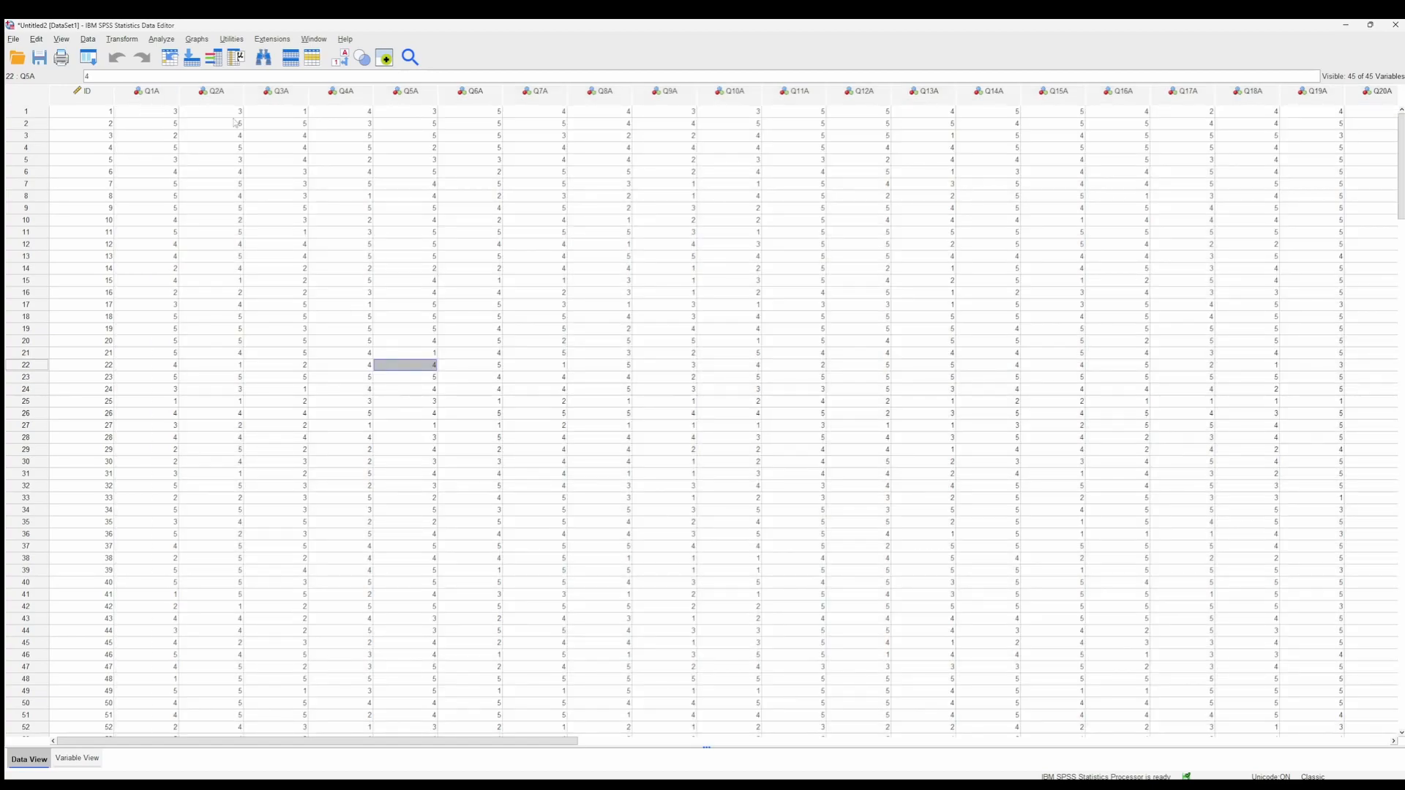
left_click(161, 39)
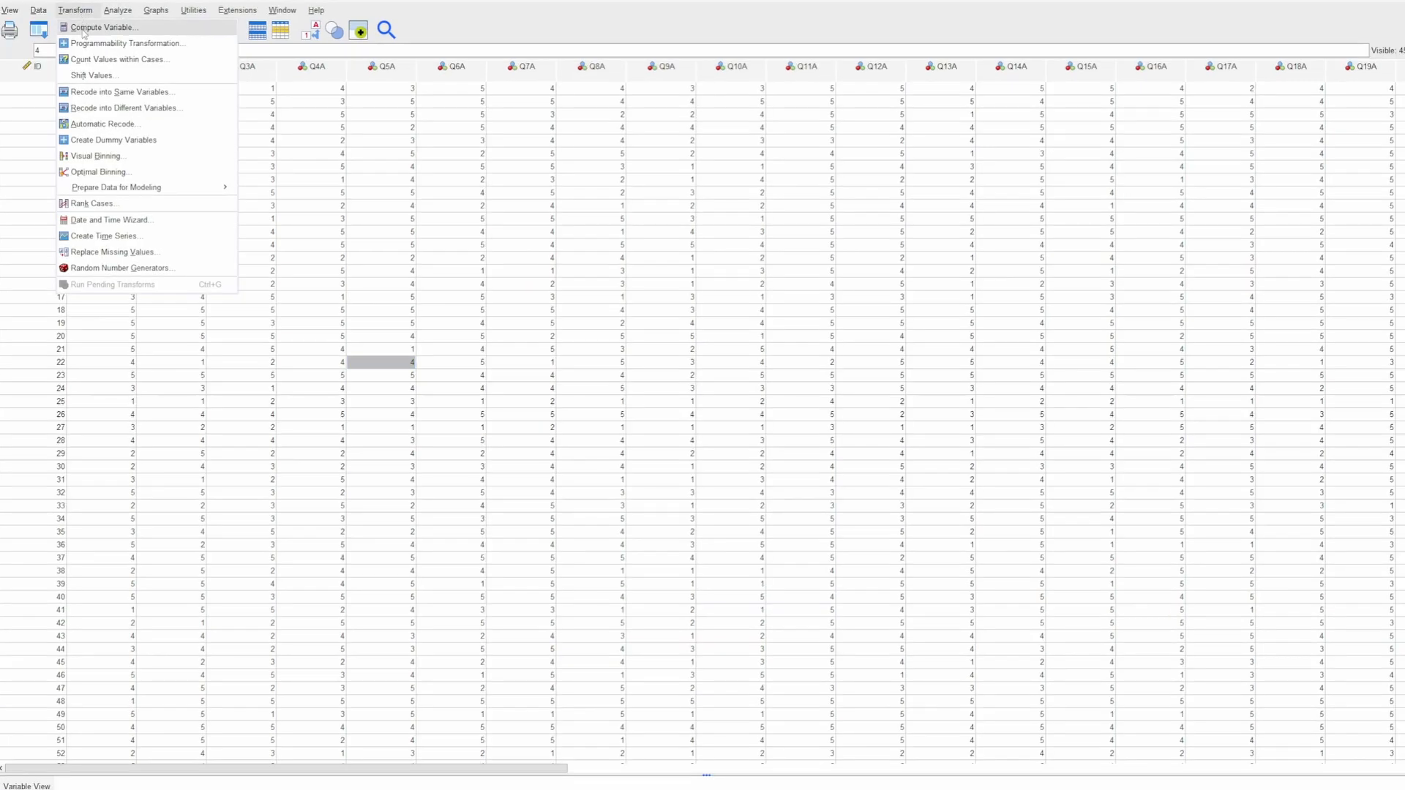
left_click(147, 55)
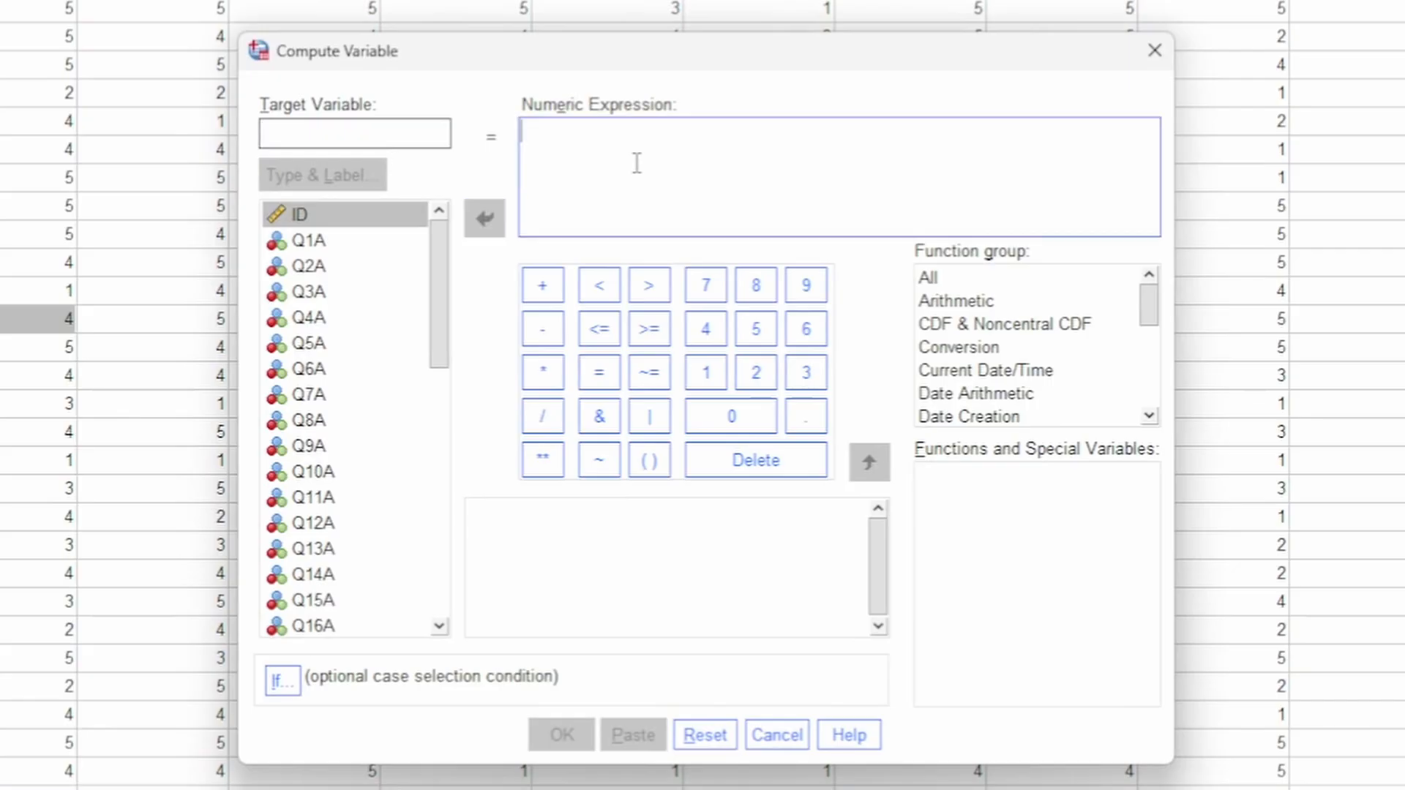
left_click(362, 245)
left_click(363, 132)
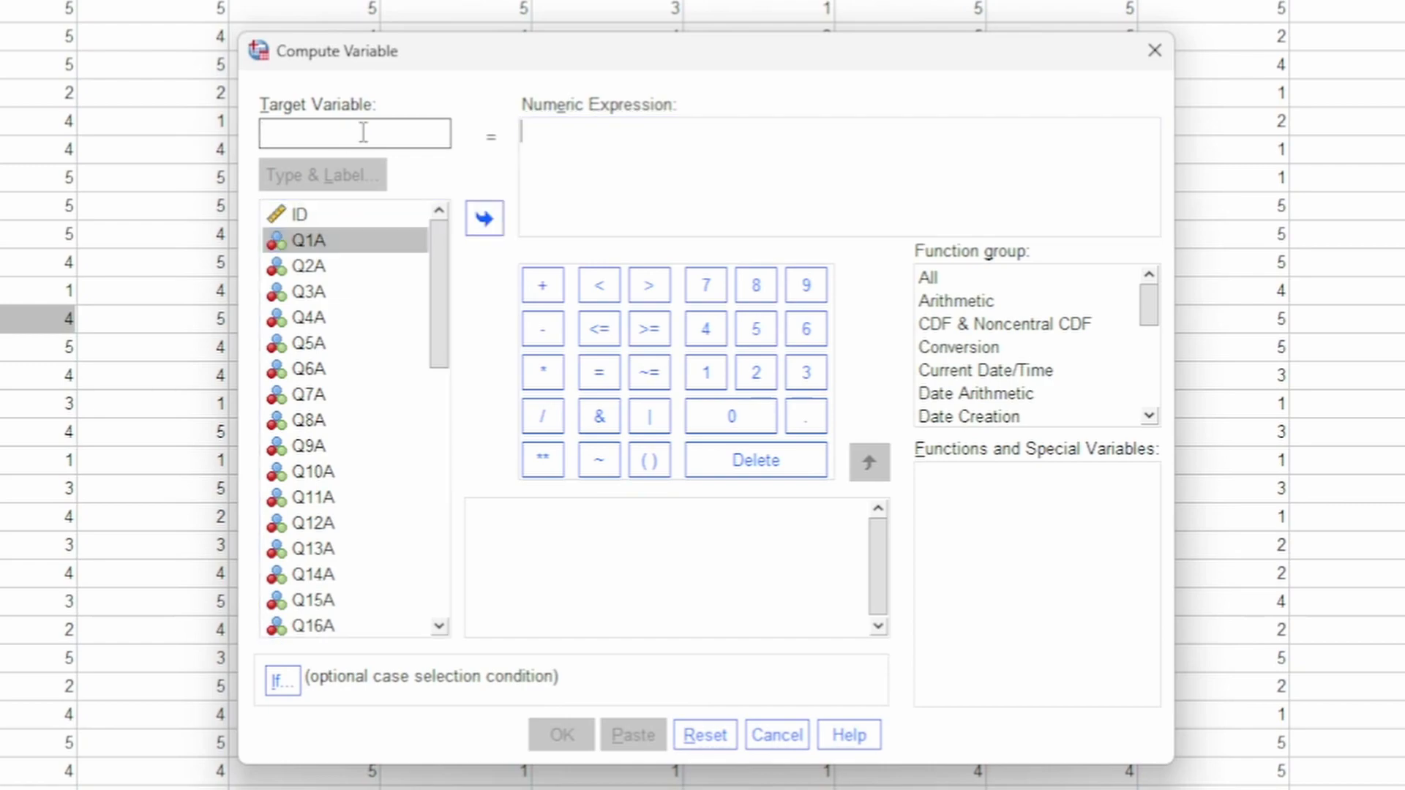
type("ma")
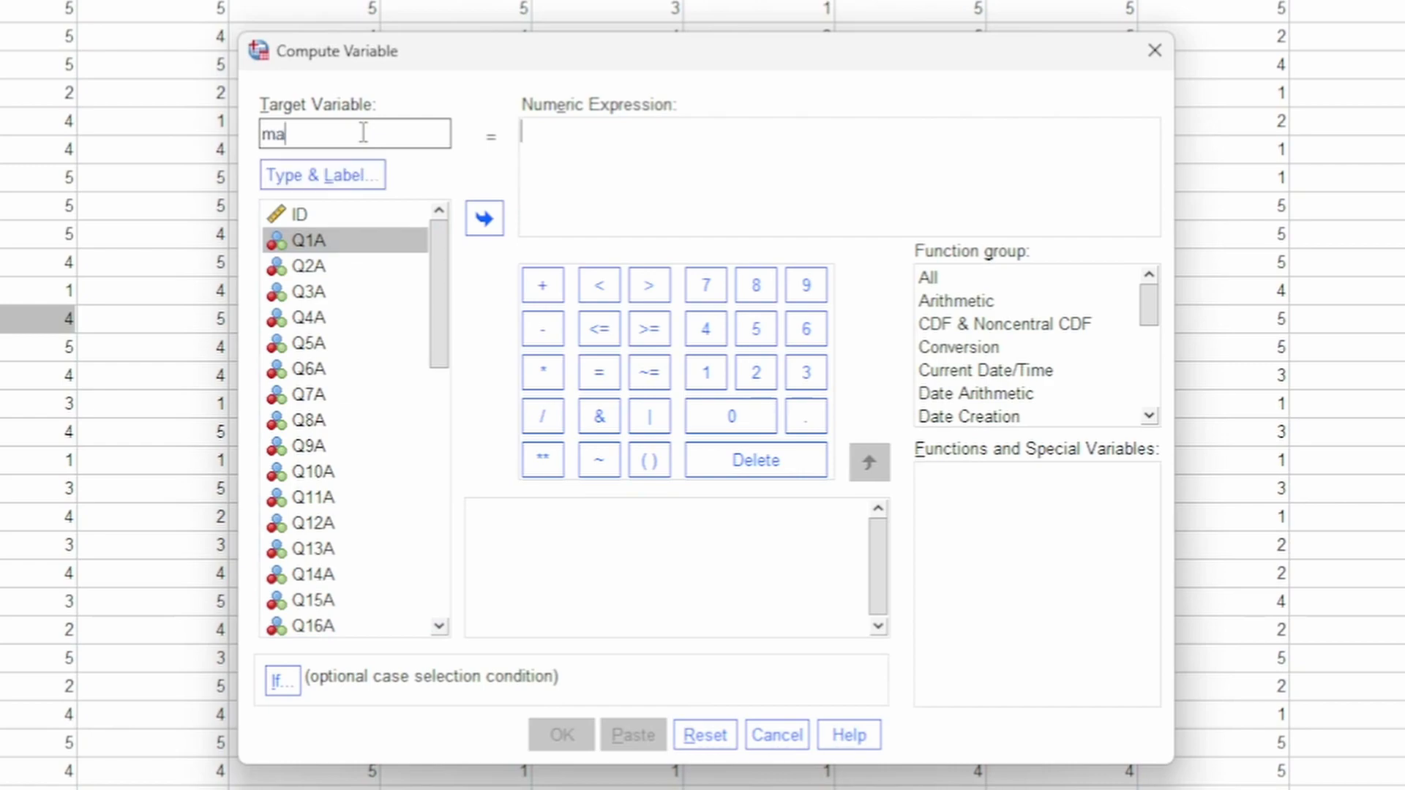
type("ch_)um")
Enter the items Q1A through Q10A in the numeric expression, each followed by a plus sign
left_click(627, 172)
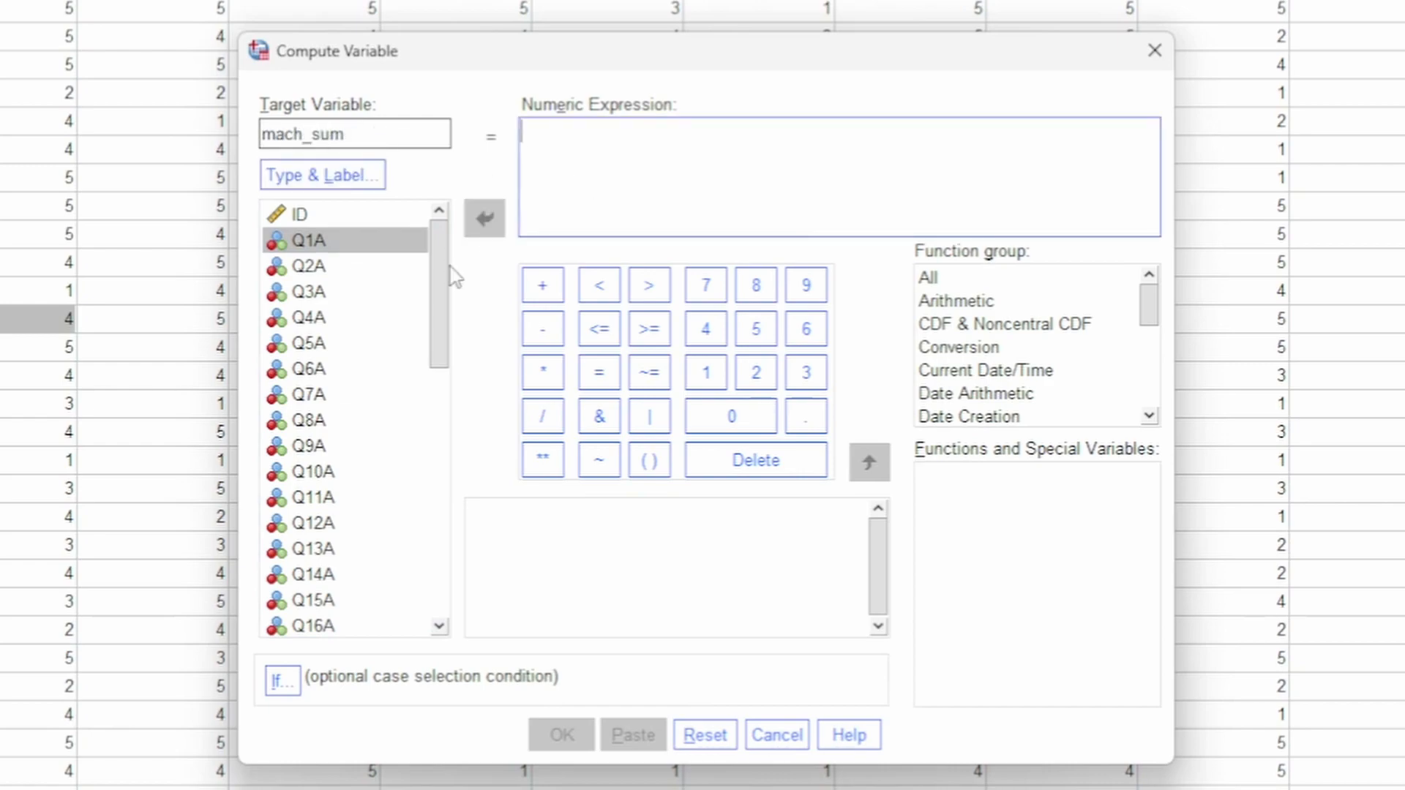
double_click(358, 248)
type("+")
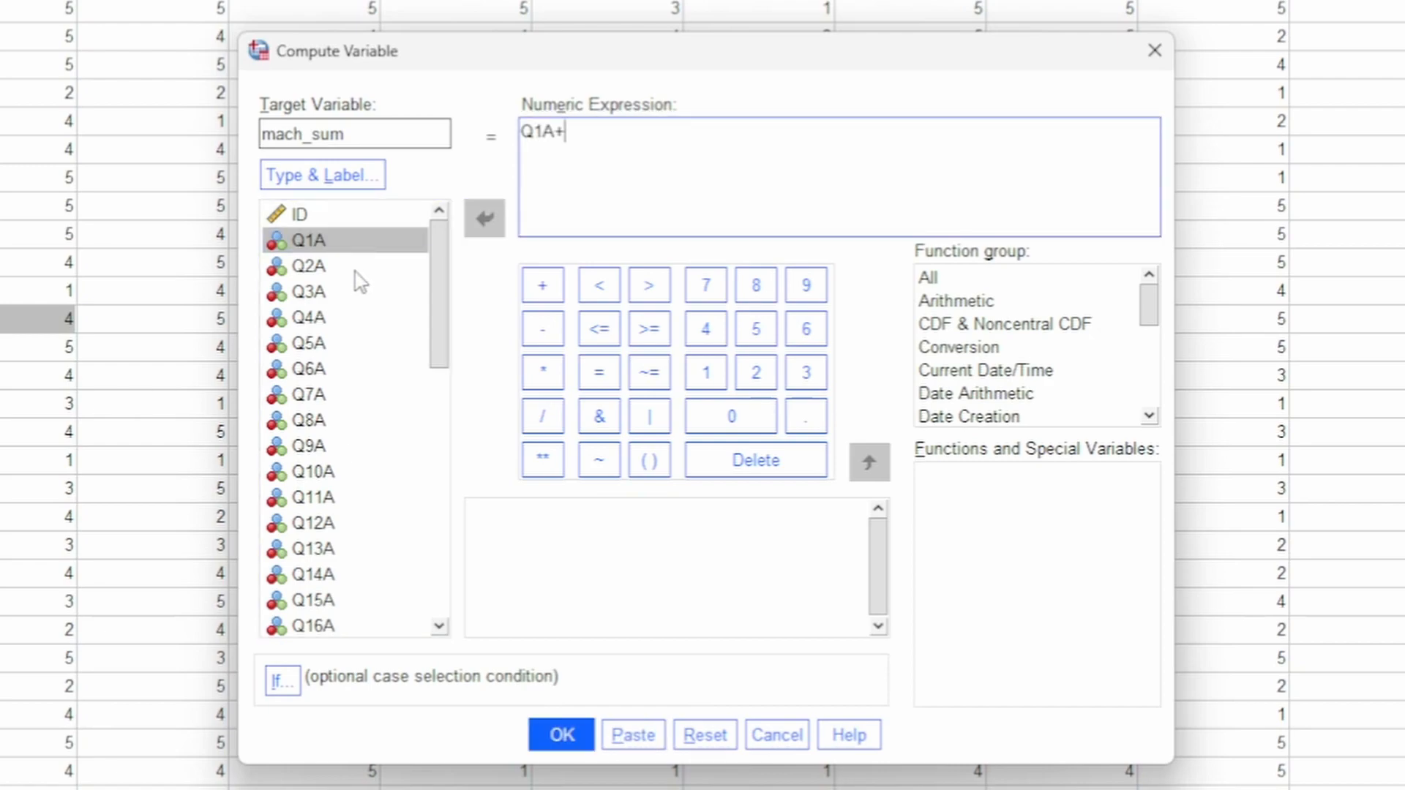
double_click(356, 268)
type("+")
left_click(337, 291)
double_click(337, 291)
type("+Q3A+")
double_click(338, 317)
type("+Q4A+")
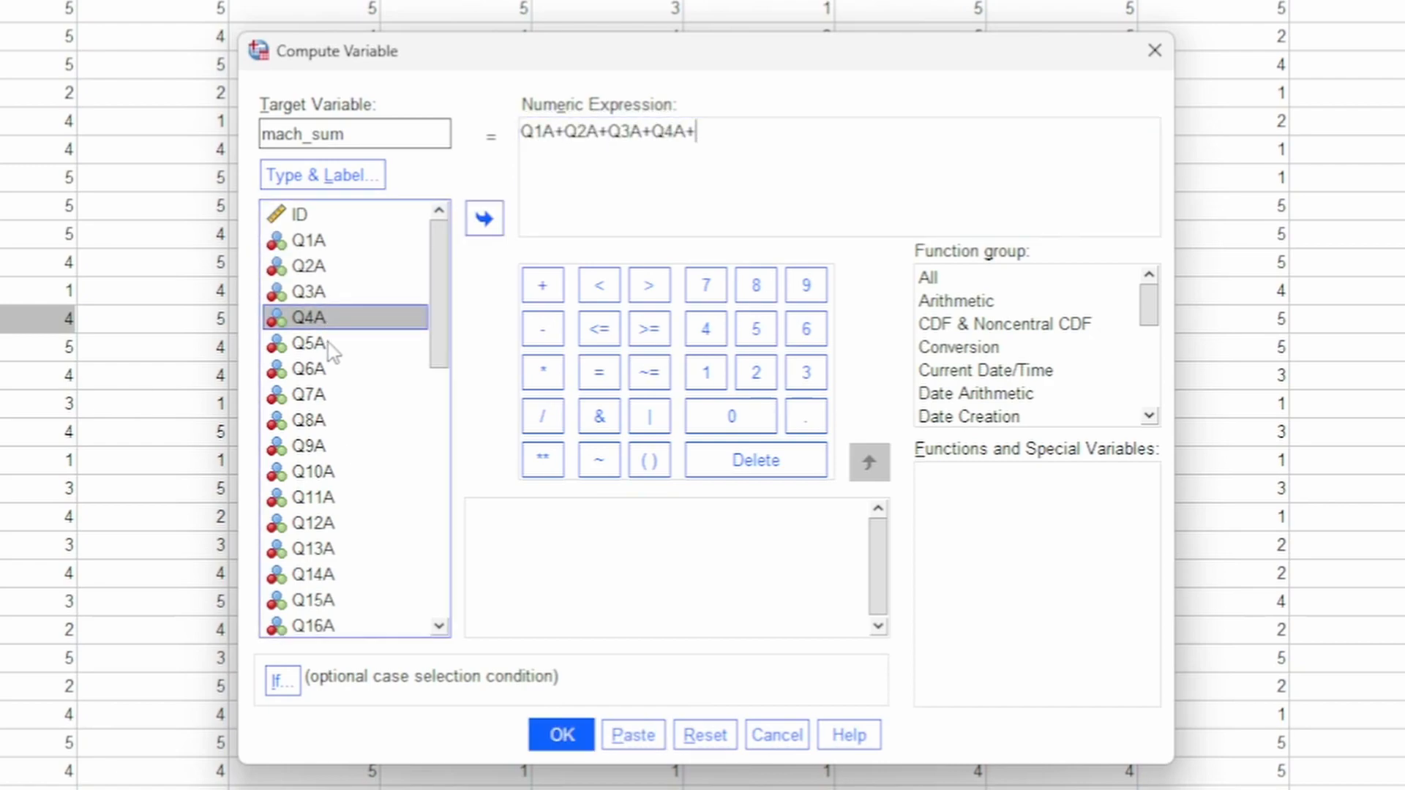
double_click(338, 343)
type("+")
double_click(345, 370)
type("+Q6A+")
double_click(338, 398)
type("+Q6A+Q7A+")
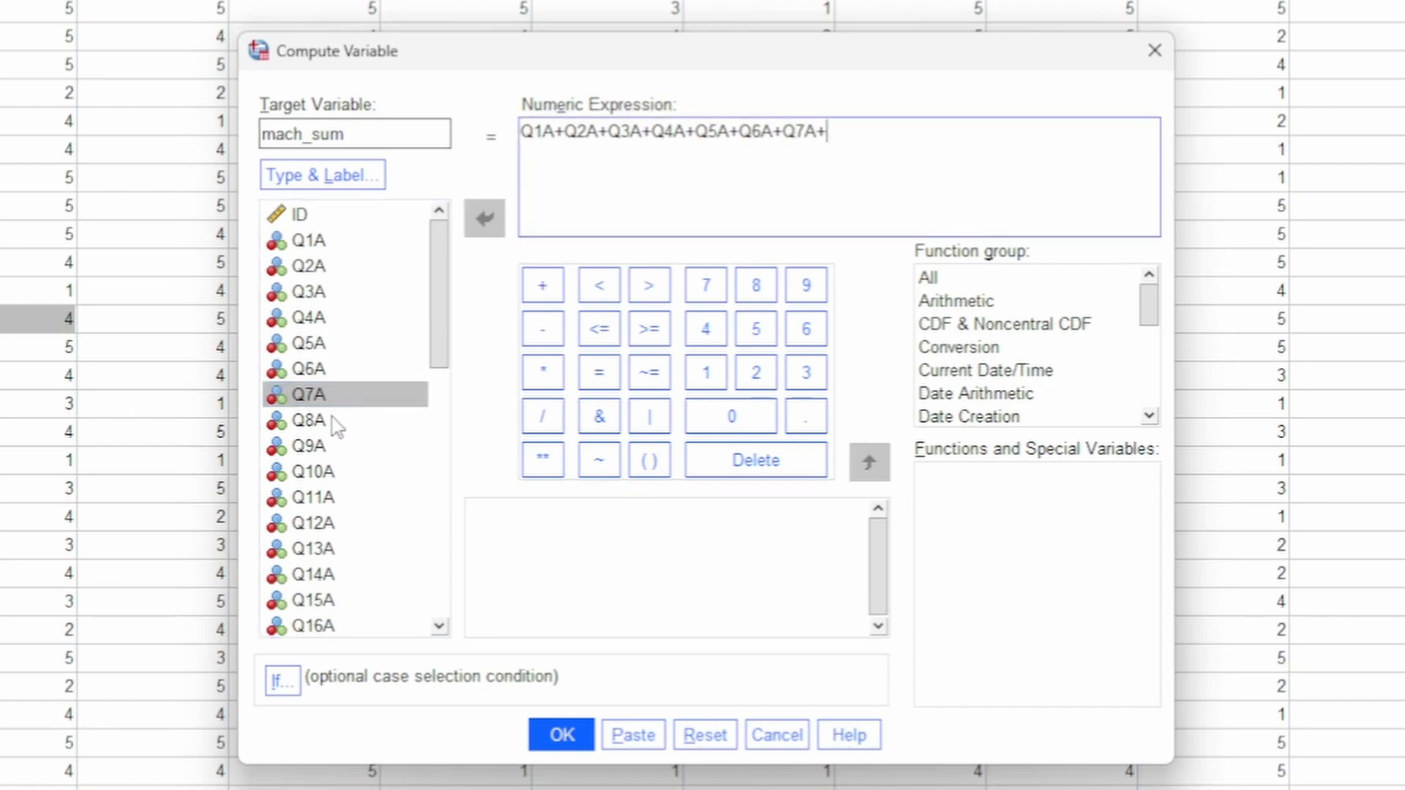
double_click(338, 423)
type("+")
left_click(340, 450)
double_click(340, 450)
type("+Q9A+")
double_click(359, 474)
type("+Q9A+Q10A+")
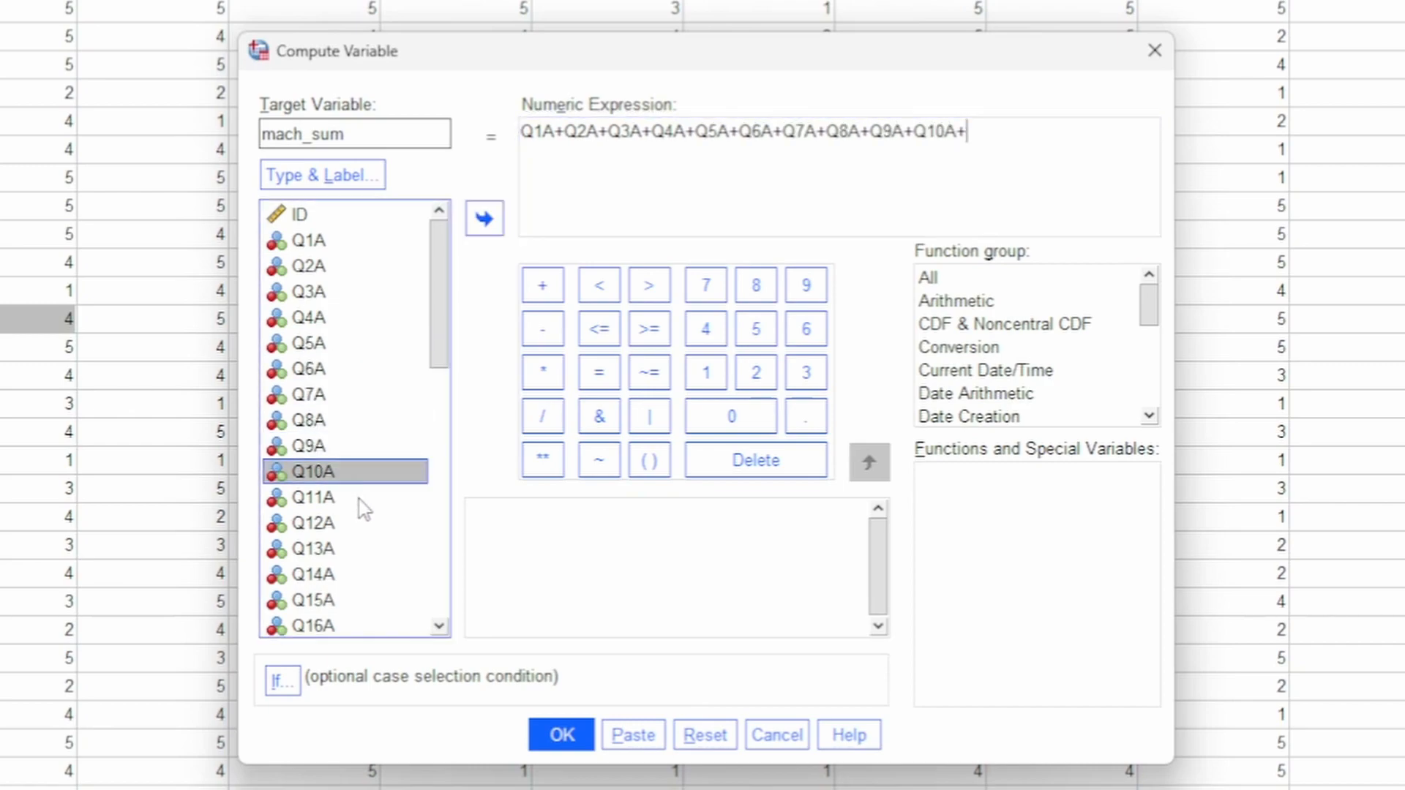
Extend the expression with Q11A through Q20A joined by plus signs, ending at Q20A
double_click(362, 499)
type("+")
double_click(369, 524)
type("+Q12A+")
double_click(374, 547)
type("+Q12A+Q13A+")
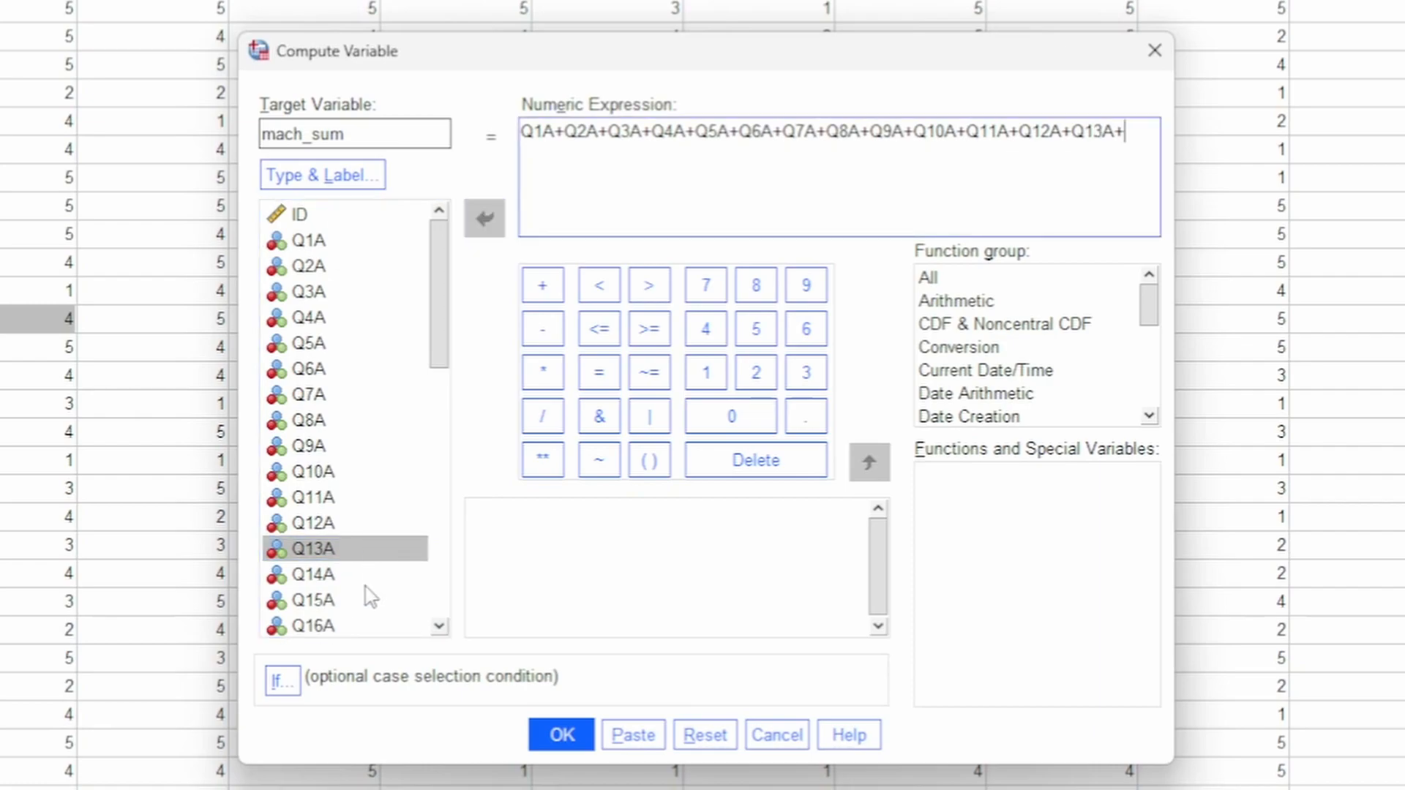
double_click(364, 576)
type("+")
double_click(358, 602)
type("+Q15A")
scroll(369, 593, "down", 2)
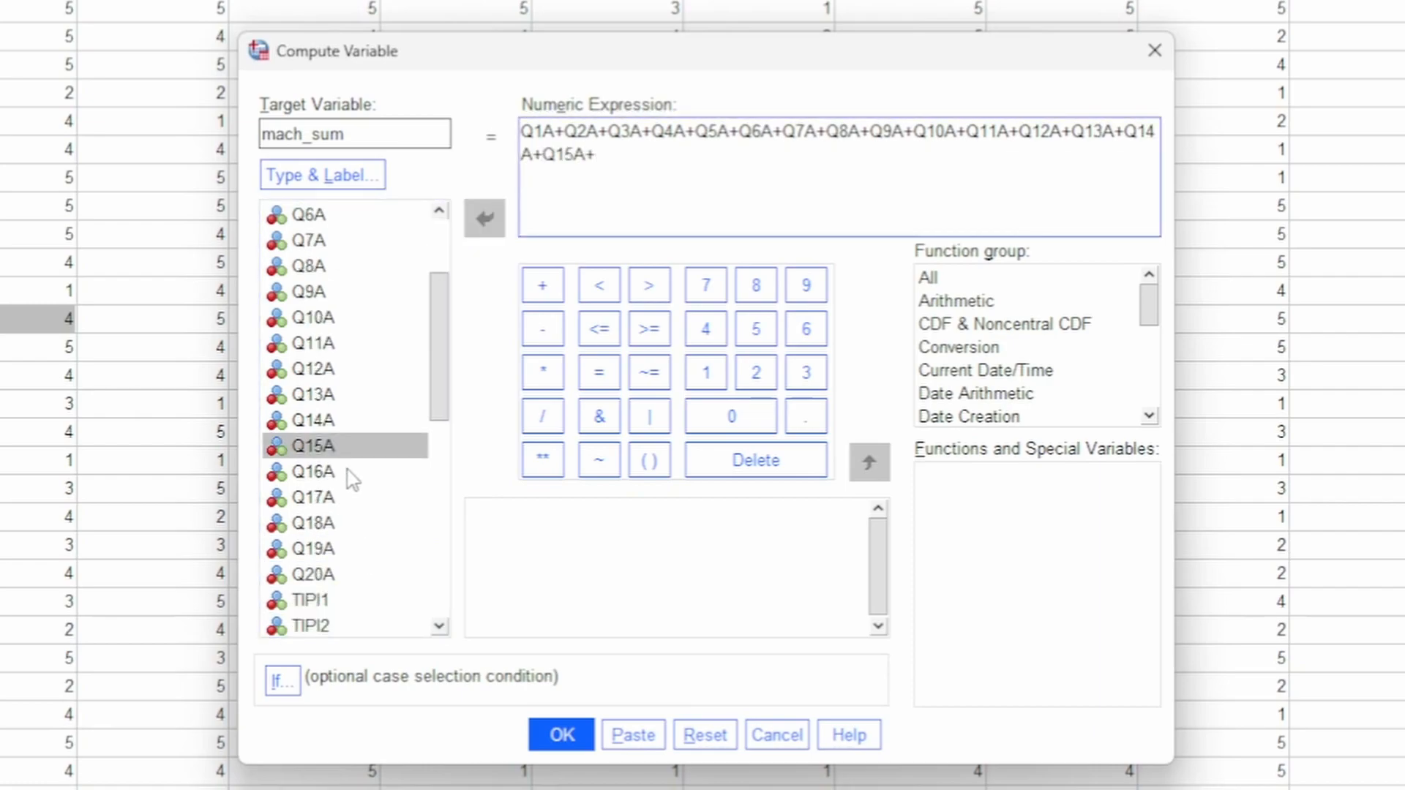
double_click(355, 474)
type("+")
double_click(355, 499)
type("+Q17A+")
double_click(352, 524)
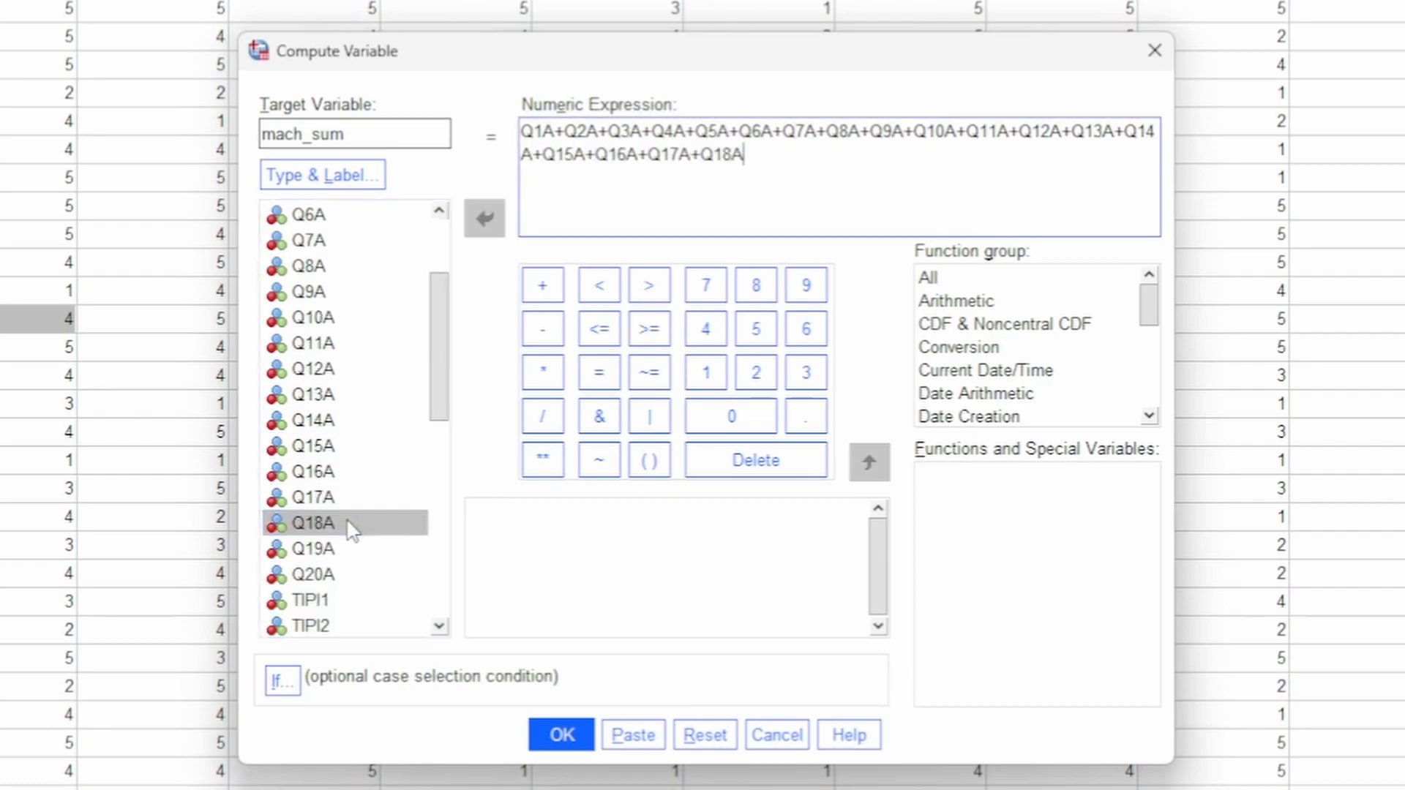
type("+")
double_click(360, 551)
type("+Q19A+")
double_click(354, 573)
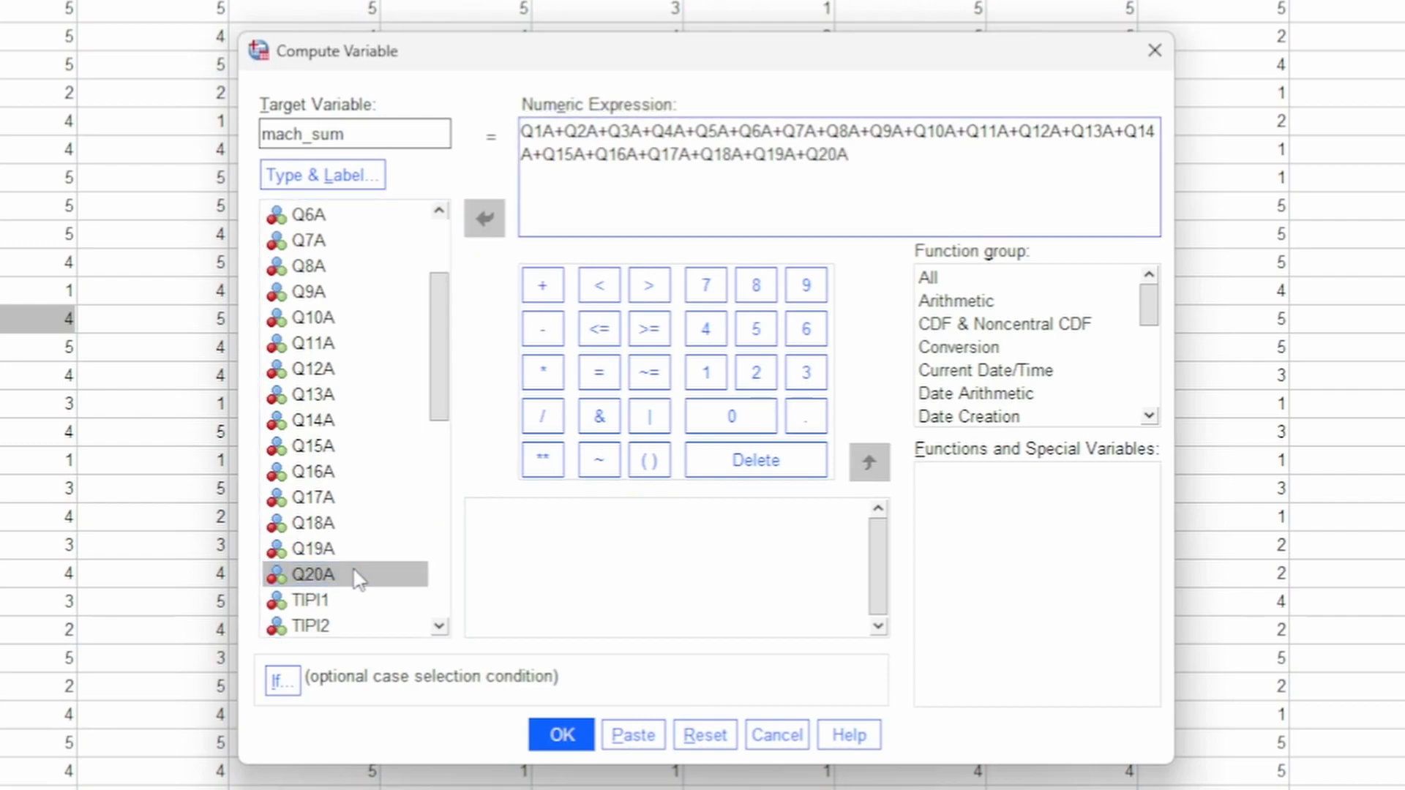
Run the mach_sum computation and minimize the output window to return to the data
left_click(415, 139)
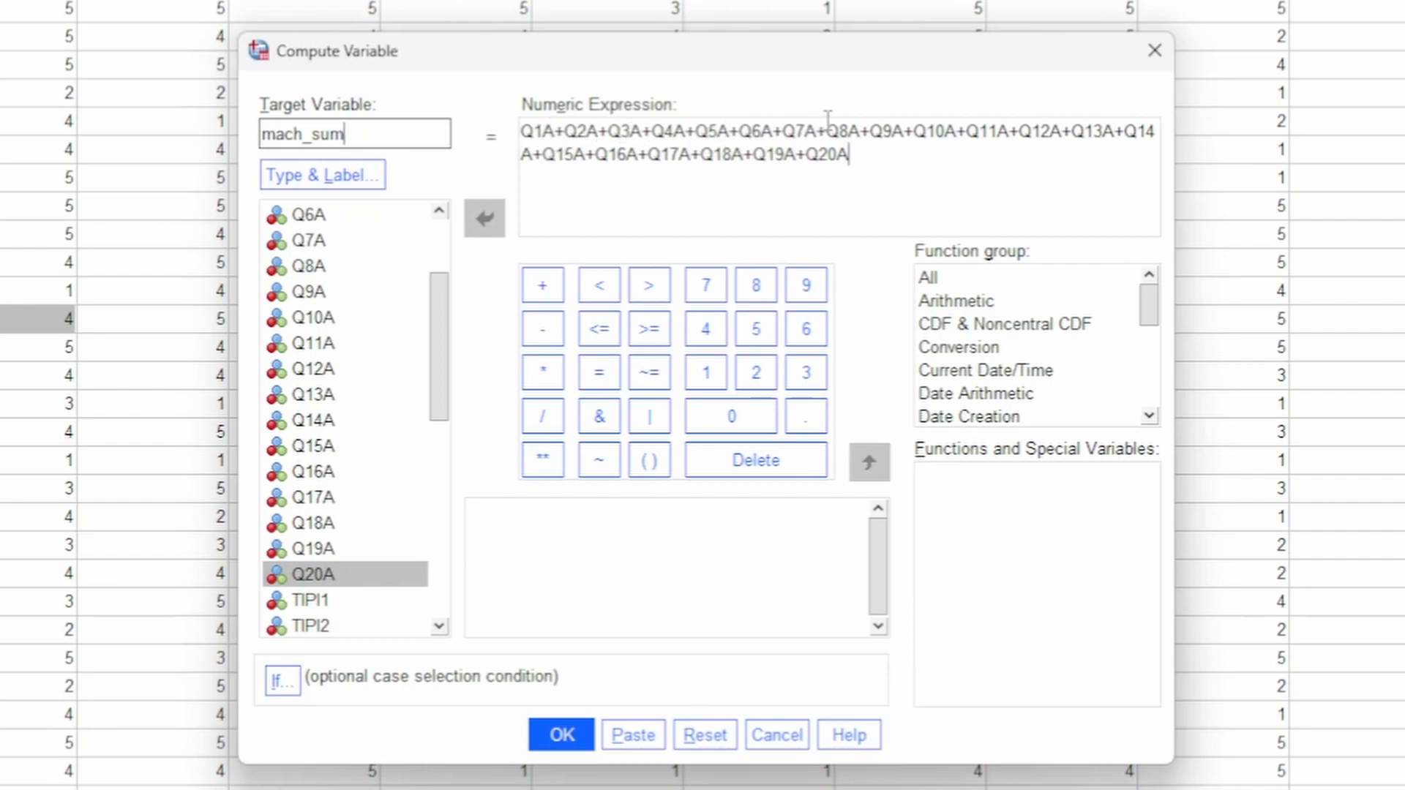
left_click(933, 160)
left_click(555, 738)
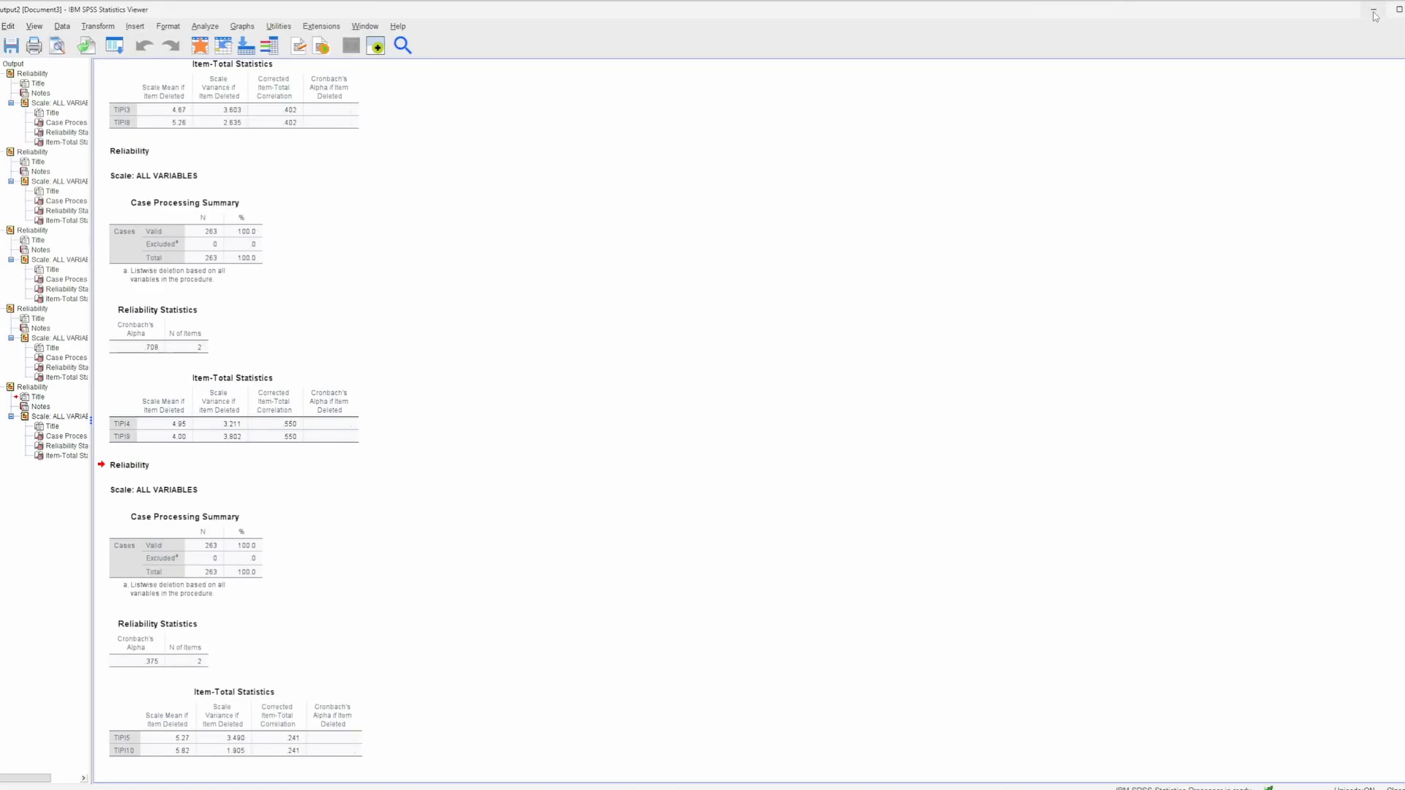
left_click(1374, 12)
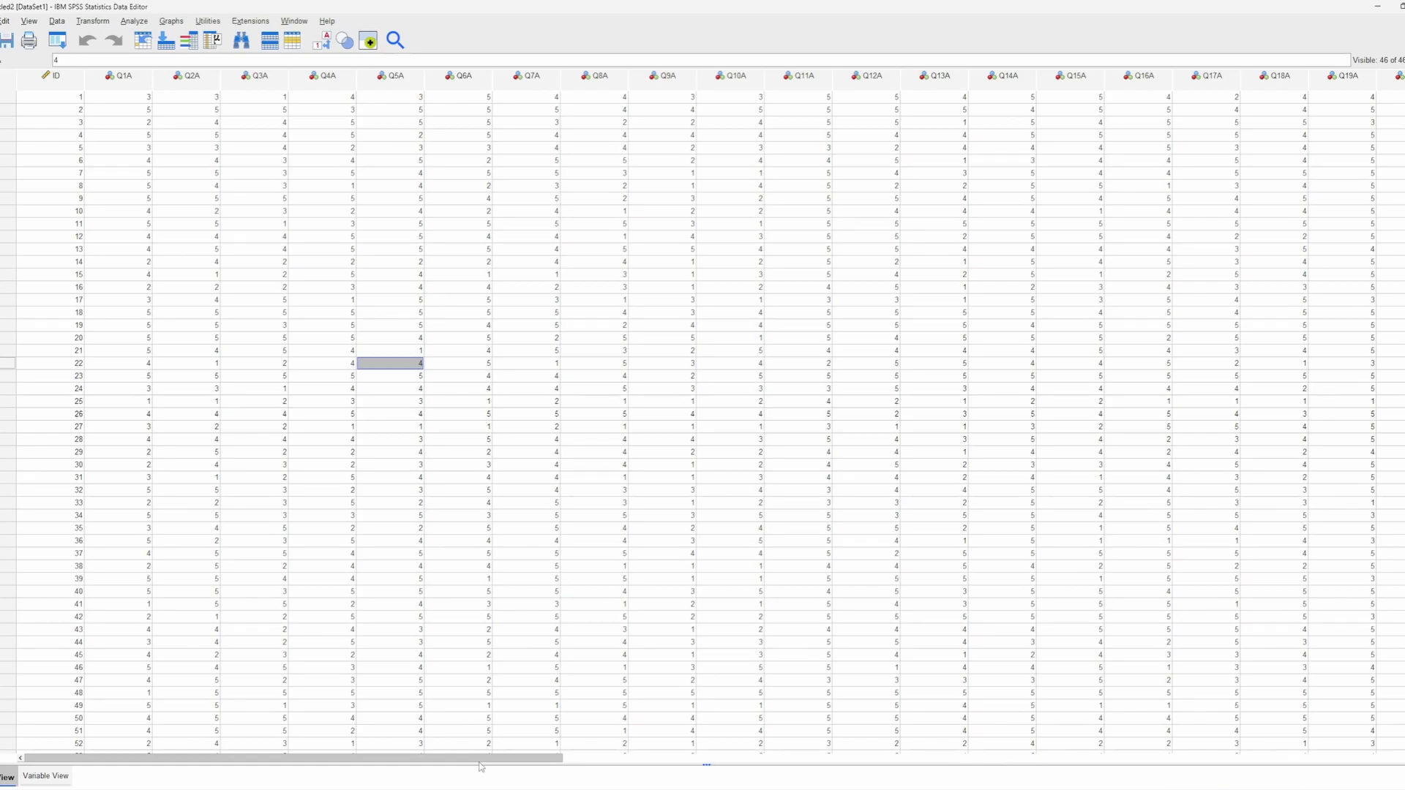
Examine the mach_sum scores across all cases at the end of the dataset
left_click_drag(480, 763, 1332, 717)
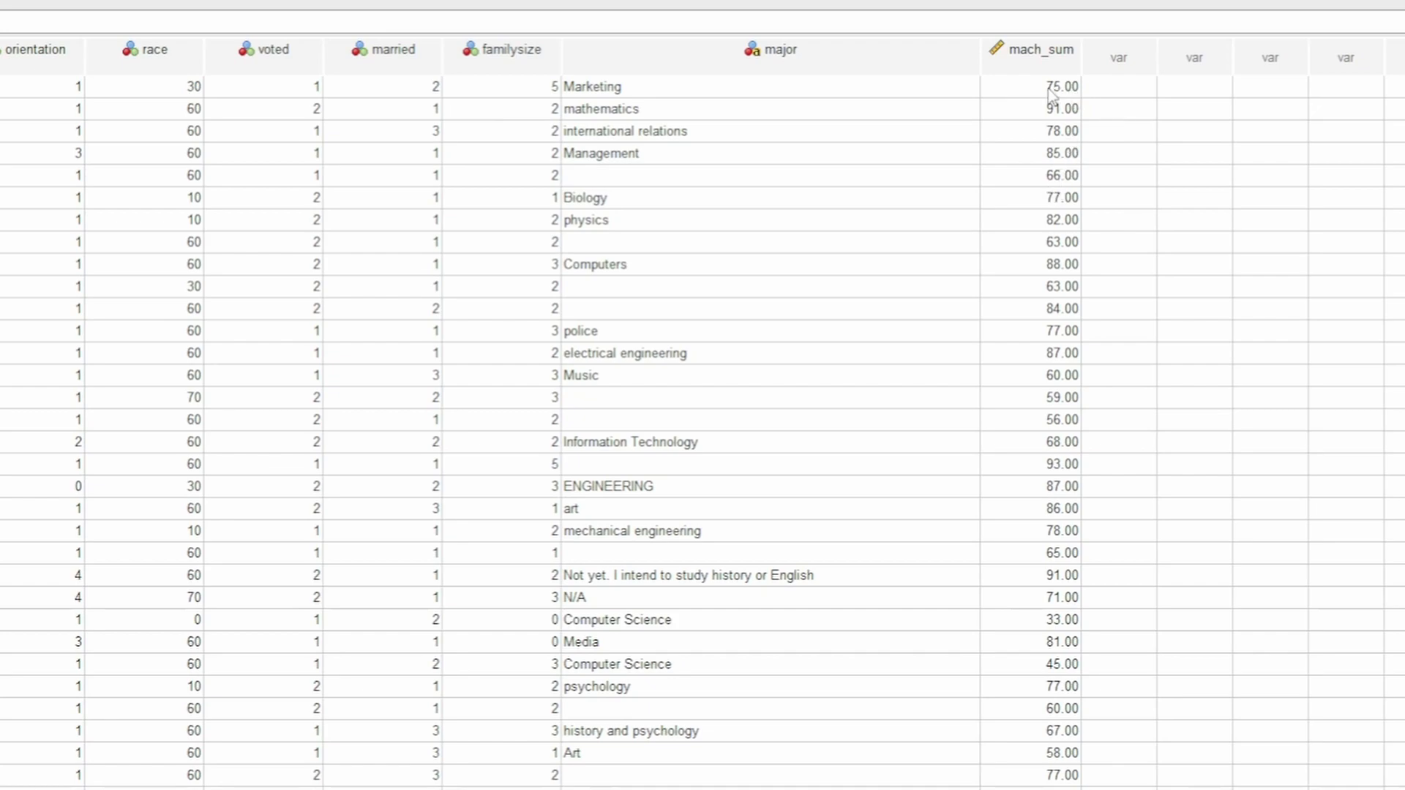
scroll(1024, 483, "down", 8)
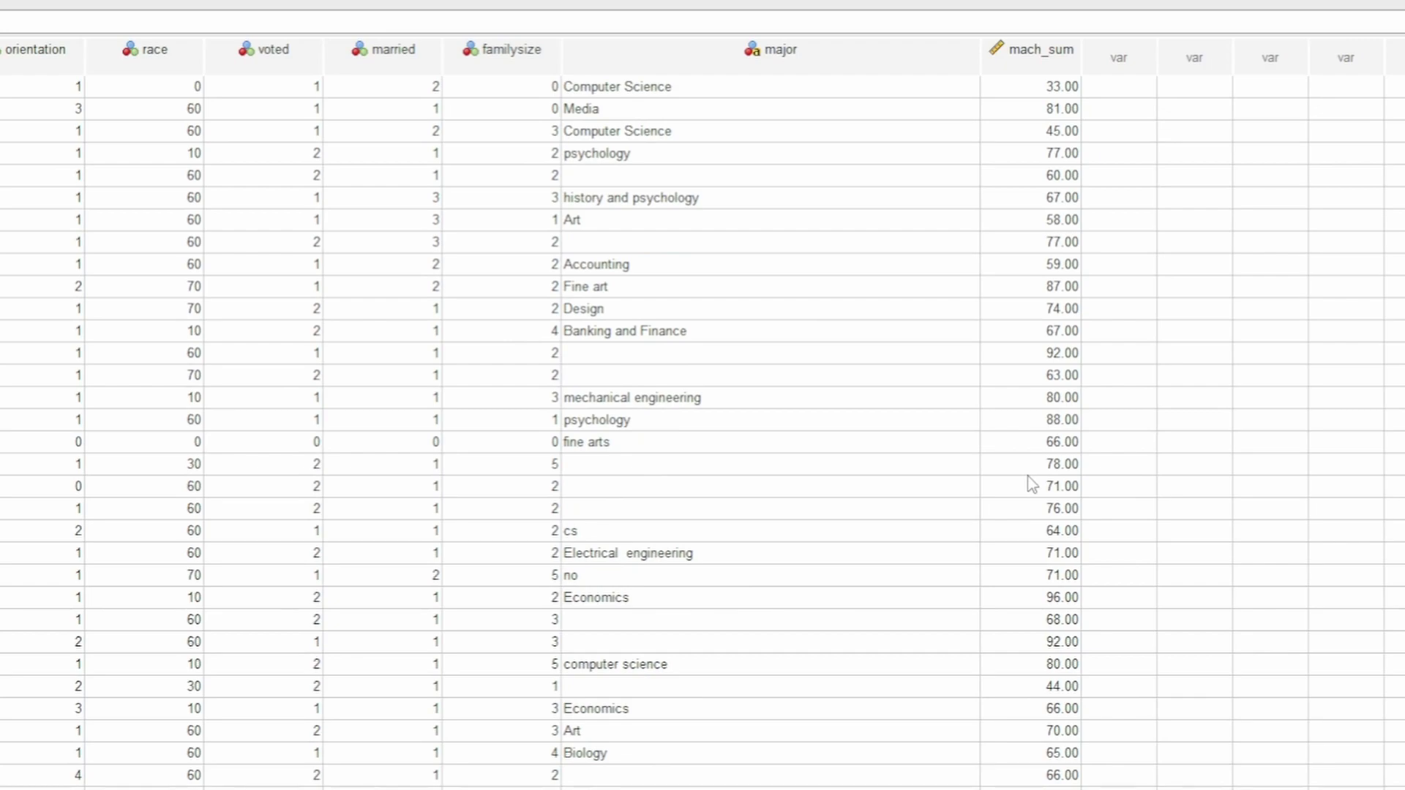
scroll(1032, 490, "down", 2)
scroll(1013, 559, "down", 3)
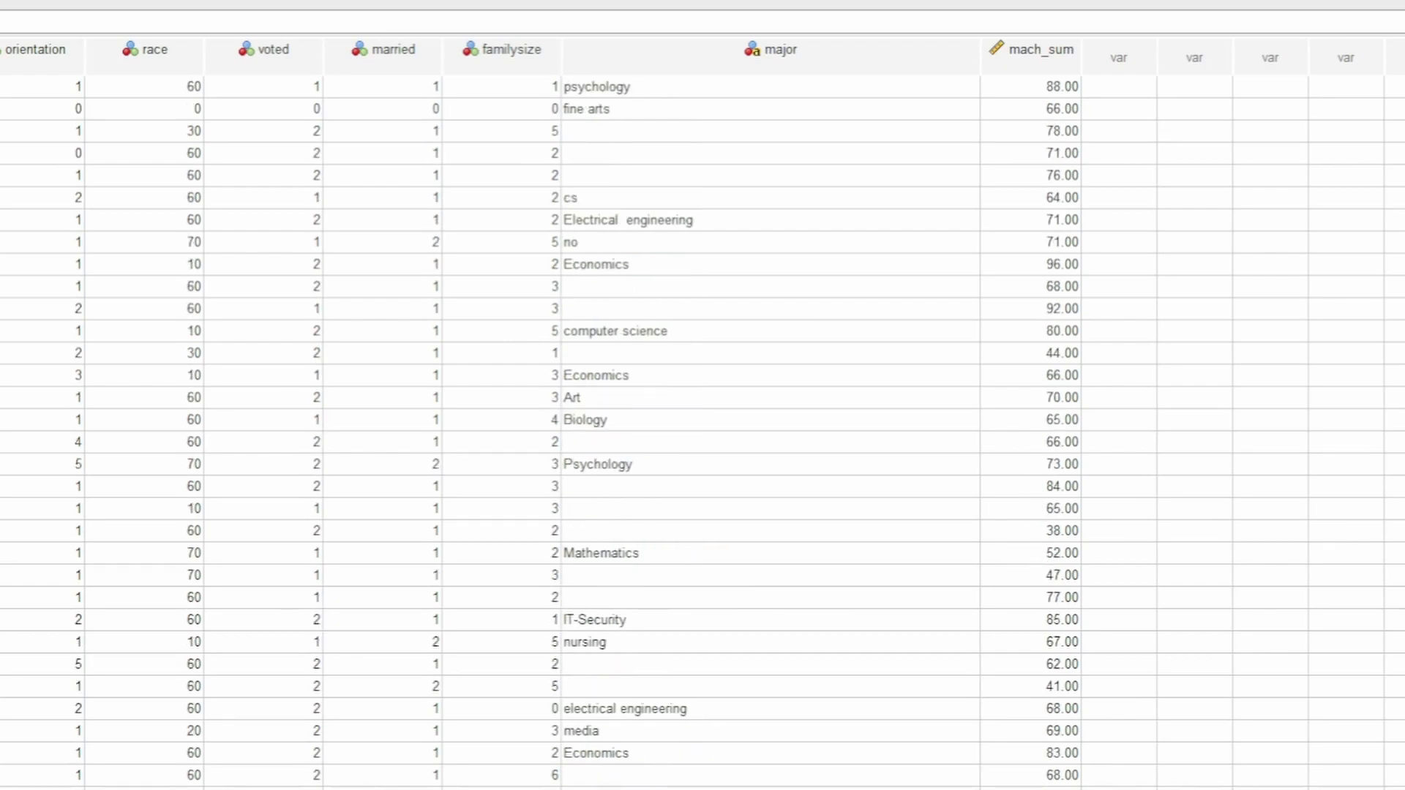
scroll(1013, 559, "down", 20)
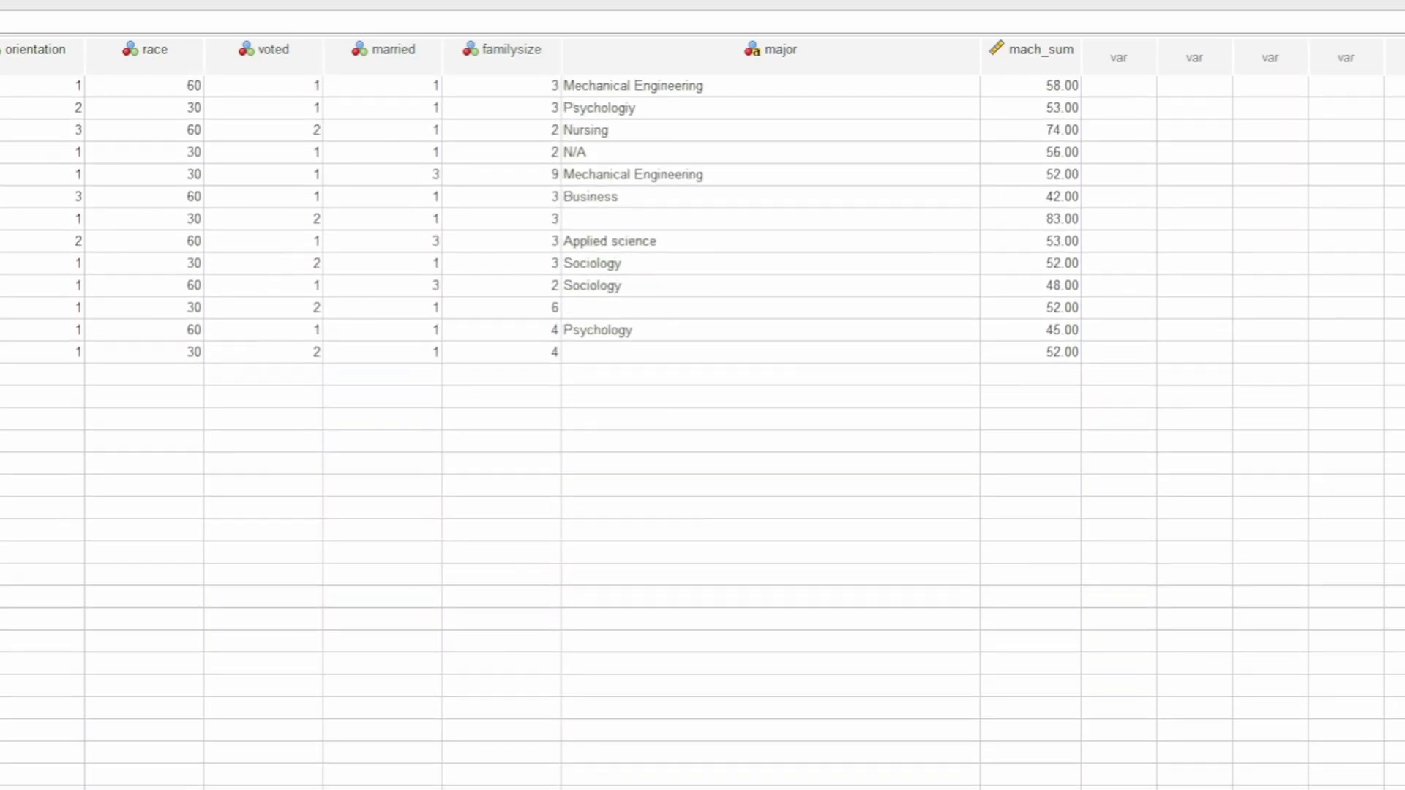
scroll(1061, 117, "up", 15)
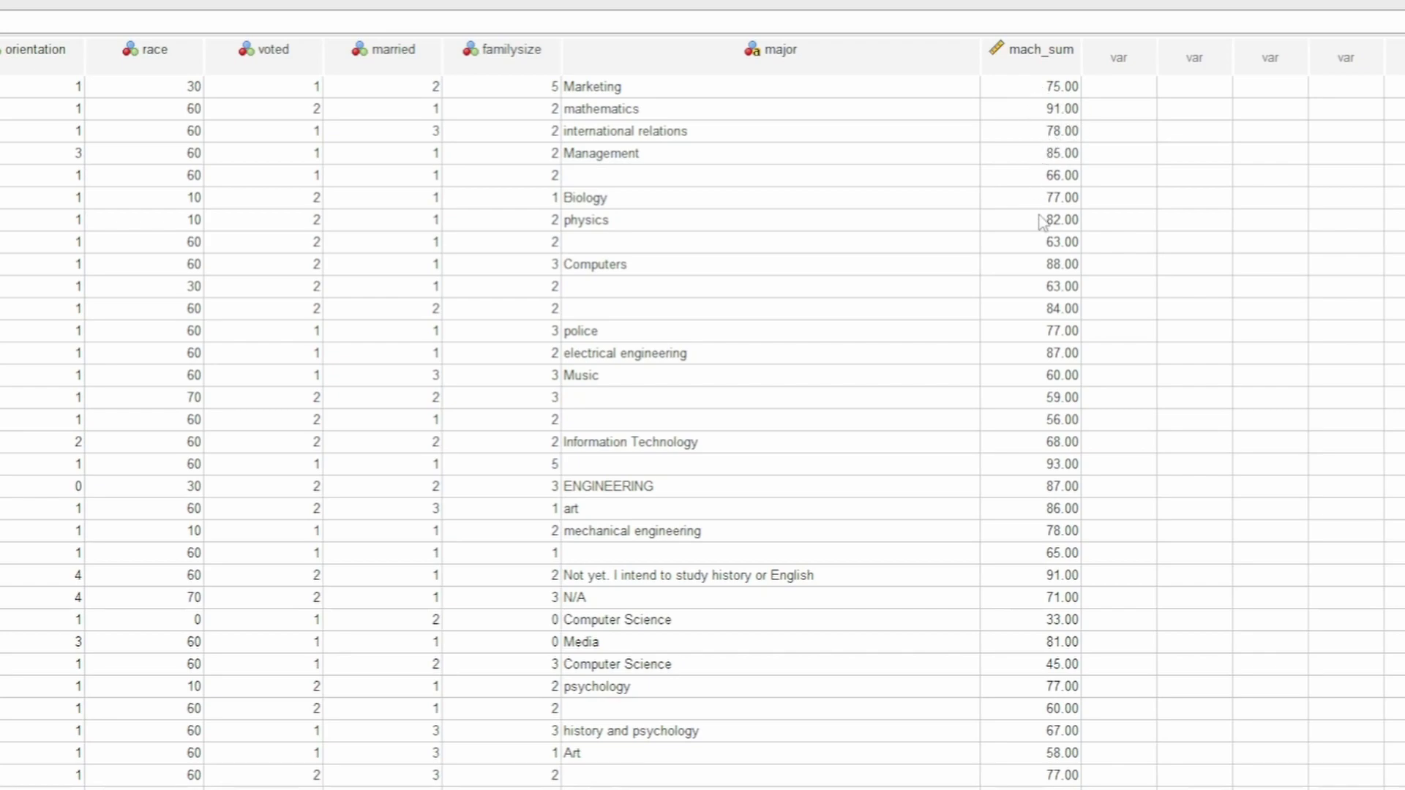
left_click(1059, 114)
left_click(1054, 50)
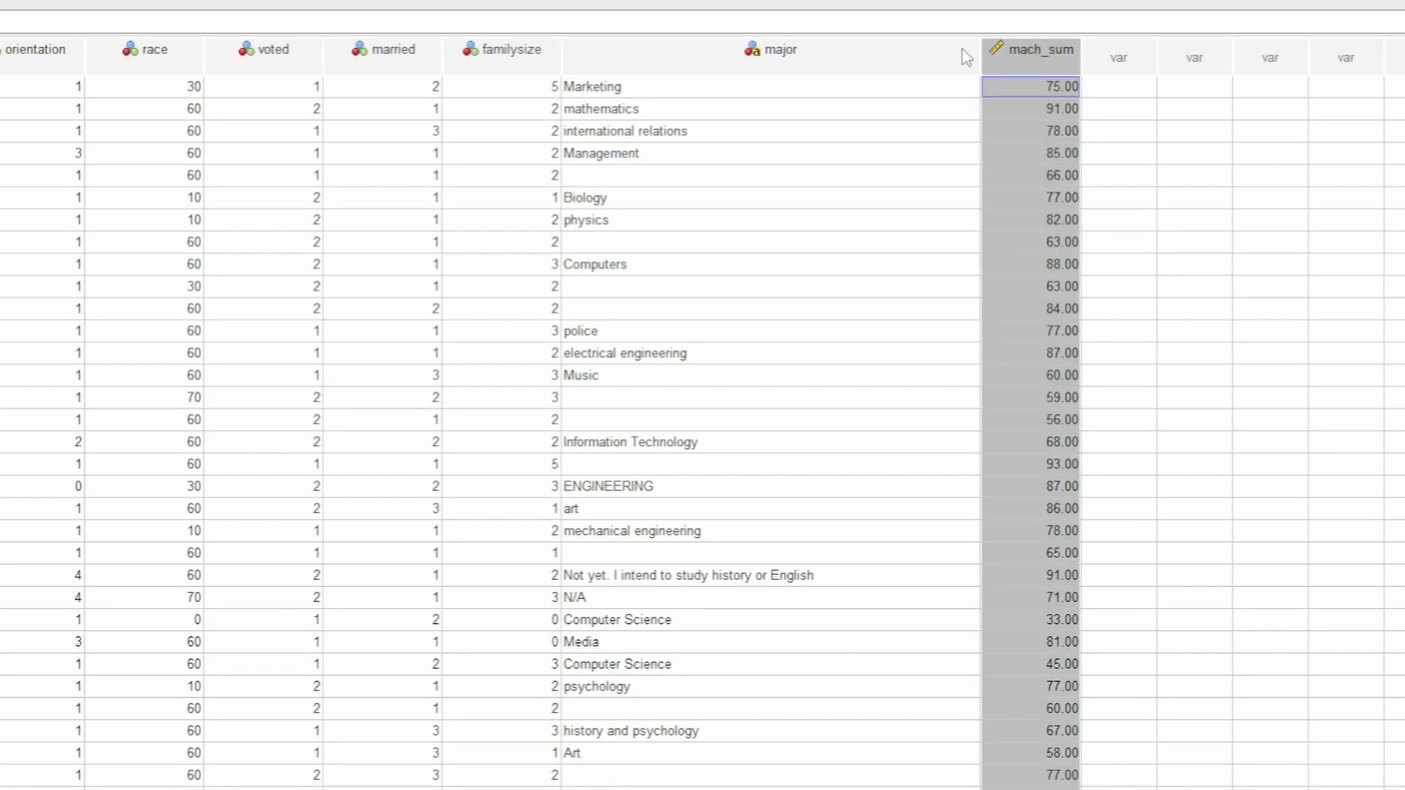
left_click(1032, 114)
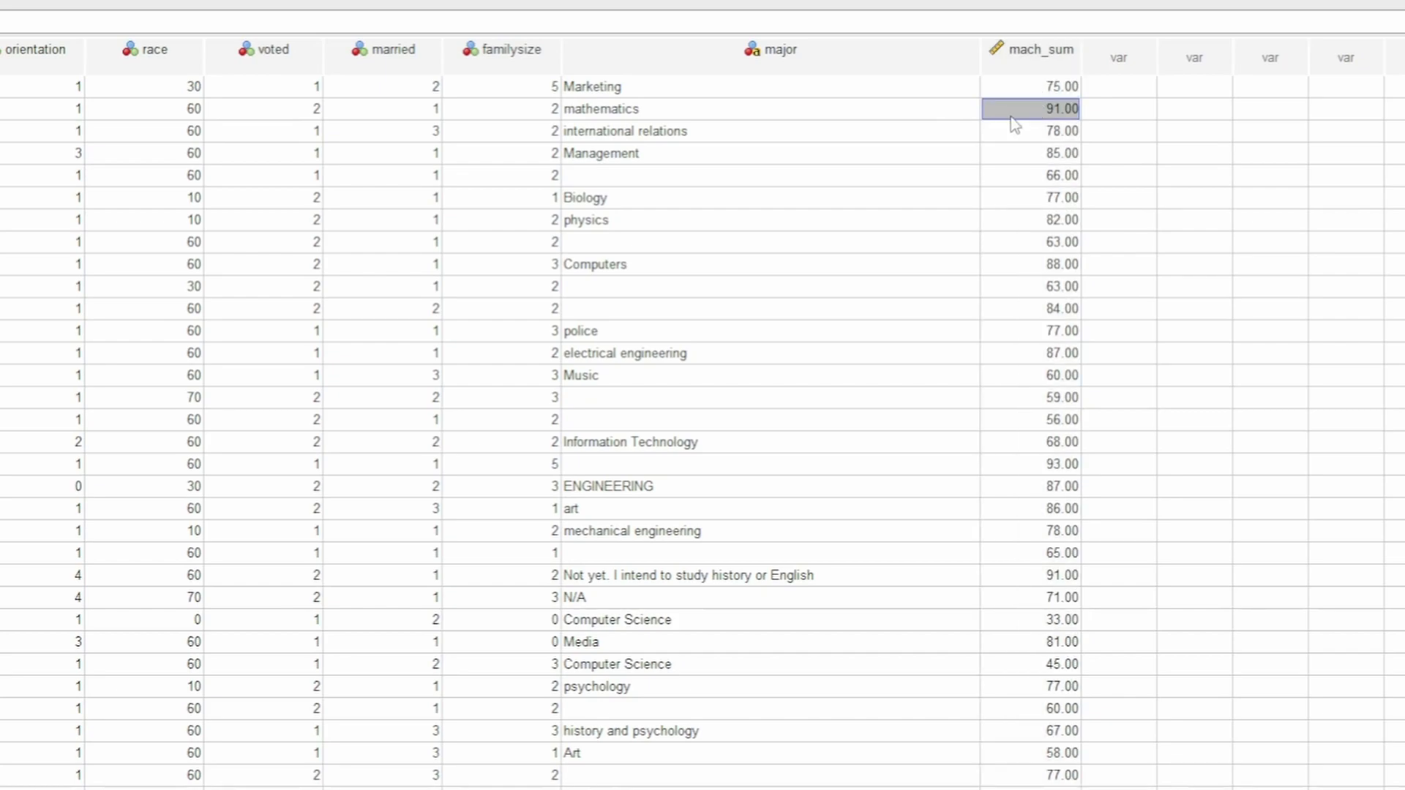
left_click(1036, 52)
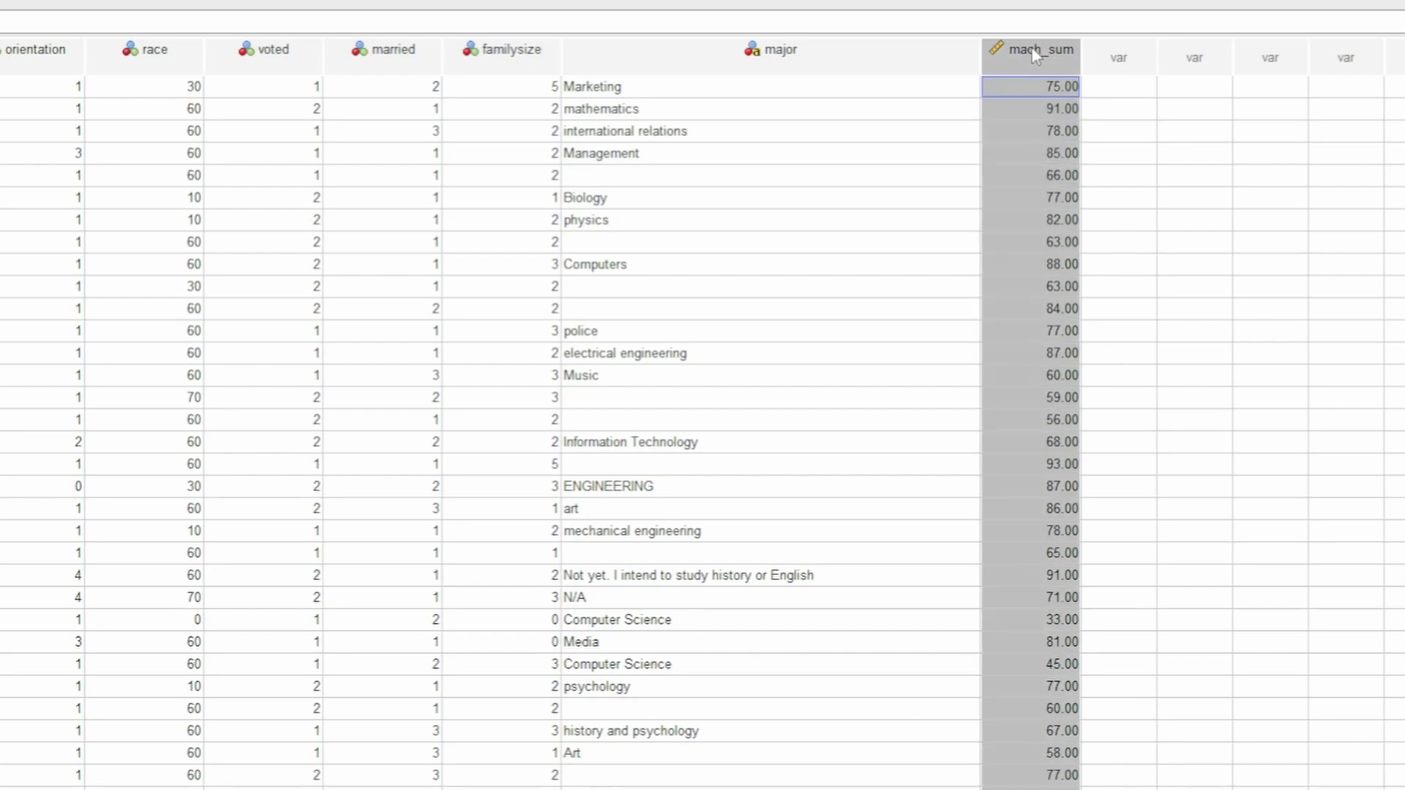
Reopen Compute Variable, clear the previous numeric expression and replace the target variable name with extra
scroll(702, 414, "left", 1)
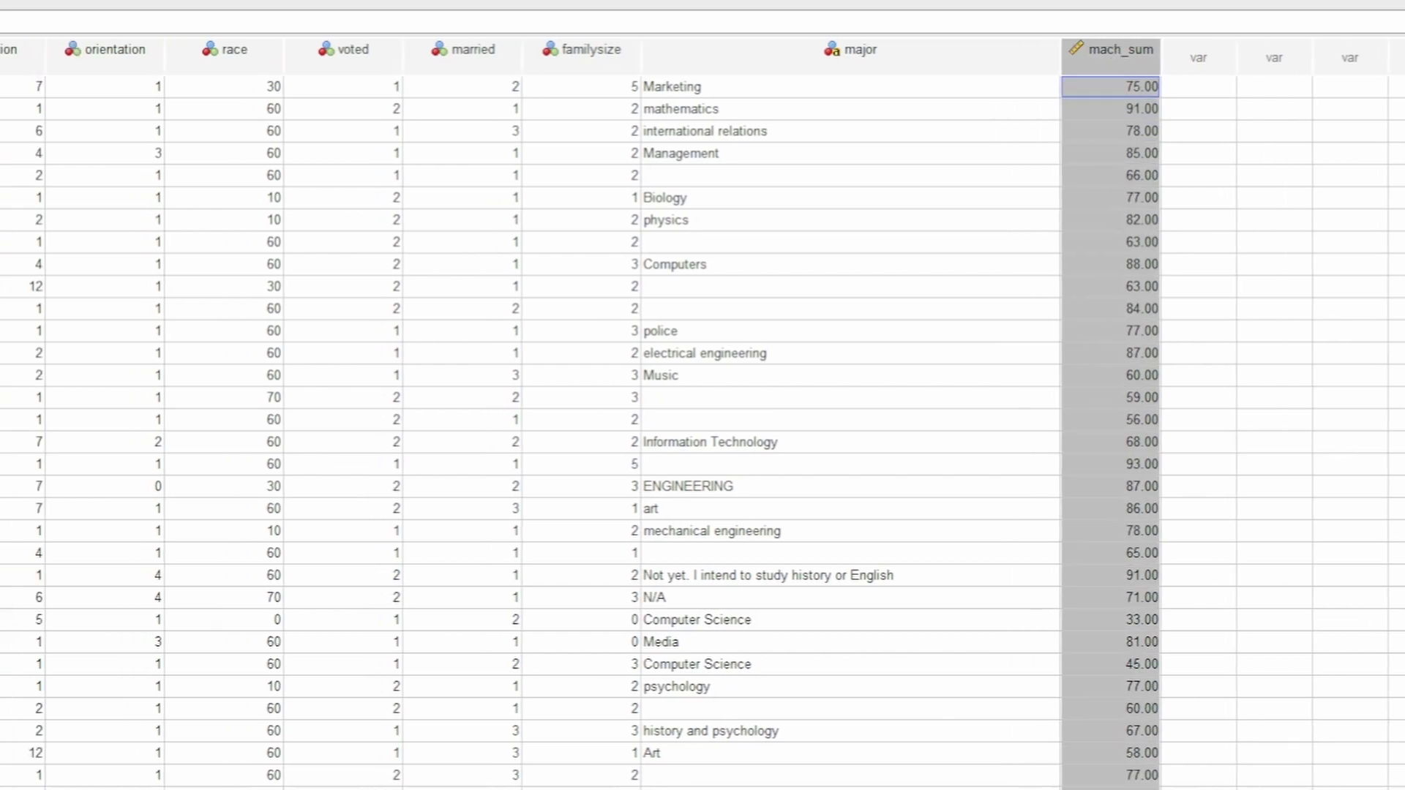
scroll(703, 414, "left", 10)
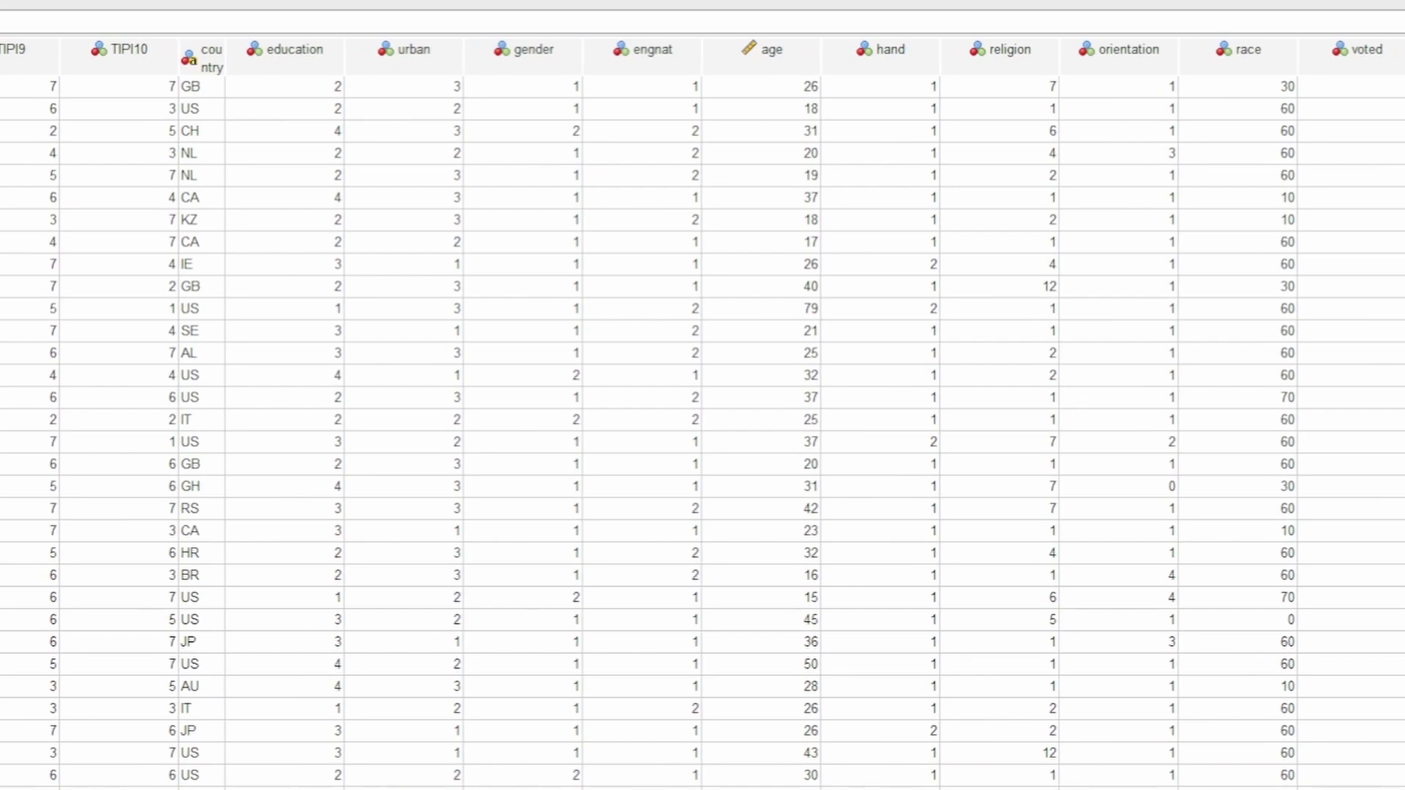
scroll(703, 413, "left", 8)
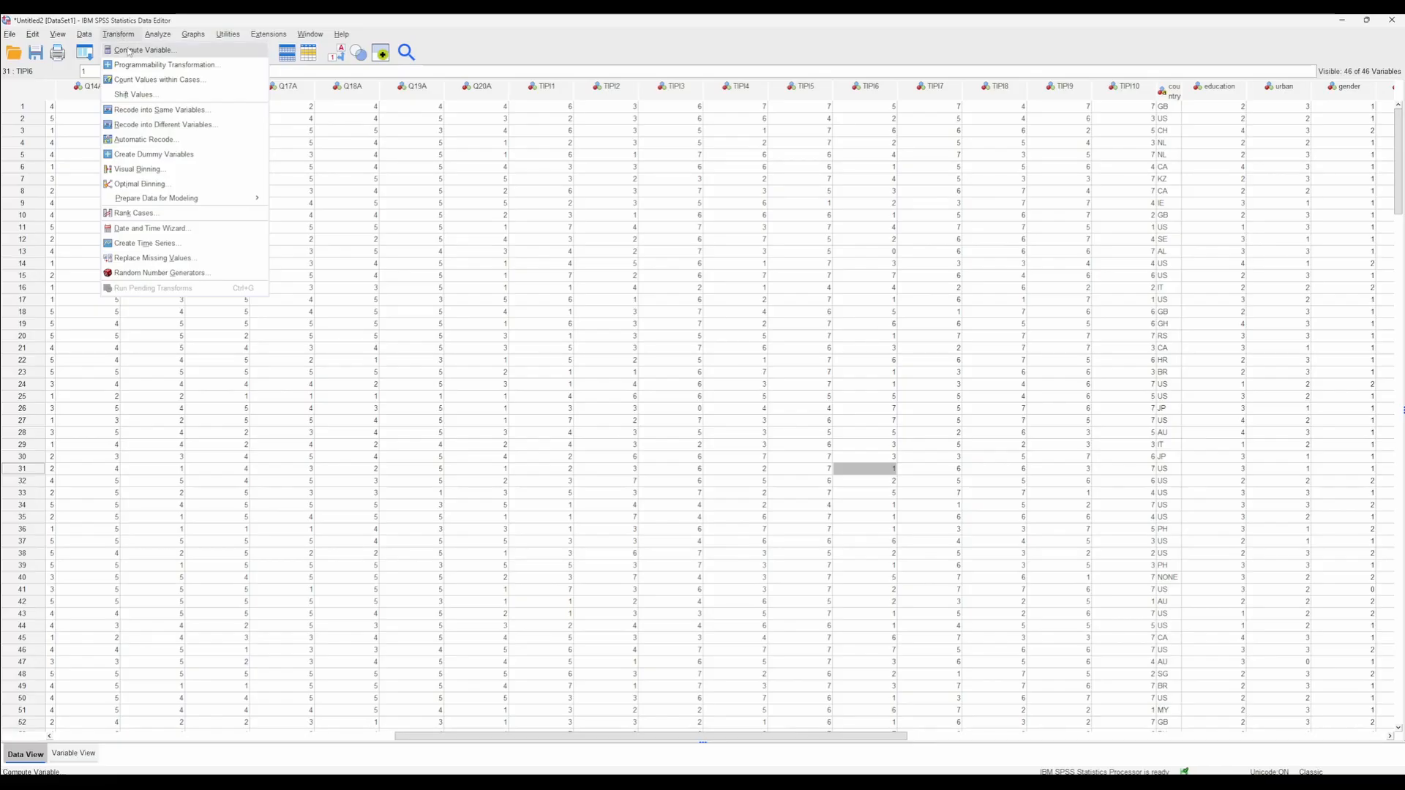
left_click(139, 50)
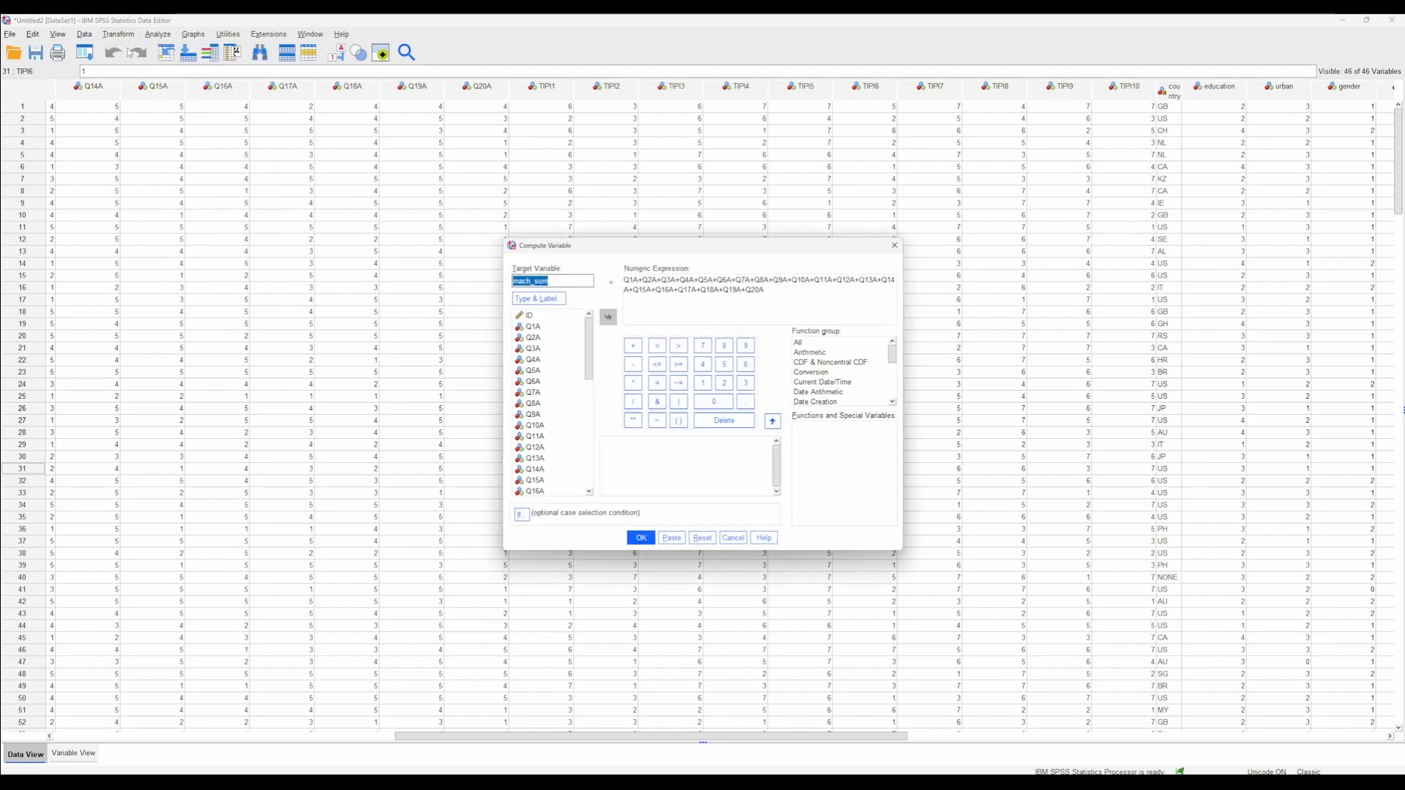
left_click(845, 312)
key("ctrl+a")
key("Delete")
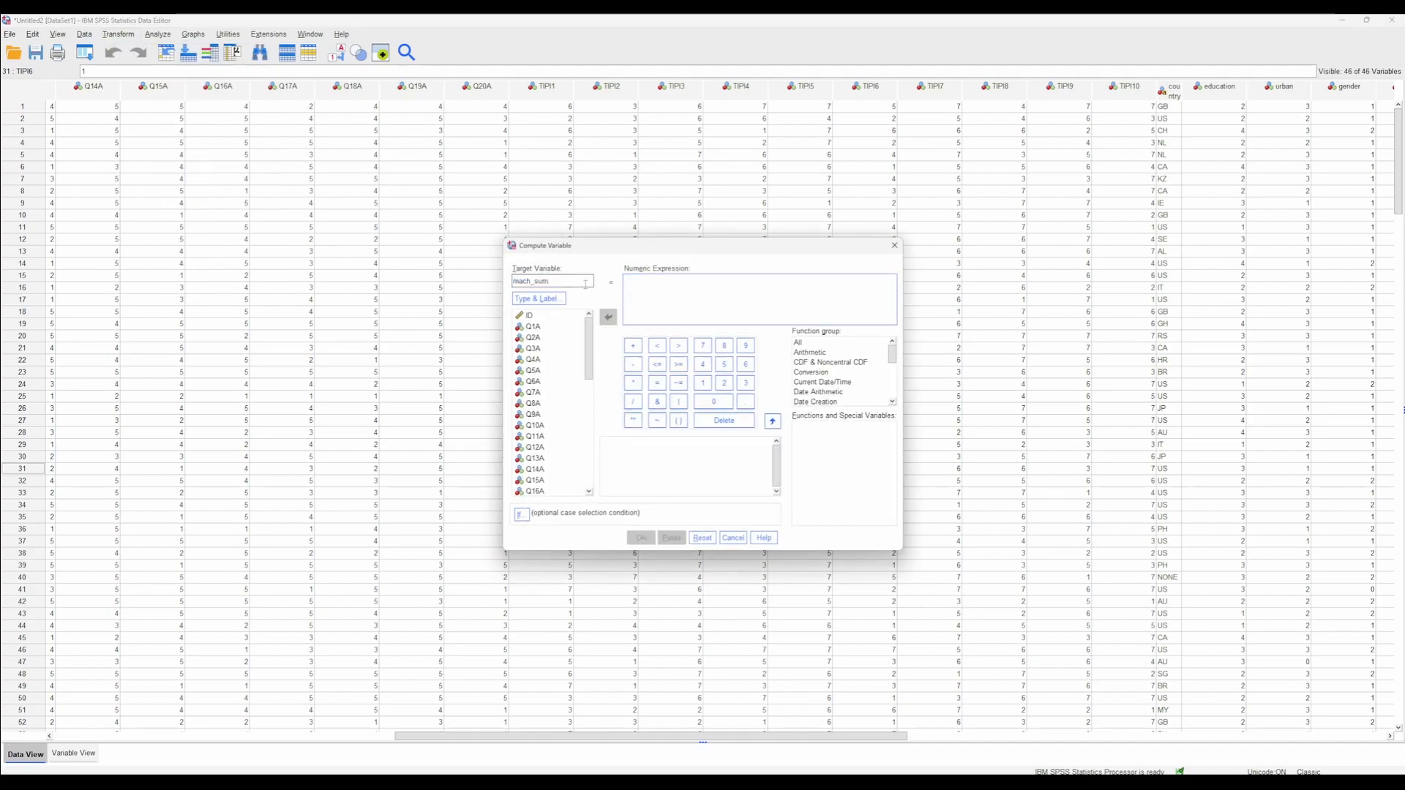
double_click(586, 284)
key("Delete")
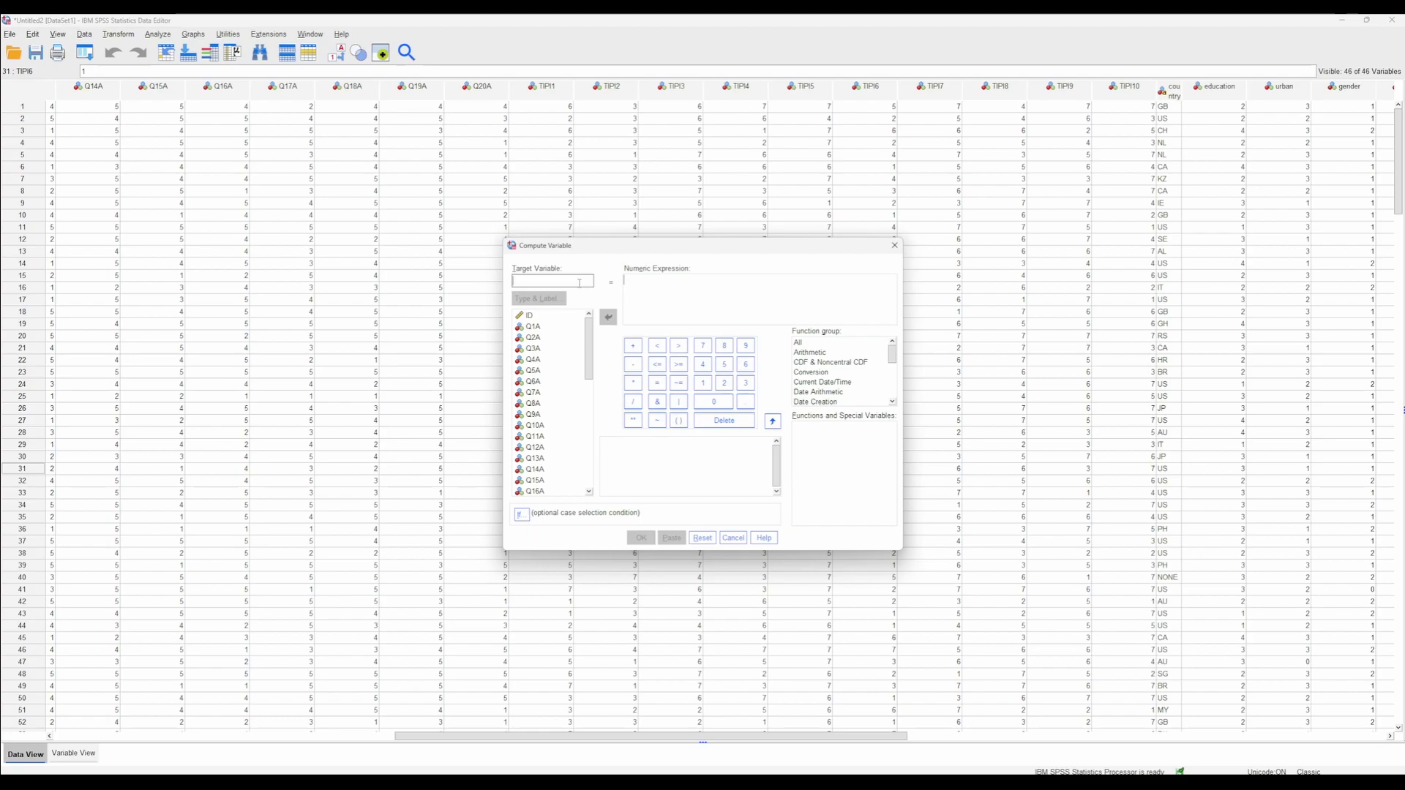
left_click(579, 283)
type("extra")
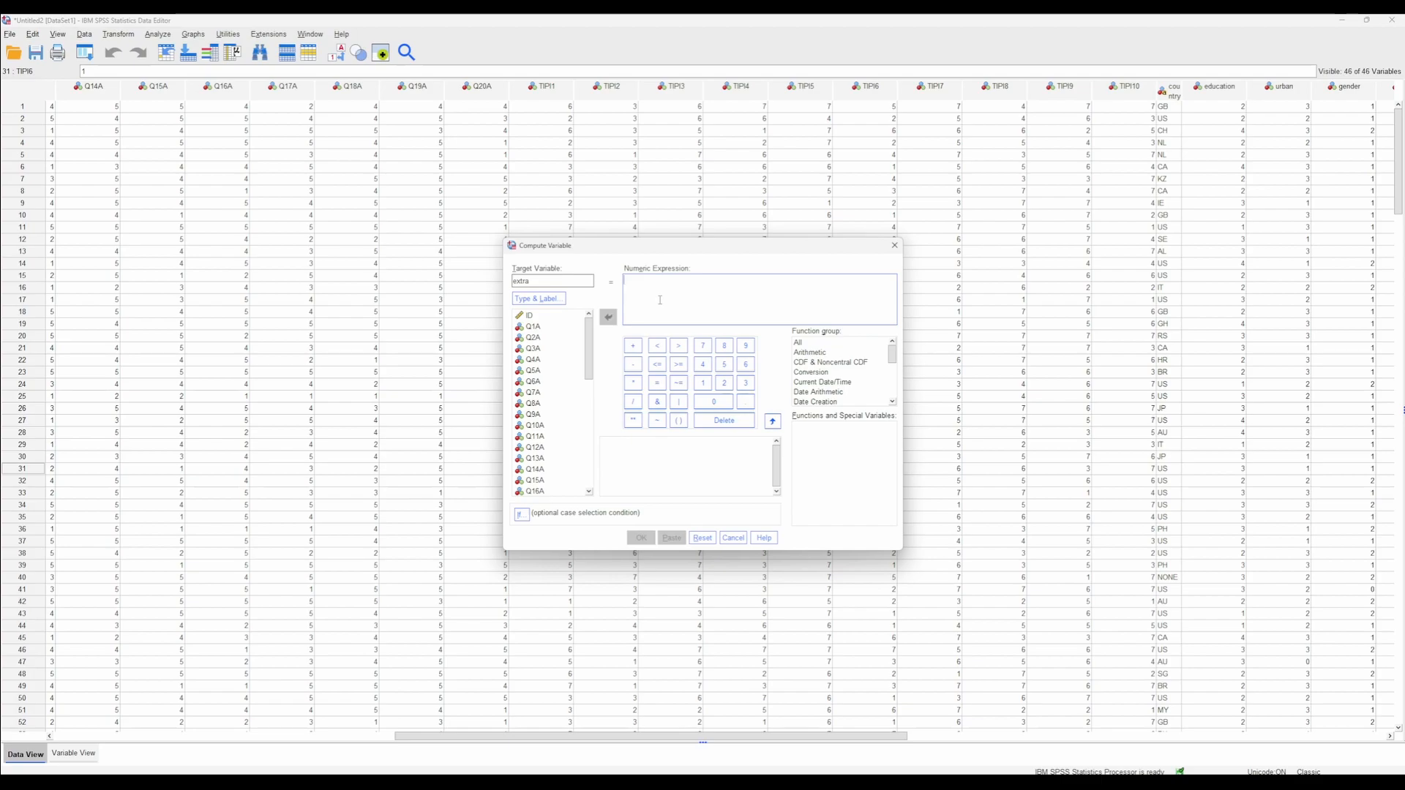
Enter the numeric expression (TIPI1+TIPI6)/2 for the target variable extra
type("(")
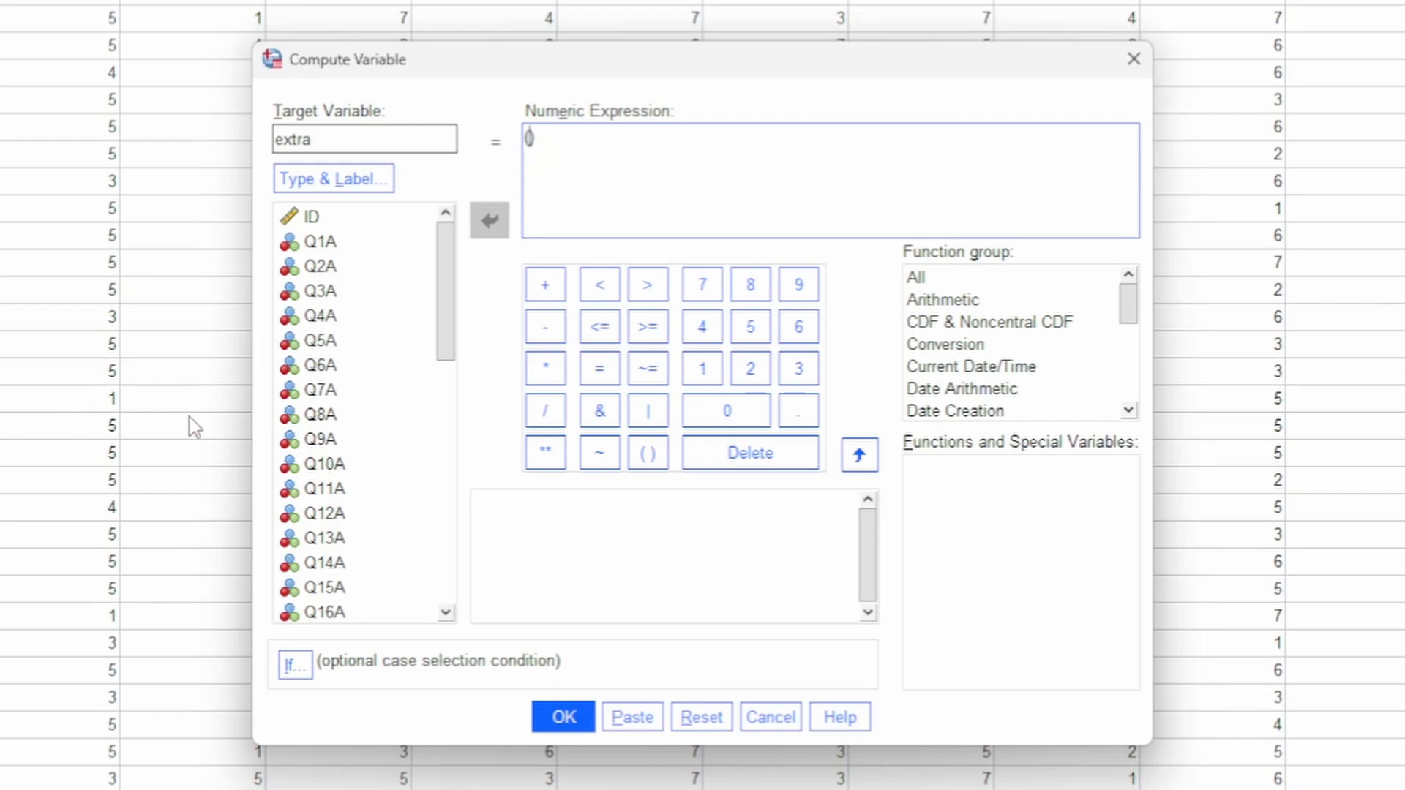
scroll(286, 431, "down", 4)
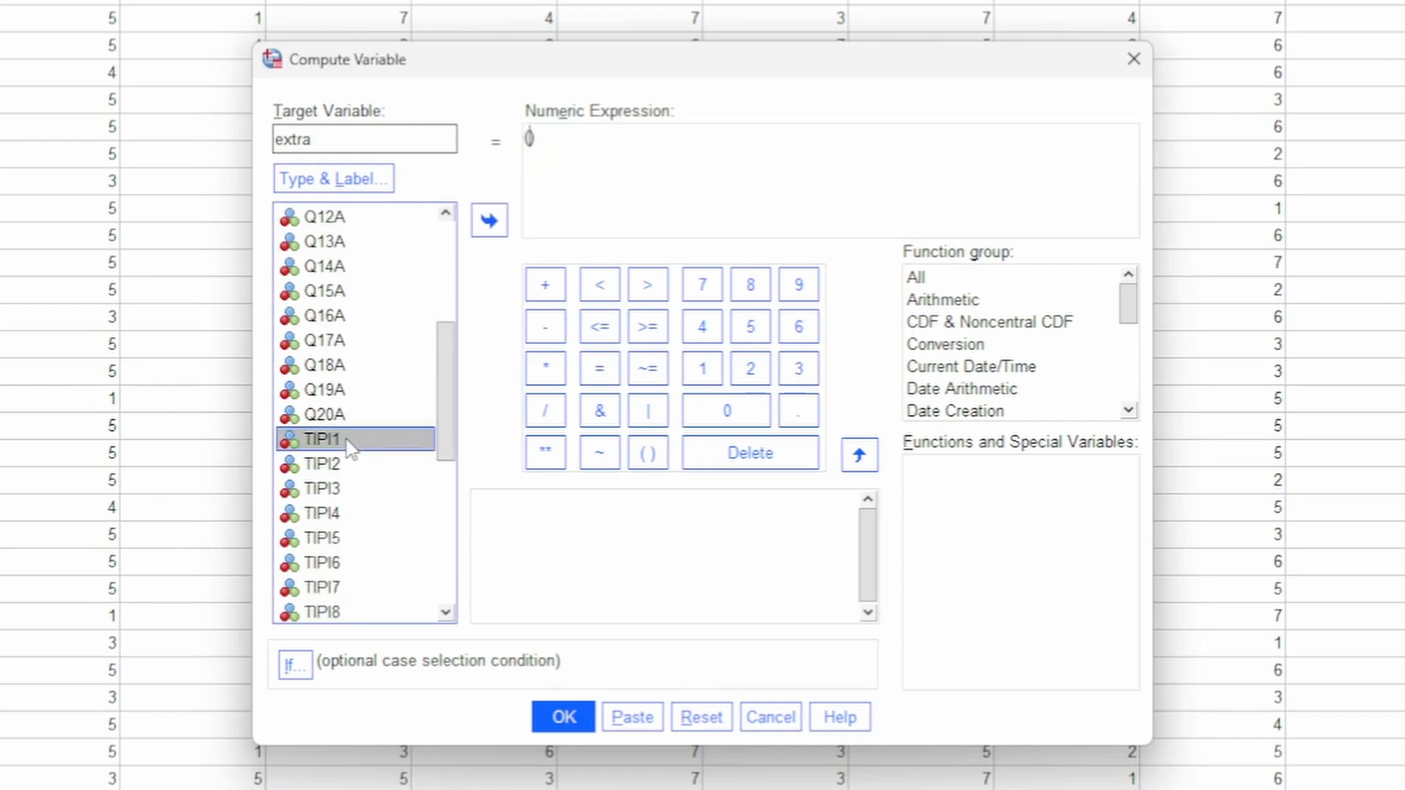
double_click(348, 445)
type("+")
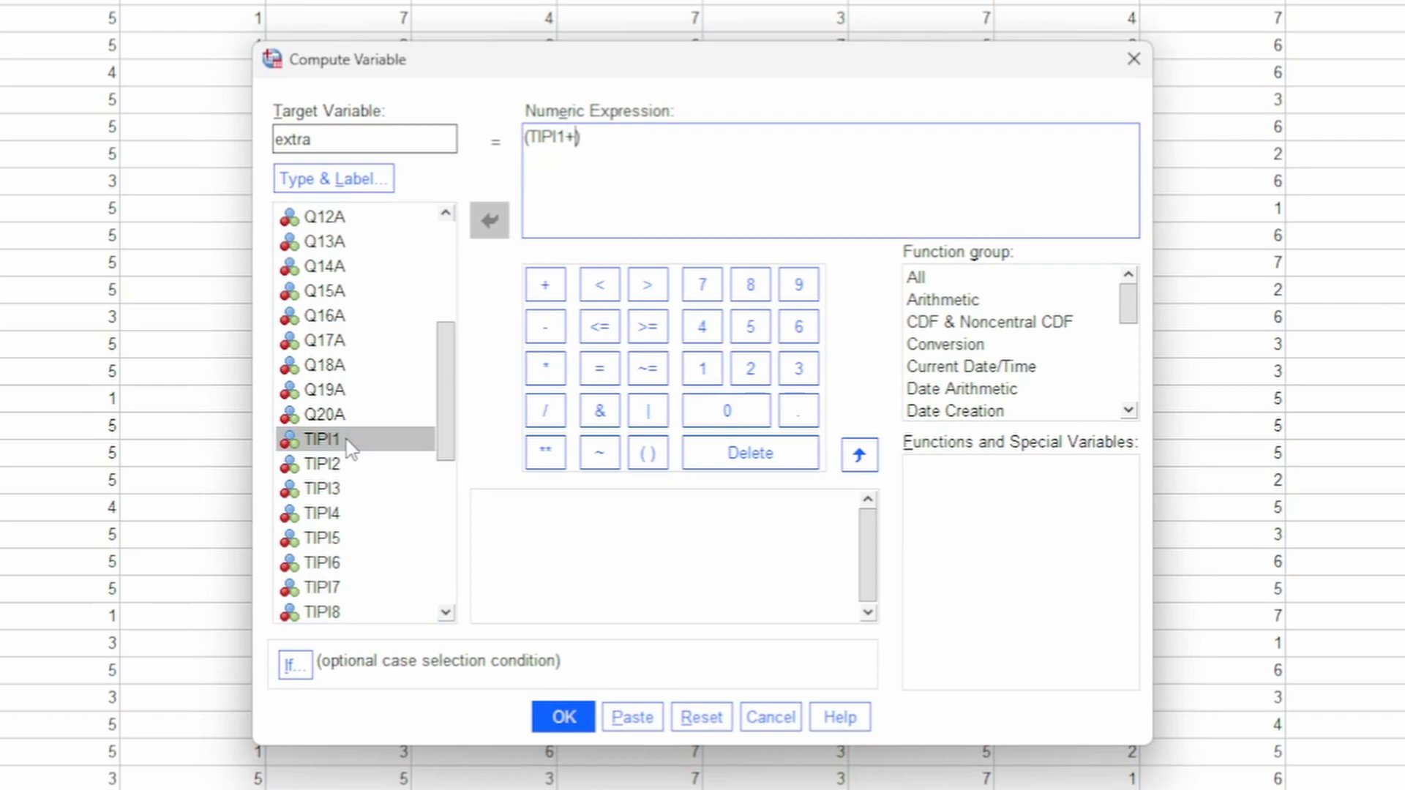
double_click(331, 562)
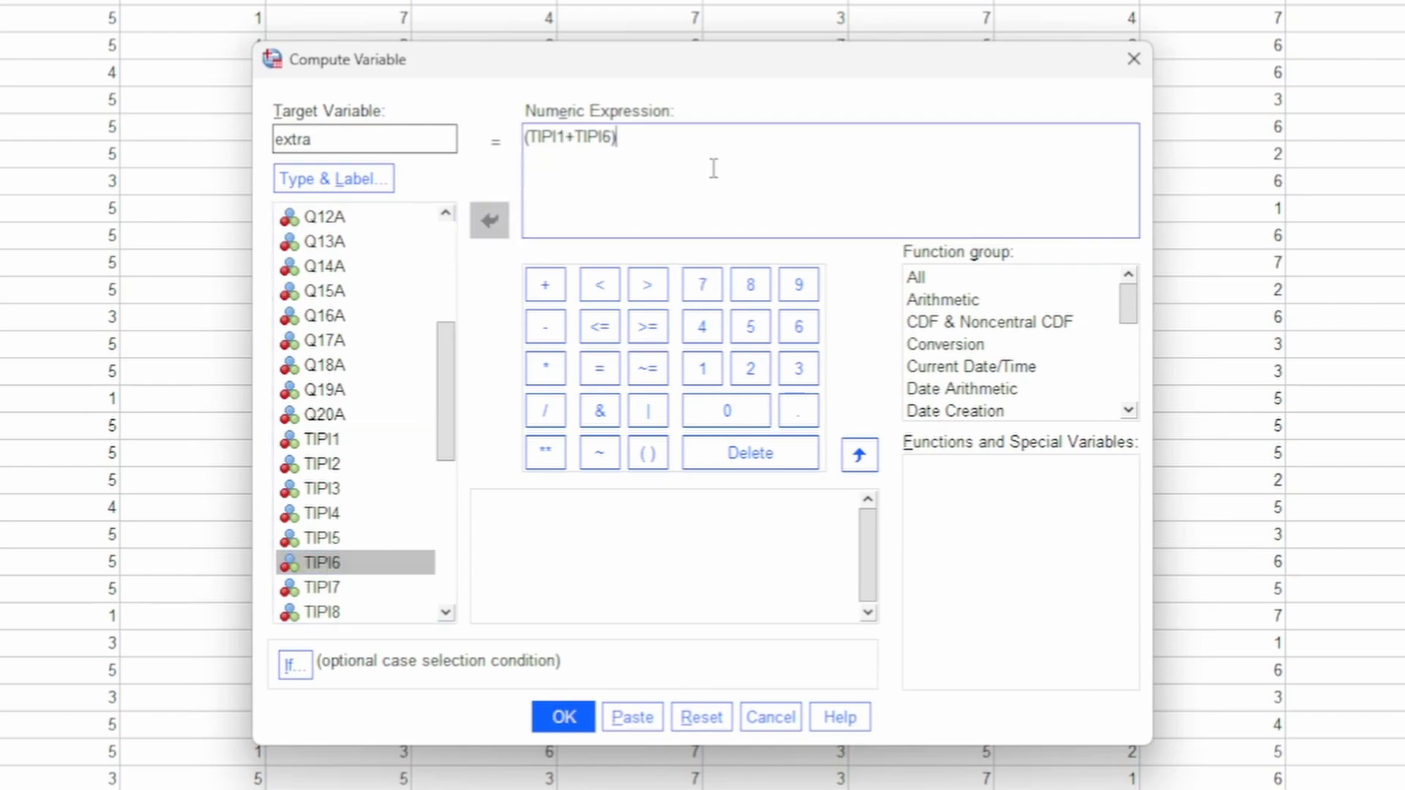
type("/2")
Run the extra computation and return to the data to check the extra scores in the last column
left_click(356, 137)
left_click_drag(611, 137, 528, 137)
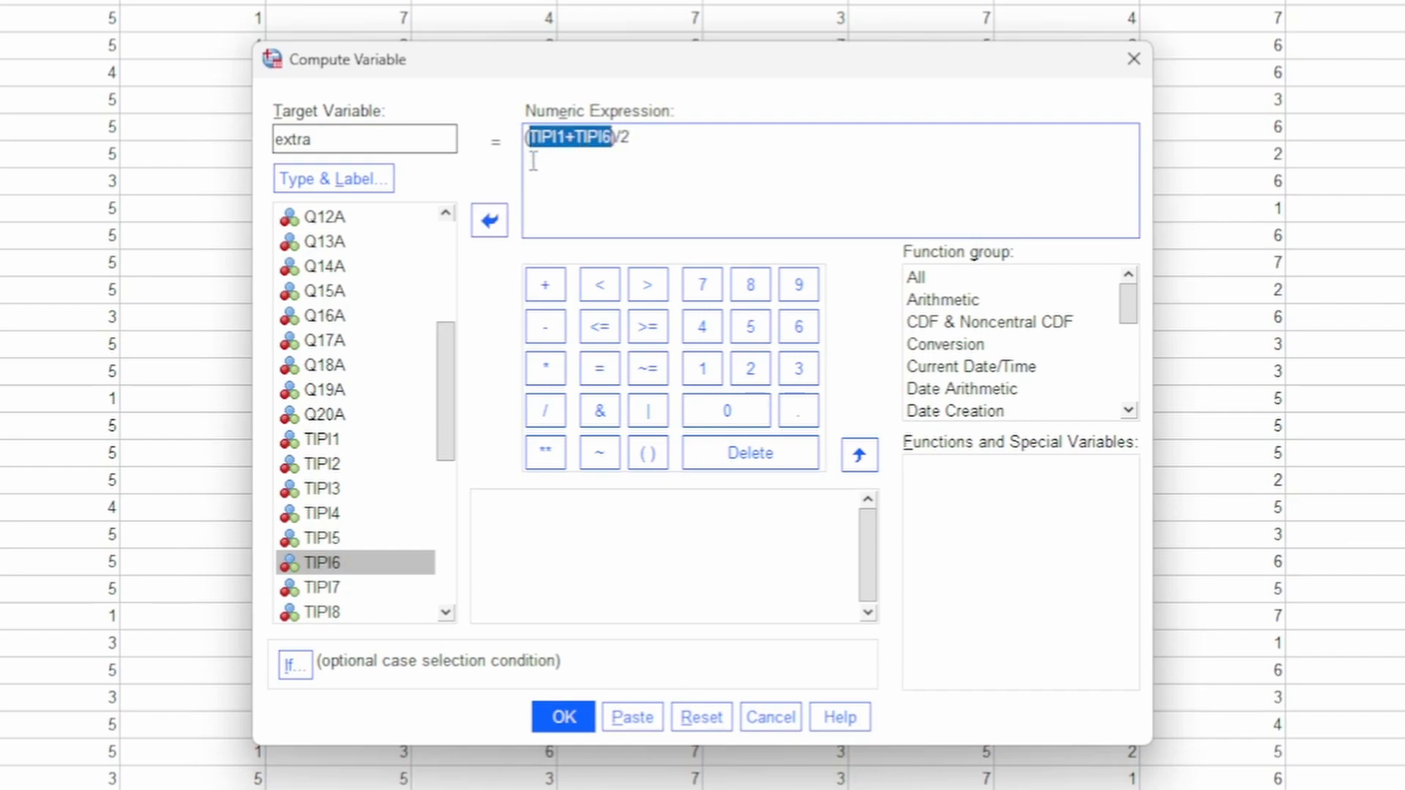
left_click(586, 175)
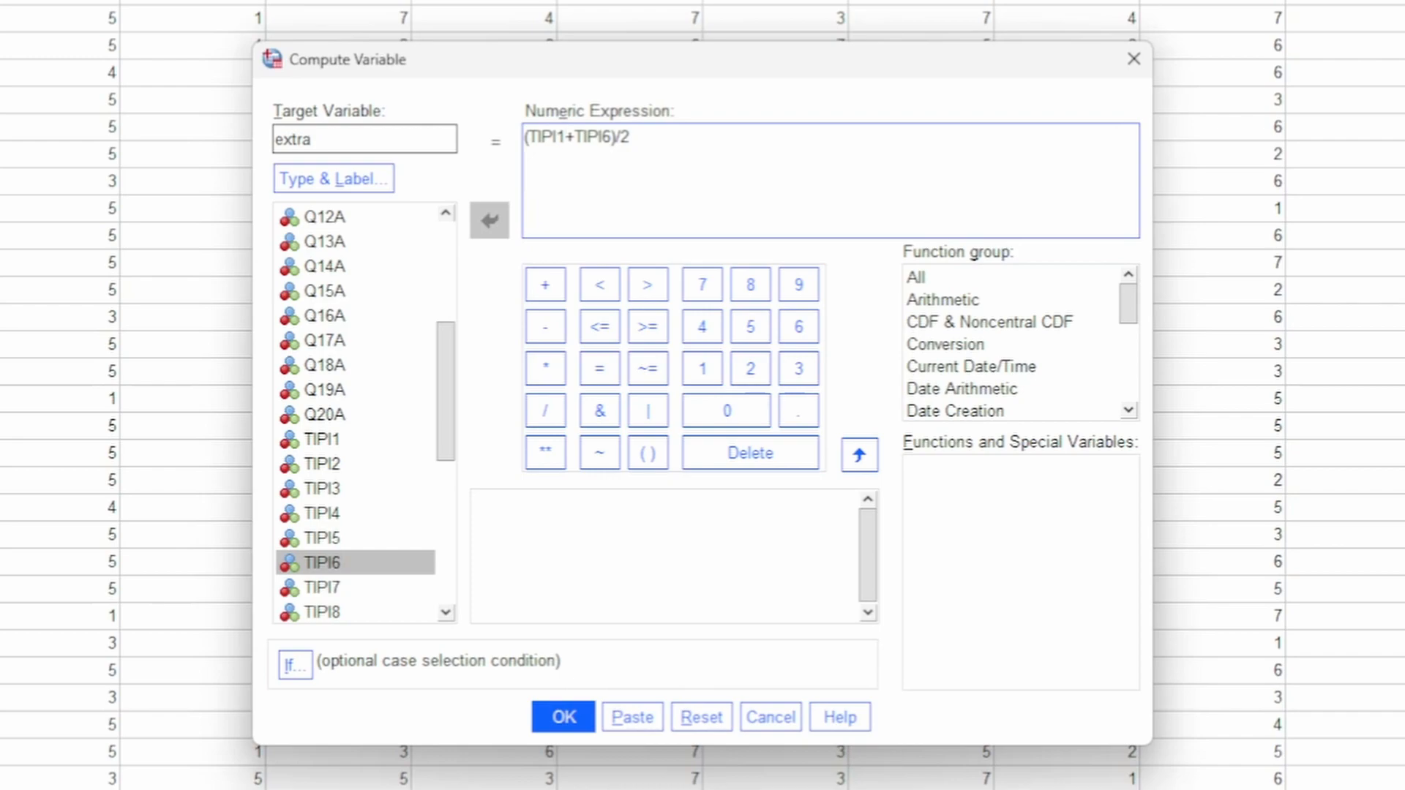
mouse_move(527, 137)
left_mouse_down()
mouse_move(619, 136)
mouse_move(524, 137)
left_mouse_up()
left_click(573, 174)
left_click(713, 182)
left_click(559, 720)
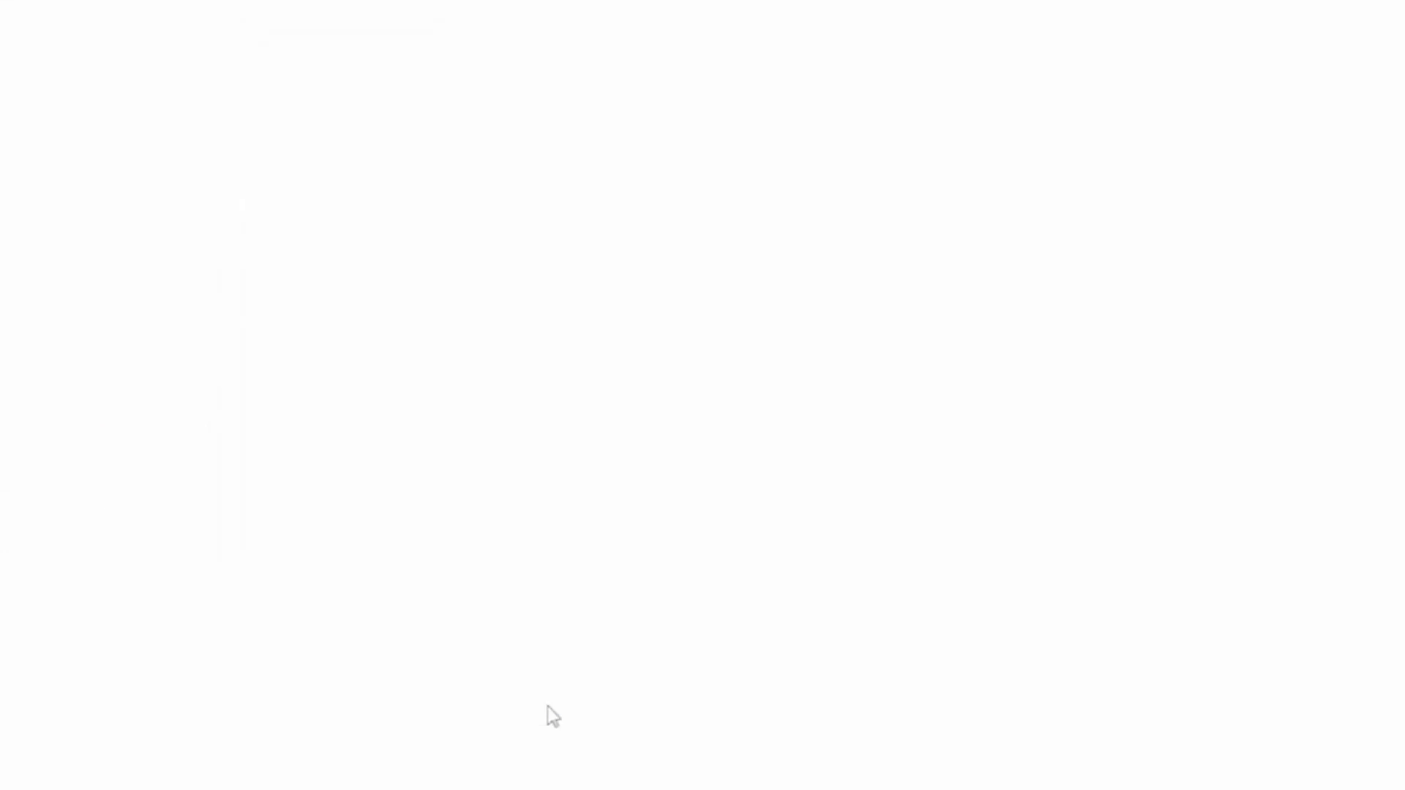
left_click(1338, 25)
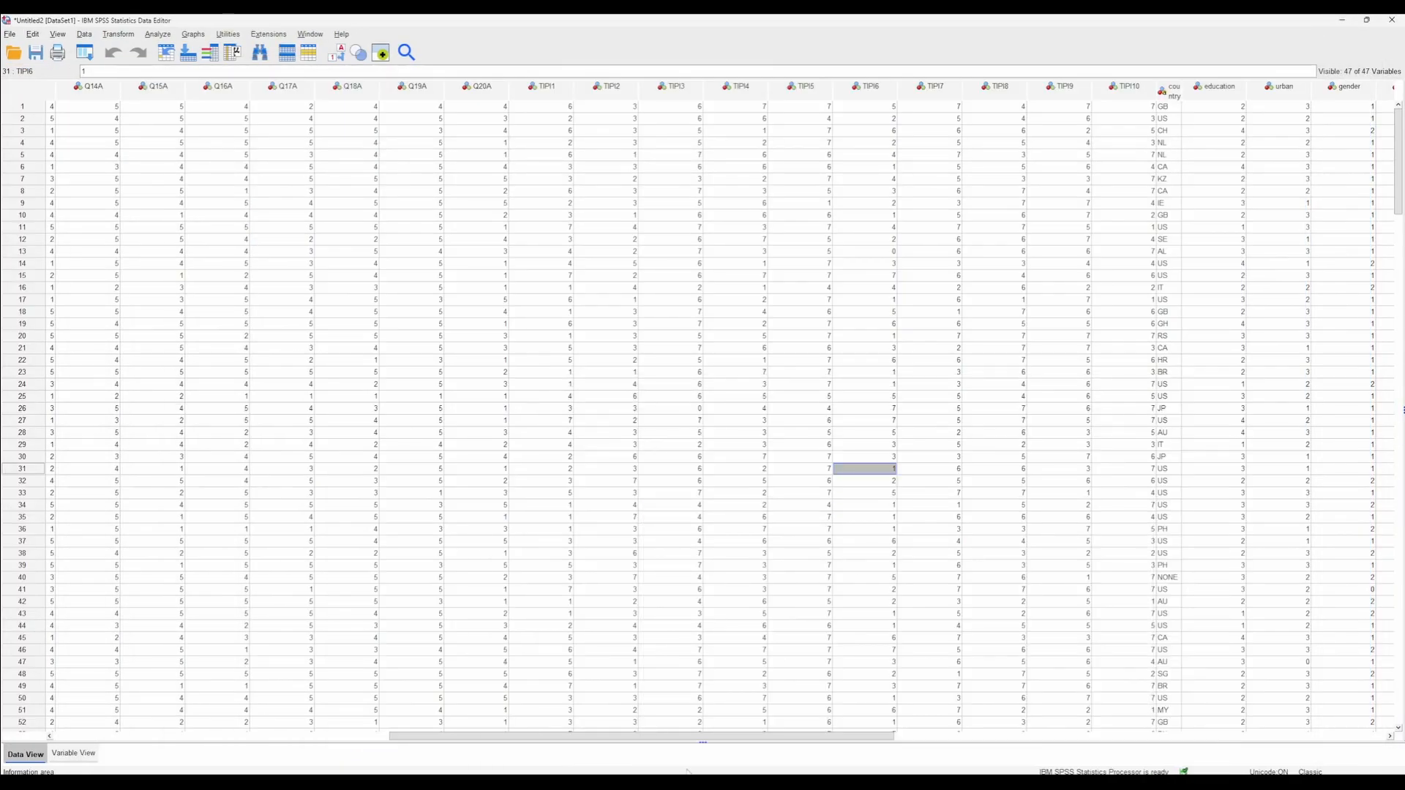
left_click_drag(741, 737, 1270, 656)
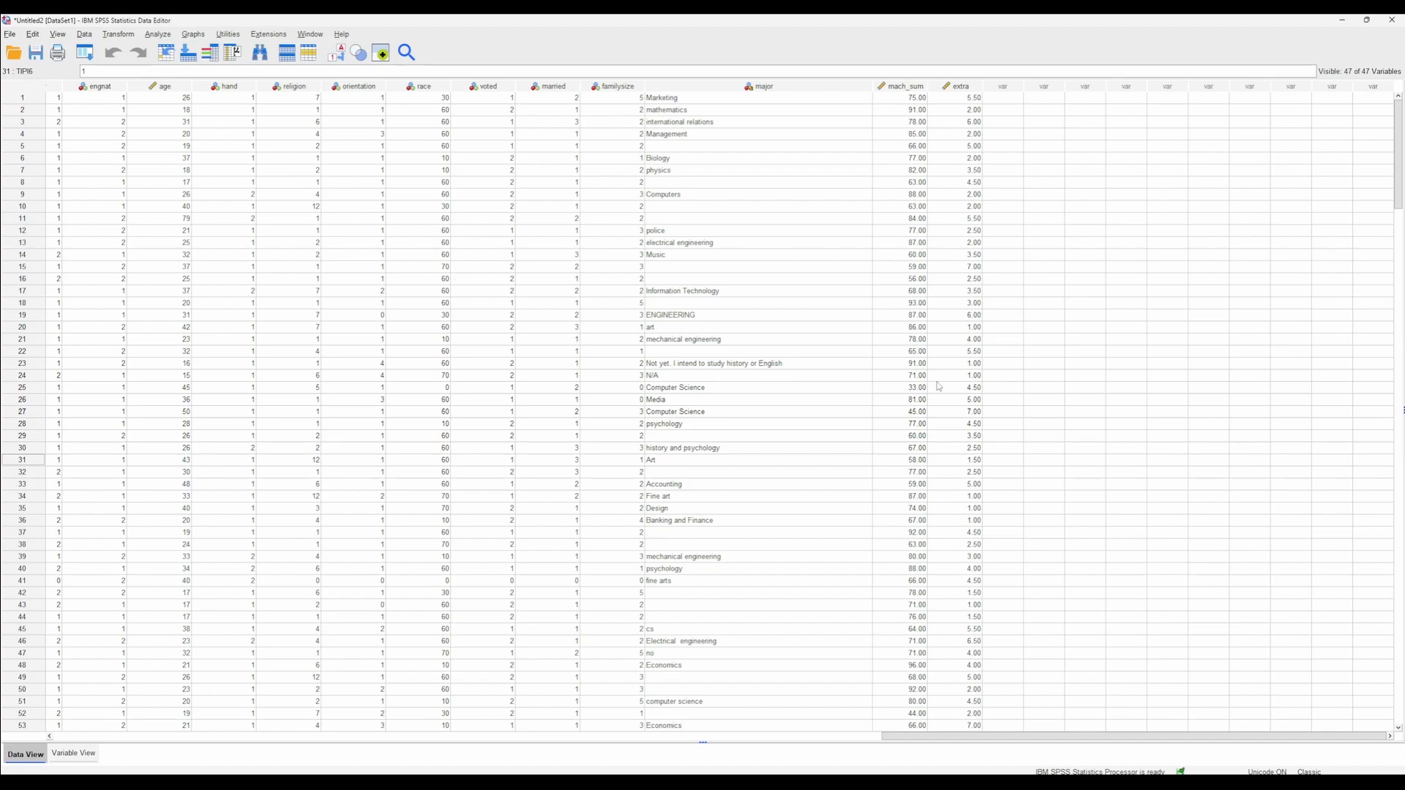
left_click_drag(947, 736, 363, 726)
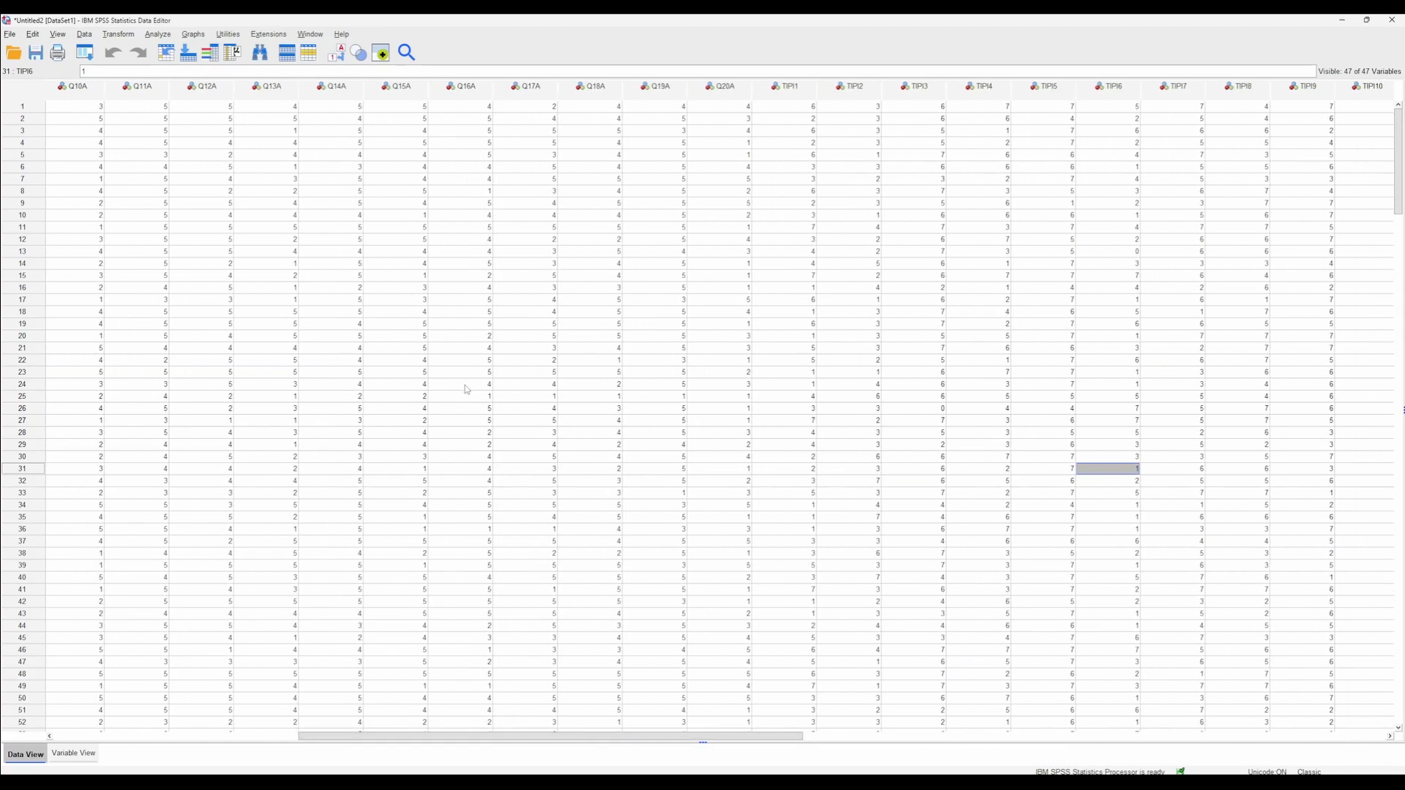
Reopen Compute Variable, clear the whole numeric expression and replace the target variable name with agree
left_click(167, 35)
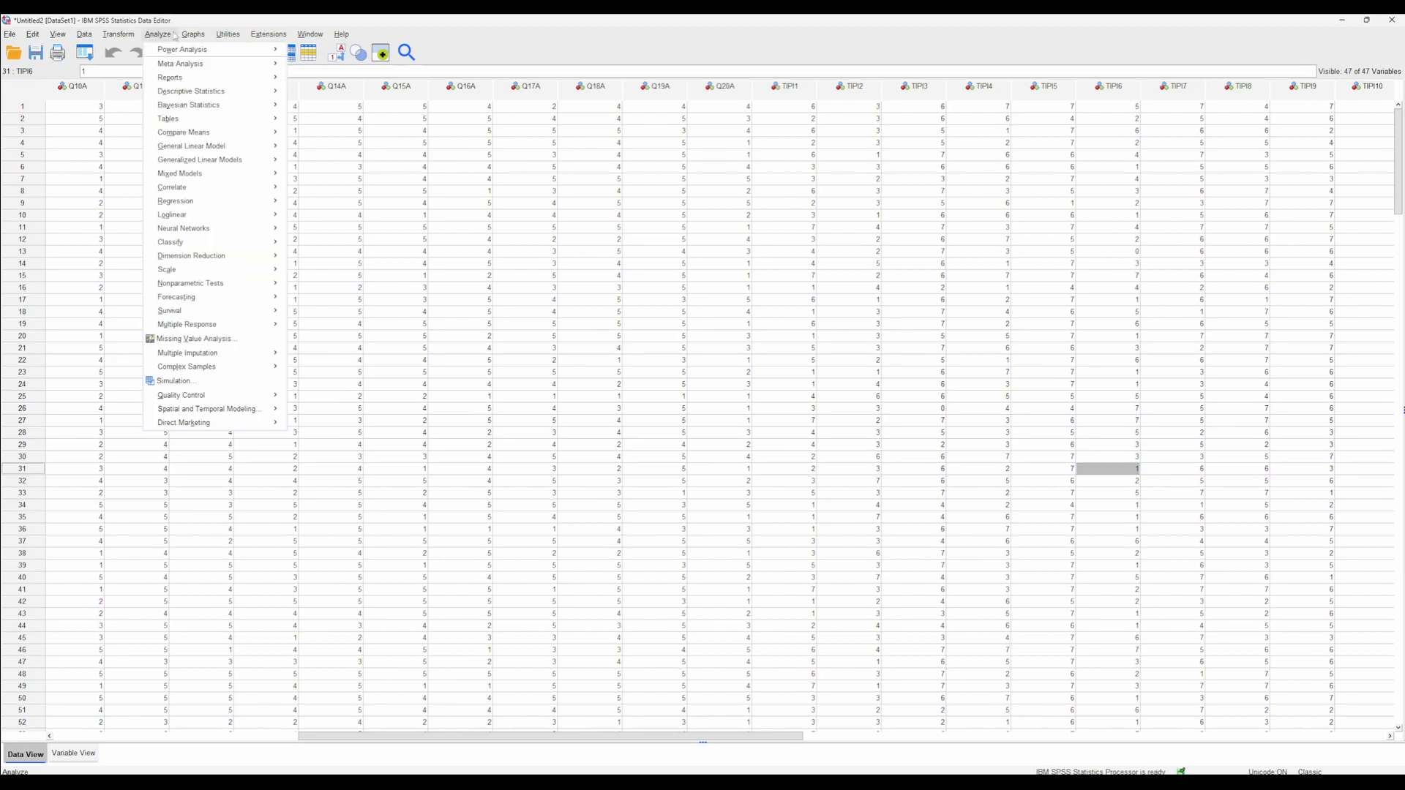
left_click(142, 50)
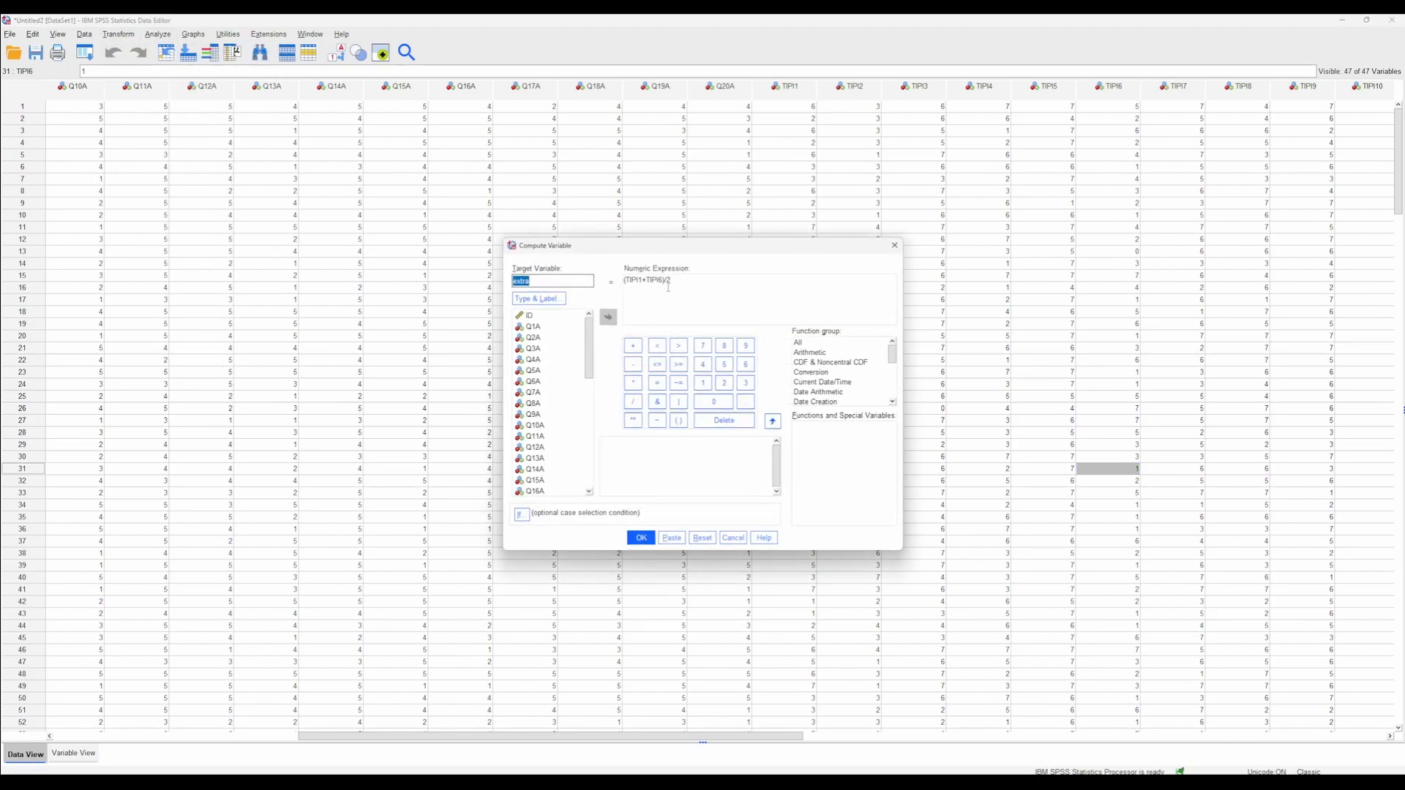
left_click_drag(664, 284, 631, 282)
left_click(690, 280)
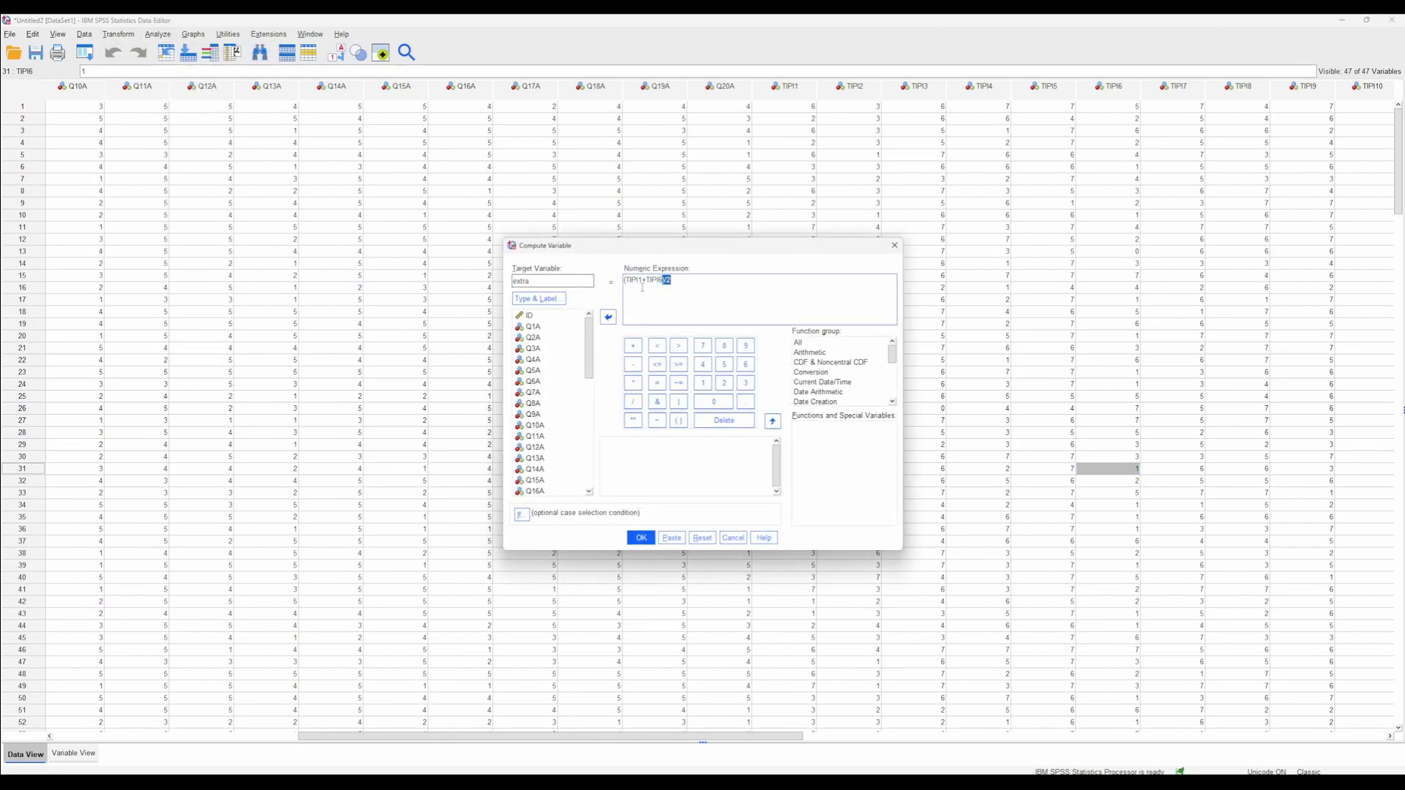
key("BackSpace")
key("BackSpace")
key("BackSpace")
left_click_drag(683, 285, 462, 284)
key("BackSpace")
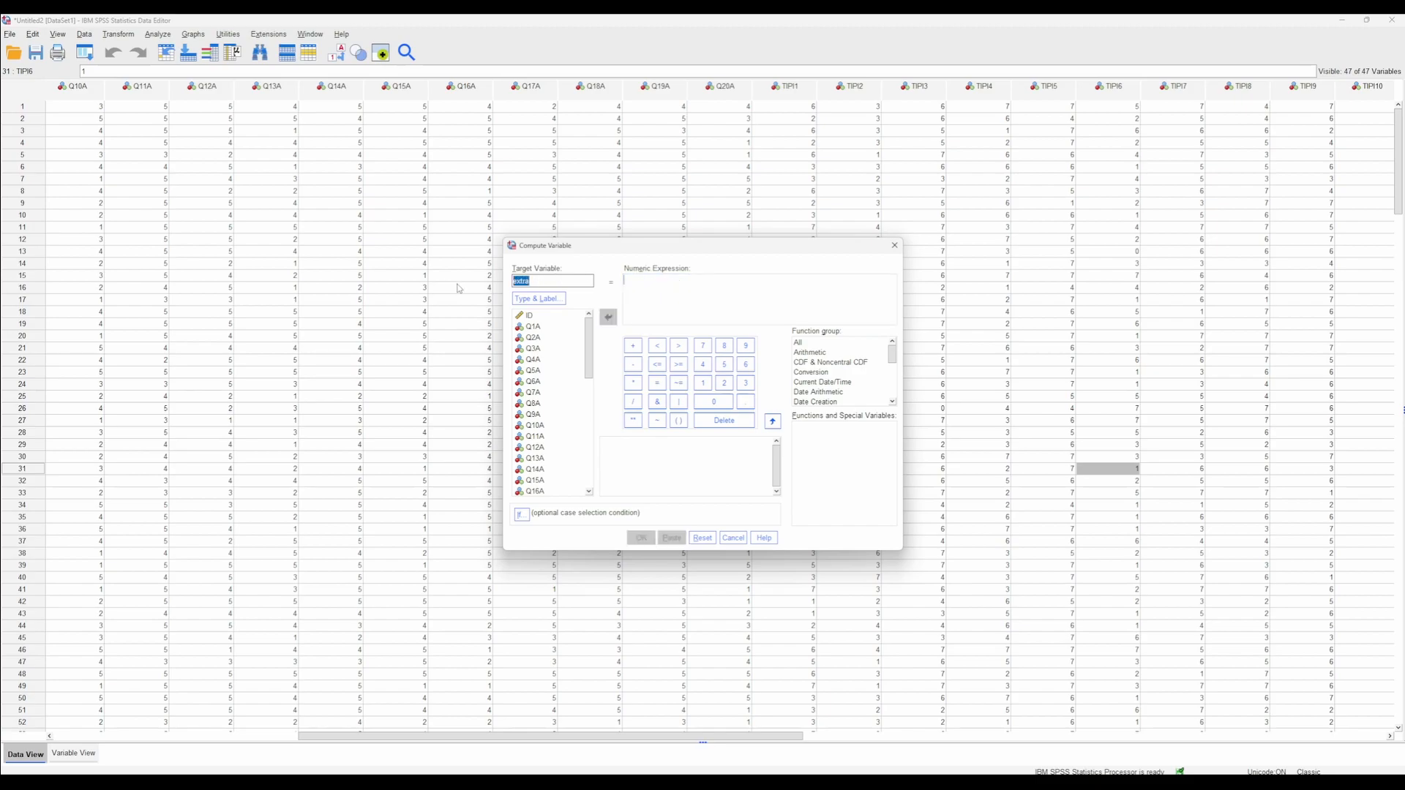
type("agree")
Enter the bracketed sum (TIPI2+TIPI7) as the numeric expression for agree
left_click(677, 296)
type("(")
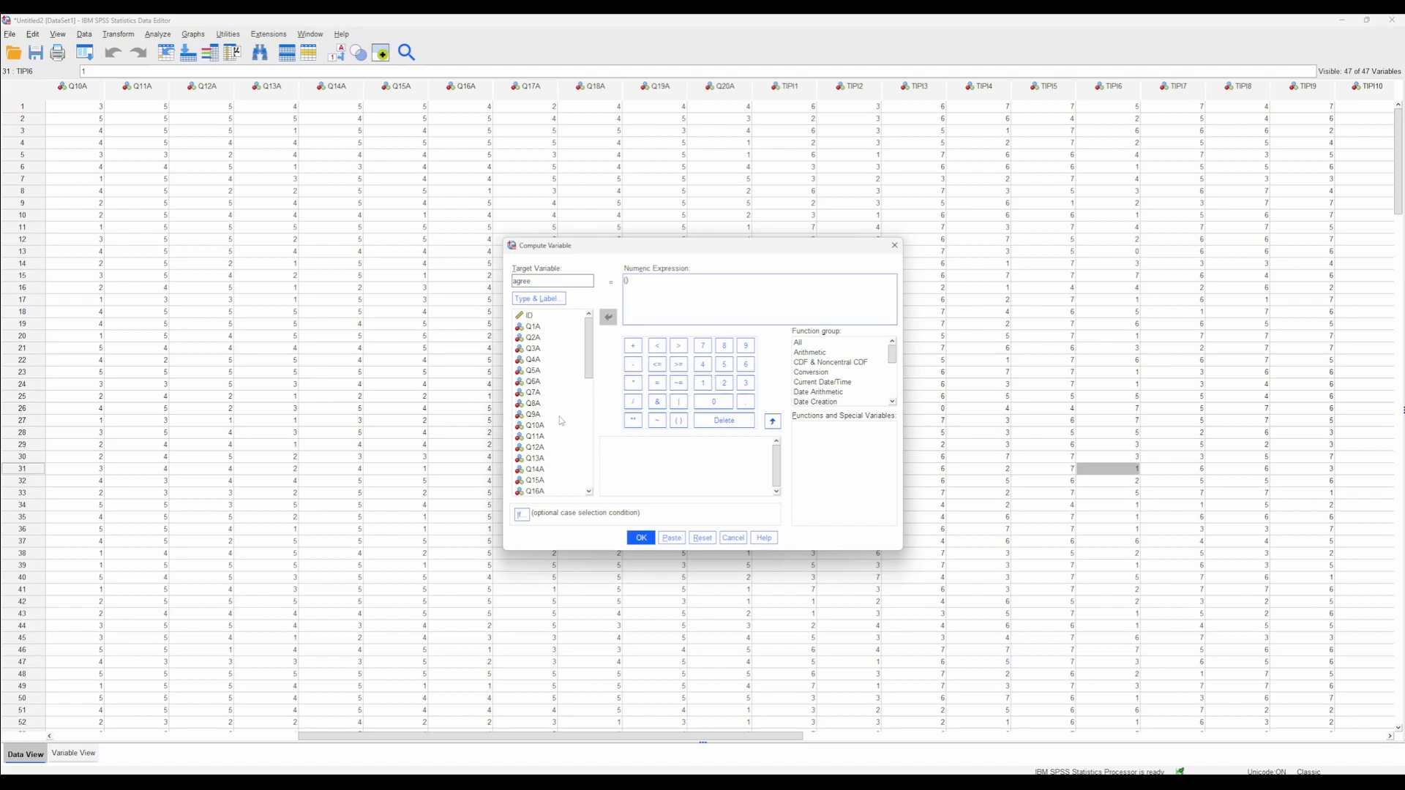
scroll(563, 421, "down", 5)
double_click(548, 394)
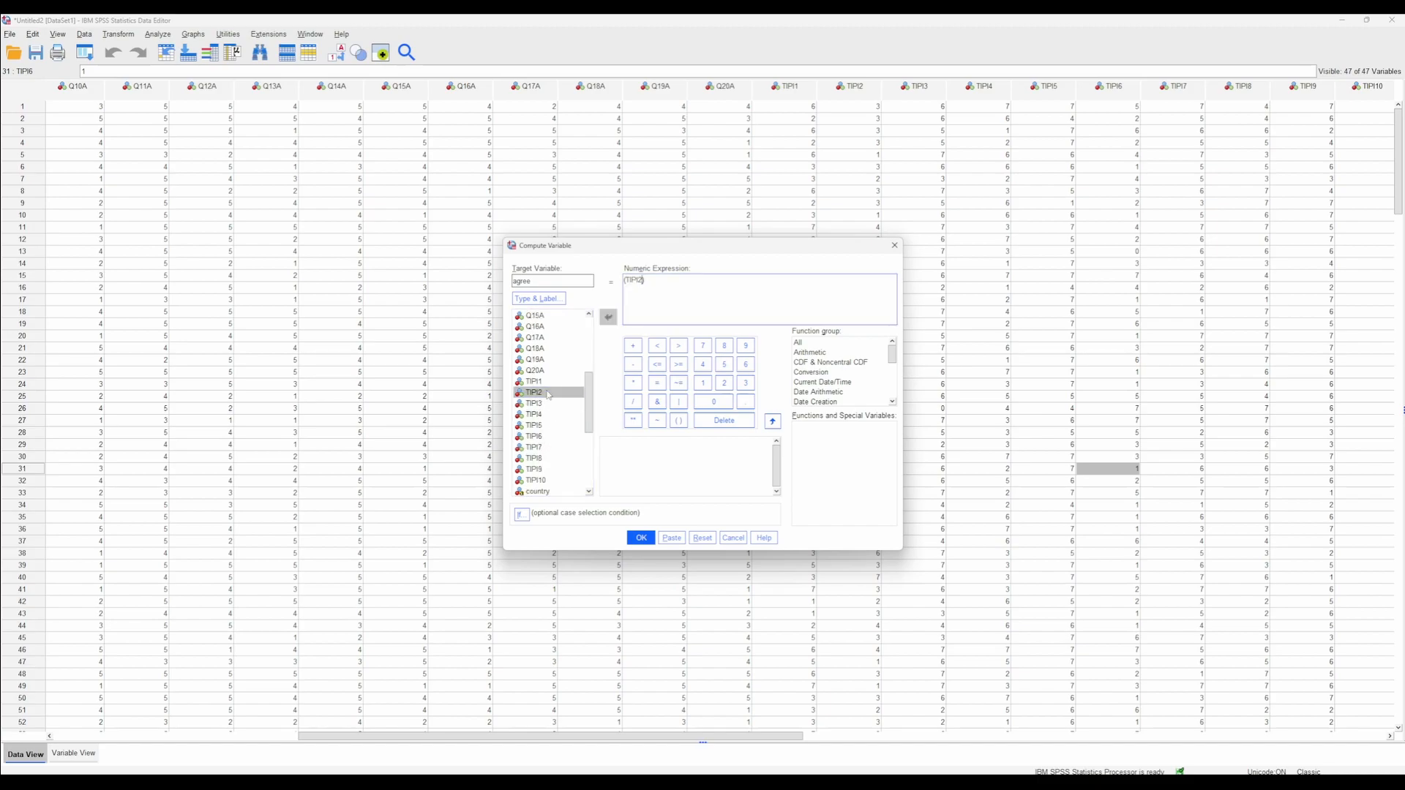
type("+")
double_click(545, 447)
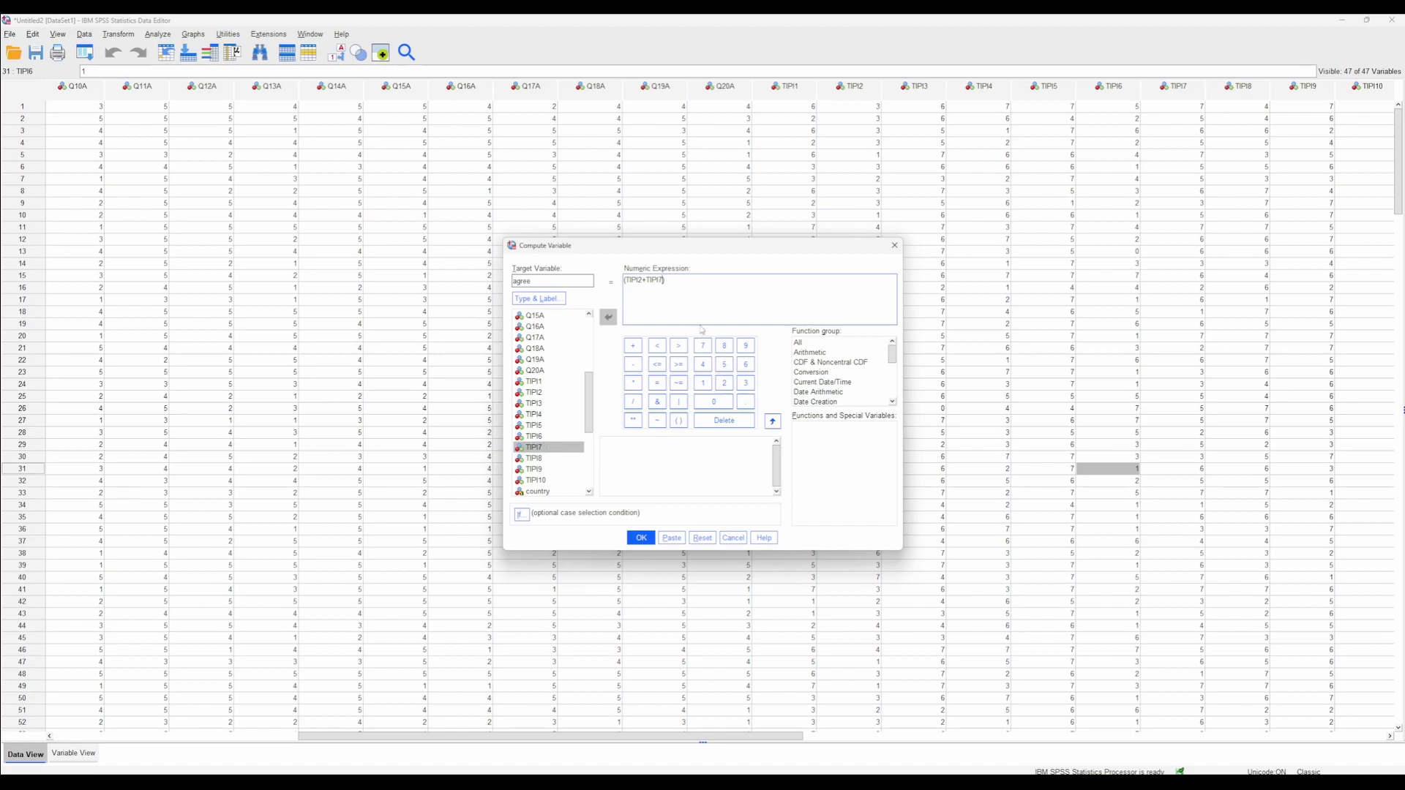
Switch to the Word document Q1.docx and review the TIPI items, their scoring key and the highlighted questionnaire items
left_click_drag(1, 197, 805, 16)
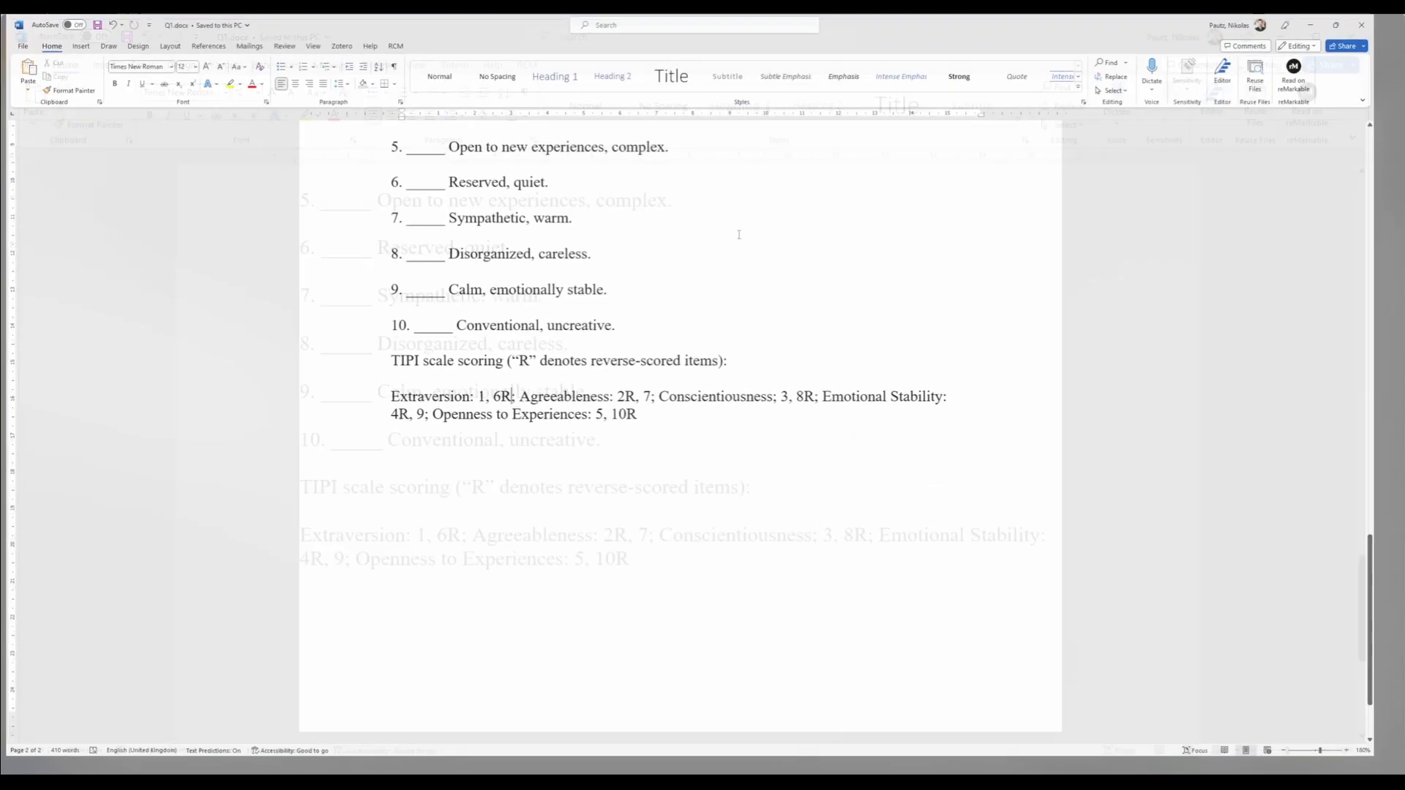
scroll(754, 527, "up", 3)
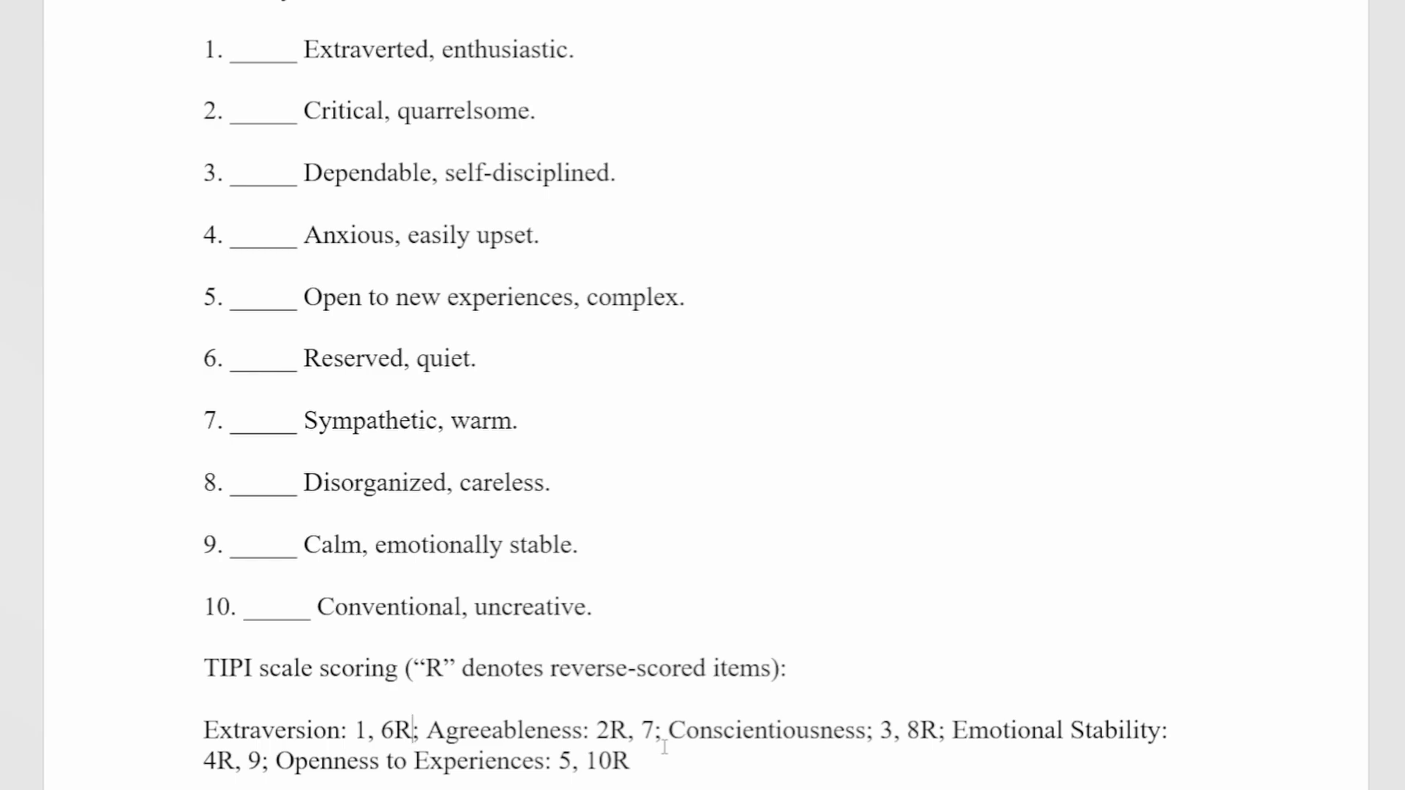
scroll(681, 717, "up", 1)
scroll(681, 718, "up", 20)
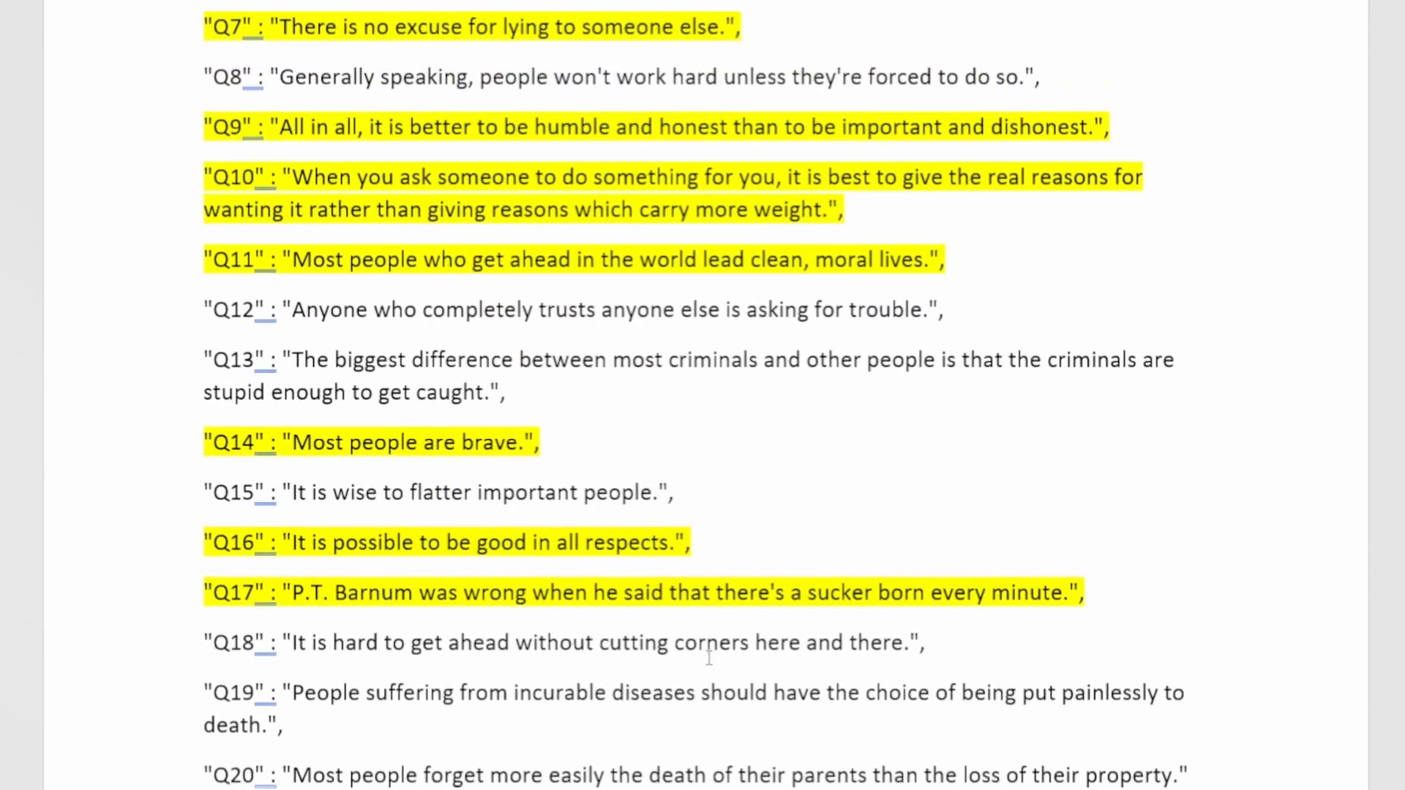
scroll(709, 659, "down", 5)
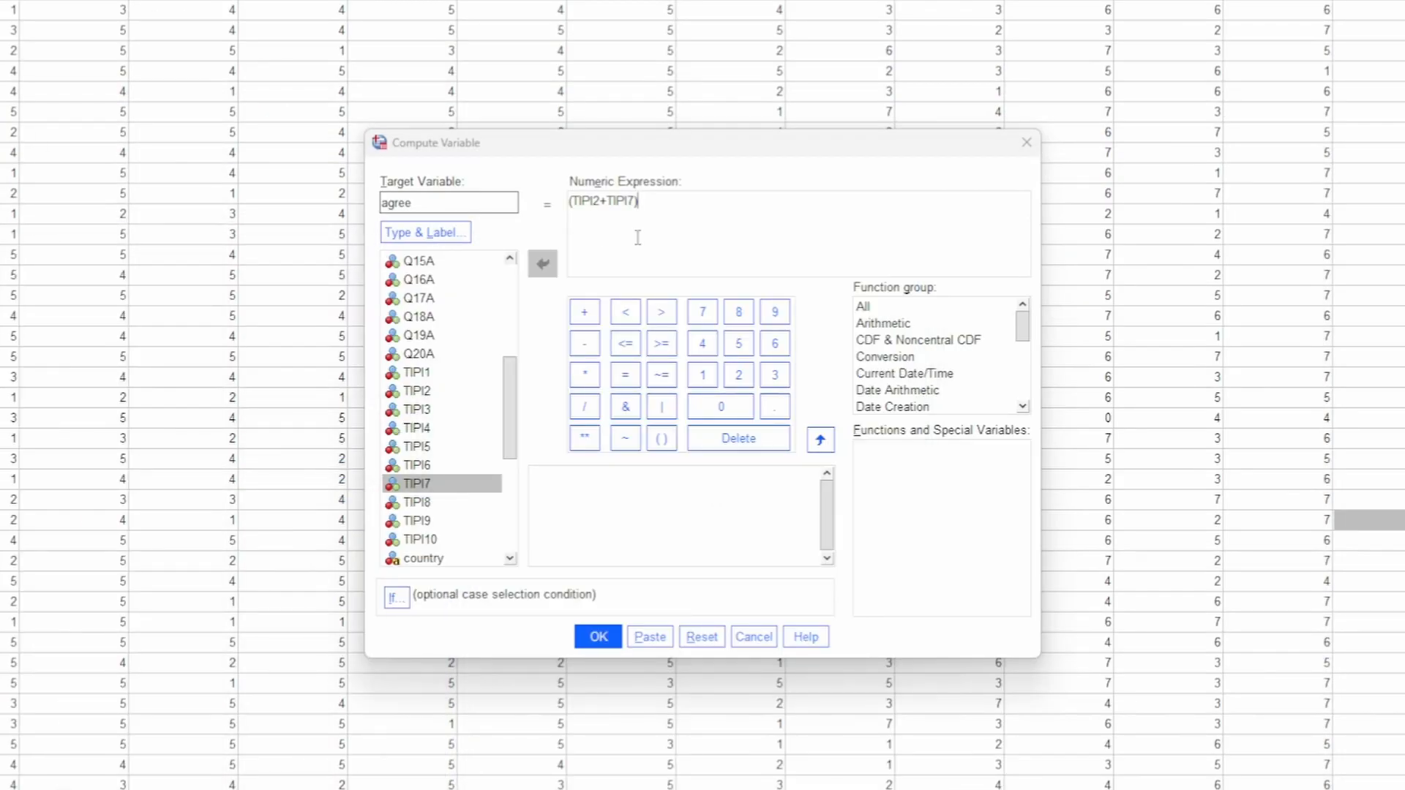
Return to SPSS, divide the bracketed TIPI2 and TIPI7 sum by 2 and run the agree computation
left_click(673, 228)
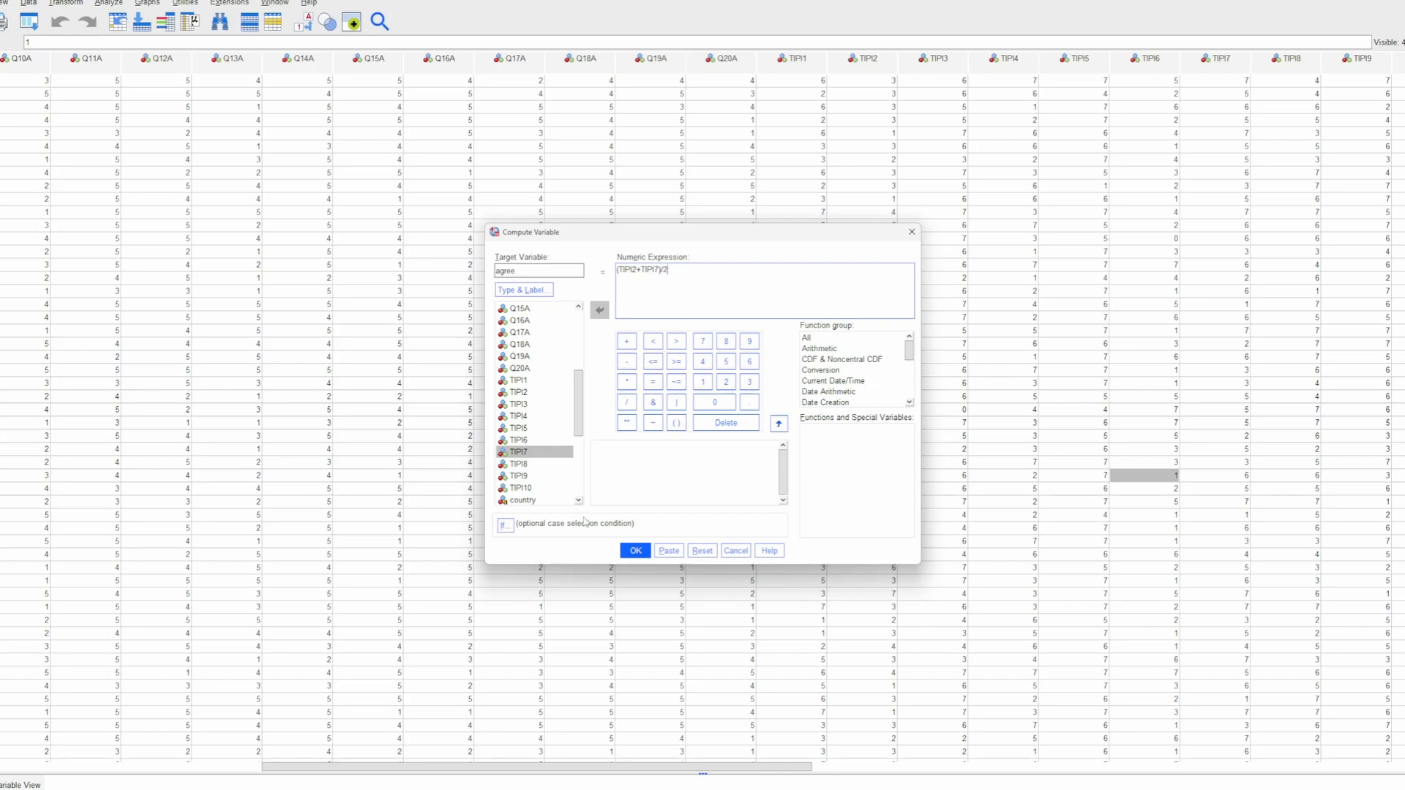
left_click(635, 550)
Reopen Compute Variable, set the target variable to consc and remove the old items, leaving ()/2 as the expression
left_click(182, 6)
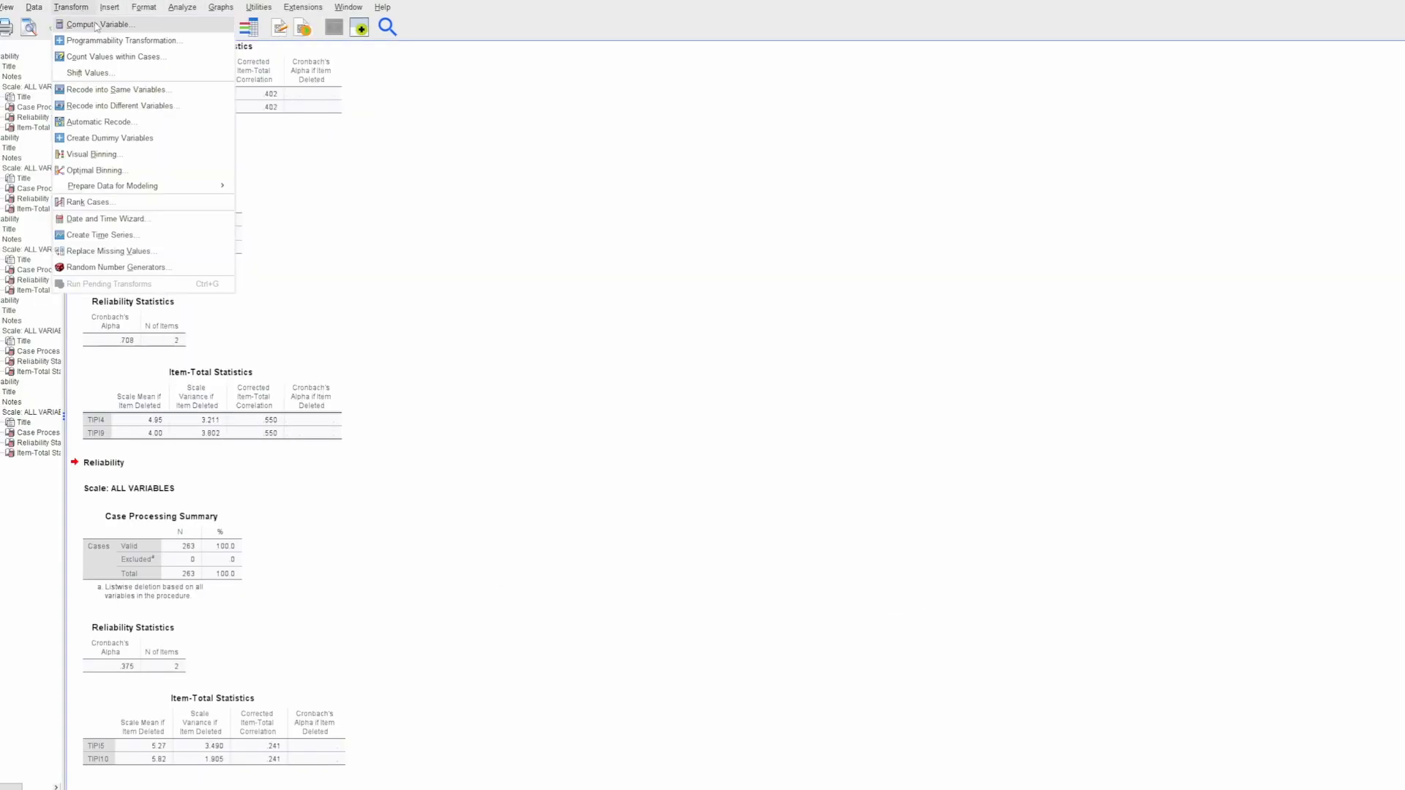
left_click(95, 25)
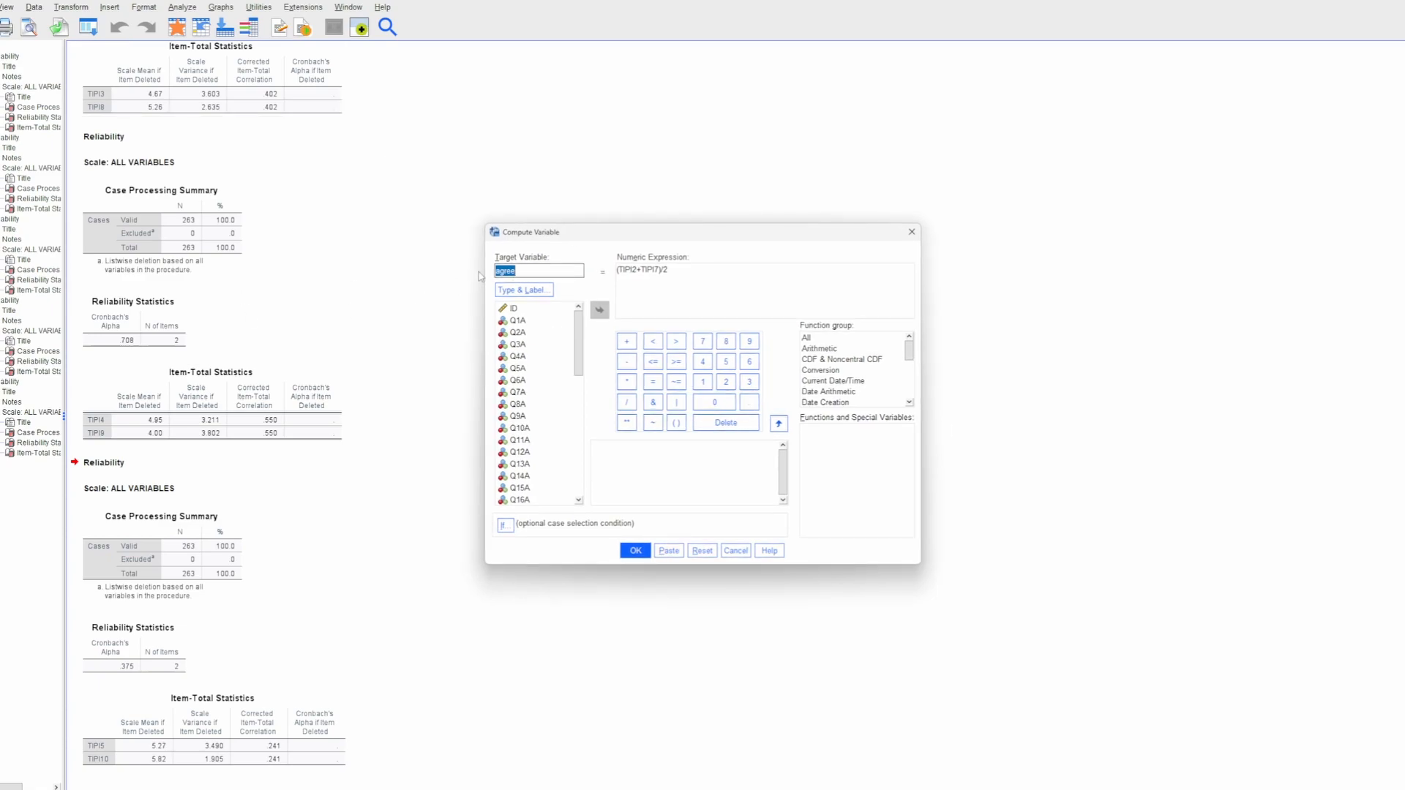
type("consc")
left_click_drag(659, 271, 620, 271)
key("BackSpace")
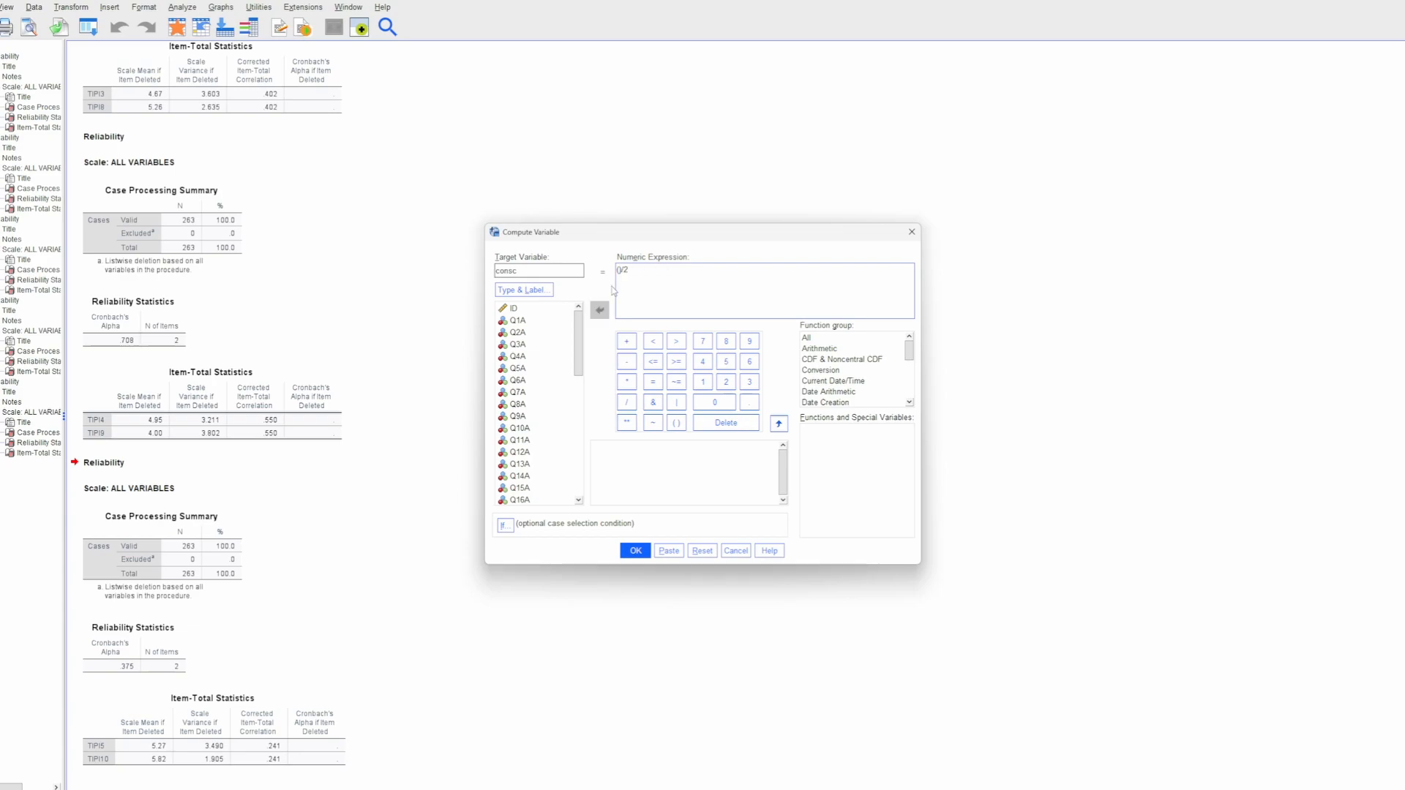
Complete the expression as (TIPI3+TIPI8)/2 and run the consc computation
left_click(534, 354)
scroll(534, 354, "down", 14)
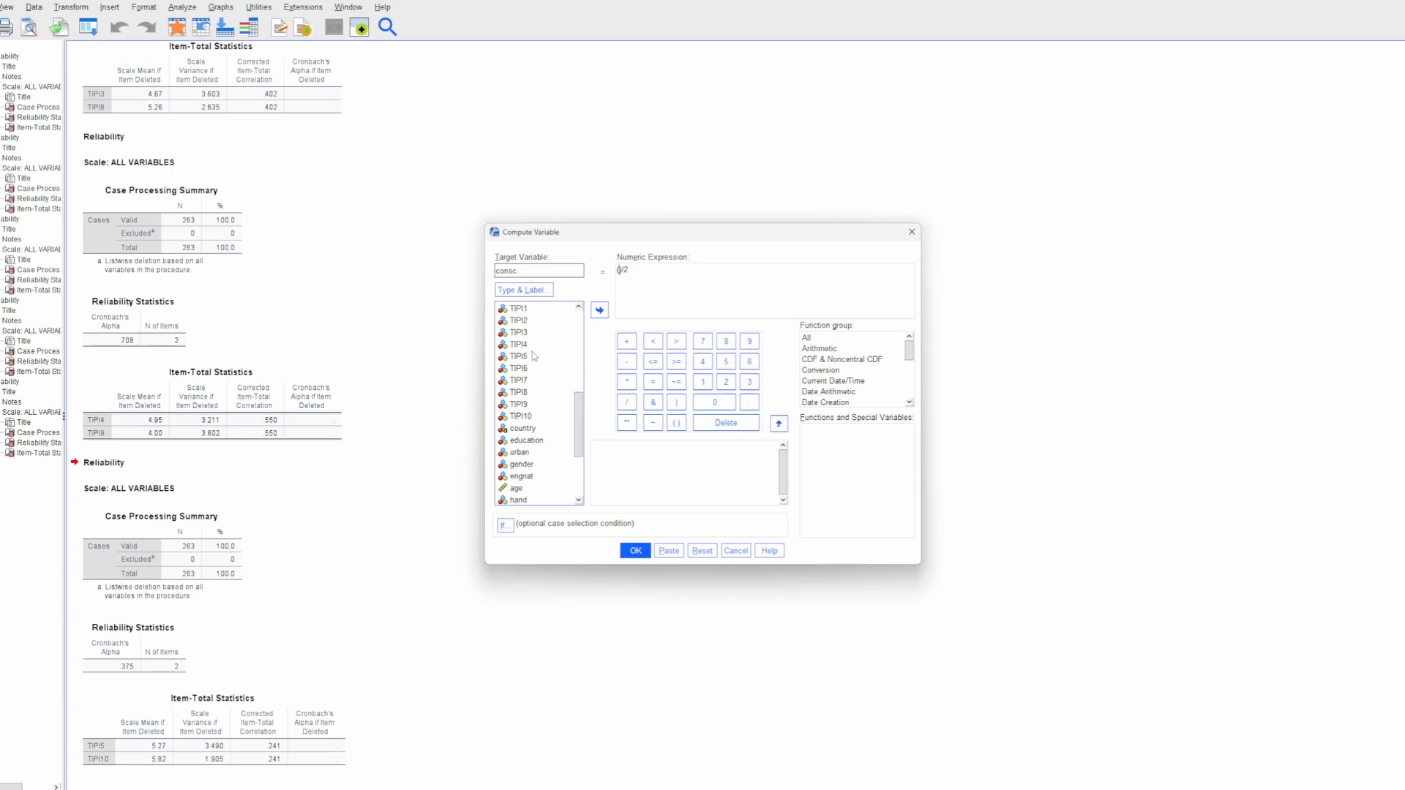
double_click(534, 333)
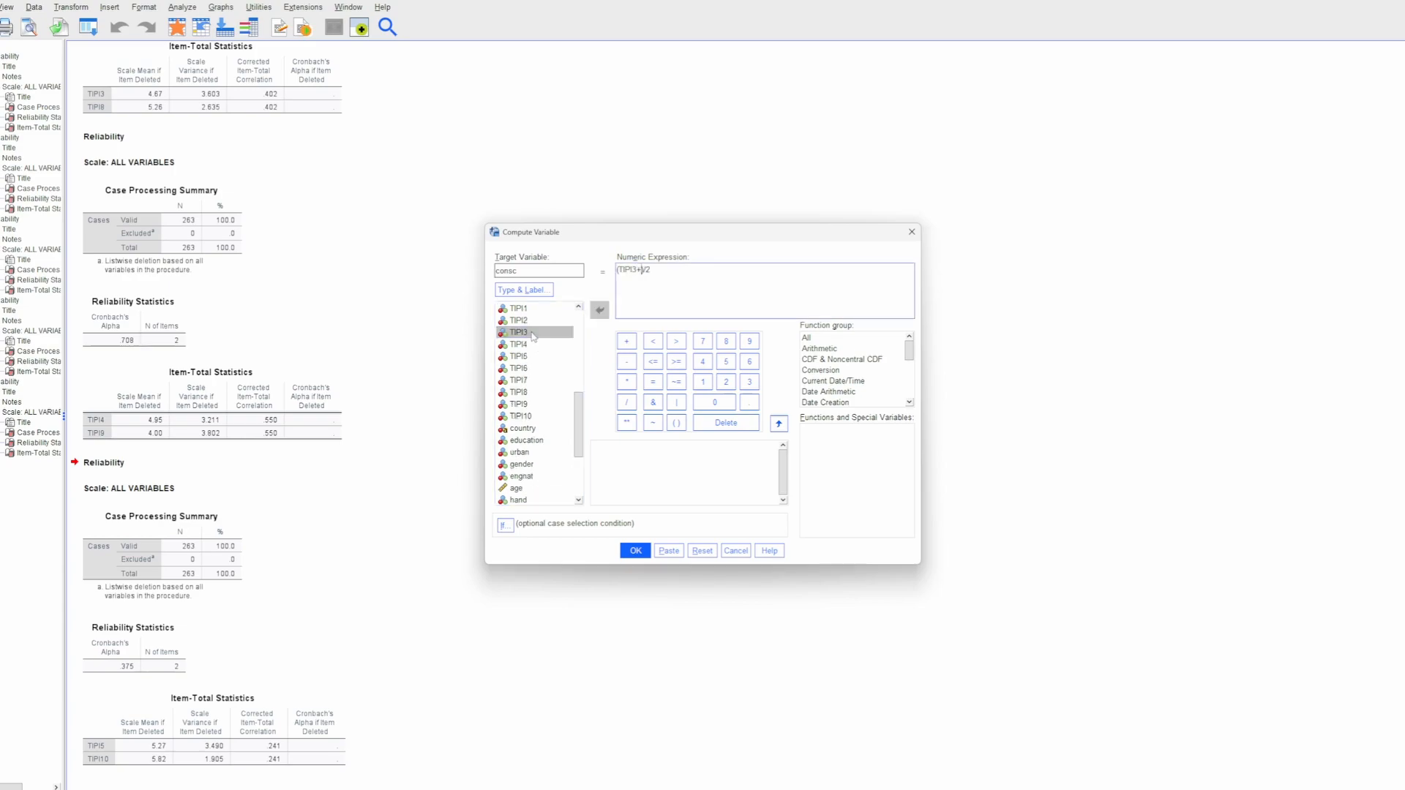
double_click(519, 392)
left_click(635, 552)
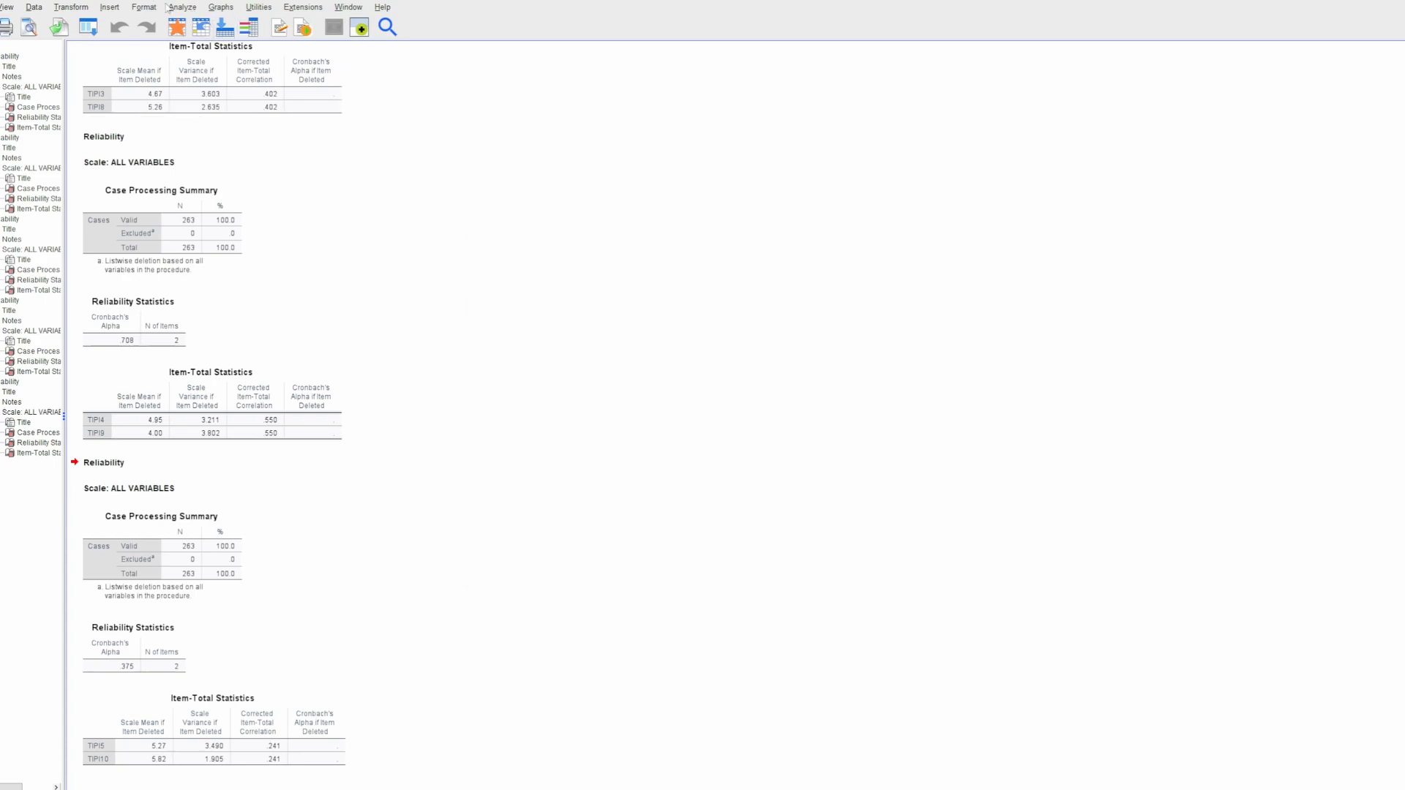
Reopen Compute Variable, set the target variable to emotion and clear the items inside the brackets
left_click(81, 7)
left_click(95, 22)
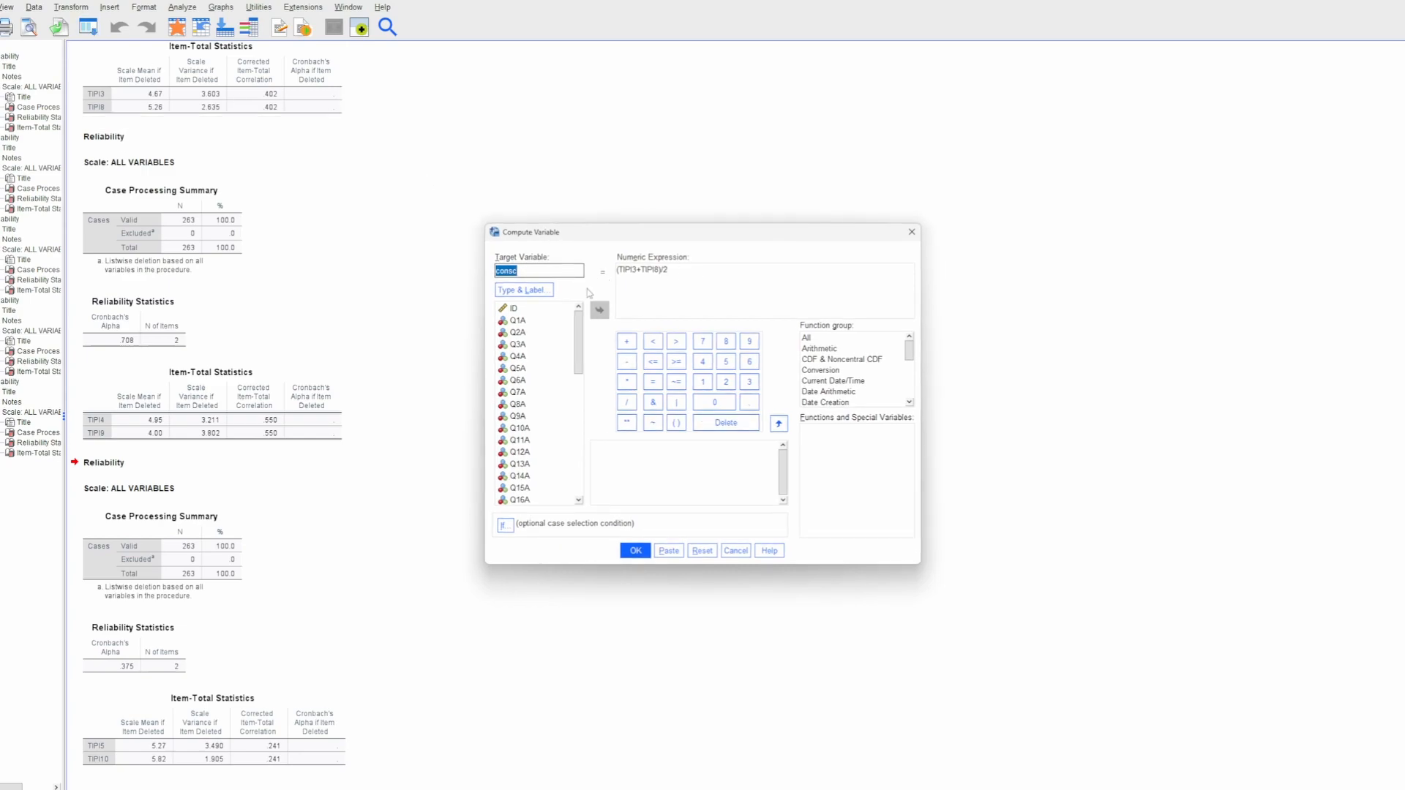
type("emotion")
left_click_drag(659, 276, 619, 271)
key("BackSpace")
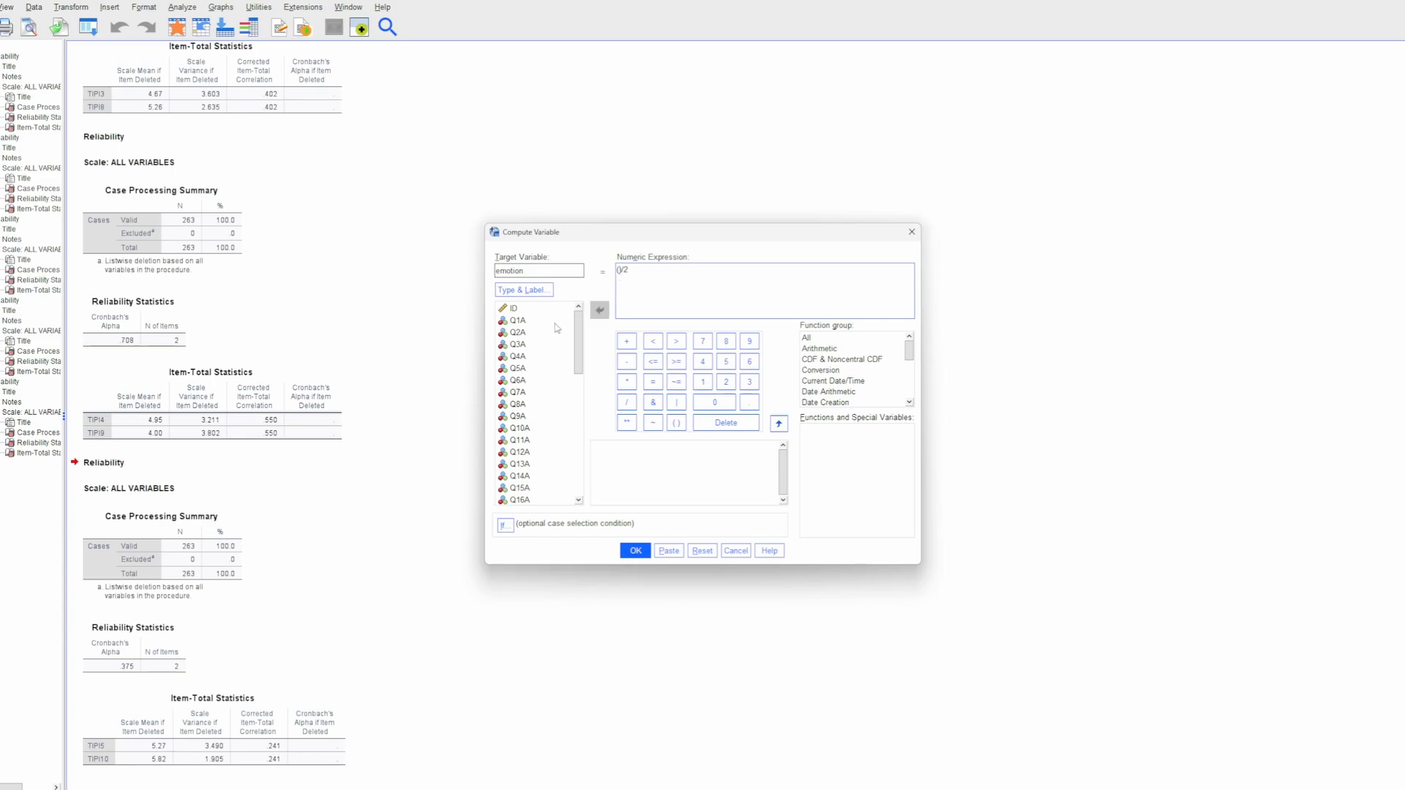
Complete the expression as (TIPI4+TIPI9)/2 and run the emotion computation
scroll(540, 468, "down", 5)
double_click(533, 416)
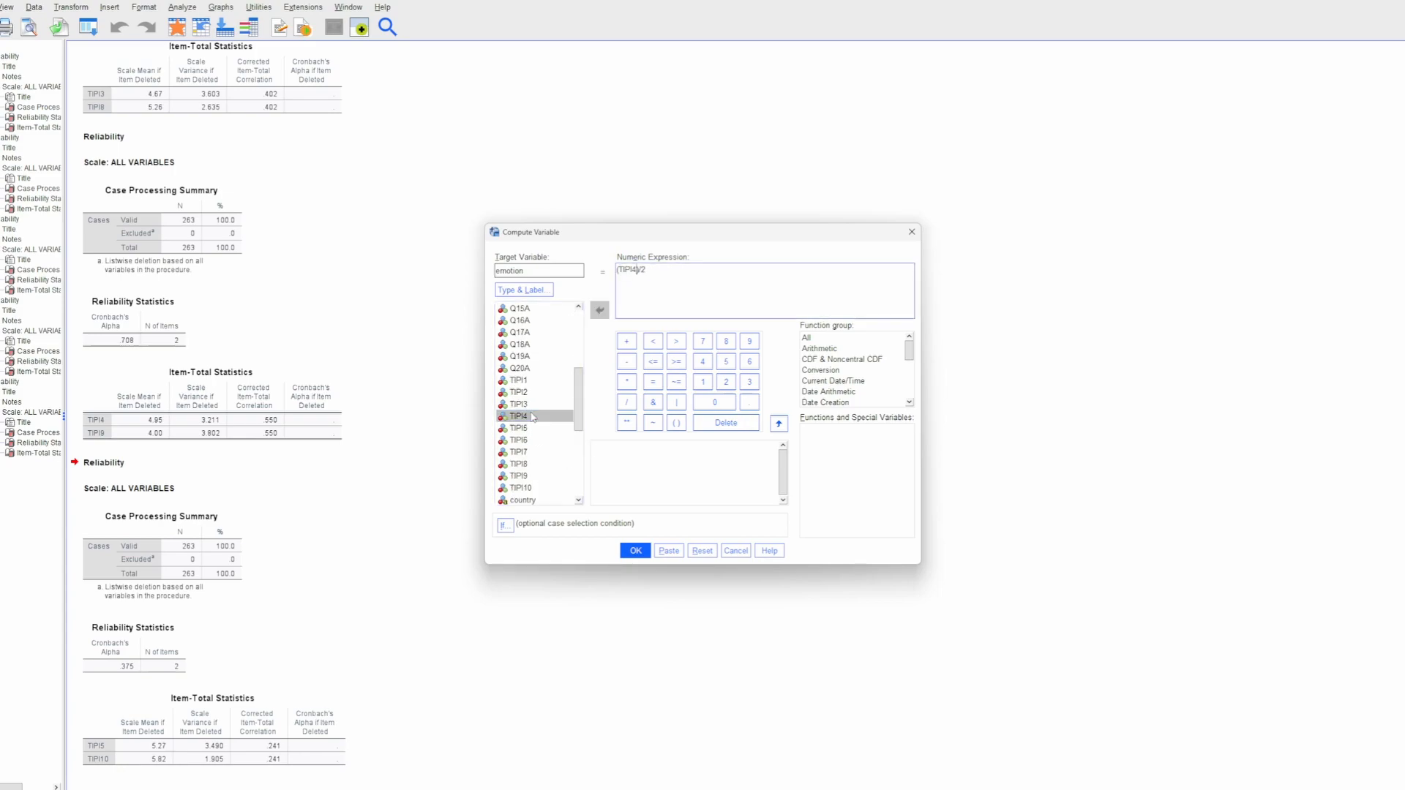
type("+")
scroll(541, 432, "down", 1)
double_click(535, 440)
left_click(635, 550)
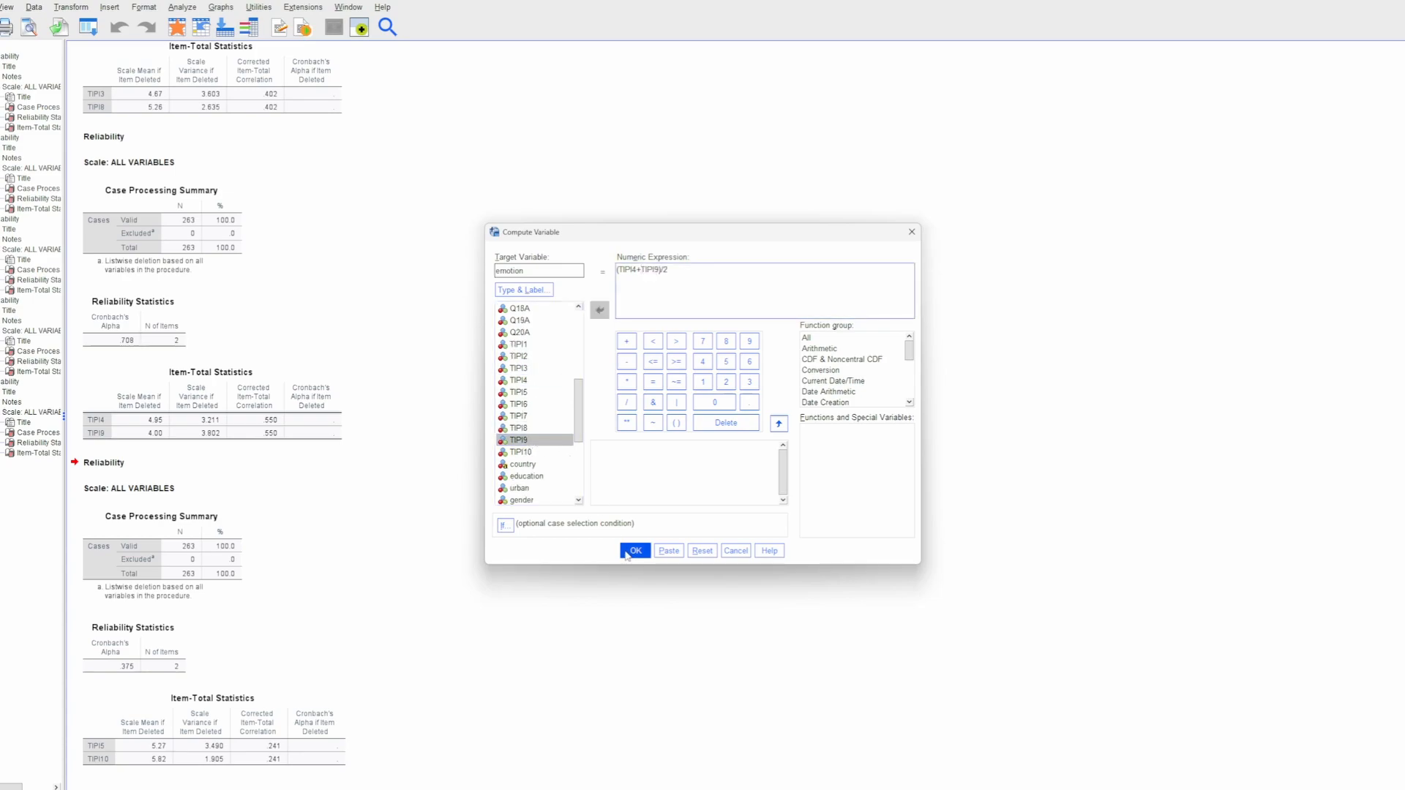
Reopen Compute Variable, set the target variable to open and clear the items inside the brackets
left_click(183, 7)
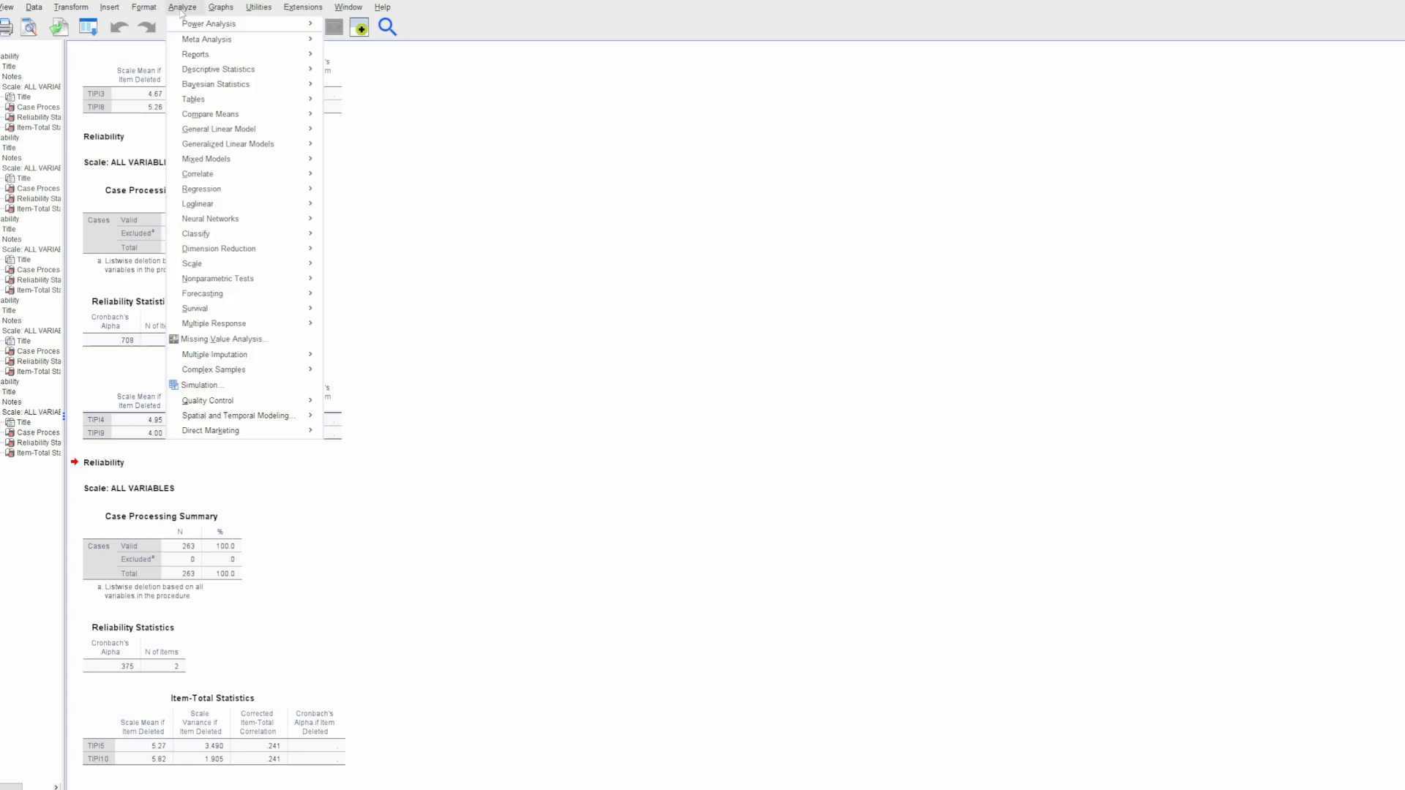
left_click(96, 22)
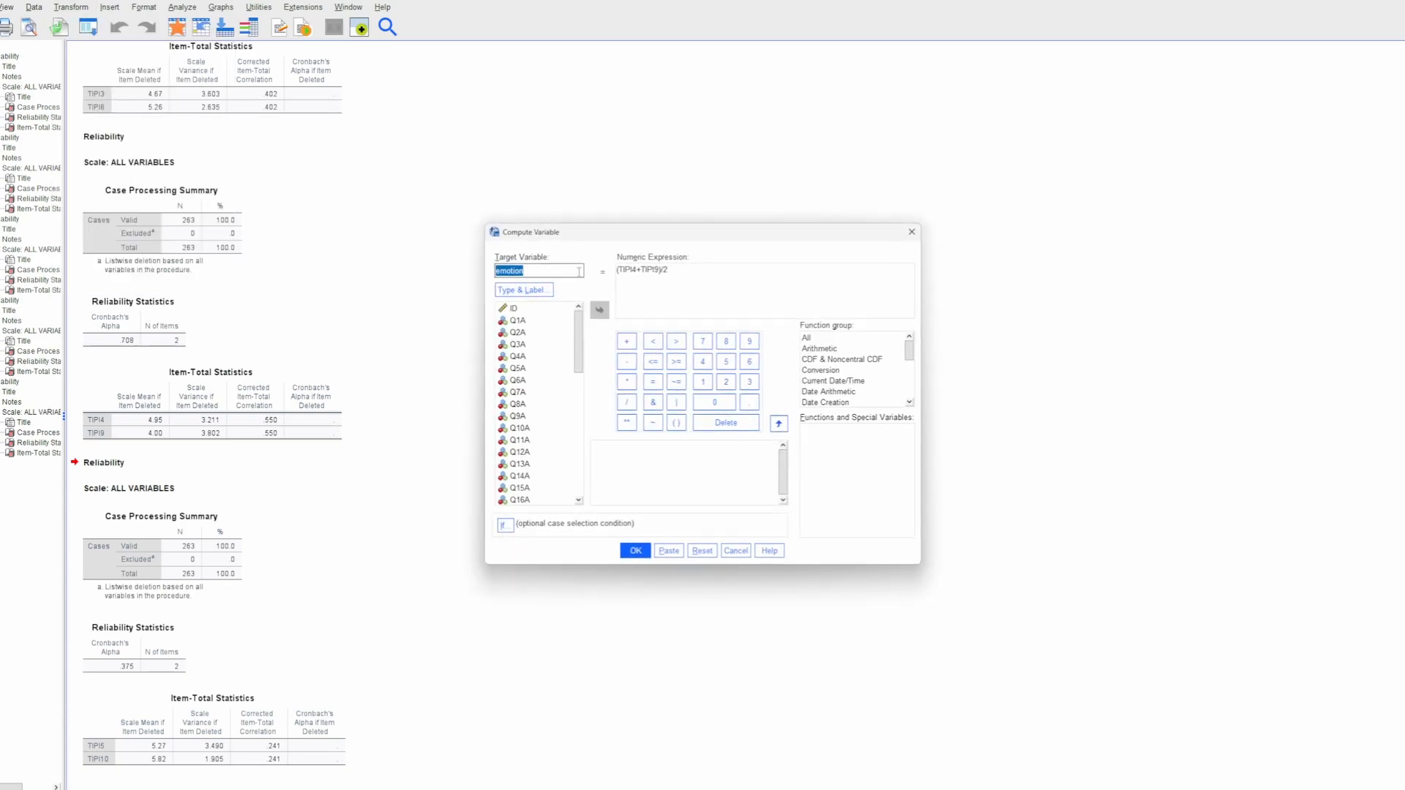
type("open")
left_click_drag(660, 269, 620, 270)
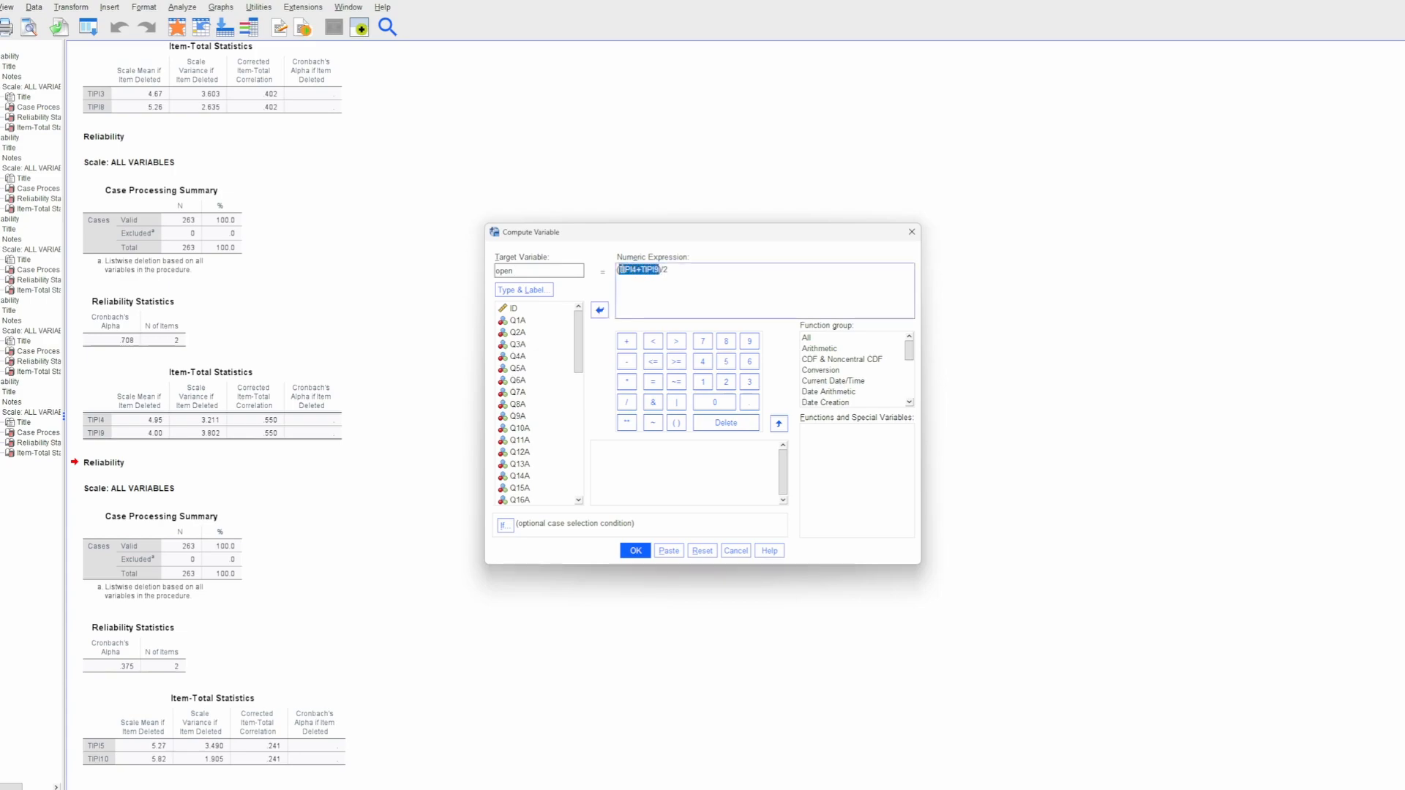
key("Delete")
Complete the expression as (TIPI5+TIPI10)/2 and run the open computation
scroll(545, 399, "down", 10)
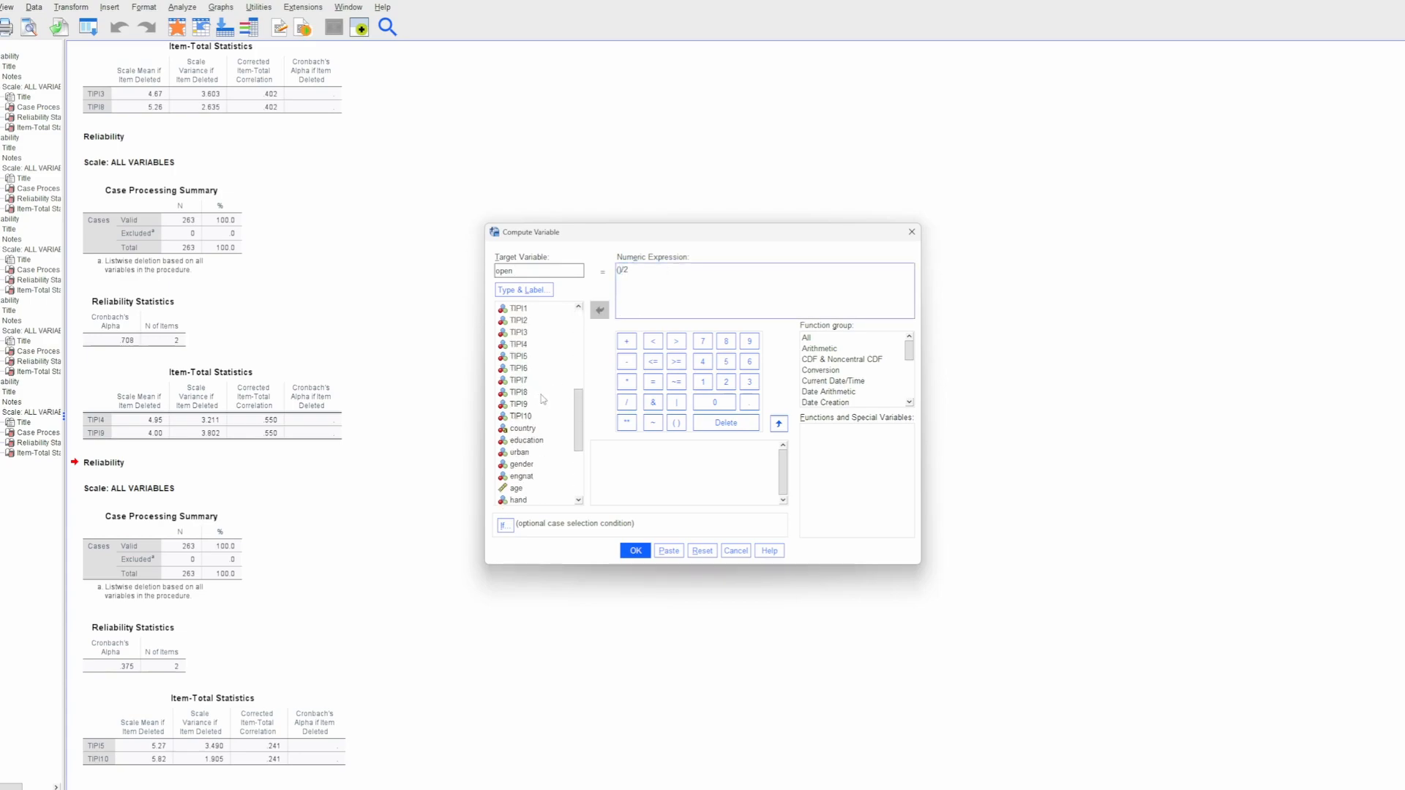
double_click(537, 360)
type("+")
double_click(521, 415)
left_click(637, 553)
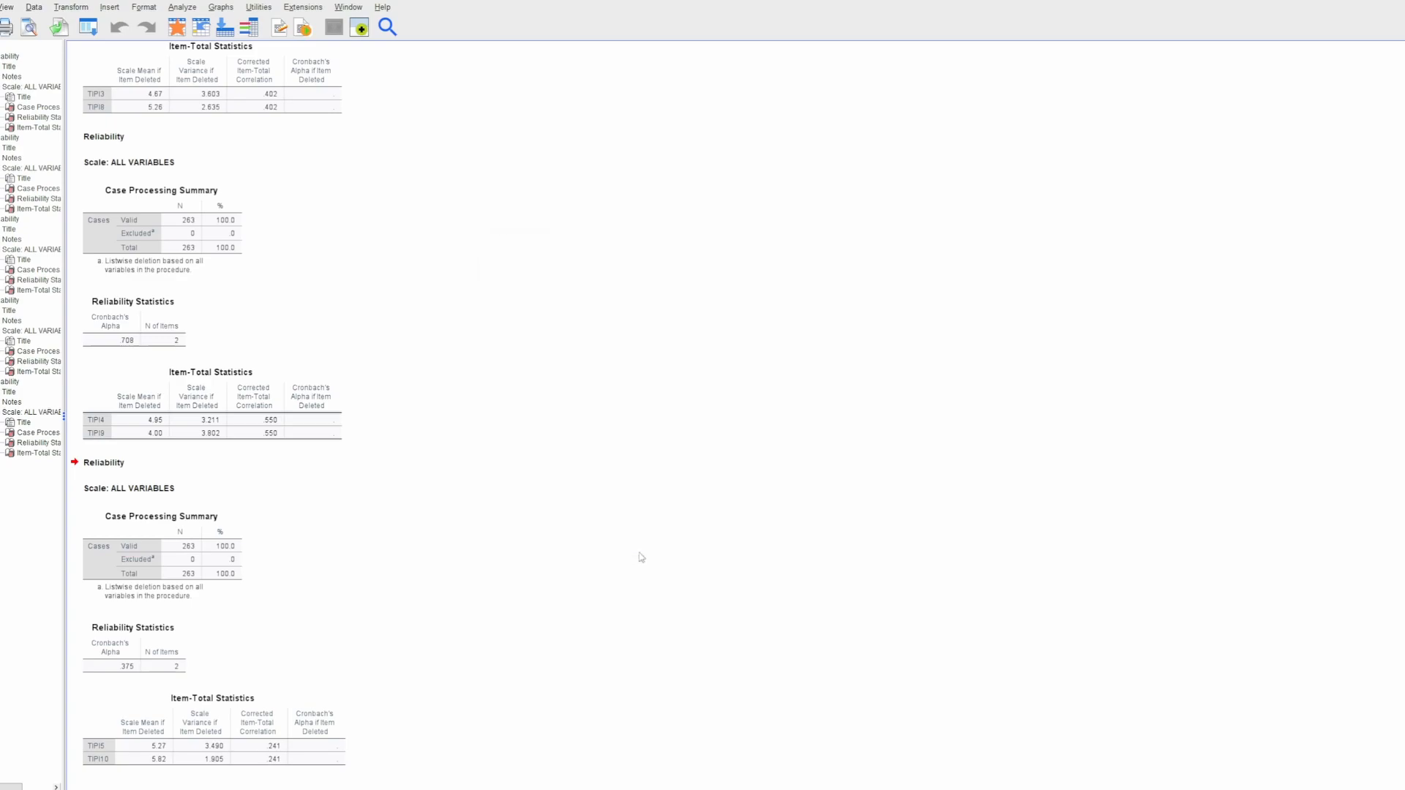
Switch to the data set and examine the computed mach_sum, extra, agree, consc, emotion and open columns one by one
left_click(1322, 1)
left_click(813, 278)
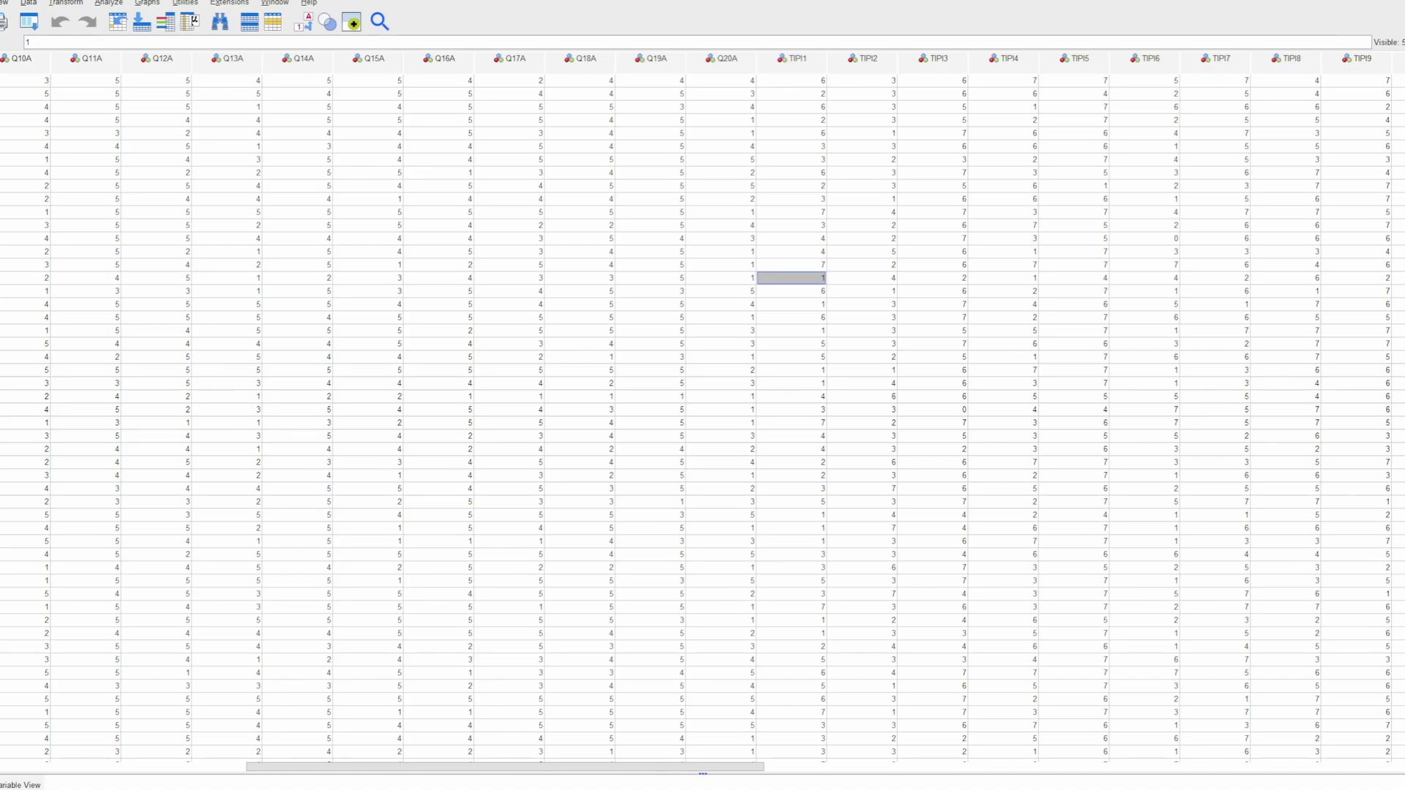
scroll(639, 772, "right", 3)
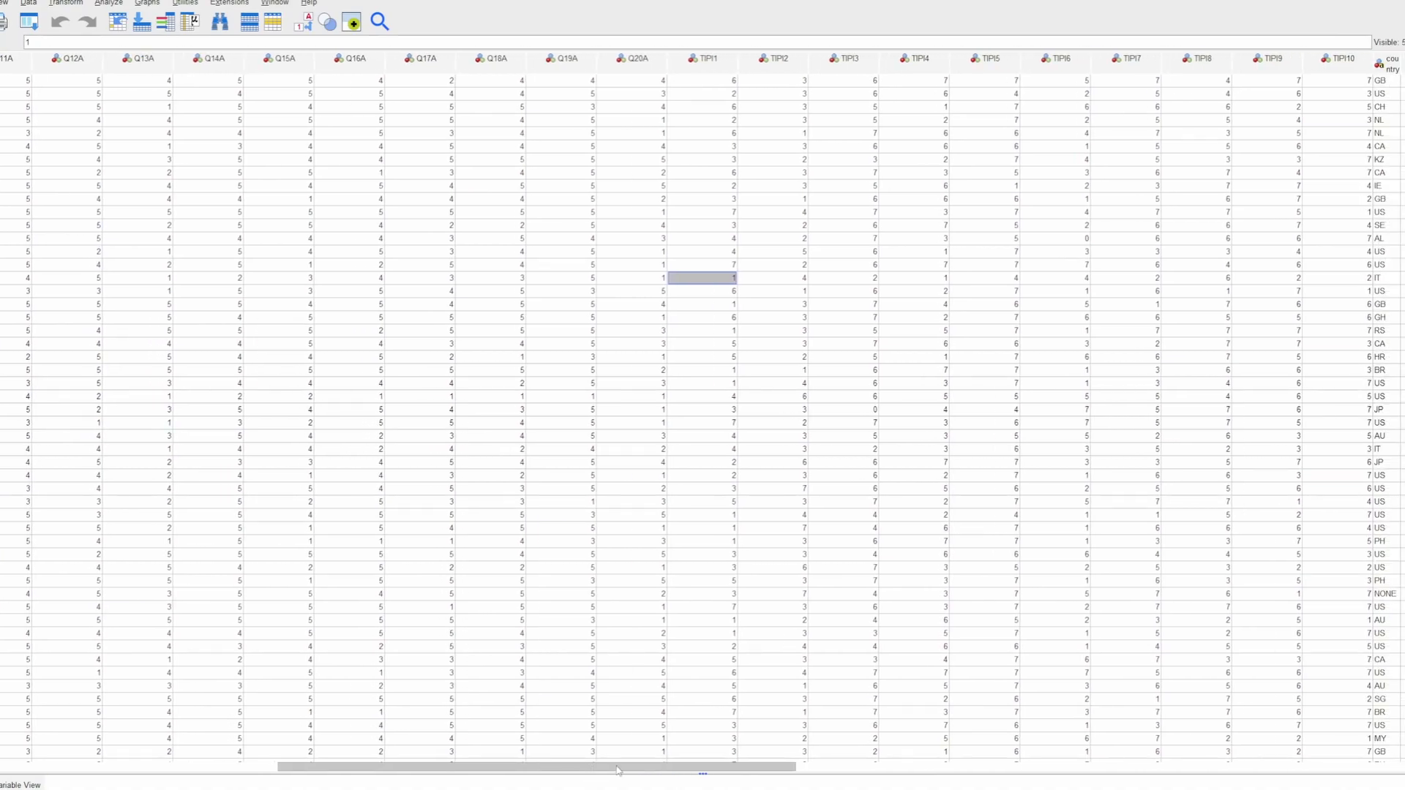
left_click_drag(618, 770, 1263, 606)
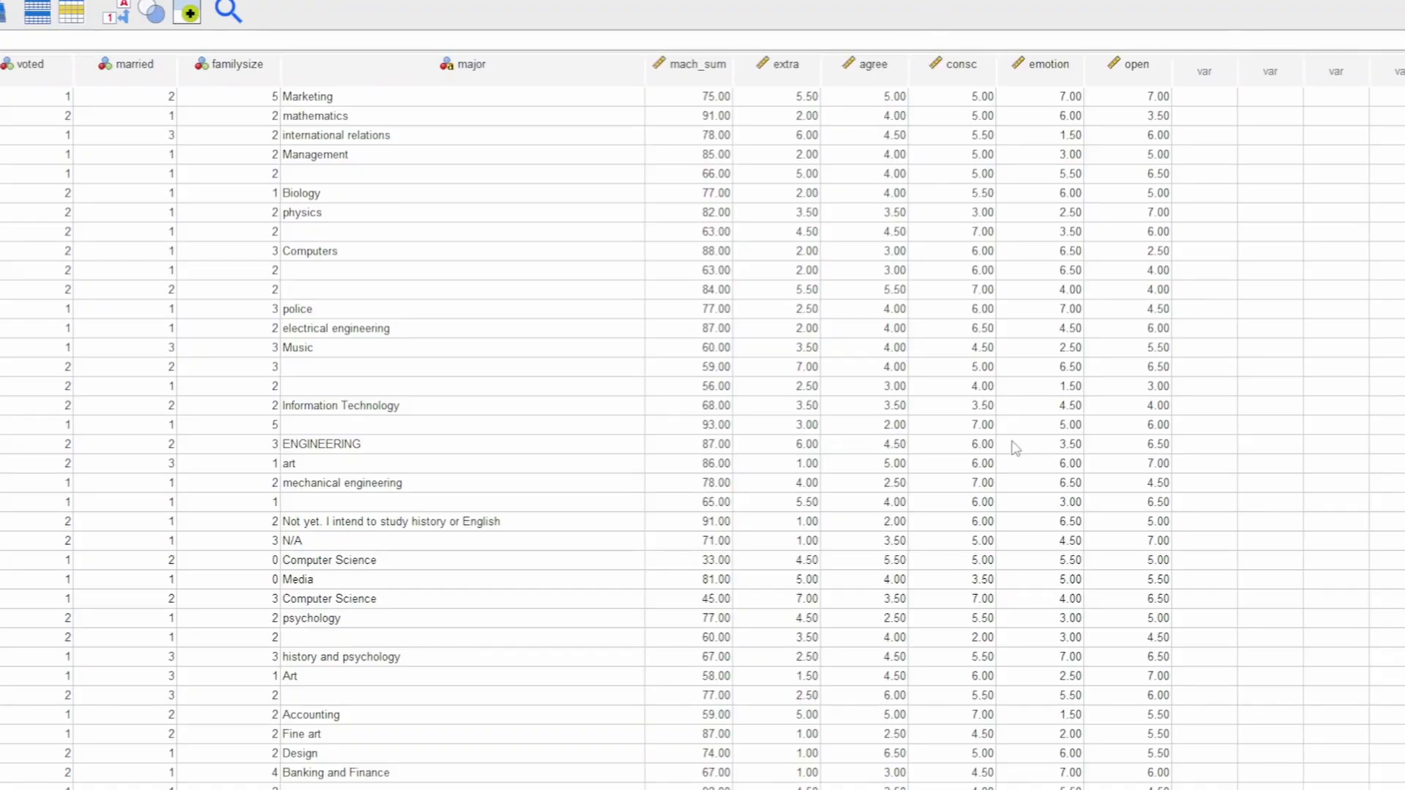
left_click(1226, 403)
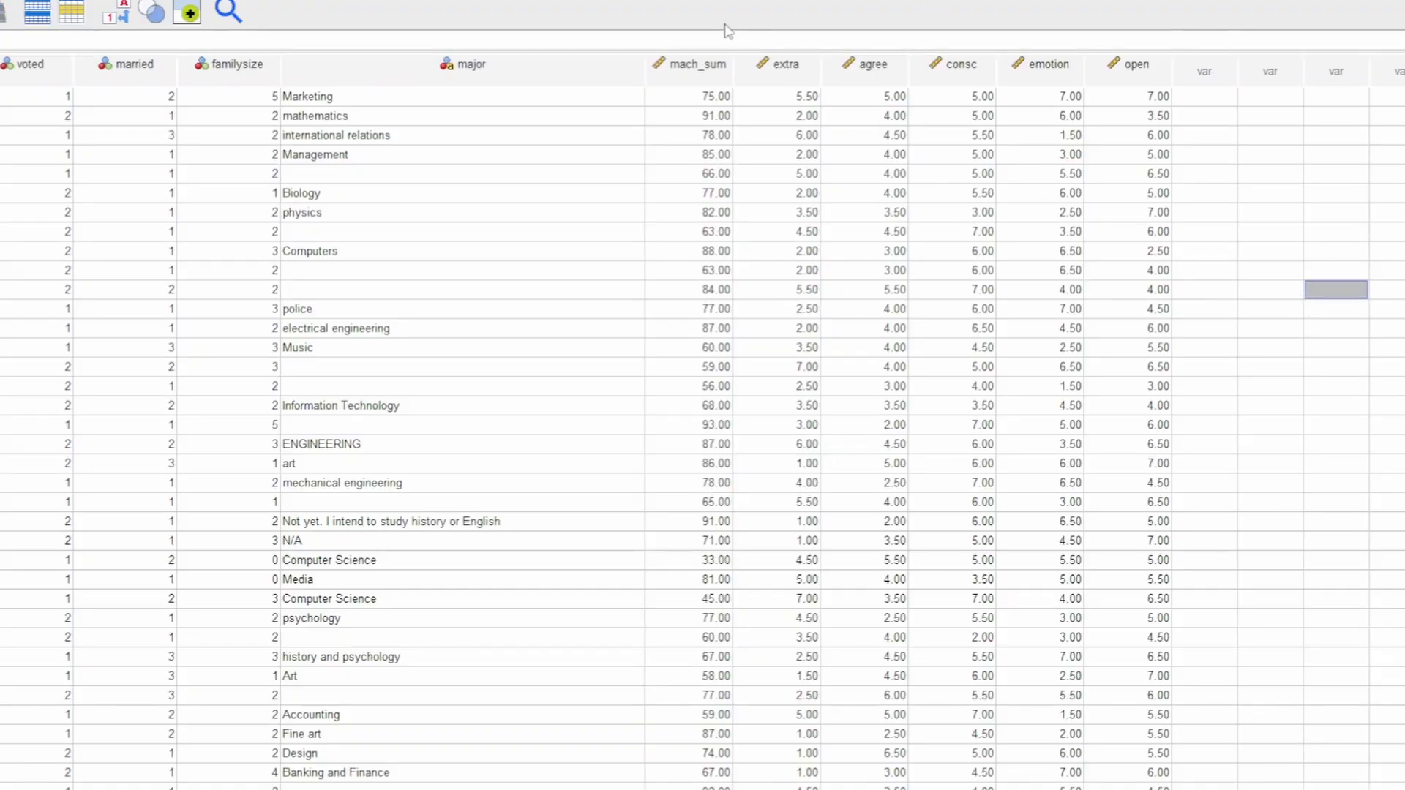
left_click(713, 70)
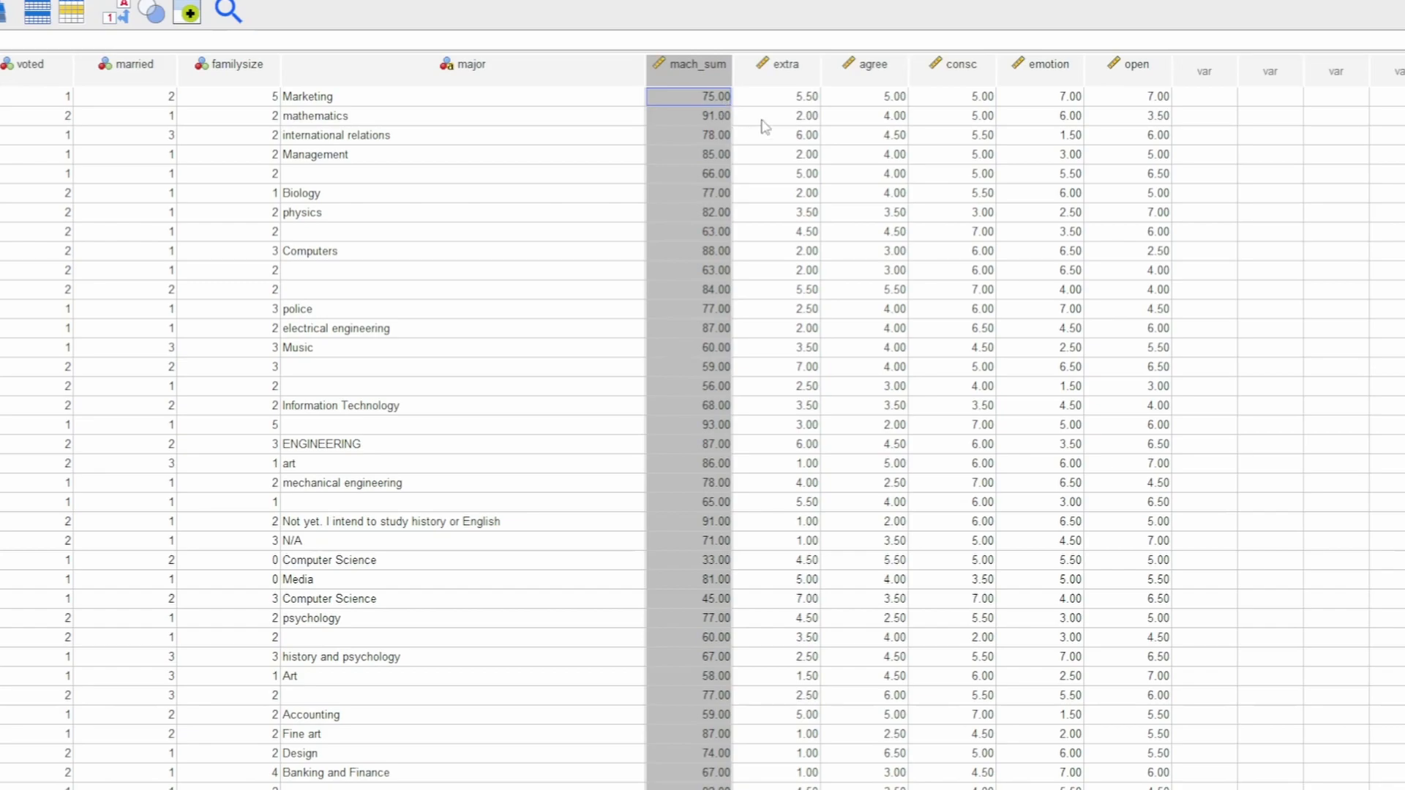
left_click(801, 73)
left_click(868, 78)
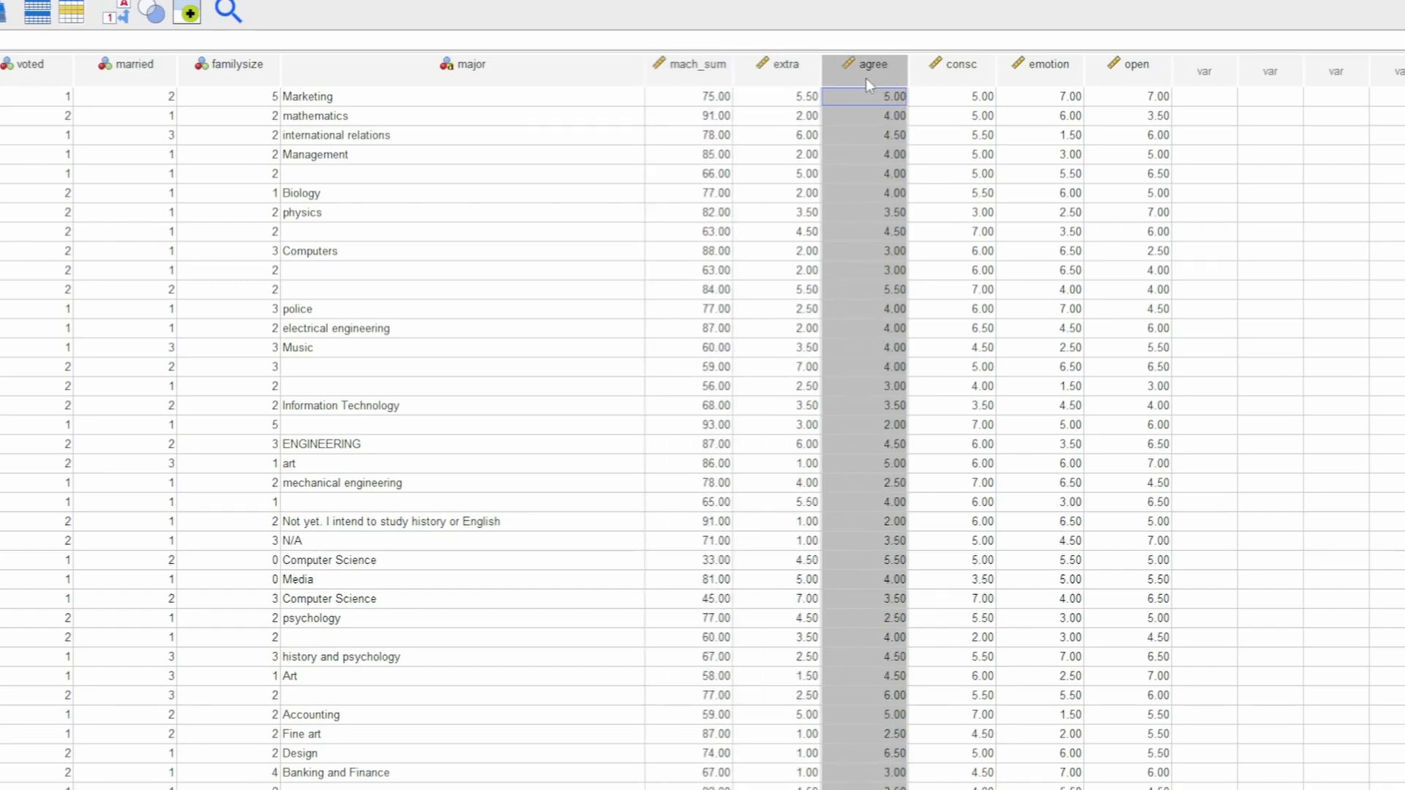
left_click(951, 79)
left_click(1062, 81)
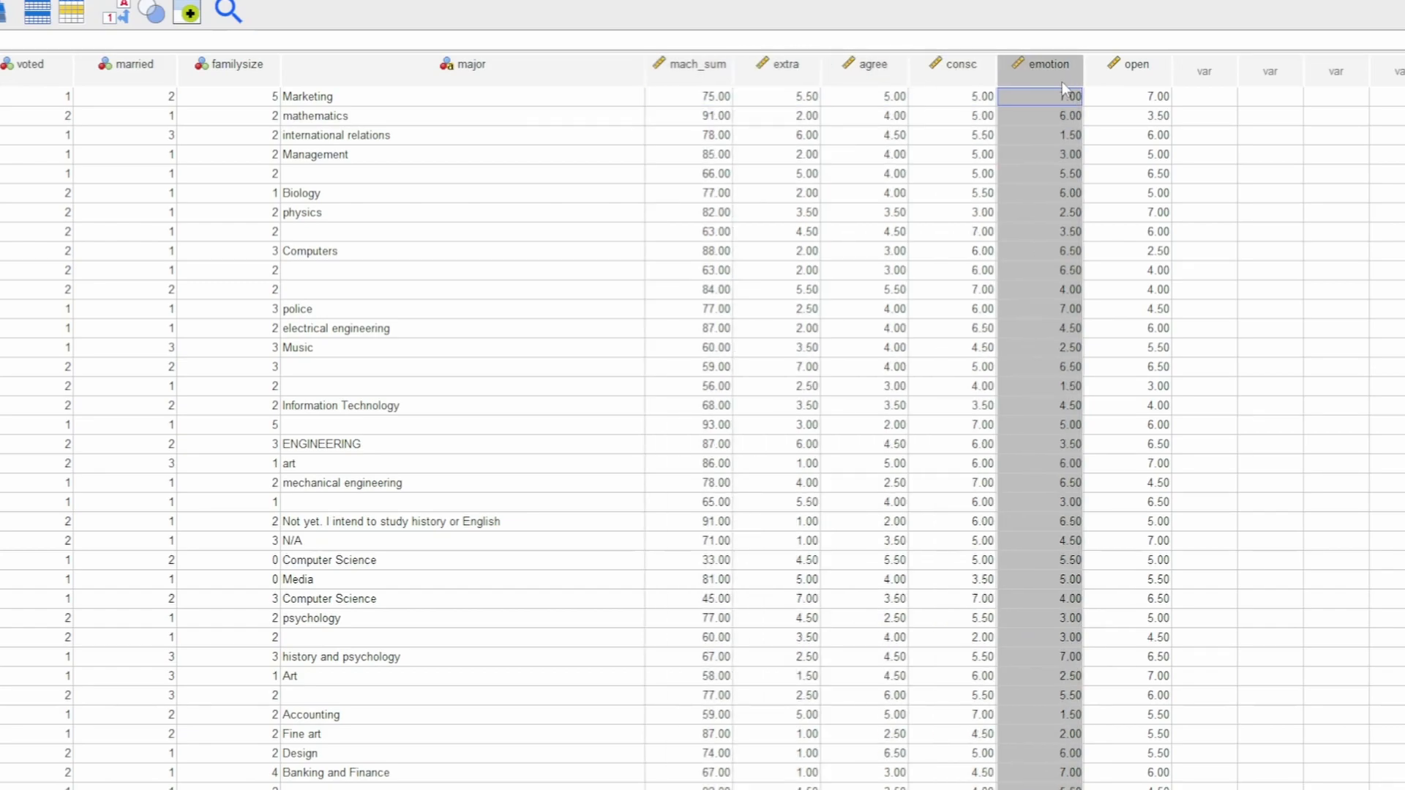
left_click(1132, 81)
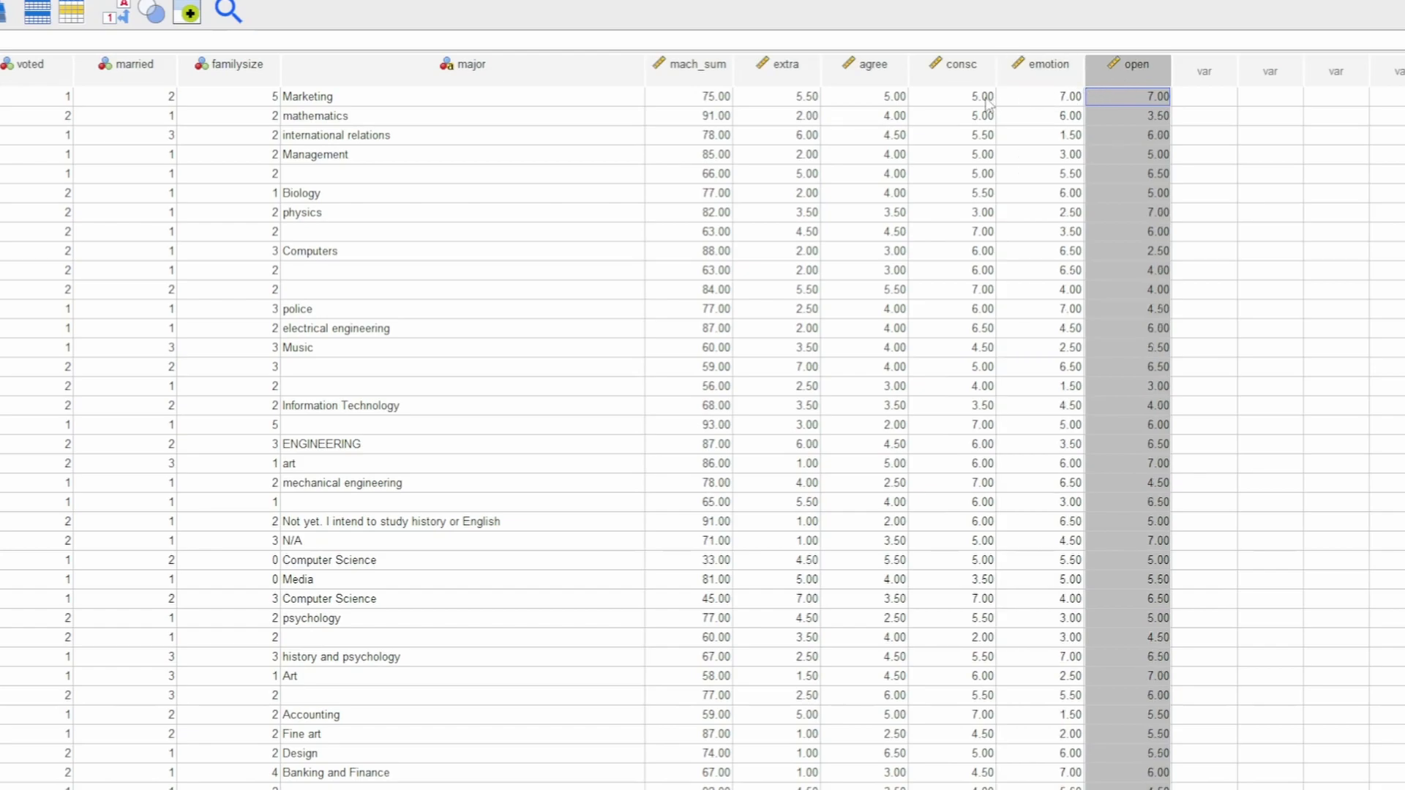
left_click(1220, 520)
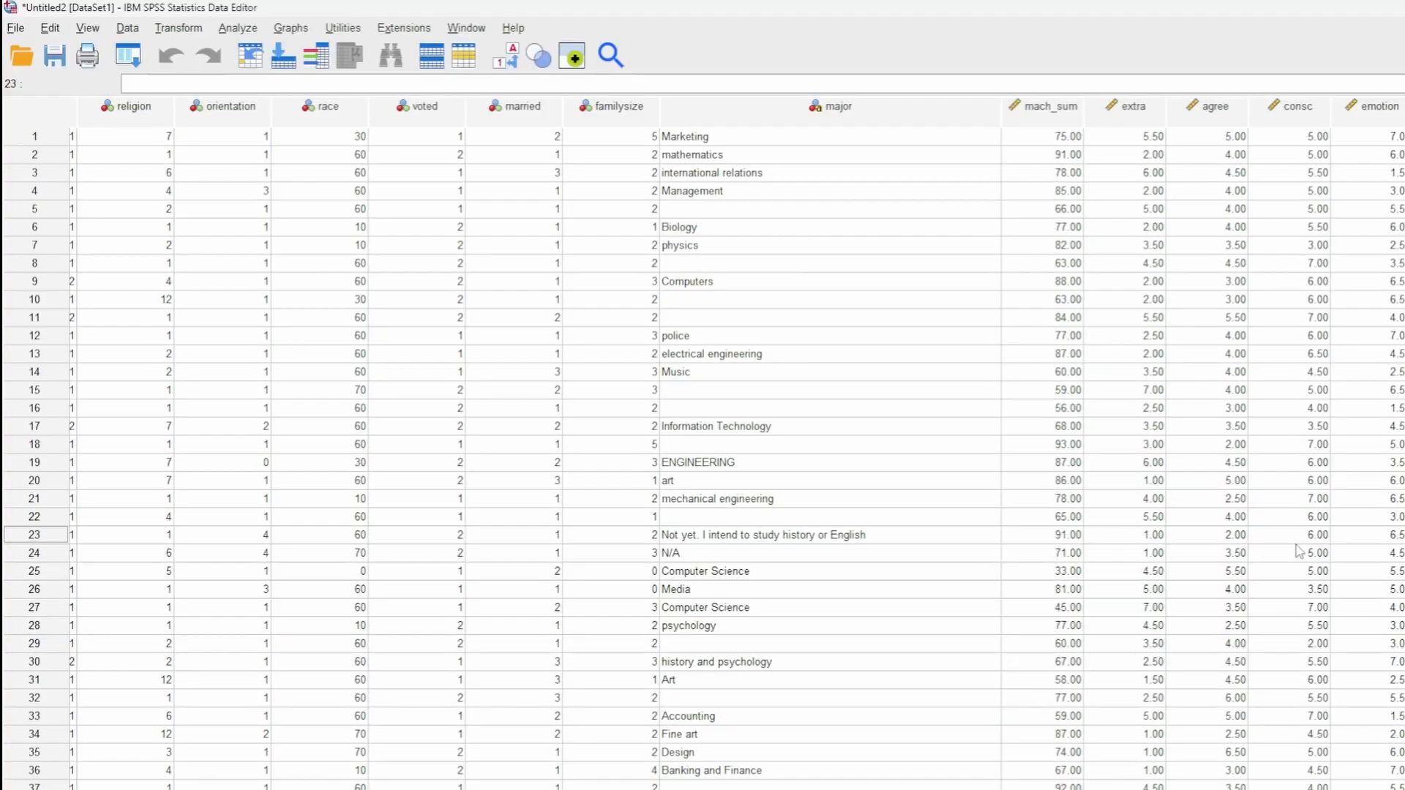
left_click(238, 28)
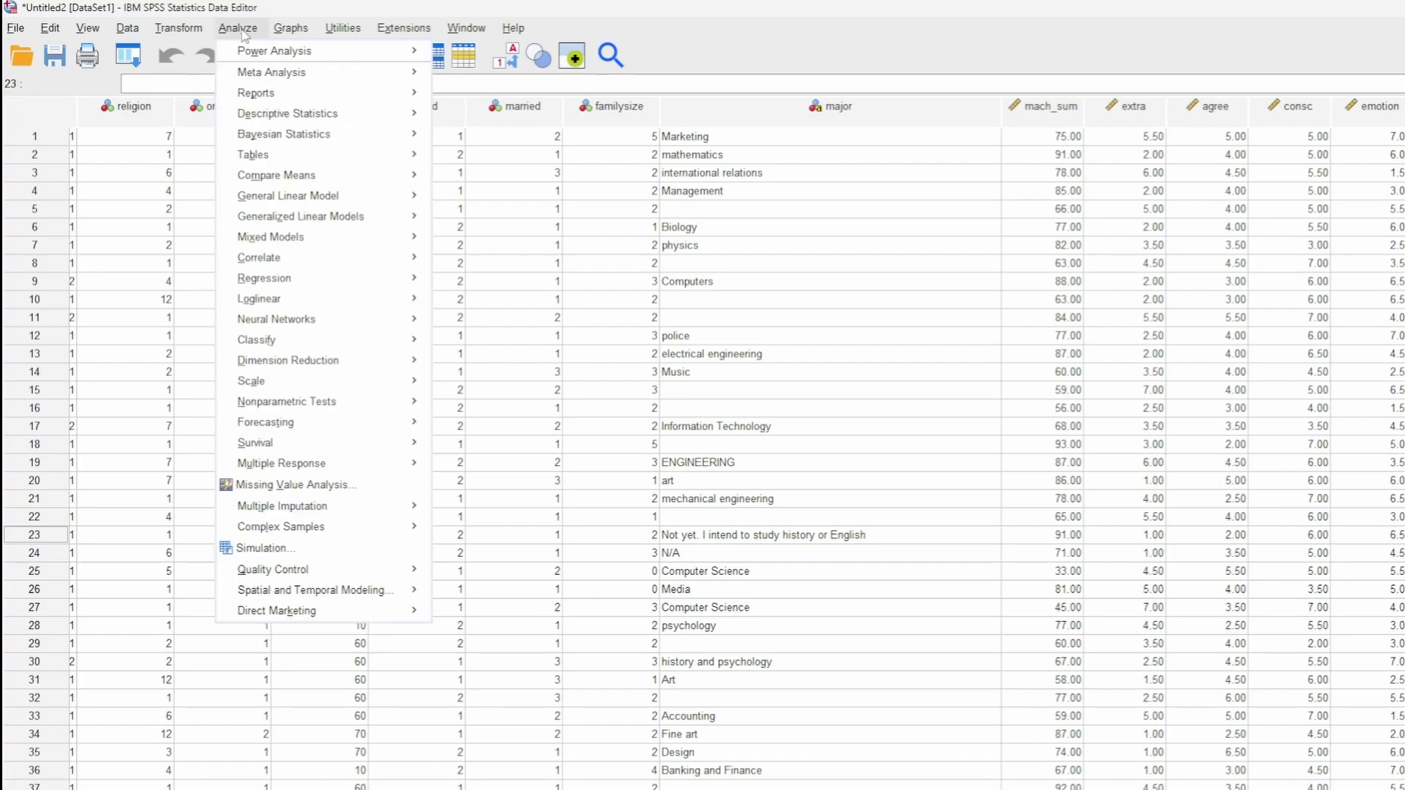
mouse_move(307, 114)
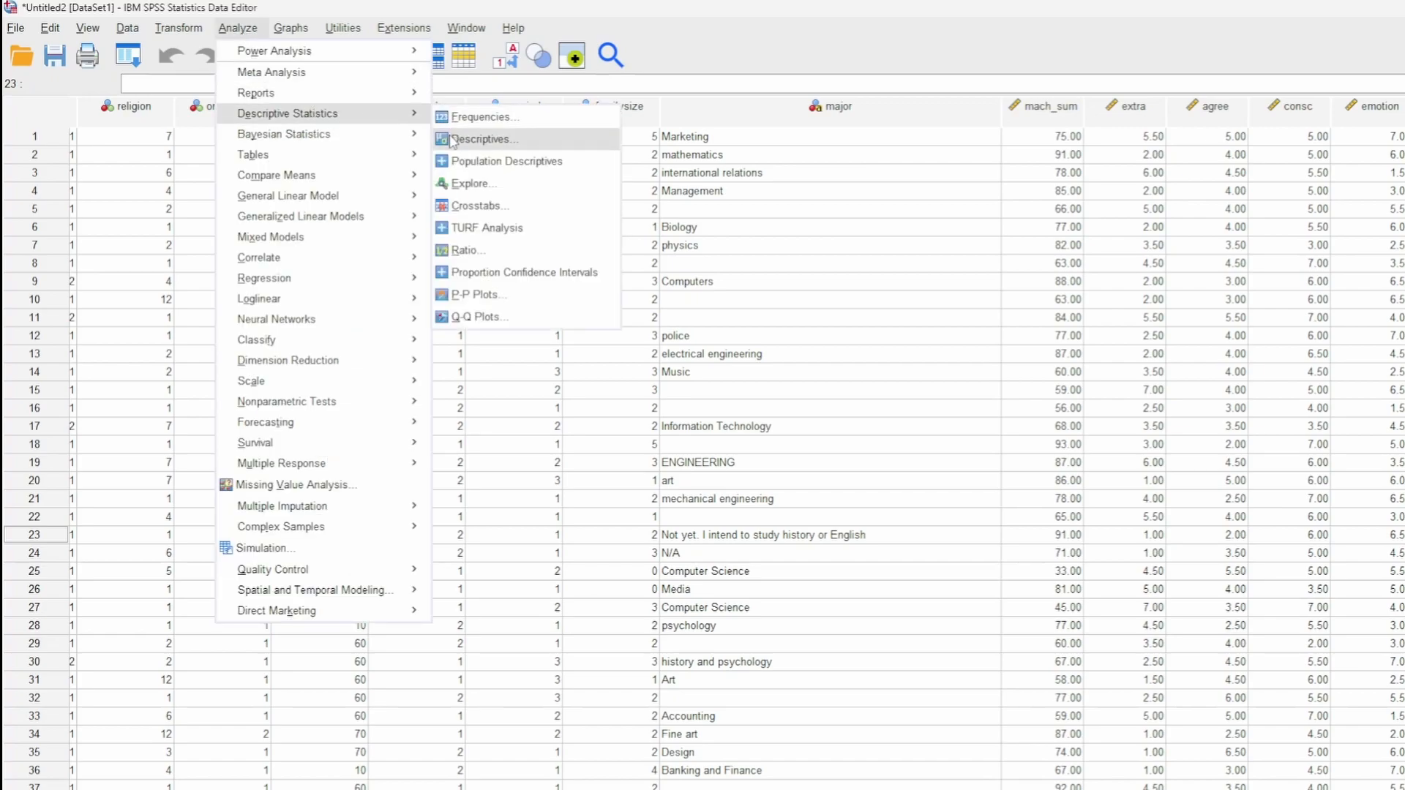
left_click(242, 28)
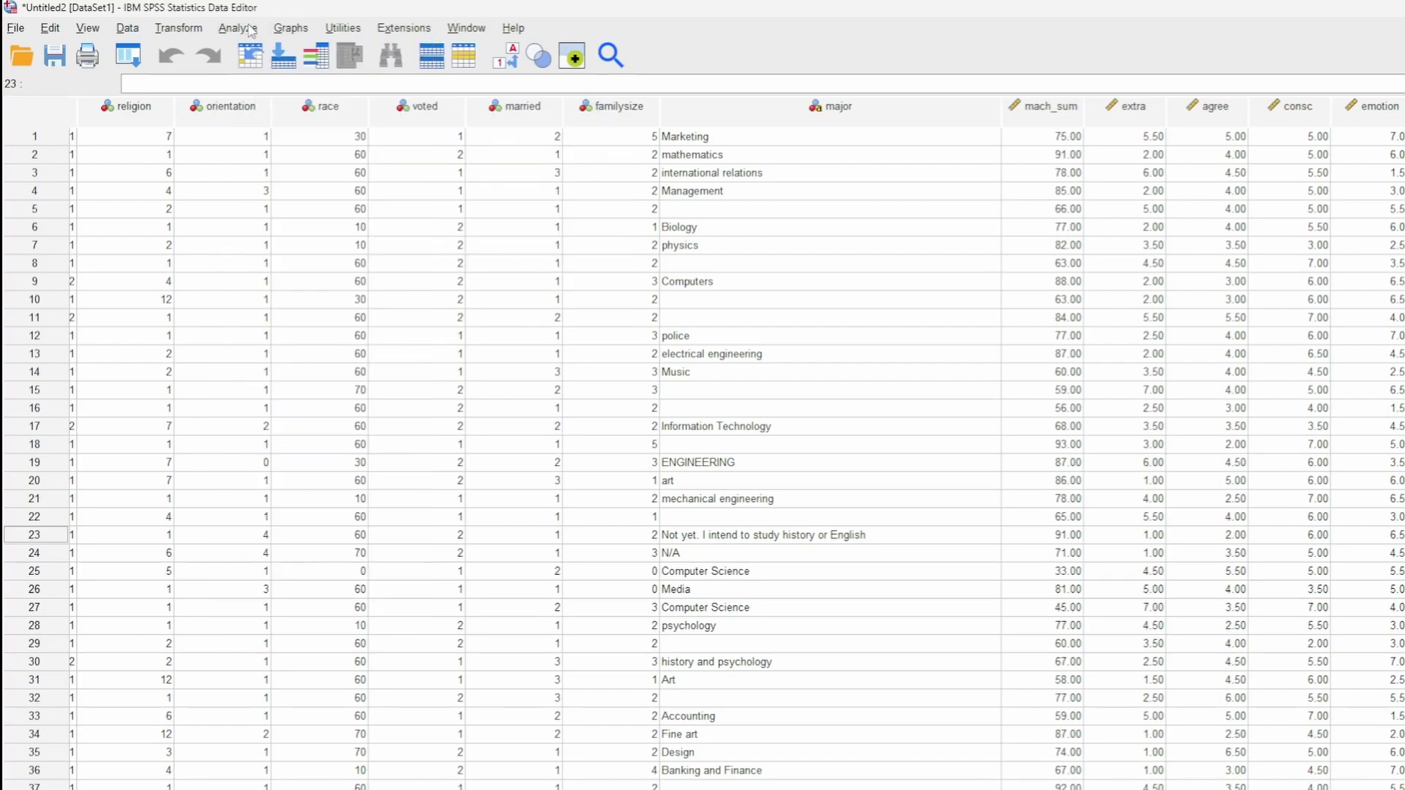
Open Descriptives and add mach_sum, extra, agree, consc, emotion and open as the variables to analyse
left_click(241, 28)
mouse_move(308, 117)
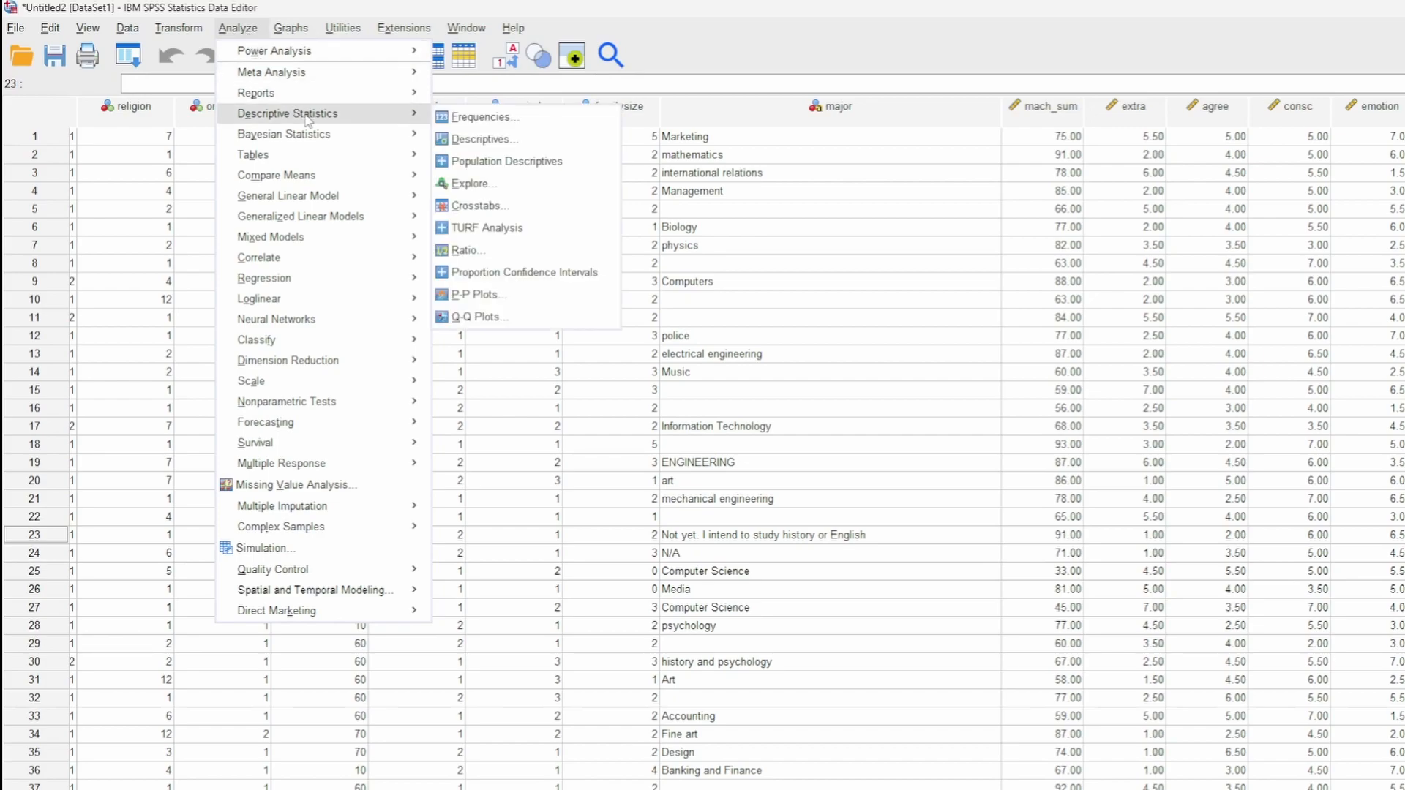
left_click(532, 146)
scroll(920, 553, "down", 5)
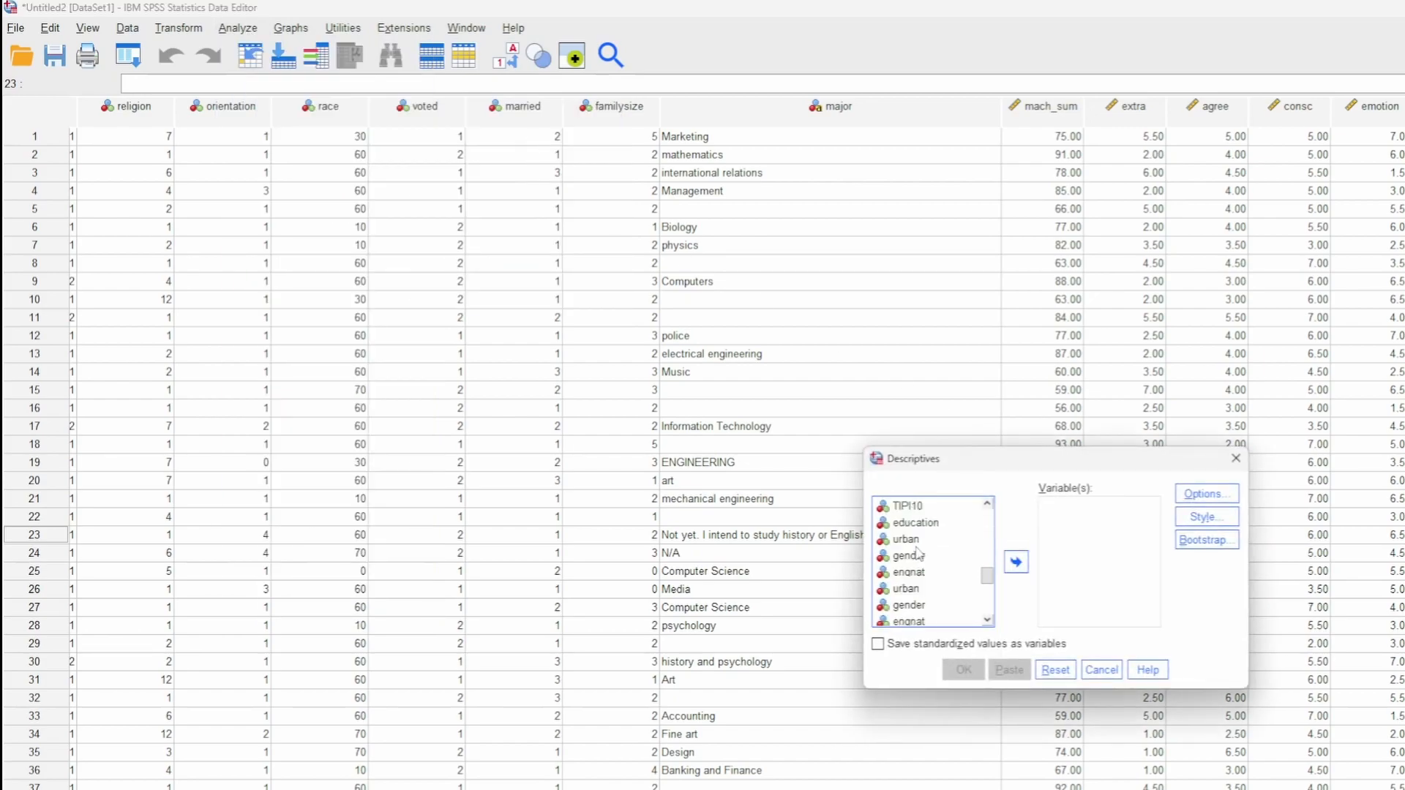
left_click(924, 536)
left_click(926, 619, "shift")
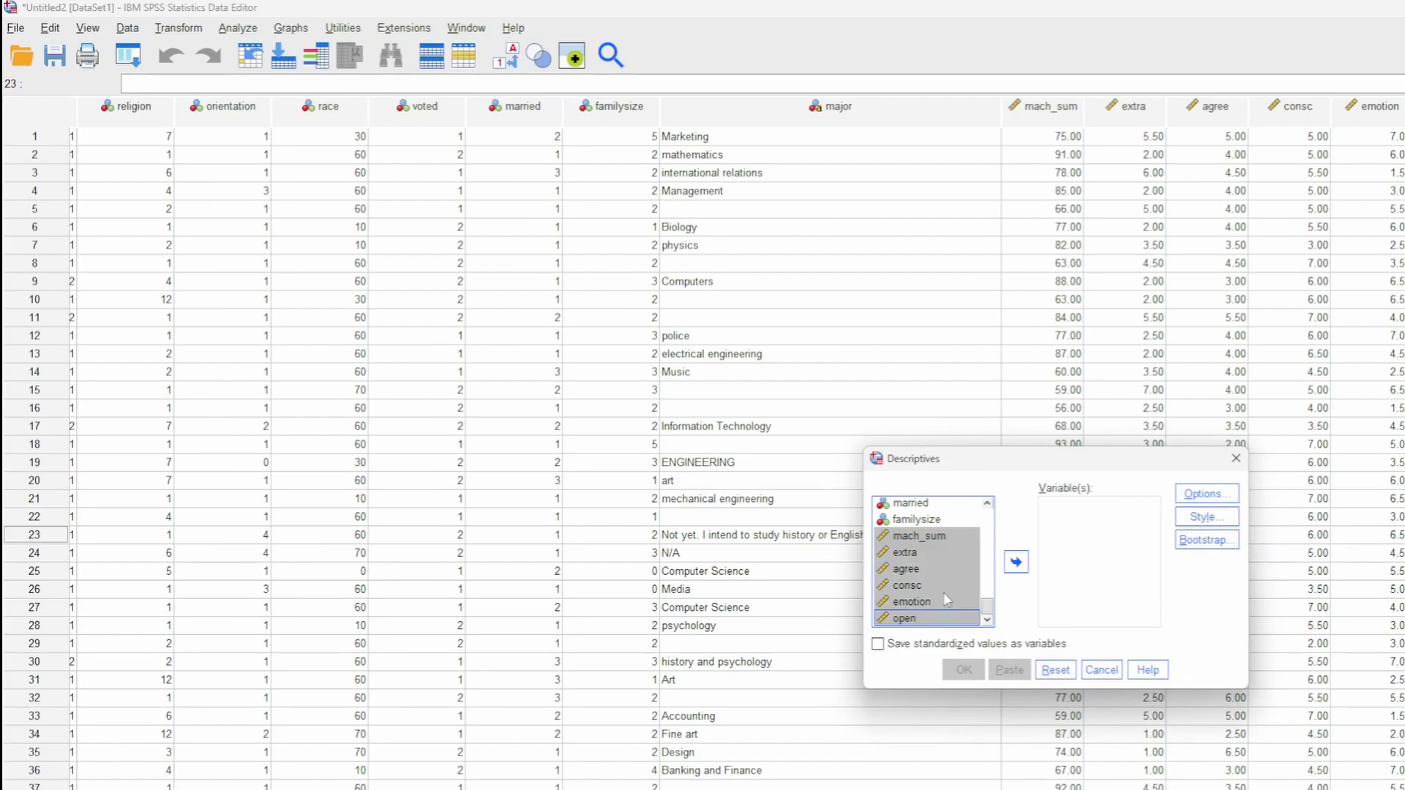
left_click(1016, 563)
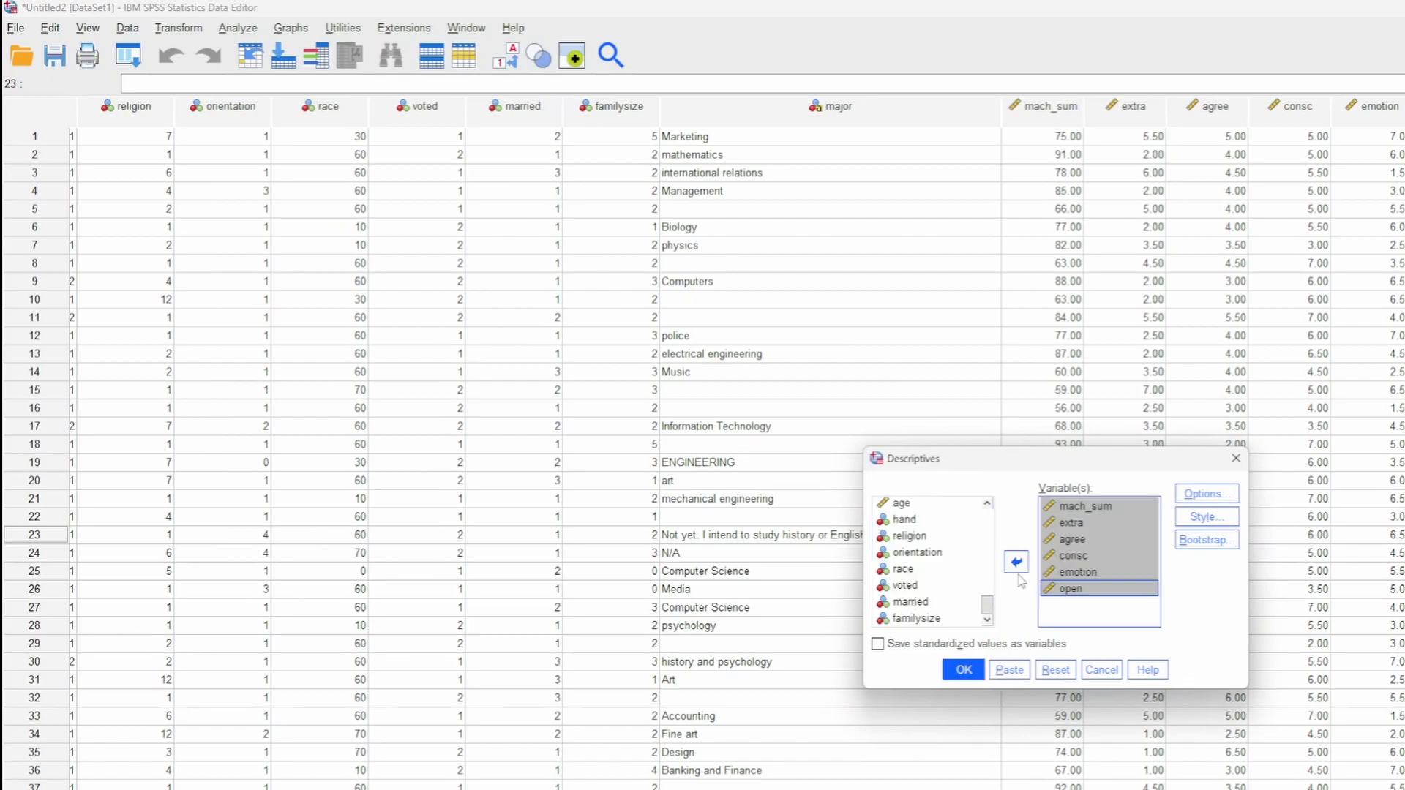
Include the range in the descriptive statistics options and run the analysis
left_click(1206, 494)
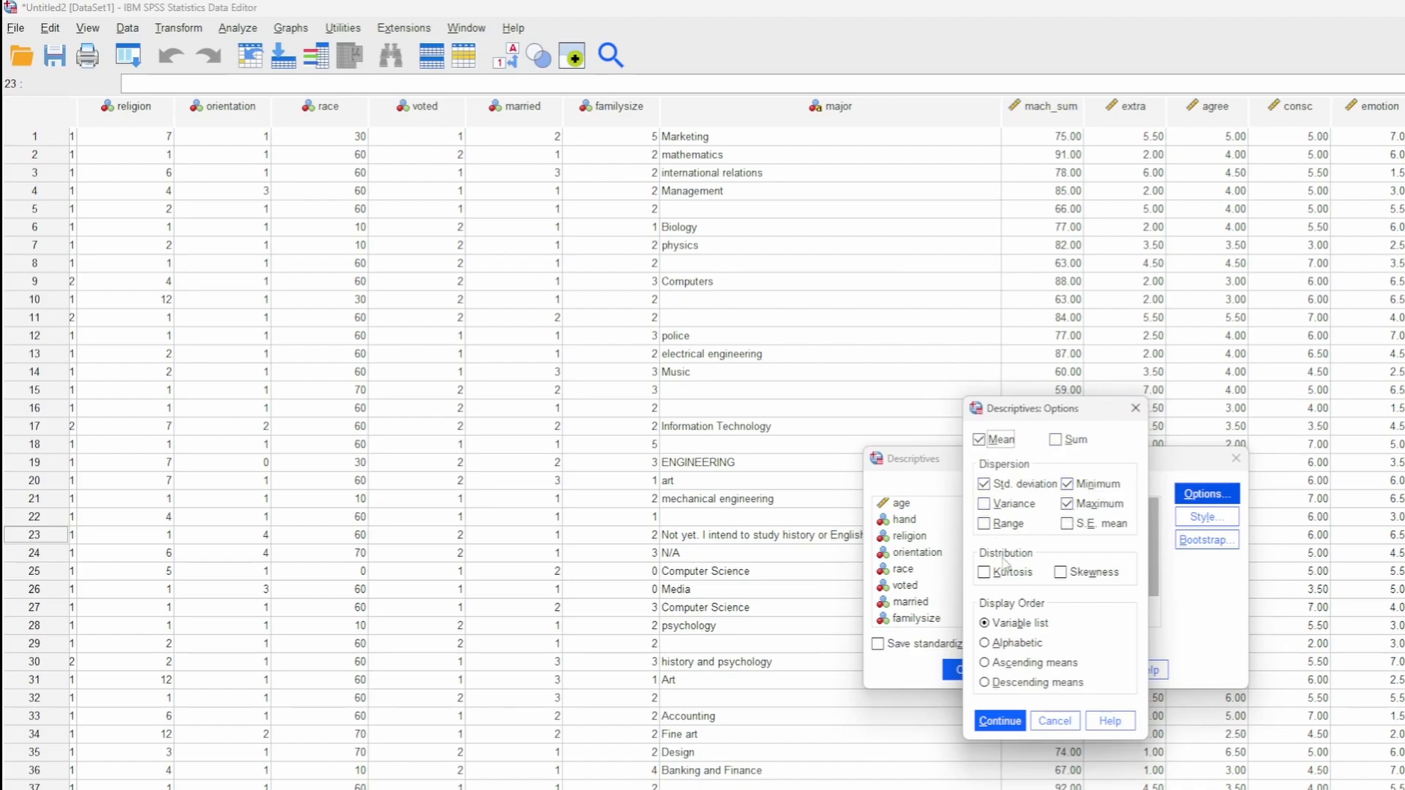
left_click(1009, 524)
left_click(1010, 722)
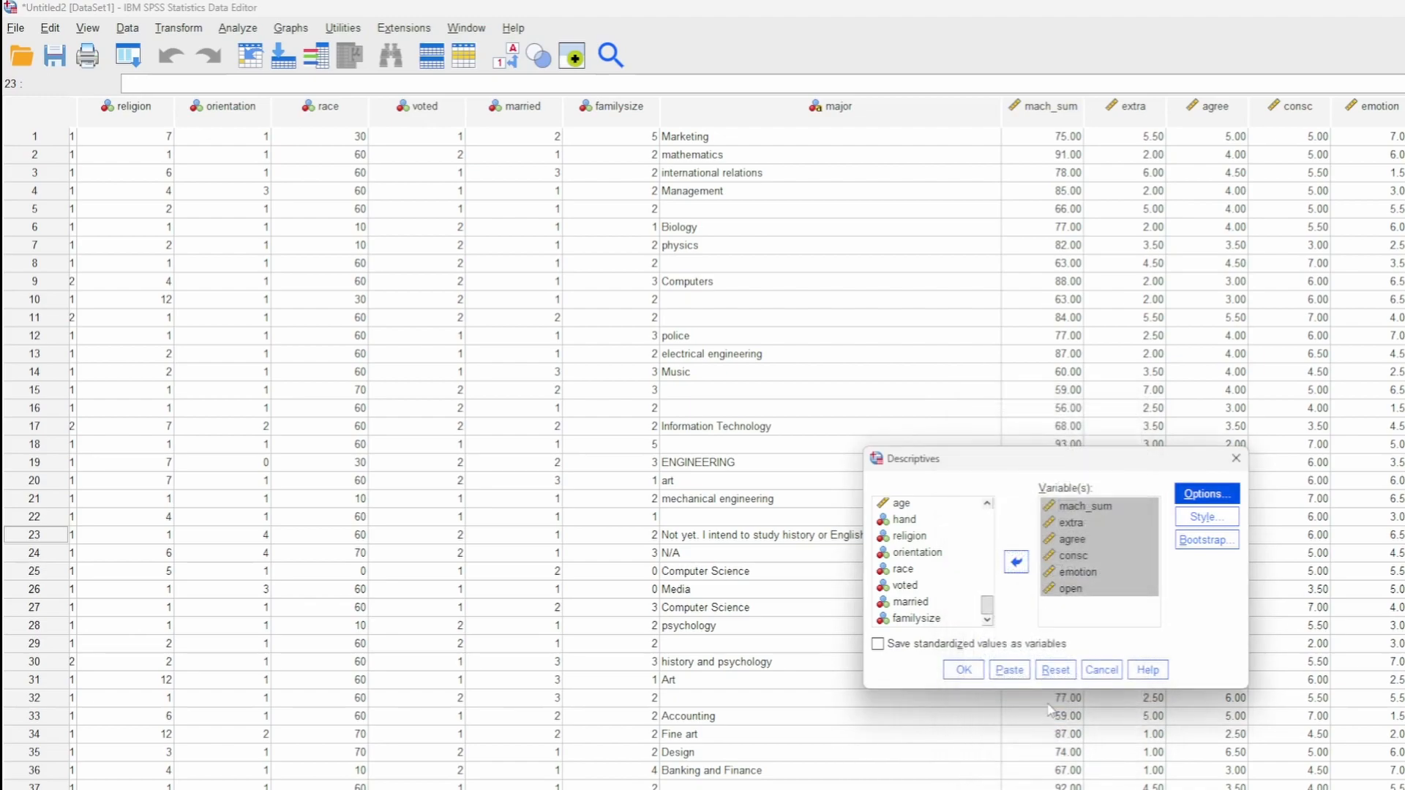
left_click(964, 671)
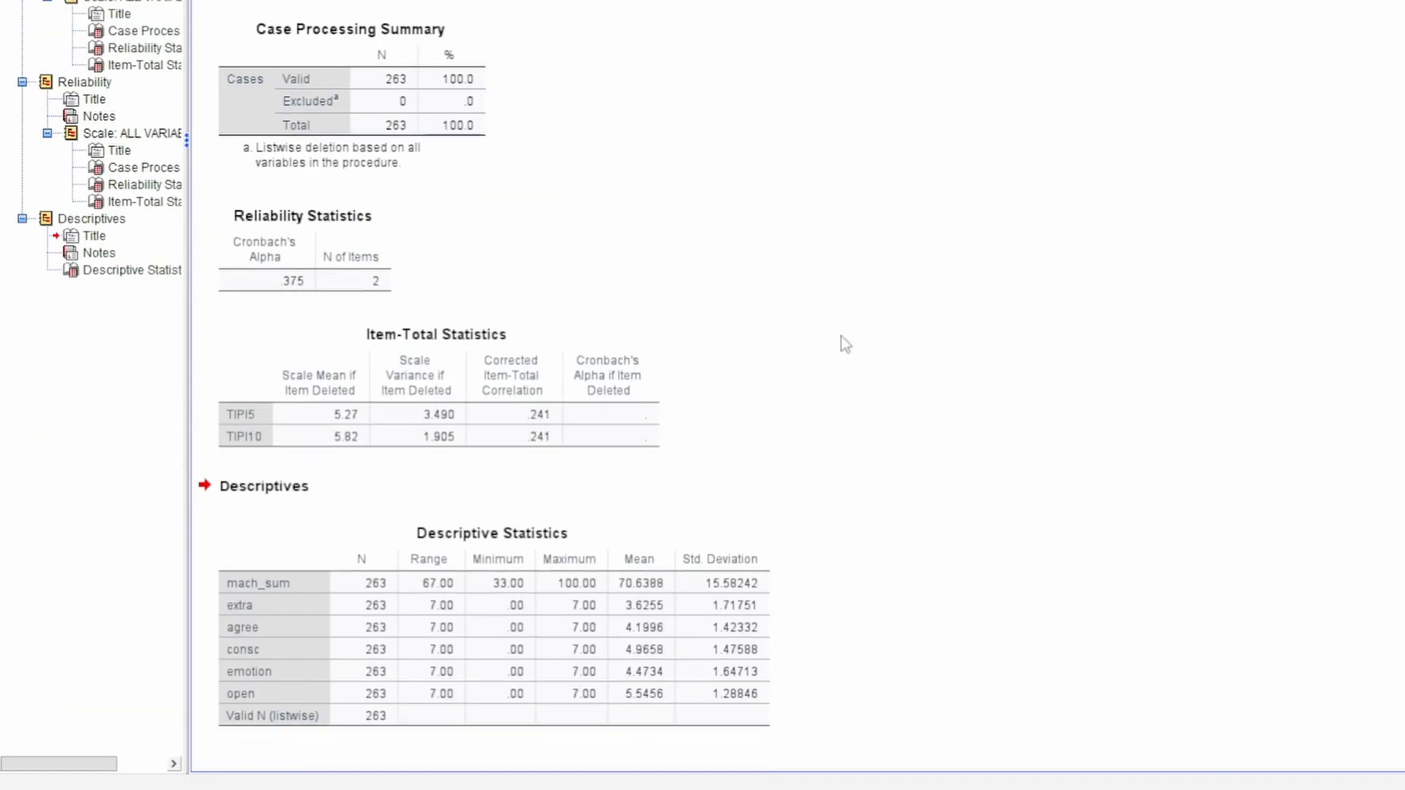
Examine the Descriptive Statistics table for the six computed variables, and return to the data set
left_click(354, 711)
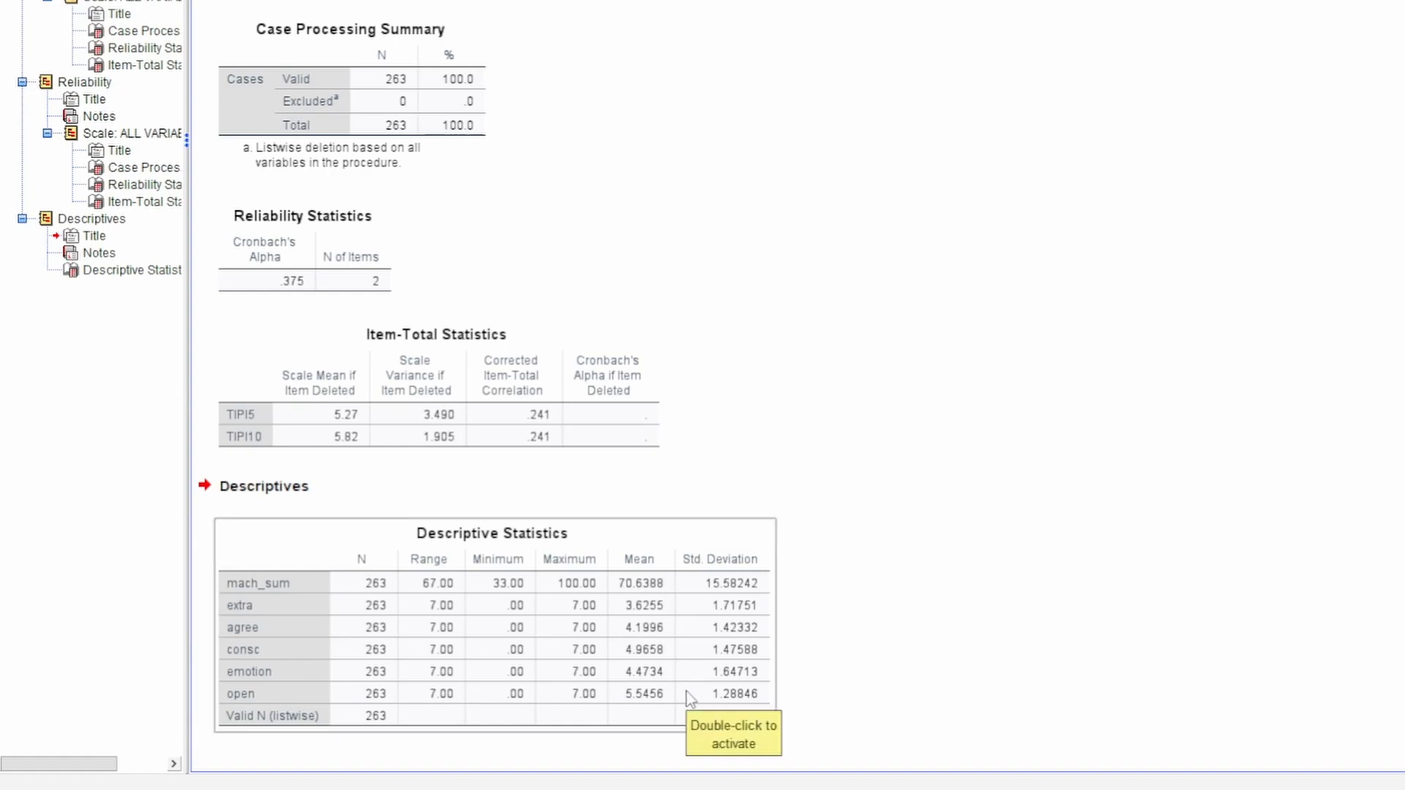
left_click(1037, 672)
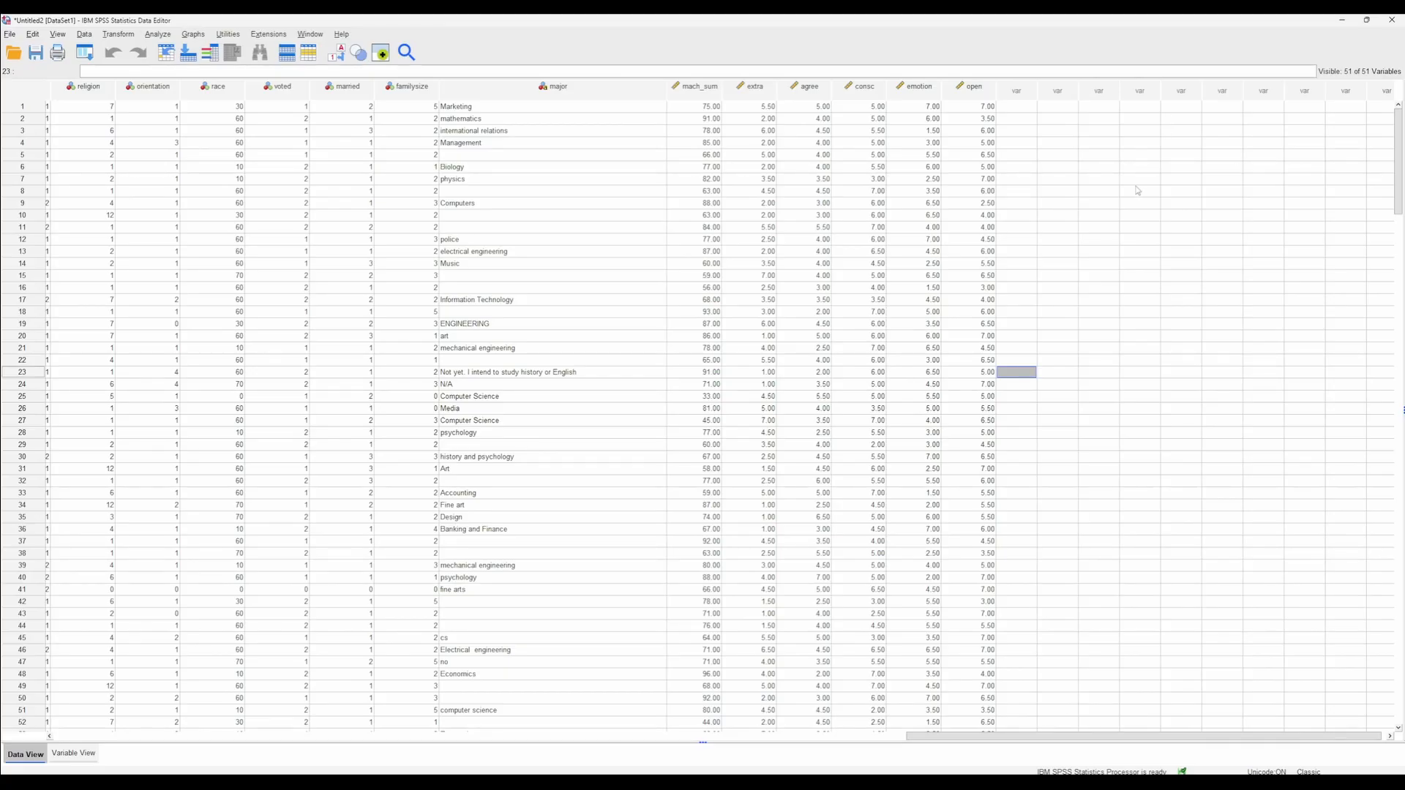
left_click(1139, 191)
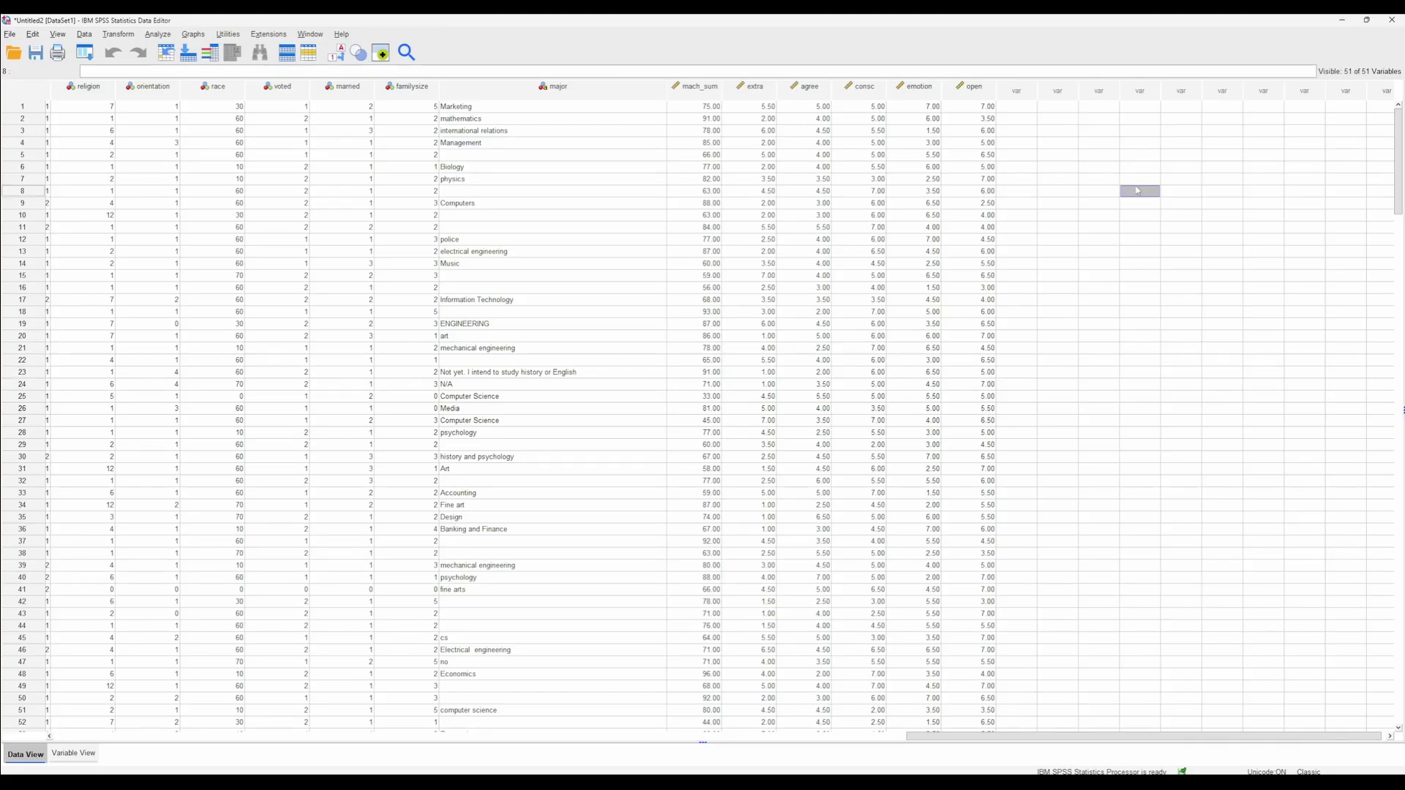